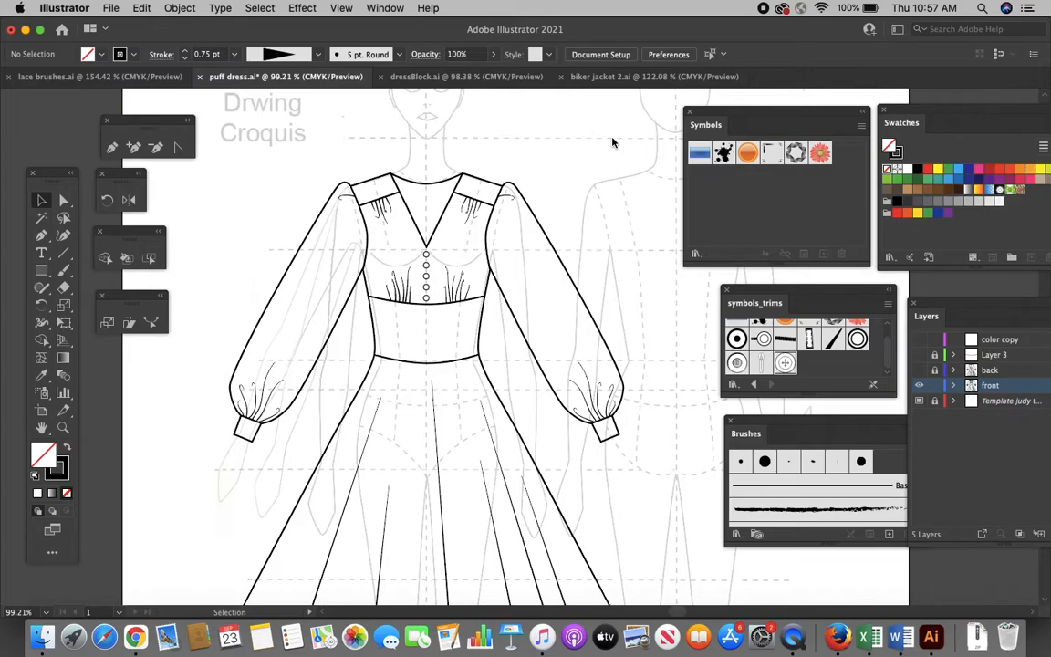
Step: Examine the gathers and fold lines on the front dress's bodice, sleeve cuff and skirt hem up close
scroll(409, 228, up, 5)
scroll(407, 228, up, 3)
scroll(408, 228, left, 5)
key(v)
click(417, 244)
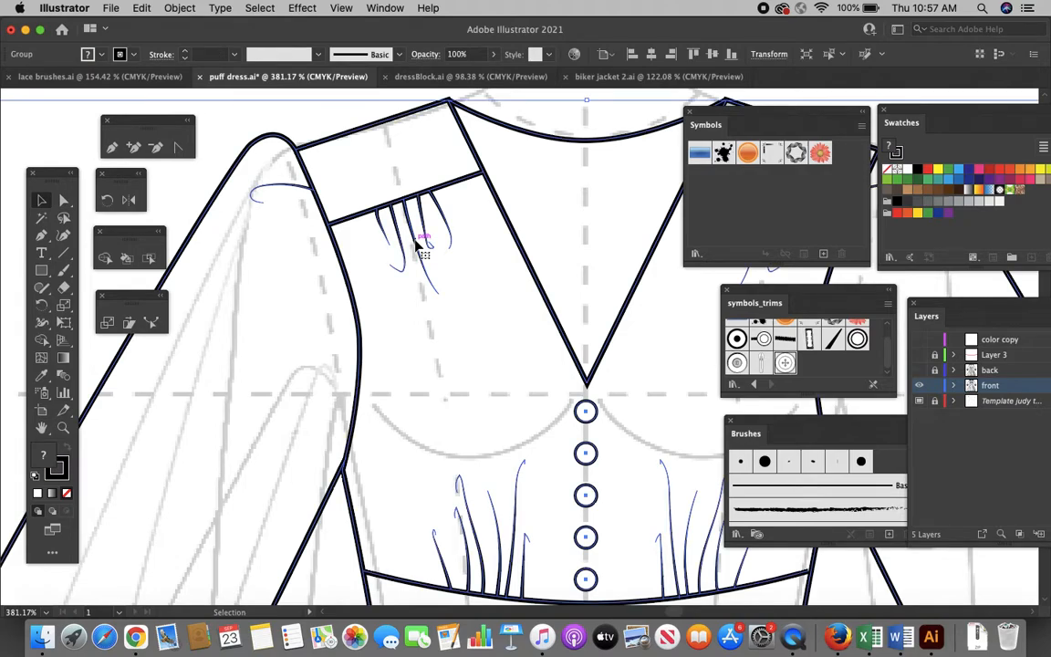
scroll(445, 404, down, 10)
scroll(445, 403, left, 5)
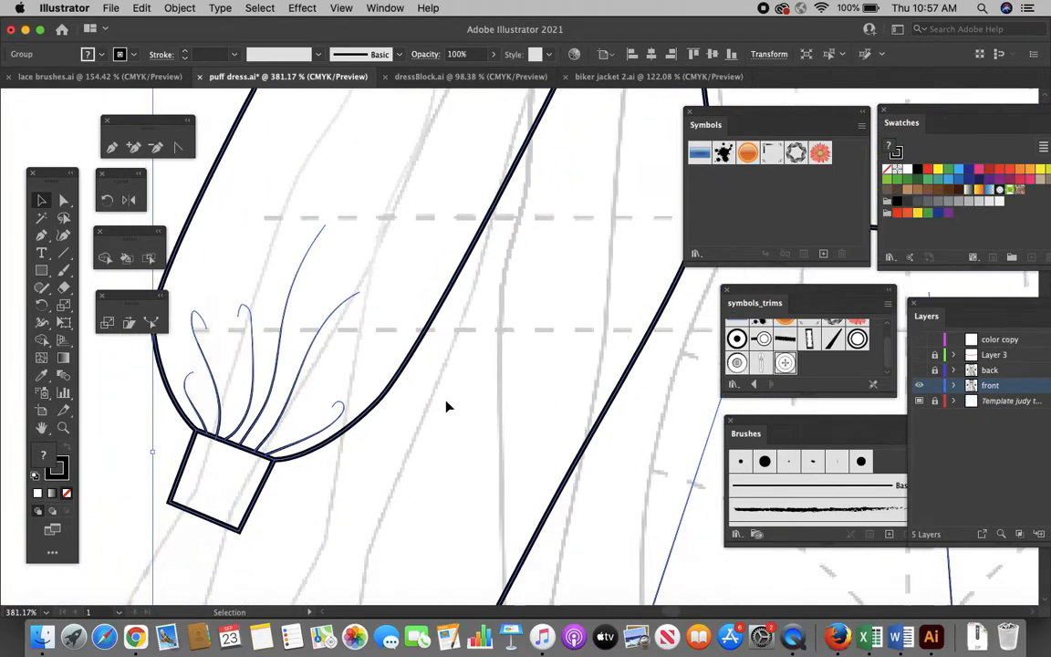
scroll(446, 406, down, 2)
scroll(275, 378, up, 5)
scroll(274, 377, right, 3)
scroll(270, 380, down, 6)
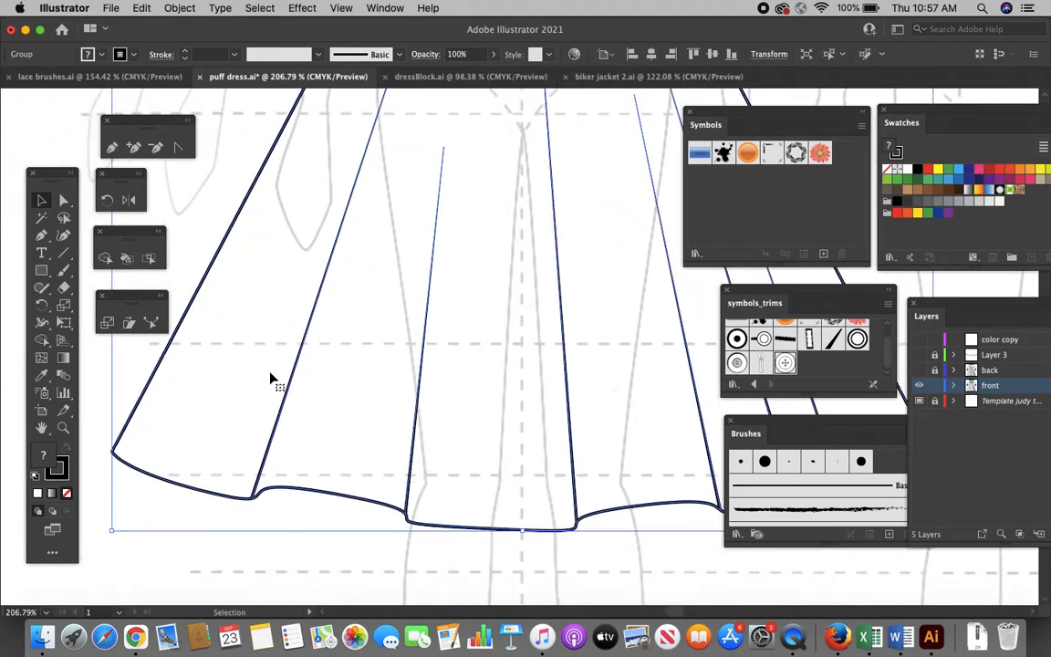
scroll(364, 322, down, 10)
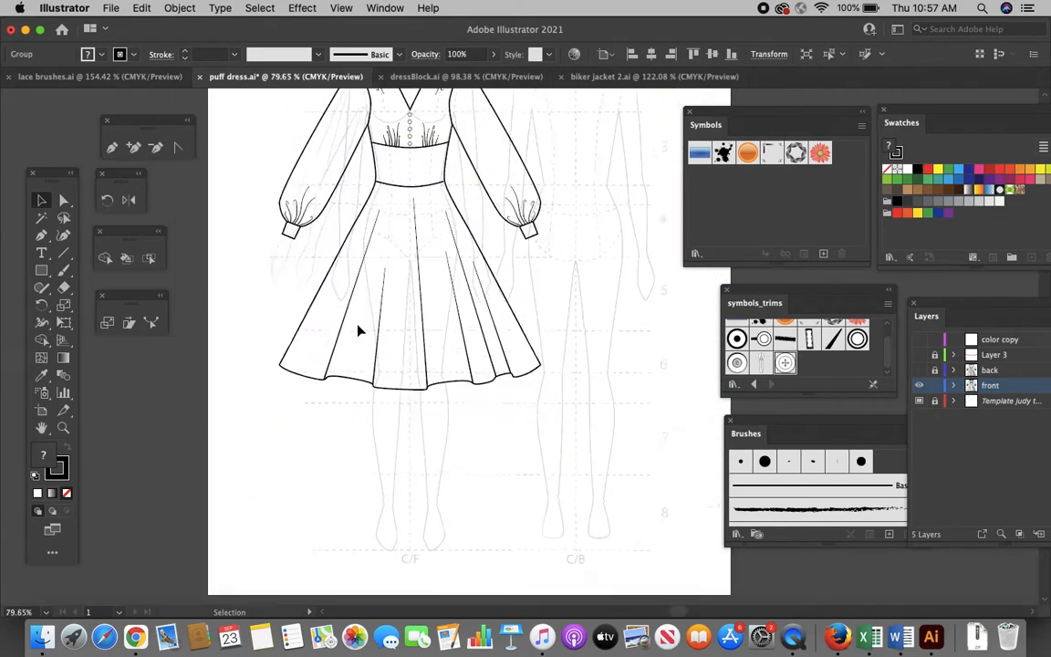
Step: Try converting the whole front dress drawing into a Live Paint group without expanding its brush strokes
click(217, 294)
scroll(234, 203, up, 3)
scroll(233, 202, left, 1)
drag(267, 161, 599, 517)
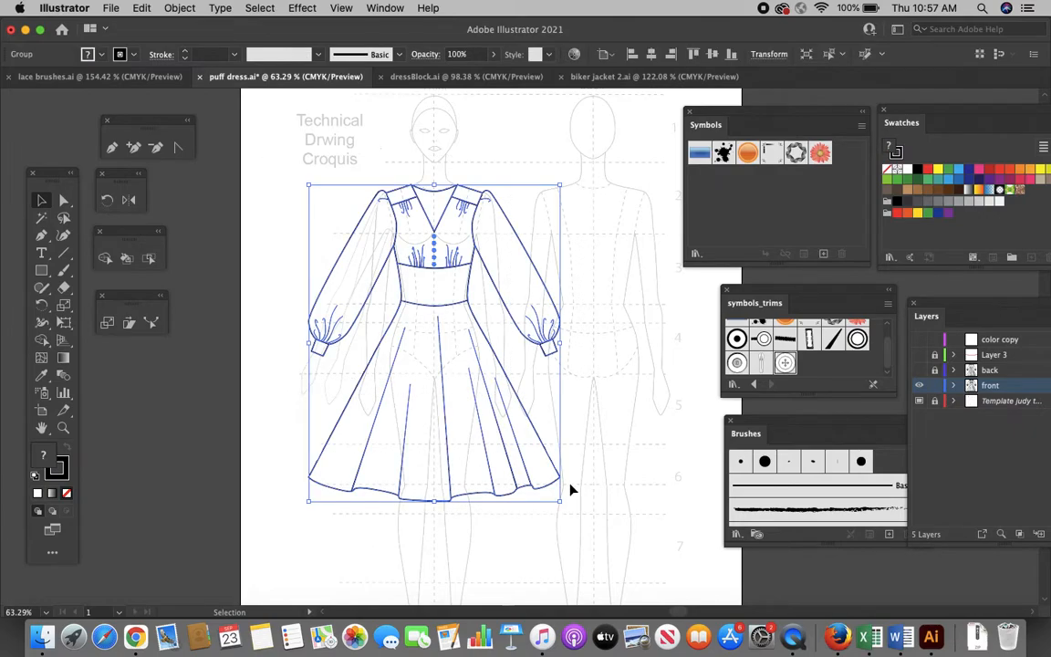
click(180, 7)
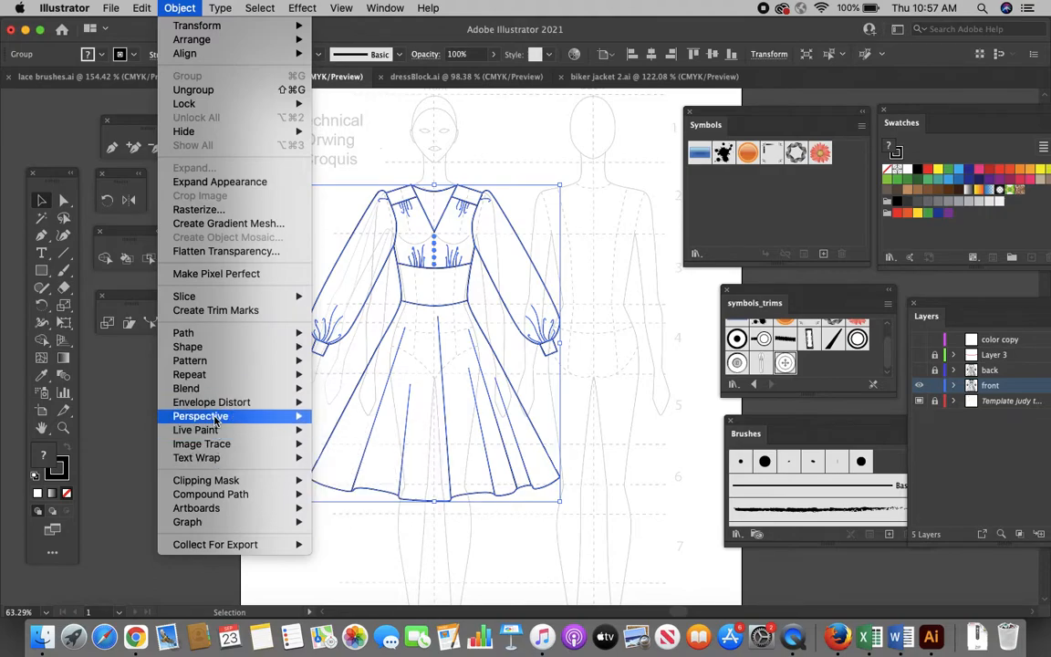
mouse_move(301, 430)
click(340, 430)
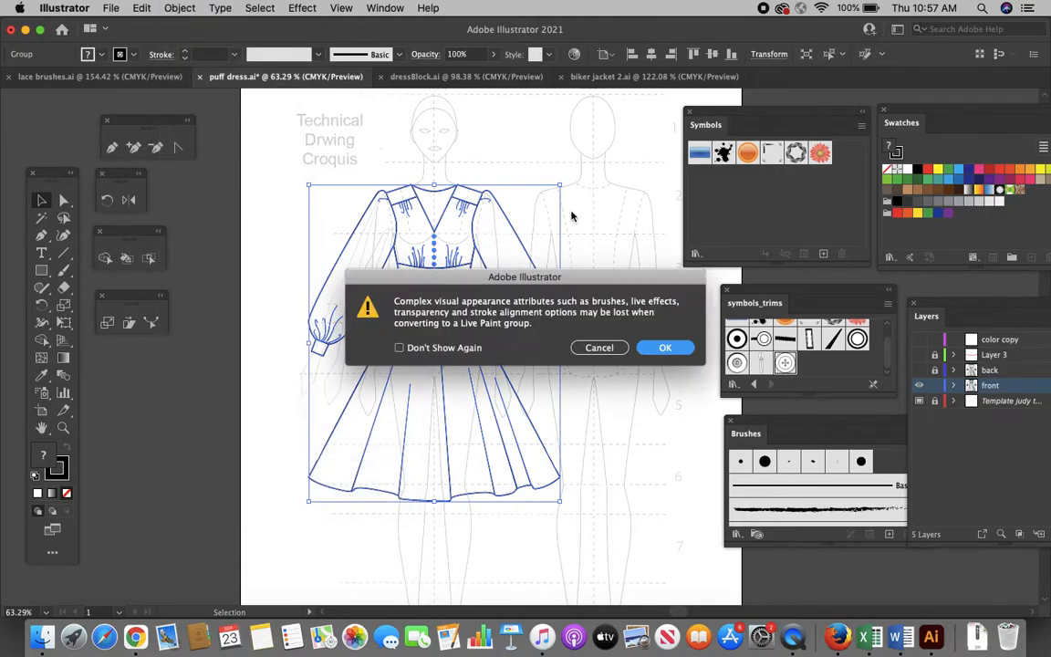
click(665, 348)
click(639, 356)
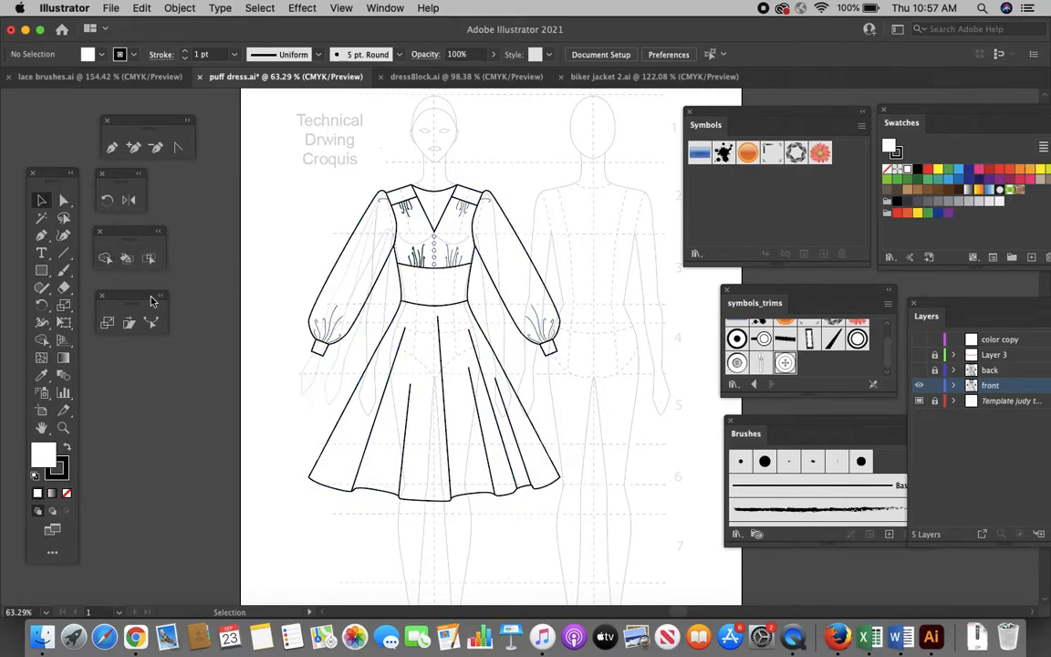
Step: Fill the skirt, the bodice and one sleeve with yellow using the Live Paint Bucket and inspect the gather lines
click(129, 259)
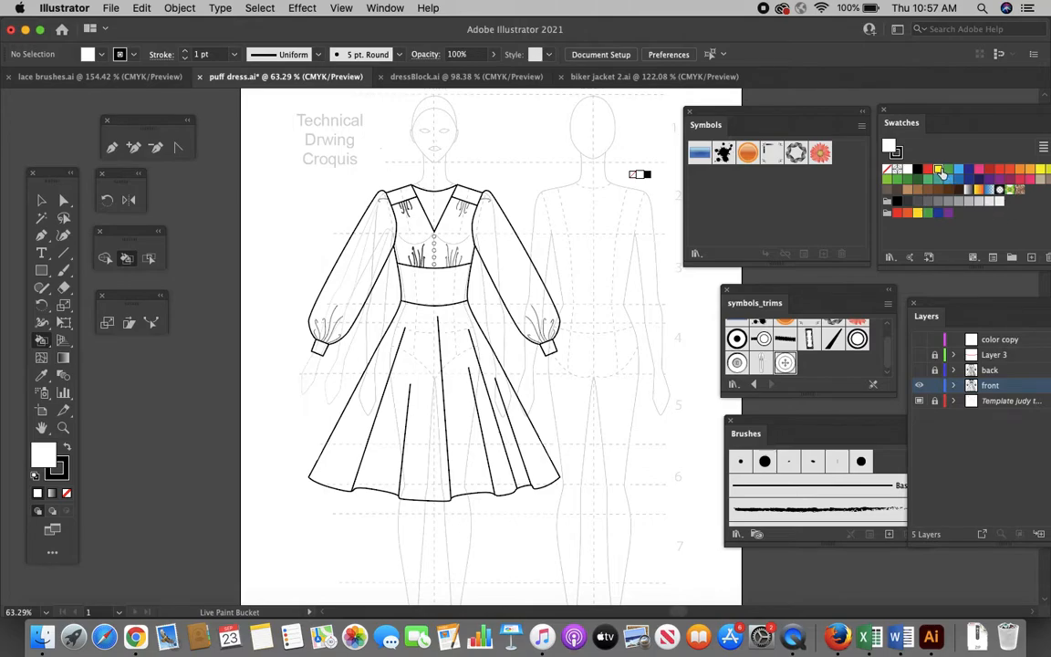
key(Right)
key(Right)
key(Right)
click(402, 315)
click(435, 252)
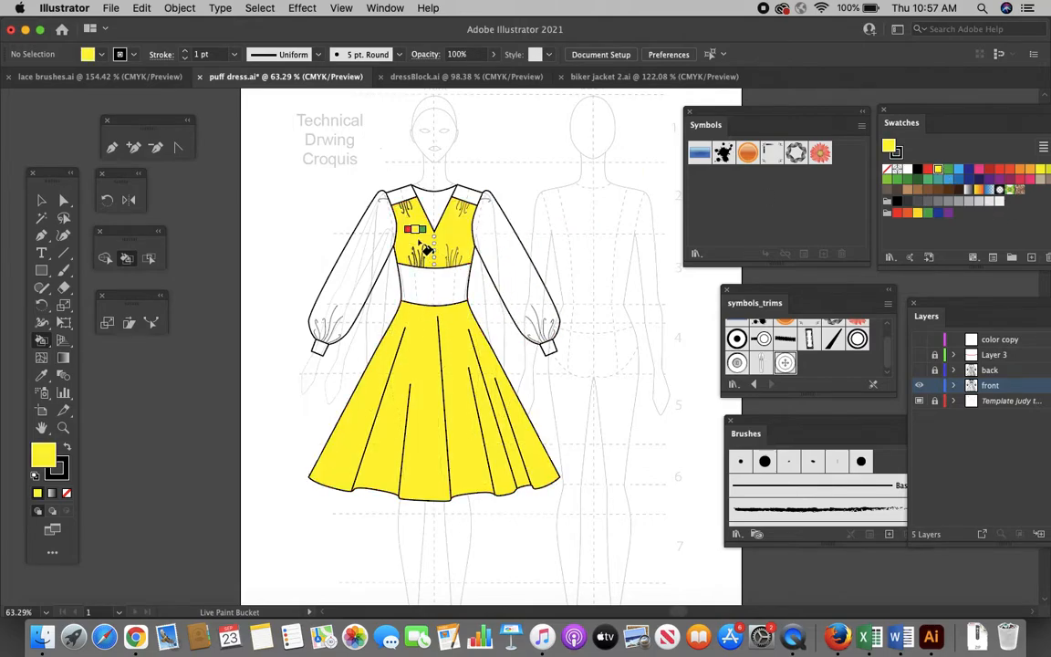
scroll(426, 246, up, 5)
click(314, 232)
scroll(314, 233, up, 3)
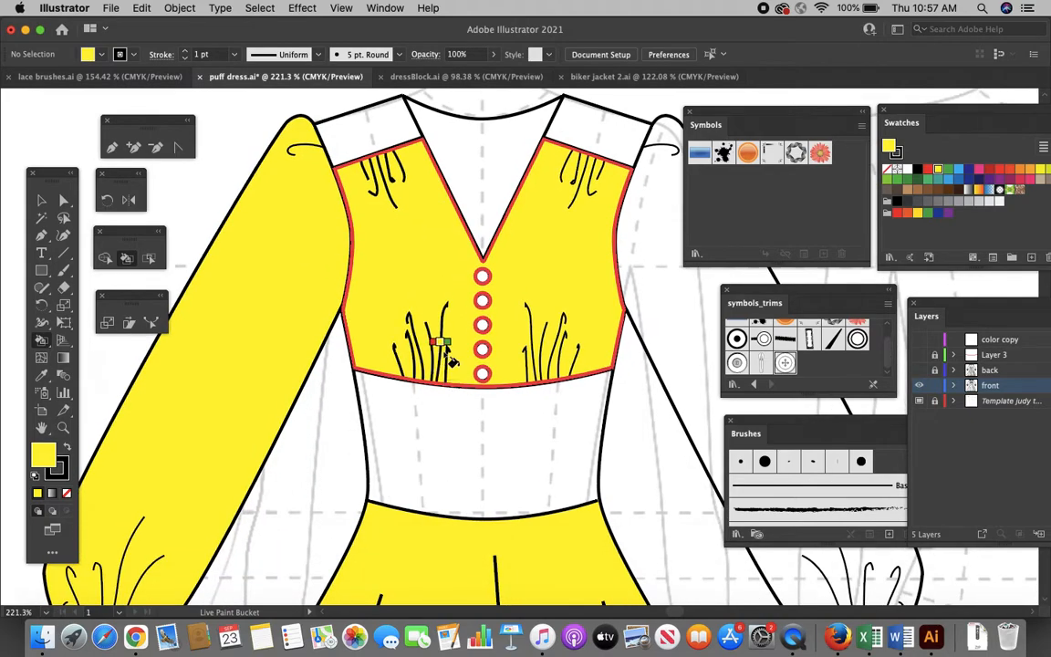
scroll(449, 361, down, 10)
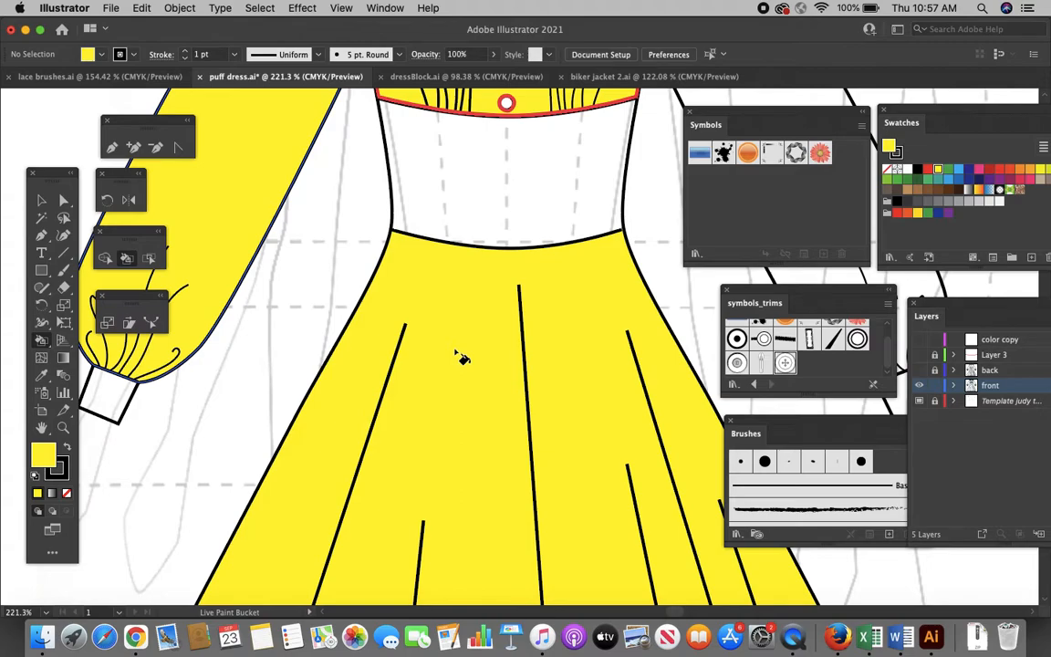
scroll(463, 358, down, 8)
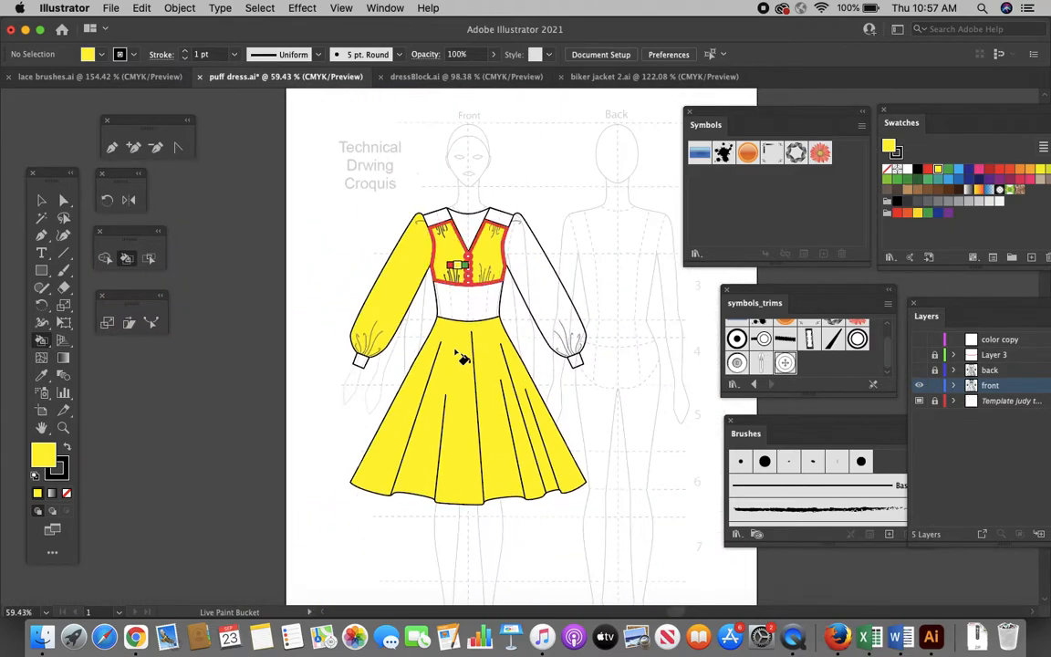
Step: Undo the yellow fills and the Live Paint conversion of the dress
key(ctrl+z)
key(ctrl+z)
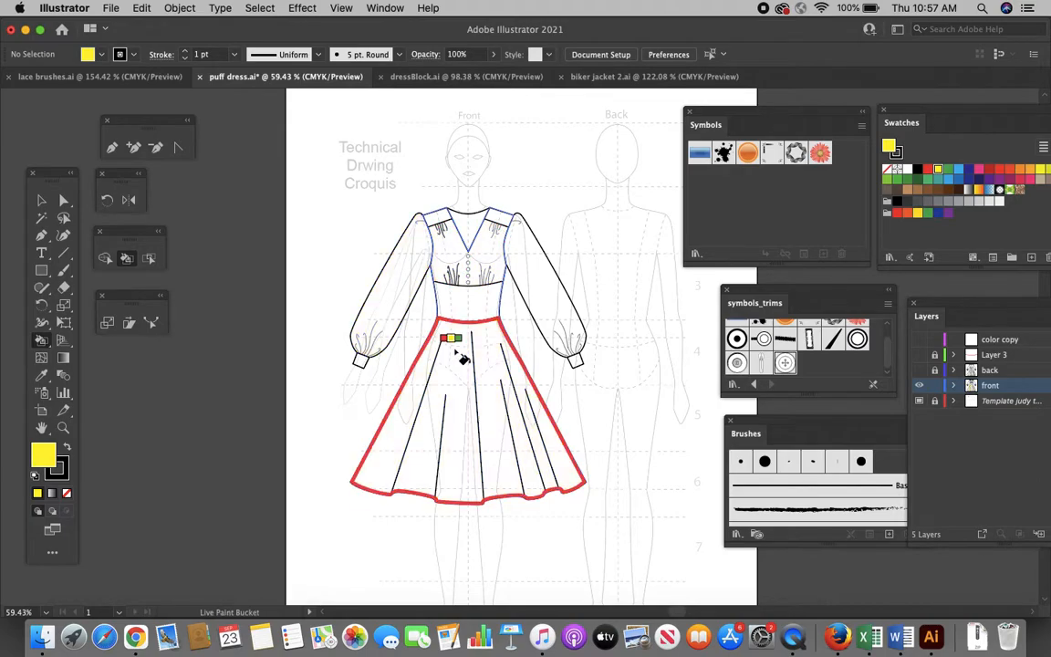
key(ctrl+a)
key(Delete)
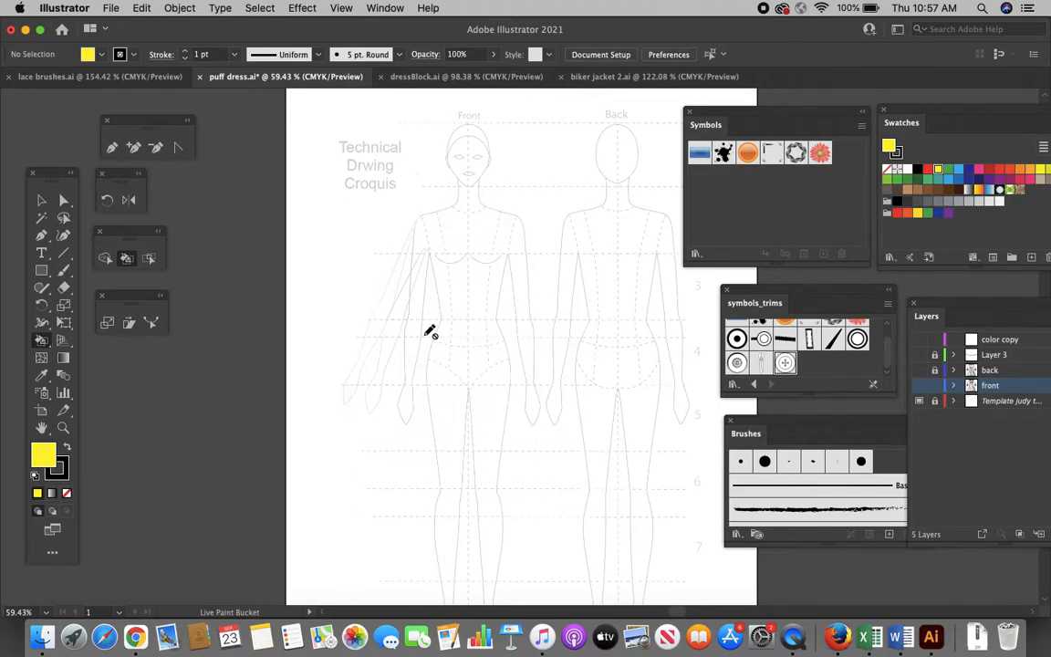
click(139, 10)
click(169, 40)
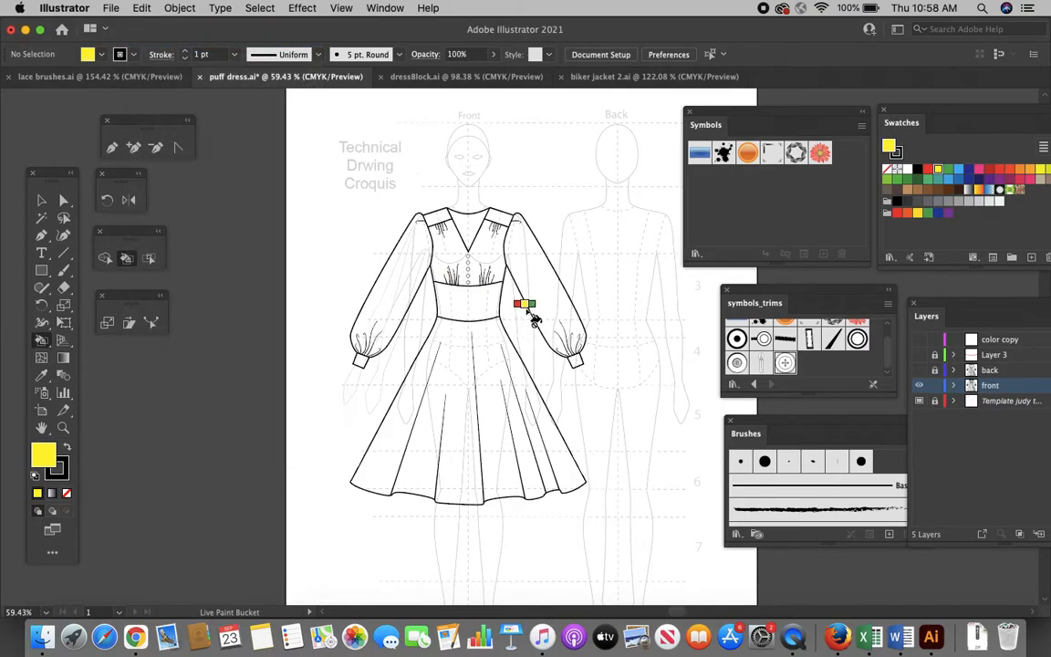
Step: Expand the appearance of the entire front dress drawing
click(42, 202)
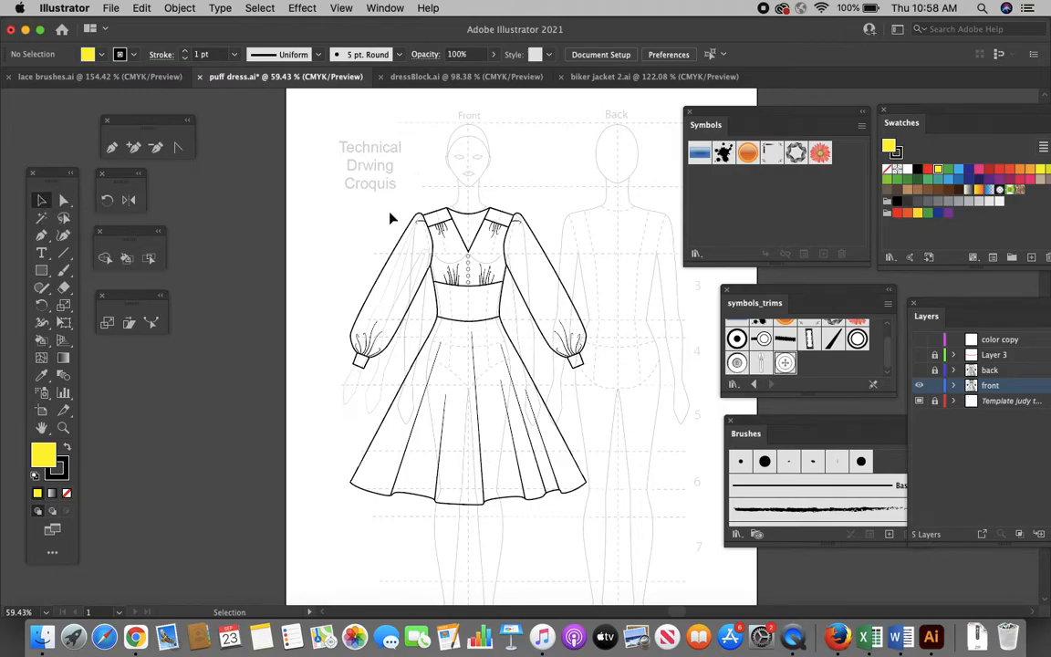
mouse_move(327, 187)
mouse_down()
mouse_move(518, 276)
mouse_move(641, 544)
mouse_up()
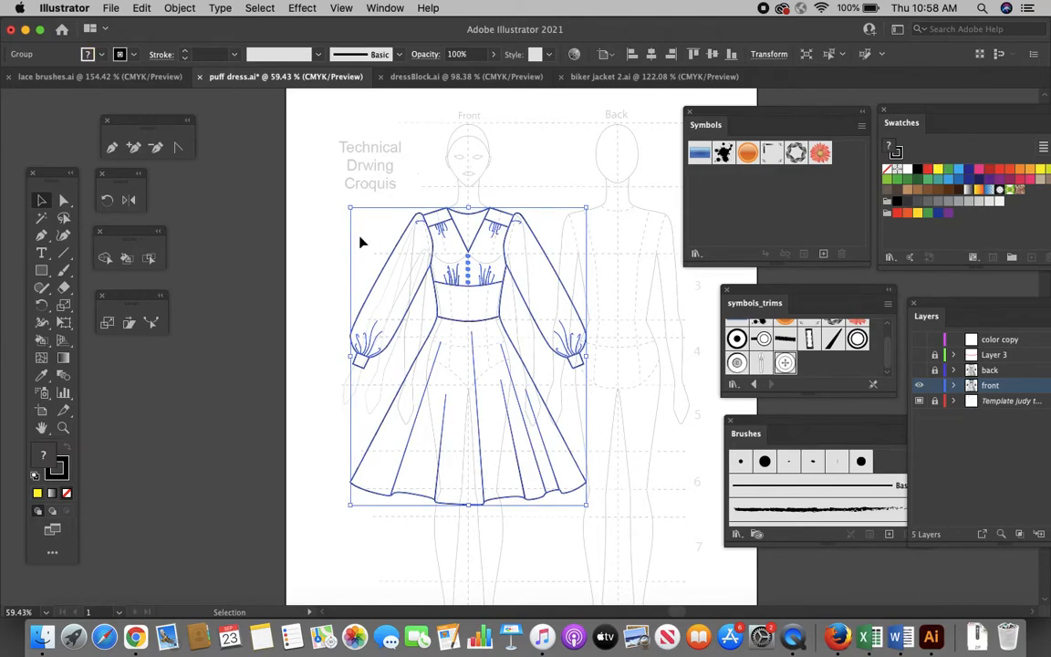
click(180, 9)
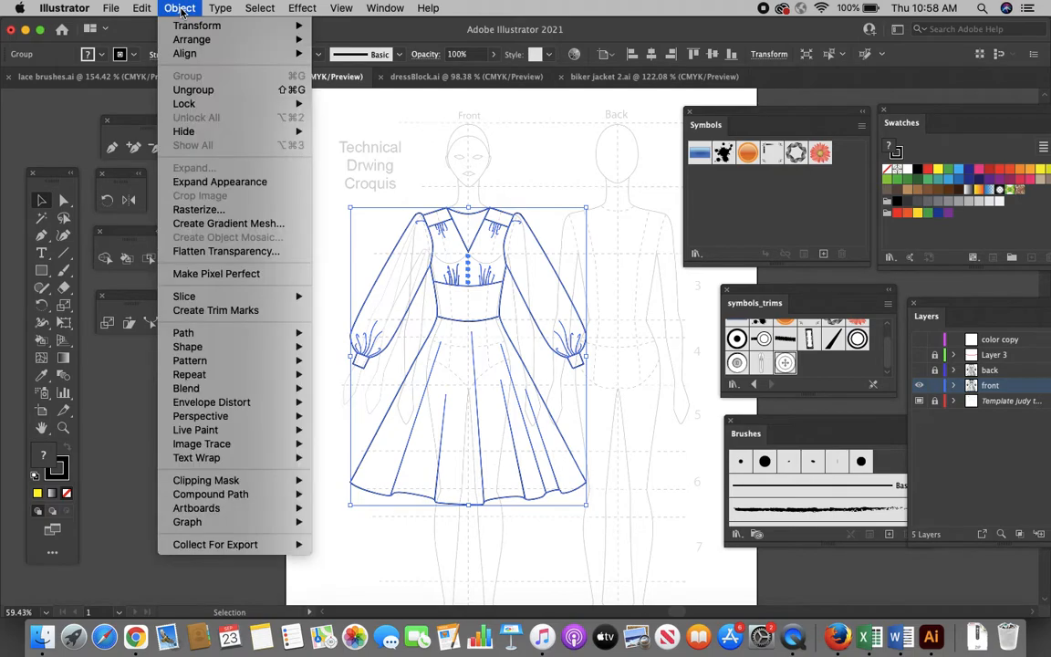
click(219, 182)
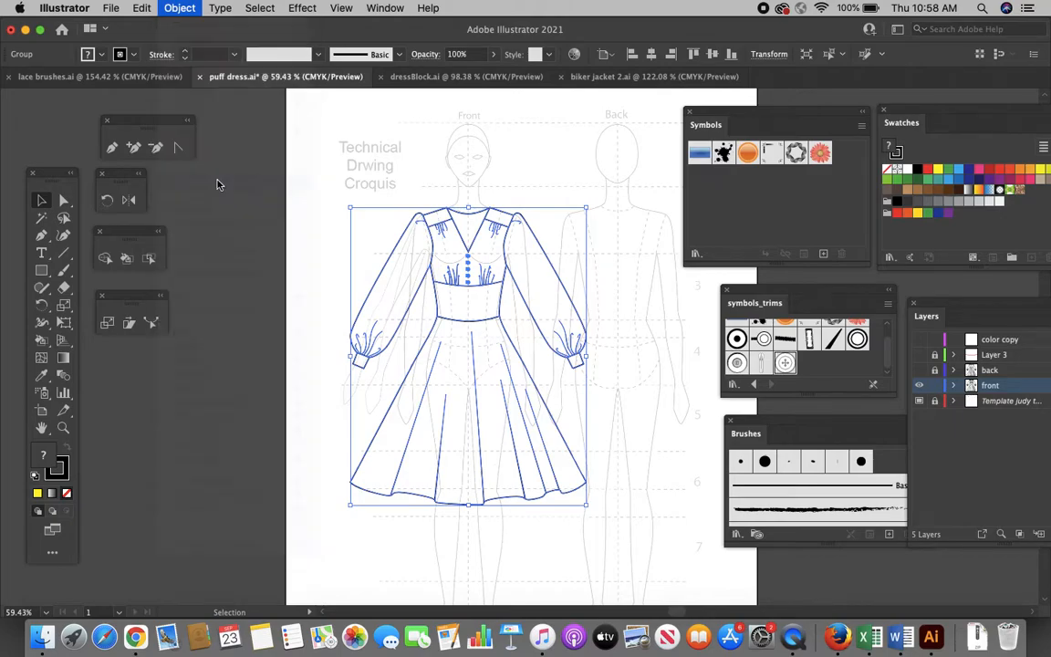
click(328, 187)
Step: Convert the expanded front dress drawing into a Live Paint group
scroll(484, 269, up, 8)
scroll(485, 273, down, 10)
scroll(485, 274, up, 6)
scroll(485, 273, down, 5)
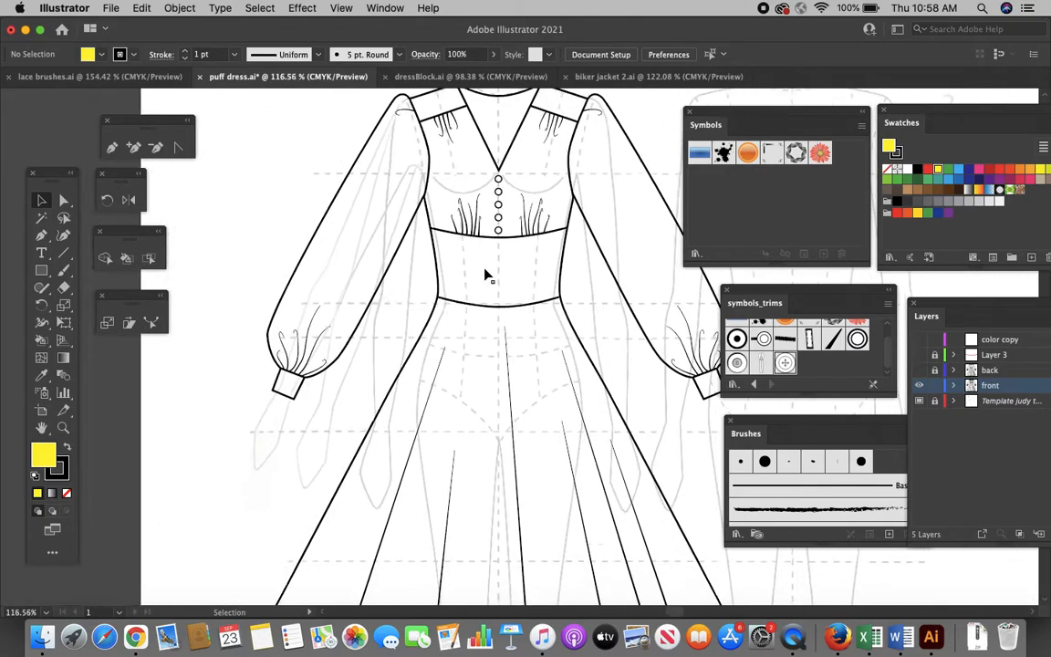
scroll(485, 273, down, 4)
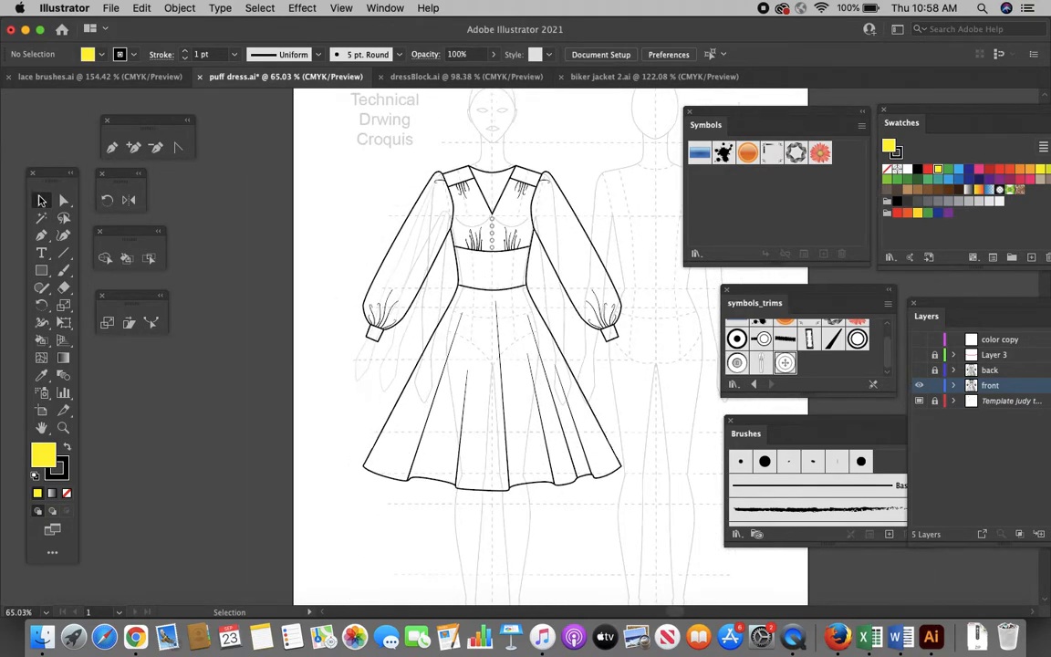
drag(288, 132, 672, 524)
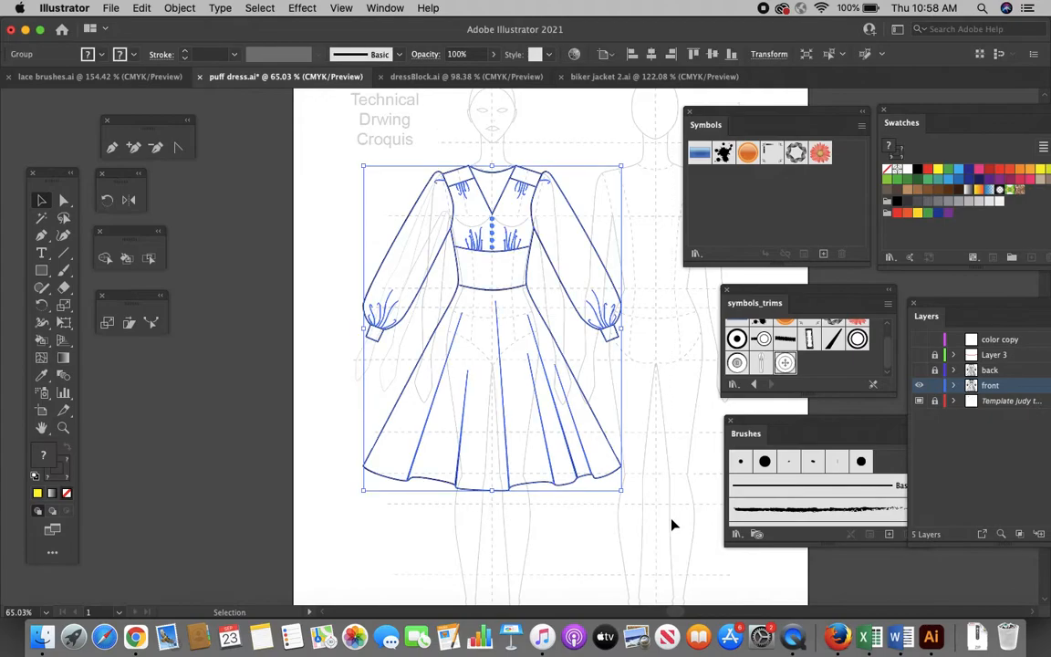
click(180, 7)
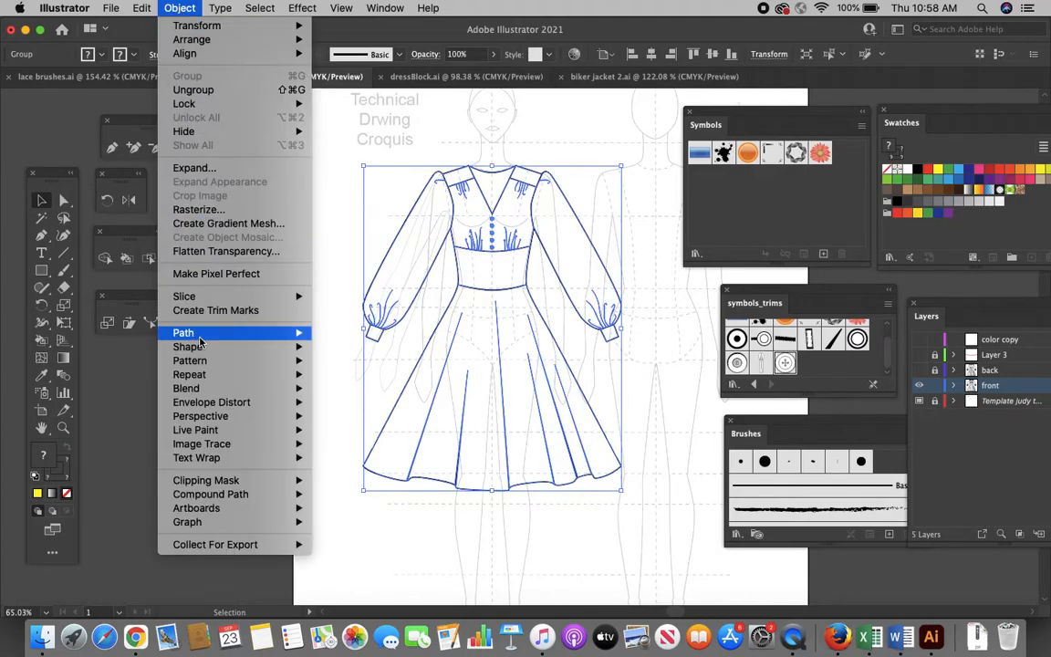
mouse_move(206, 429)
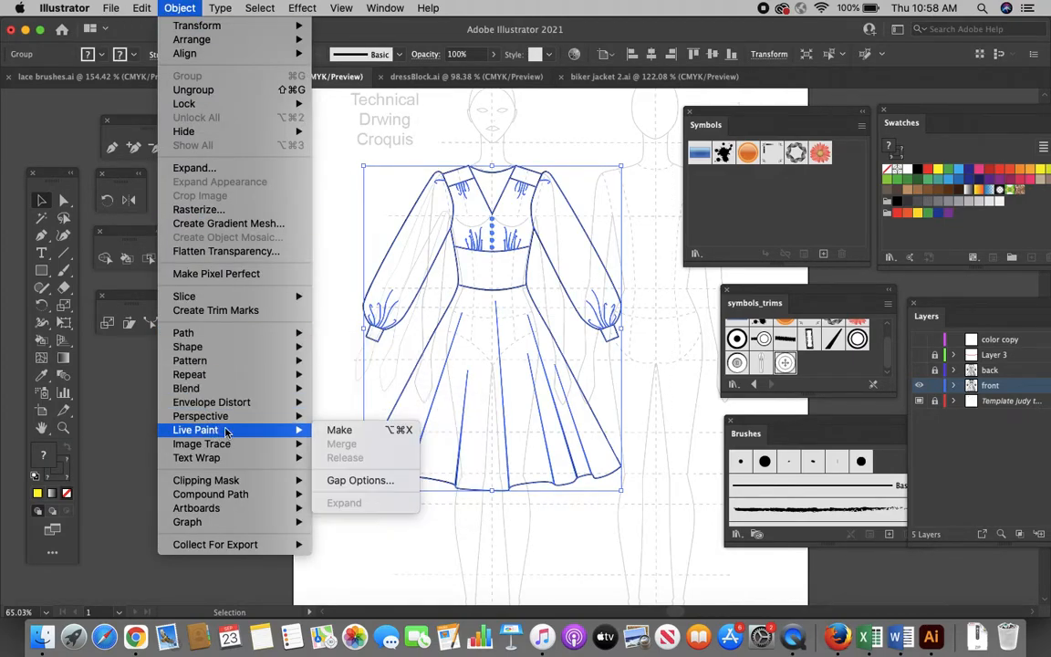
click(340, 430)
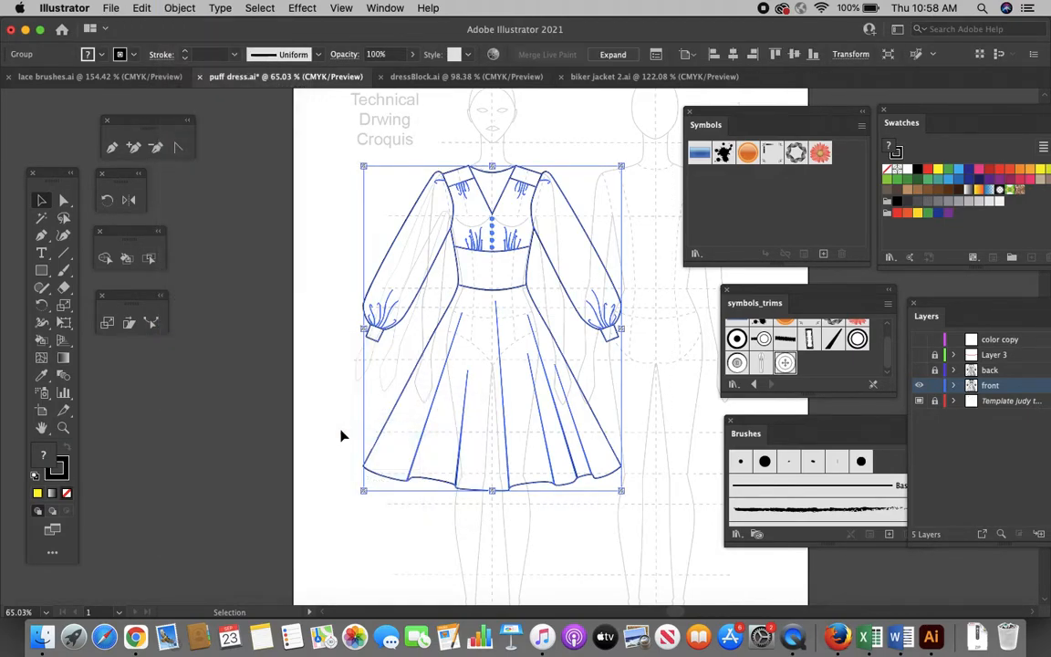
click(347, 205)
Step: Fill the skirt, waistband, bodice, yokes, neckline, sleeves and cuffs with light blue using the Live Paint Bucket
click(128, 258)
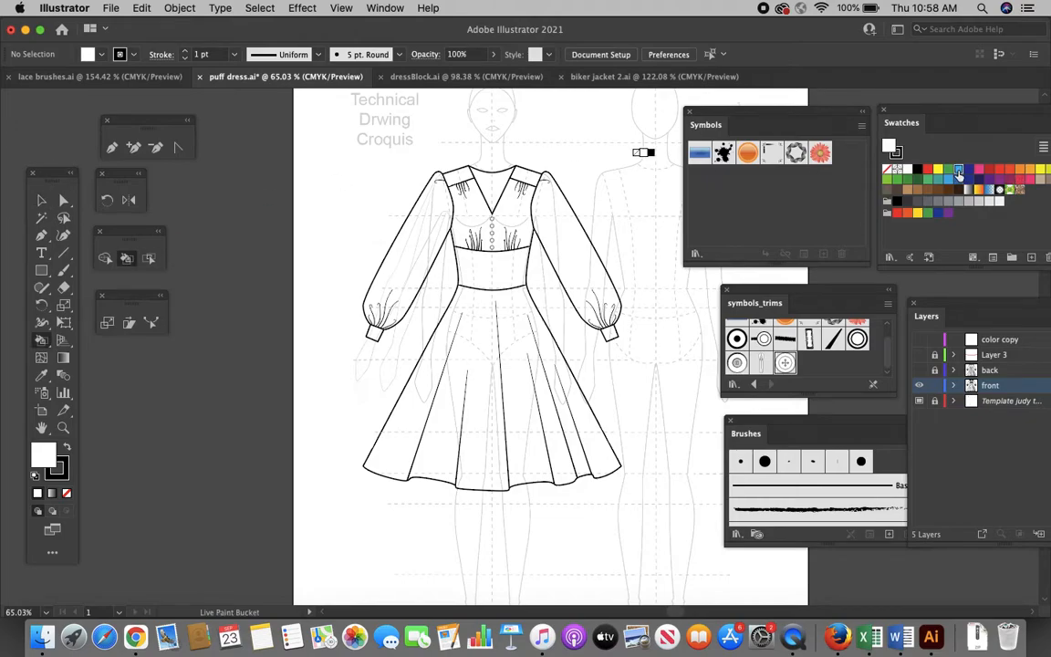
click(957, 173)
click(518, 399)
mouse_move(488, 264)
mouse_down()
mouse_move(483, 211)
mouse_move(462, 176)
mouse_move(555, 192)
mouse_move(570, 221)
mouse_up()
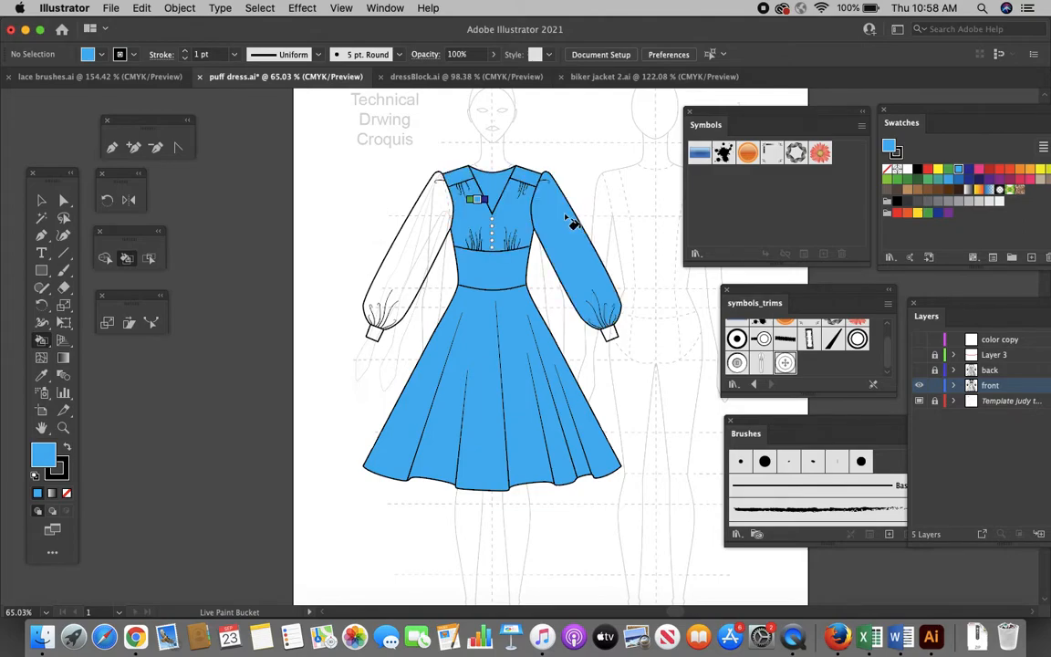
click(418, 228)
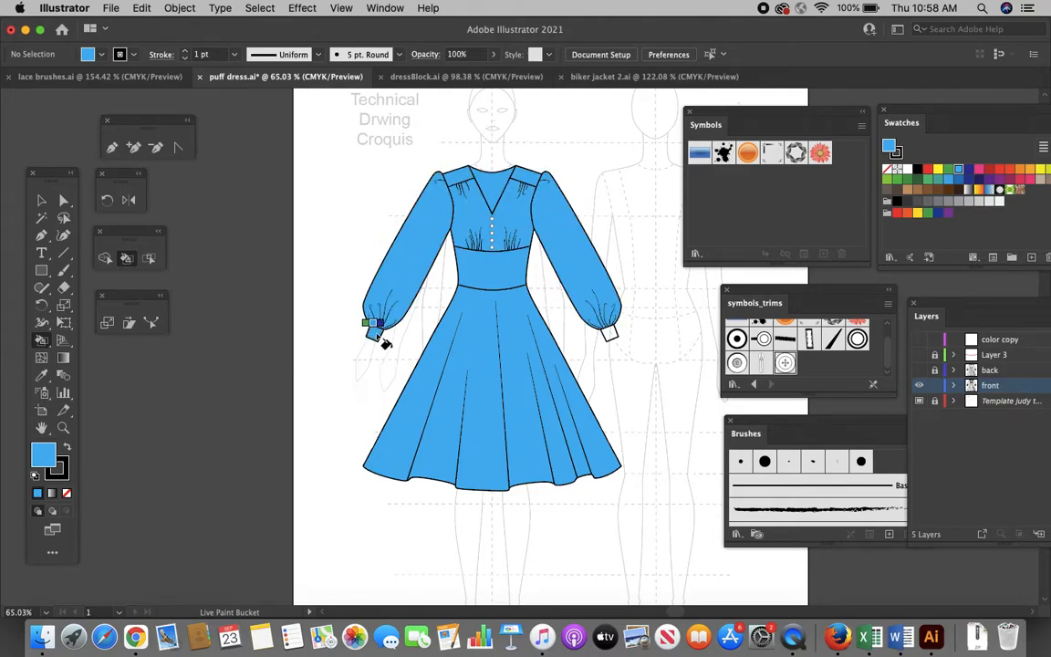
click(613, 330)
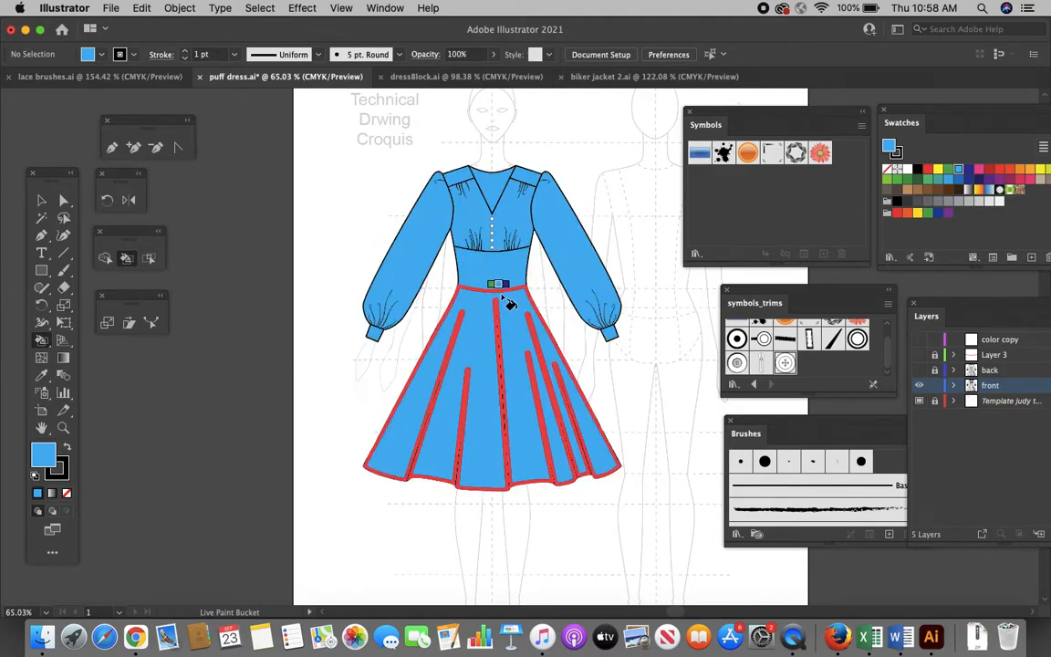
Step: Inspect the gathers, buttons and skirt fold lines of the blue dress up close
scroll(509, 304, up, 6)
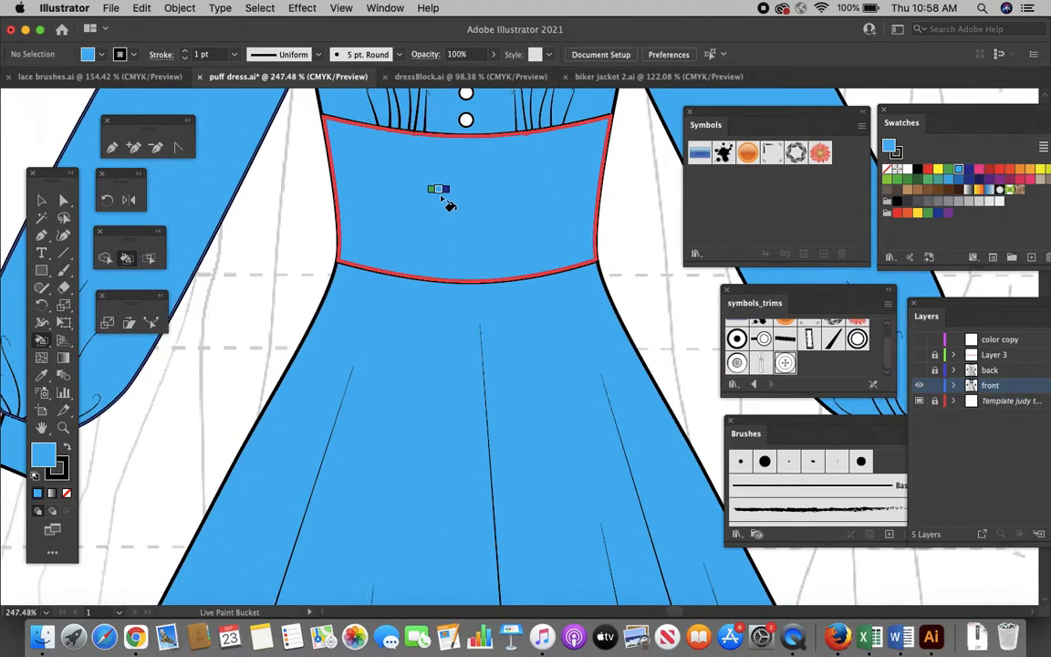
scroll(447, 203, up, 10)
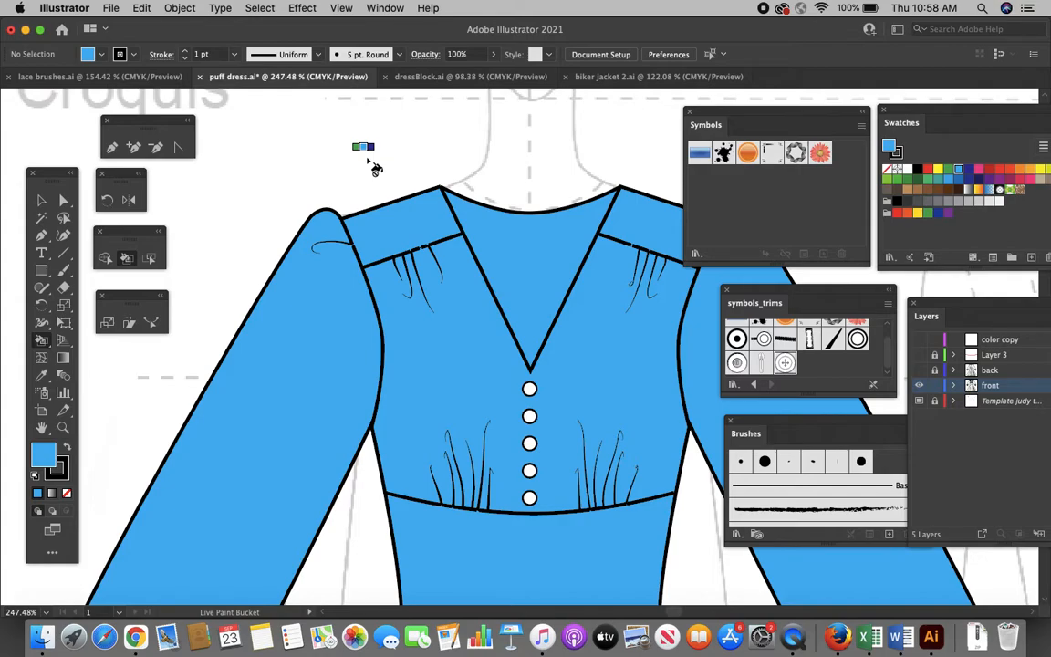
scroll(371, 329, down, 8)
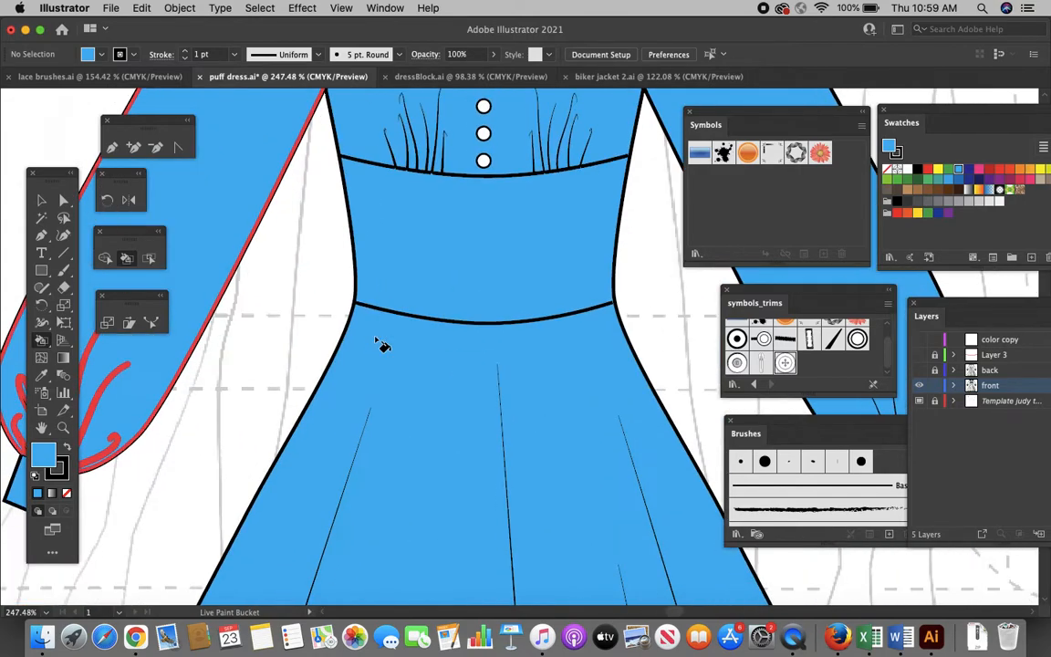
scroll(381, 347, down, 5)
scroll(376, 341, down, 3)
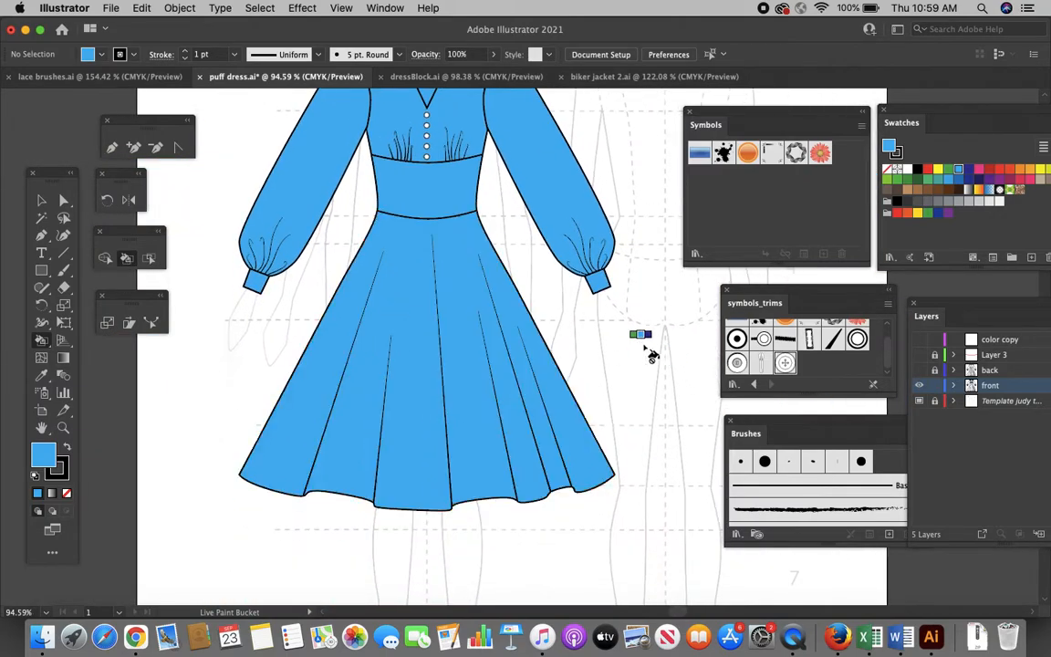
scroll(645, 349, up, 2)
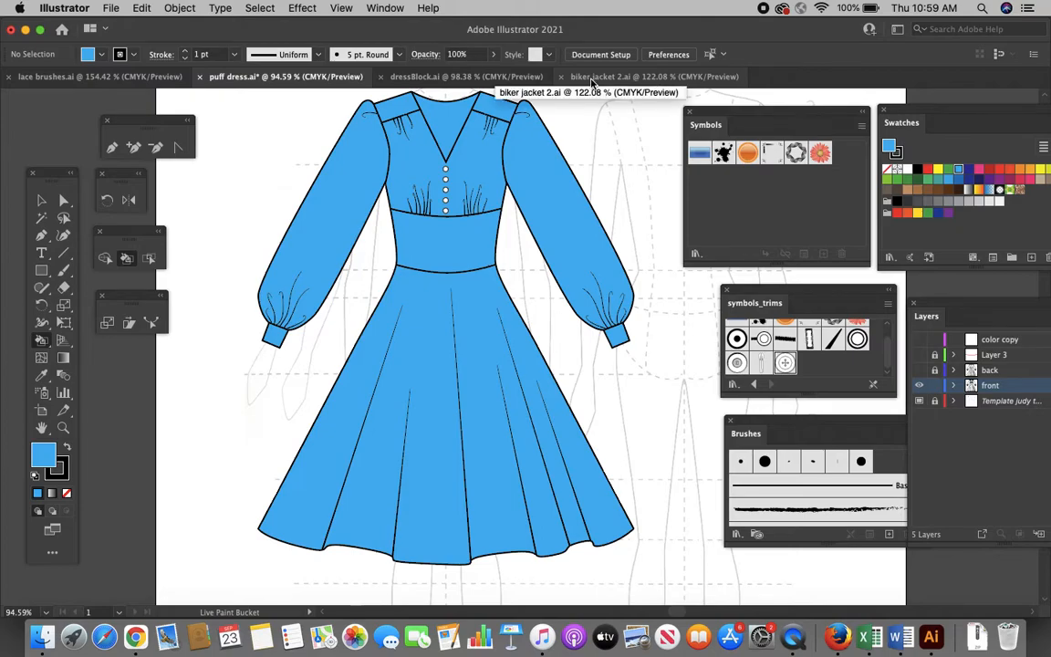
Step: Switch to the biker jacket 2.ai document and copy the entire front jacket drawing
click(591, 76)
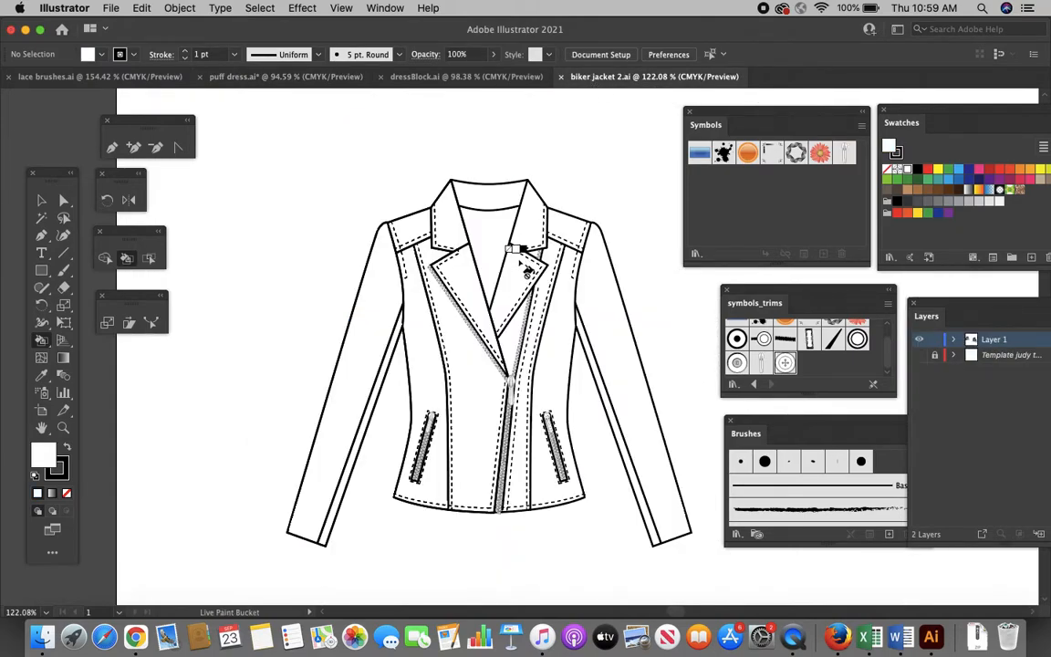
scroll(527, 272, down, 2)
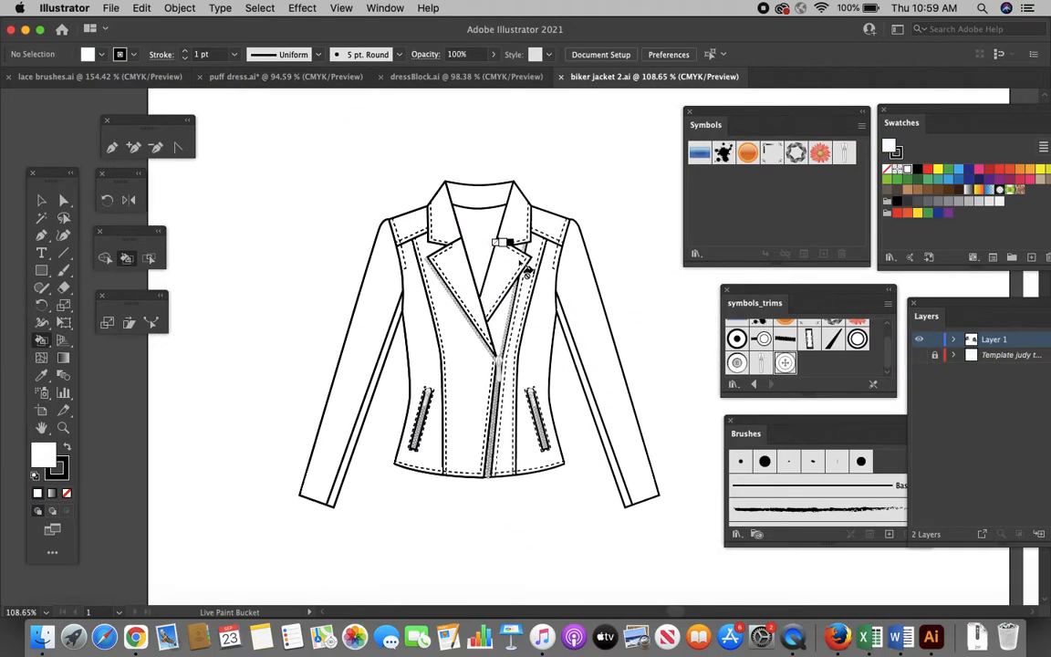
click(40, 197)
drag(250, 148, 715, 583)
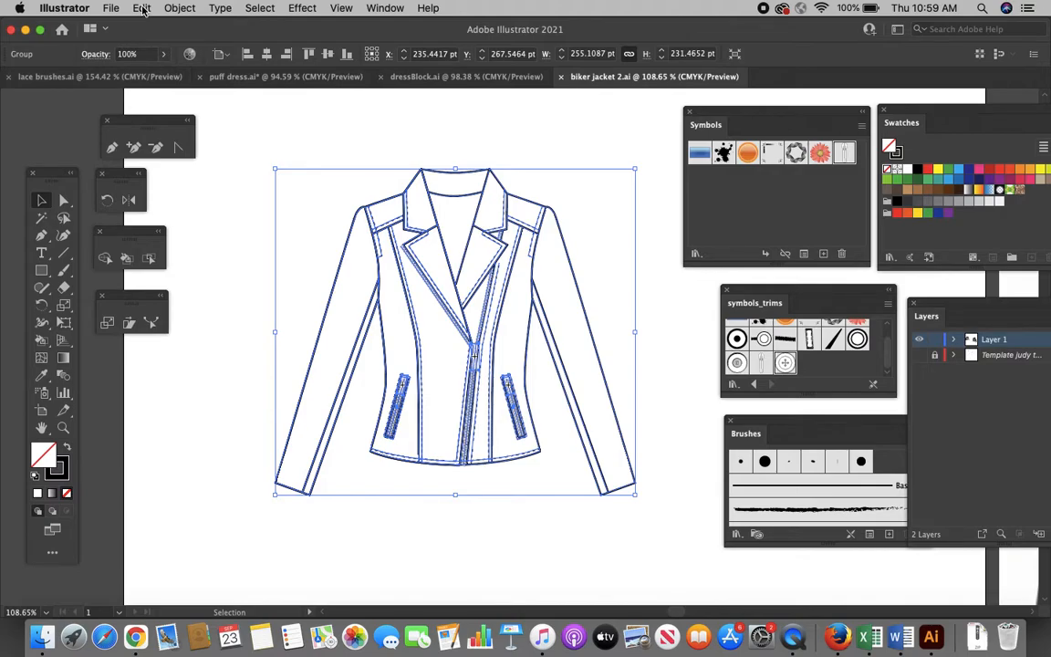
click(143, 10)
click(155, 77)
Step: Add a new layer, hide and lock the original Layer 1, and paste the copied jacket onto the new layer
drag(982, 307, 943, 306)
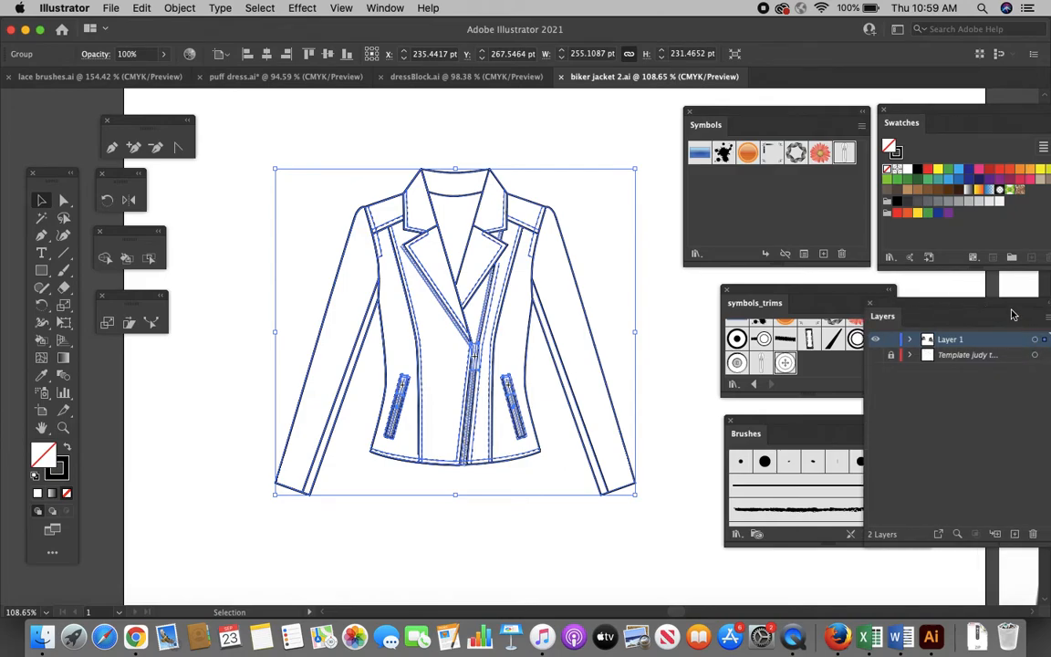
drag(995, 308, 967, 307)
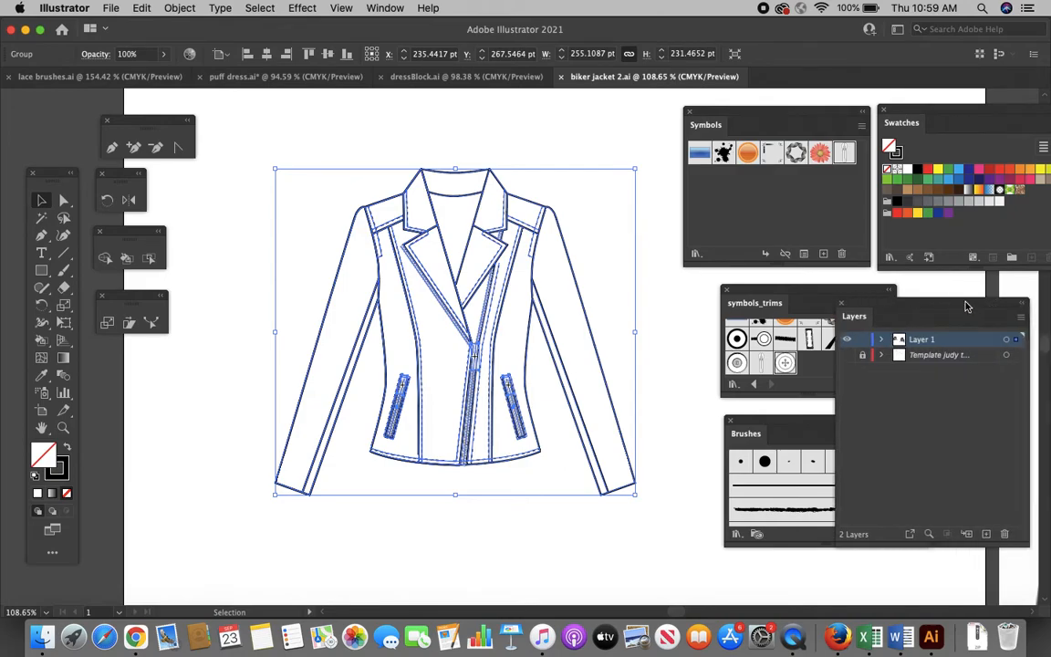
click(987, 536)
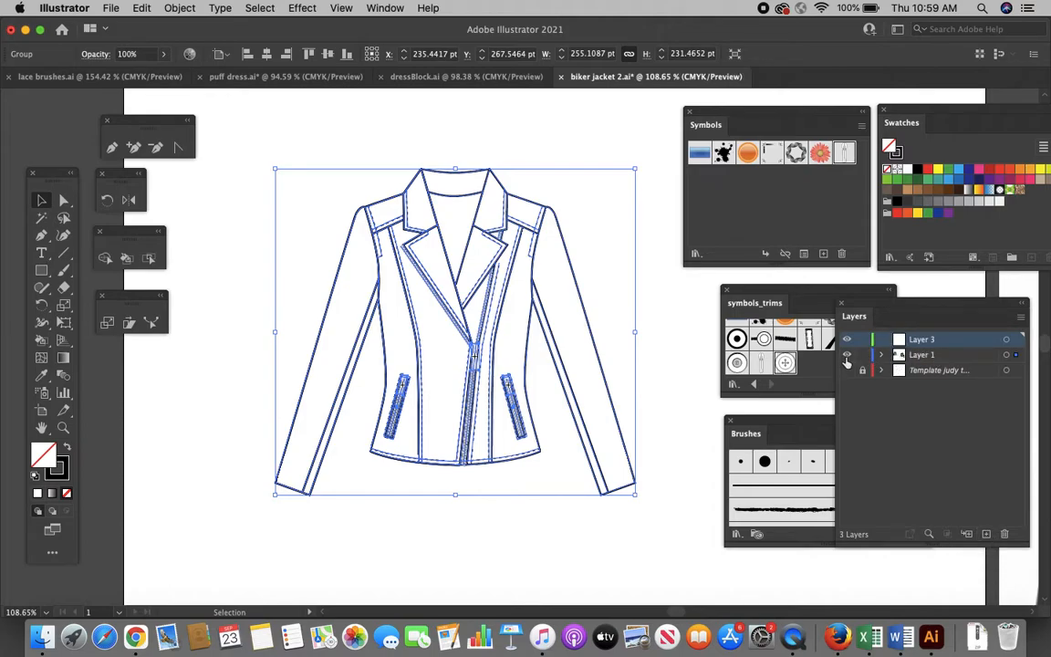
click(847, 355)
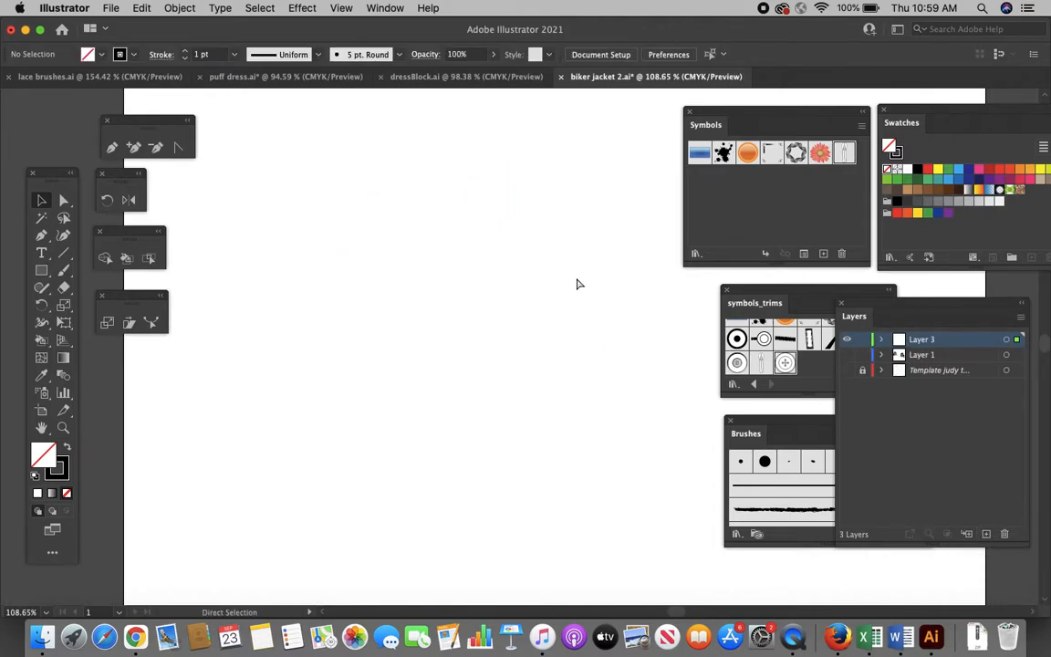
key(ctrl+f)
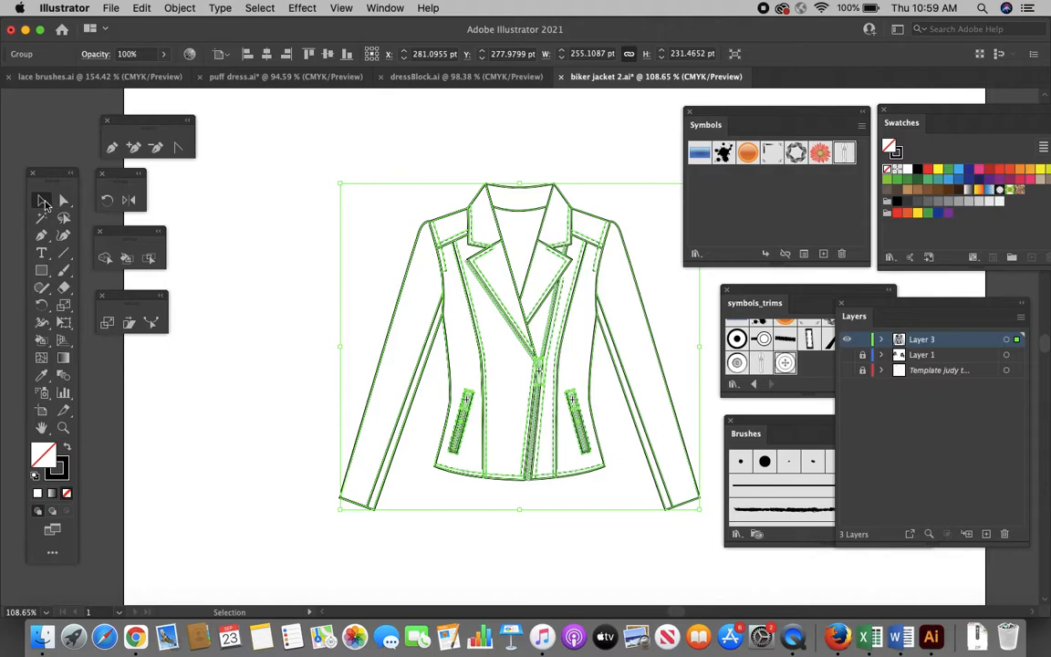
Step: Check whether the Live Paint commands are available for the unexpanded jacket group
click(306, 201)
click(514, 273)
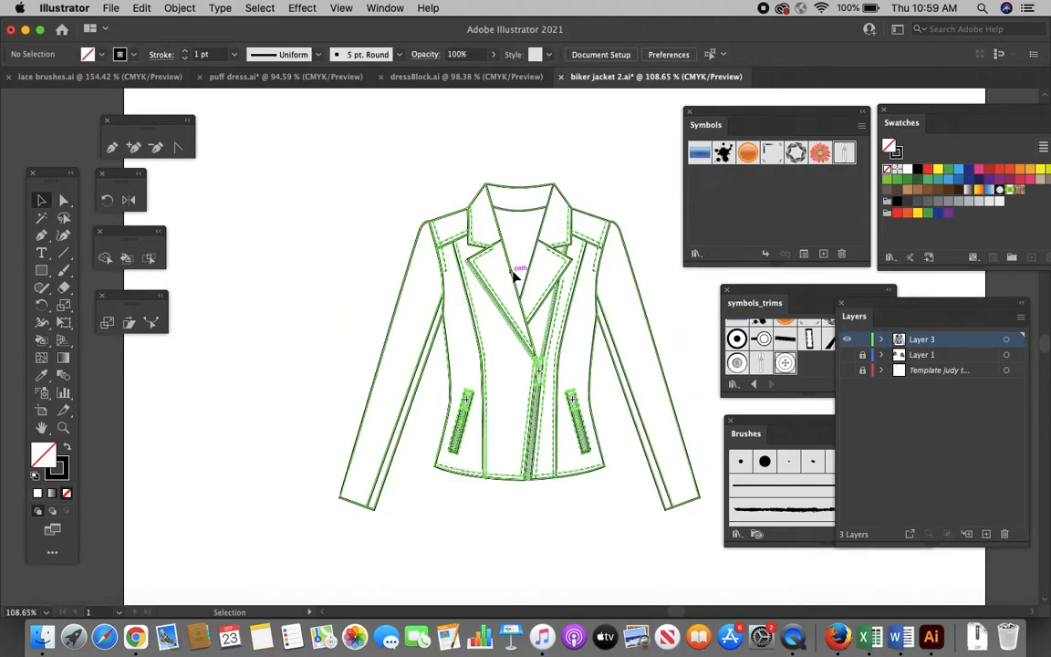
click(171, 8)
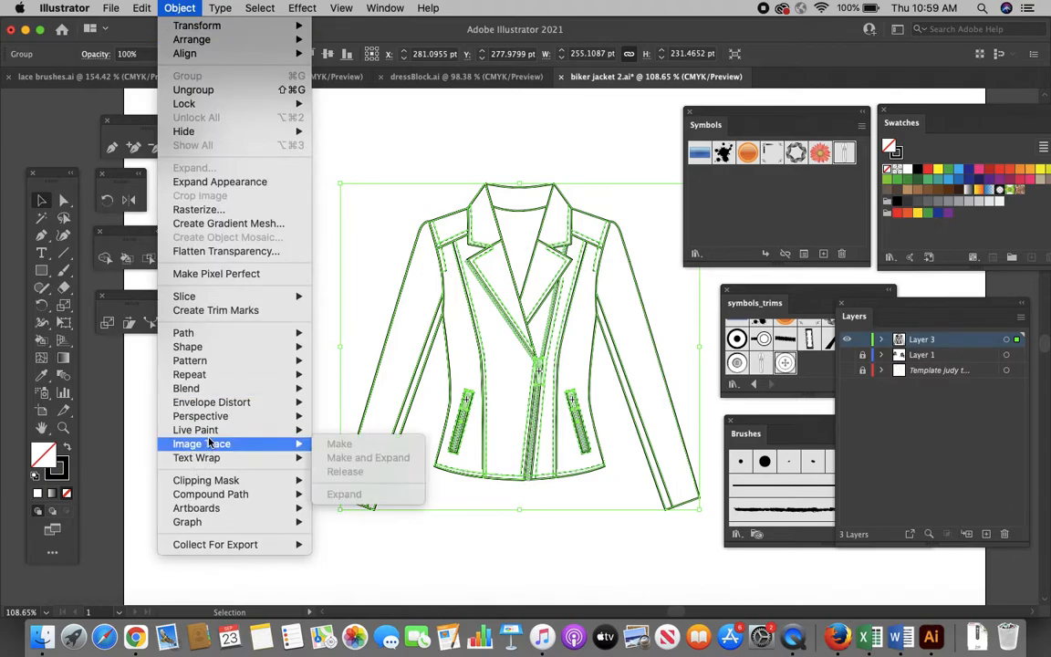
mouse_move(282, 430)
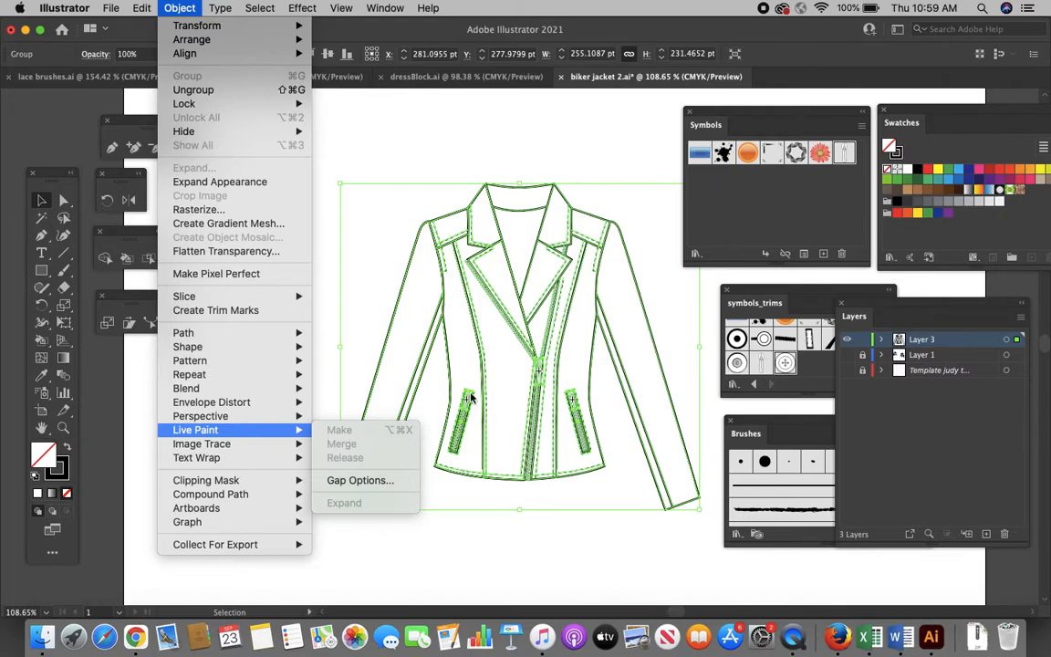
click(415, 167)
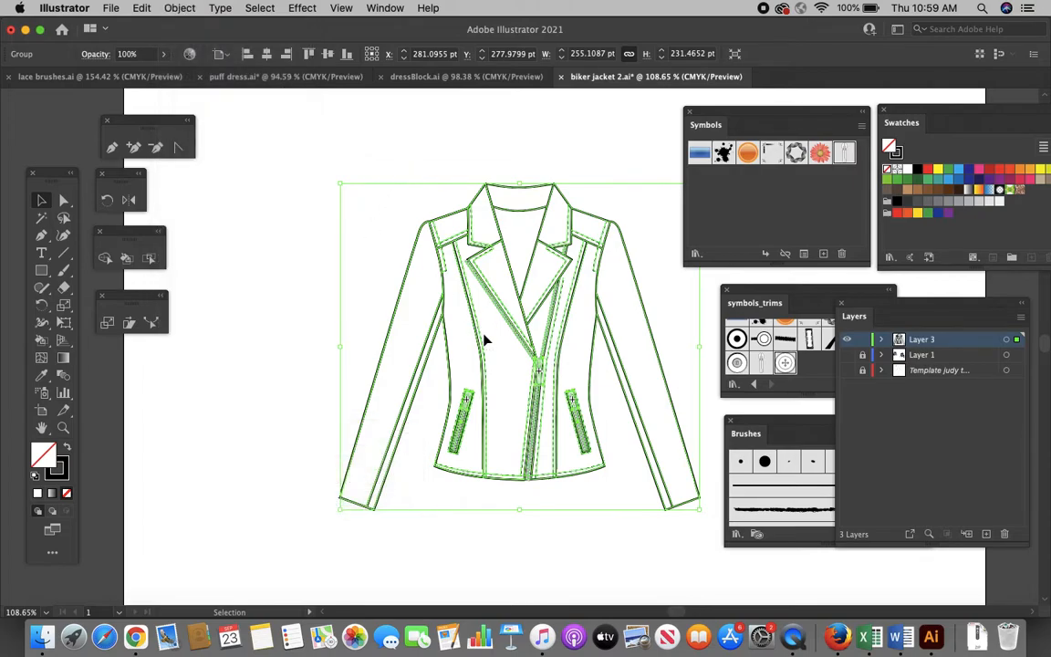
Step: Inspect the jacket's pocket zippers, front zipper and dashed topstitching up close
click(322, 326)
scroll(459, 392, up, 6)
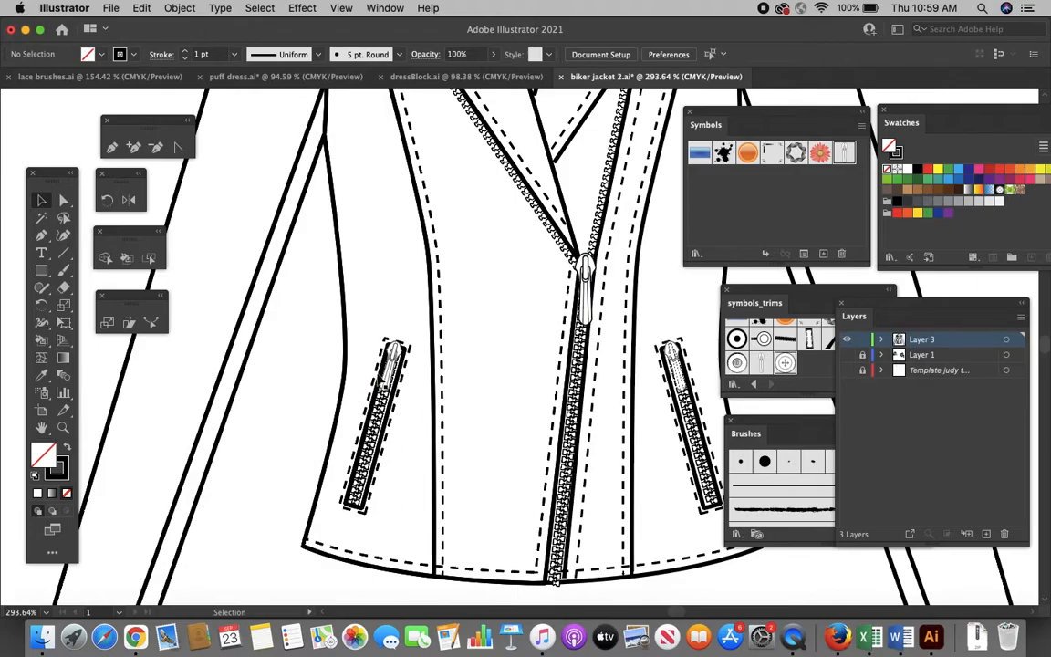
scroll(460, 270, down, 3)
scroll(492, 334, down, 3)
scroll(492, 334, up, 4)
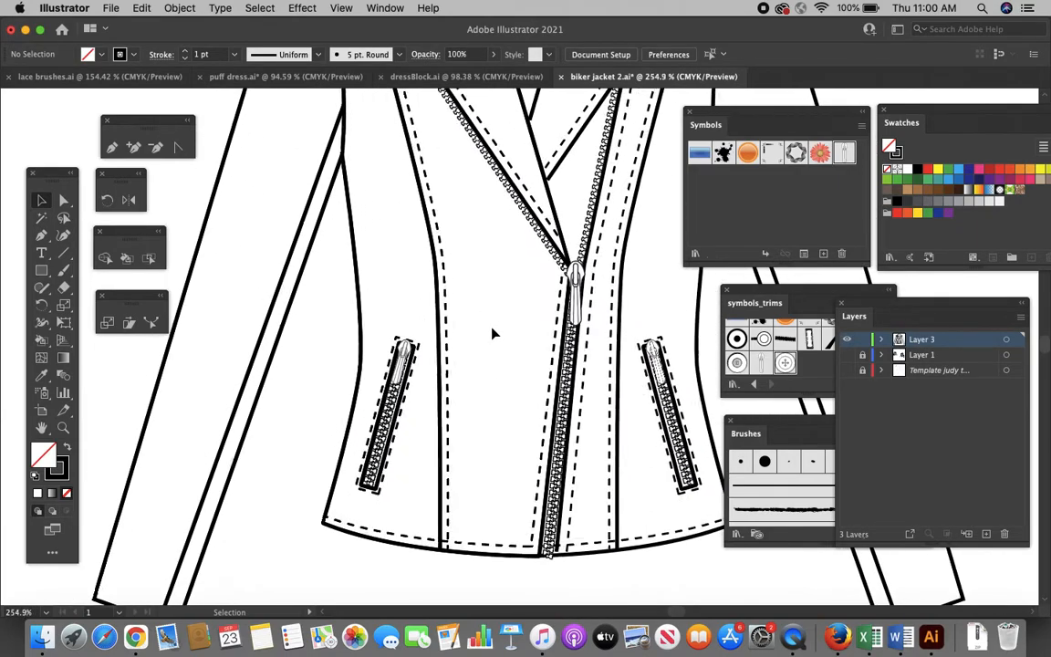
scroll(420, 374, up, 4)
scroll(421, 374, down, 2)
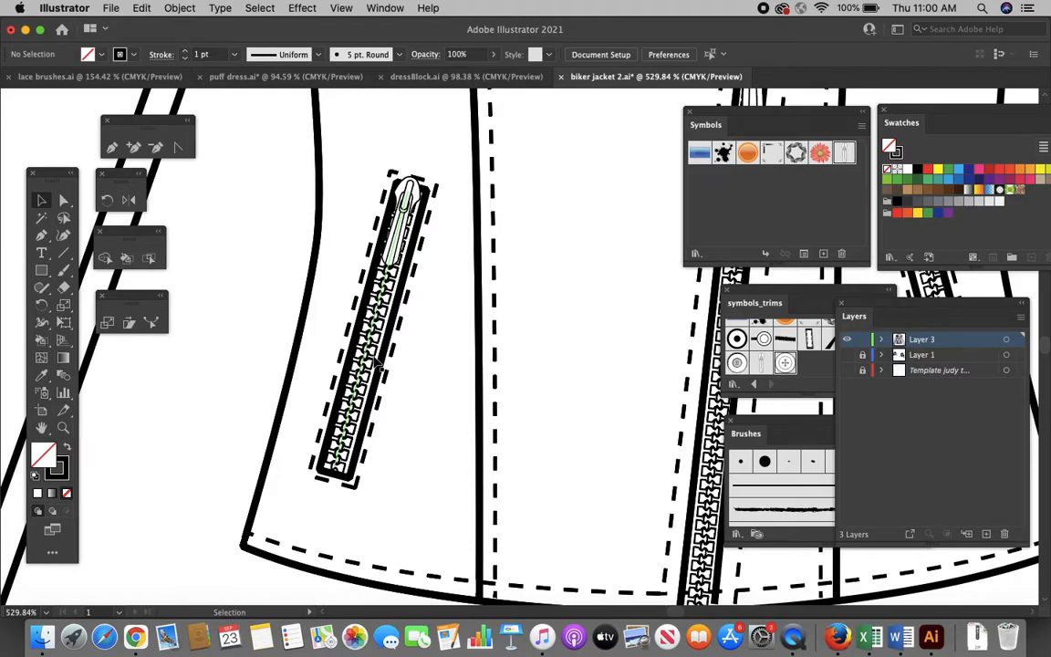
scroll(436, 333, up, 5)
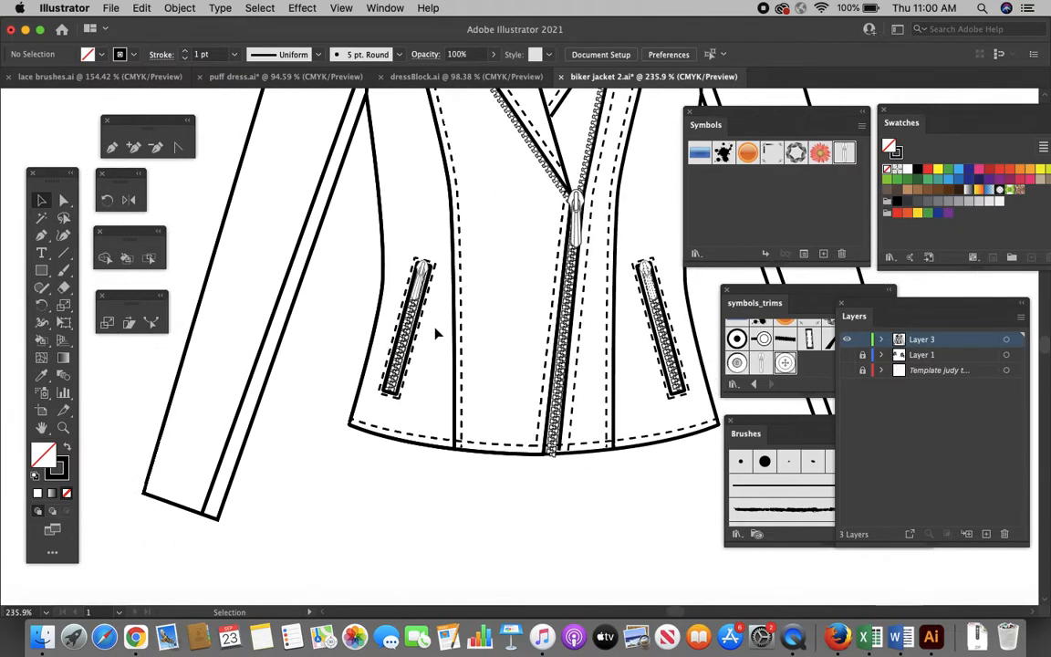
scroll(436, 333, up, 3)
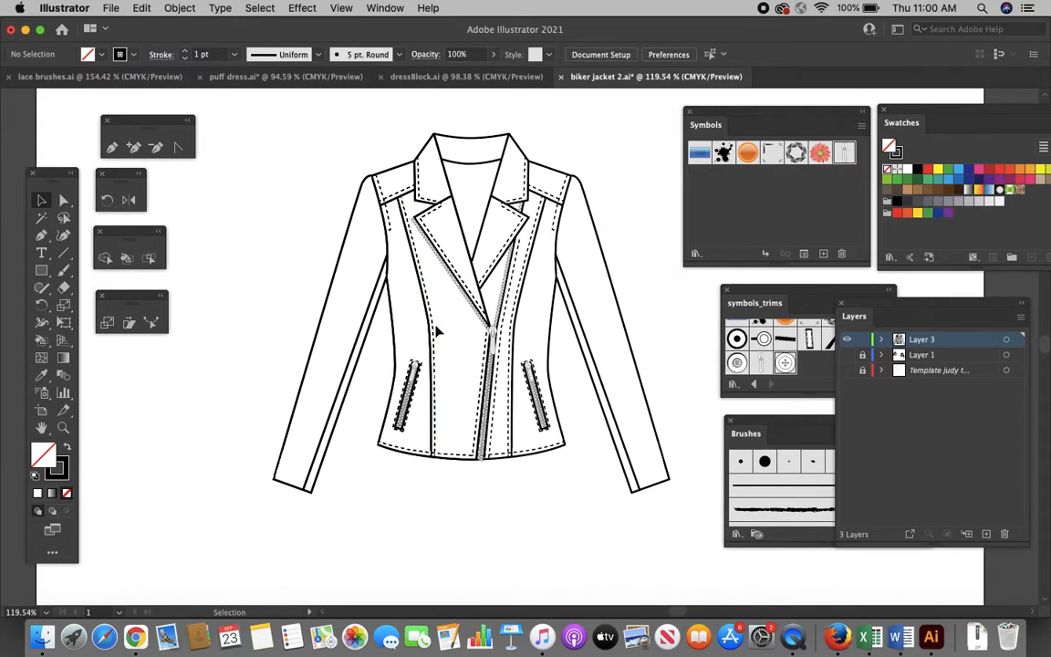
click(426, 288)
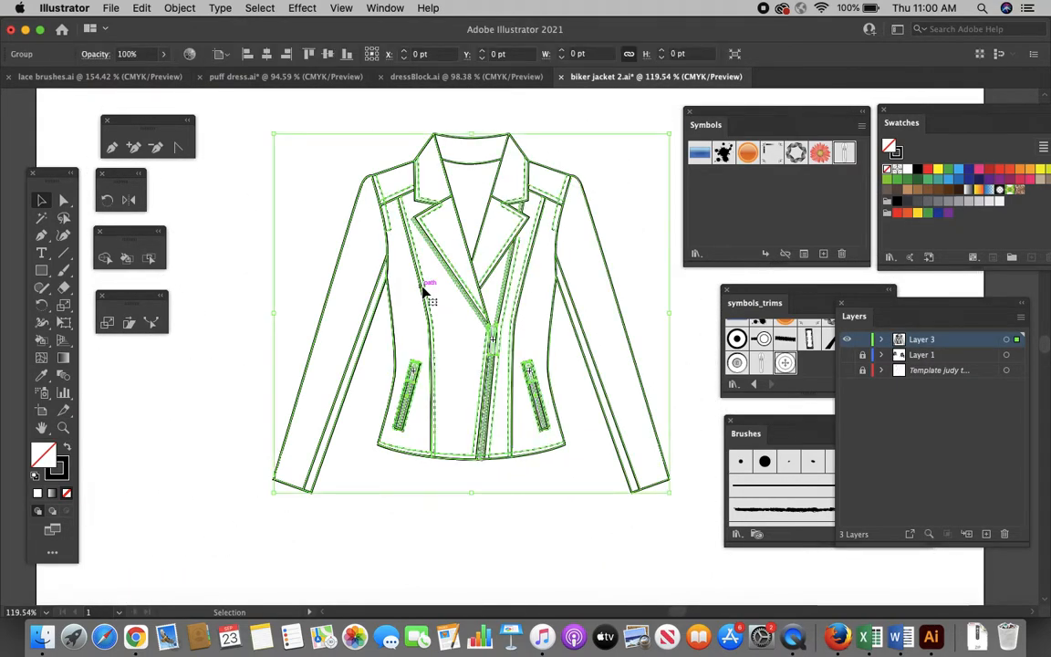
click(241, 190)
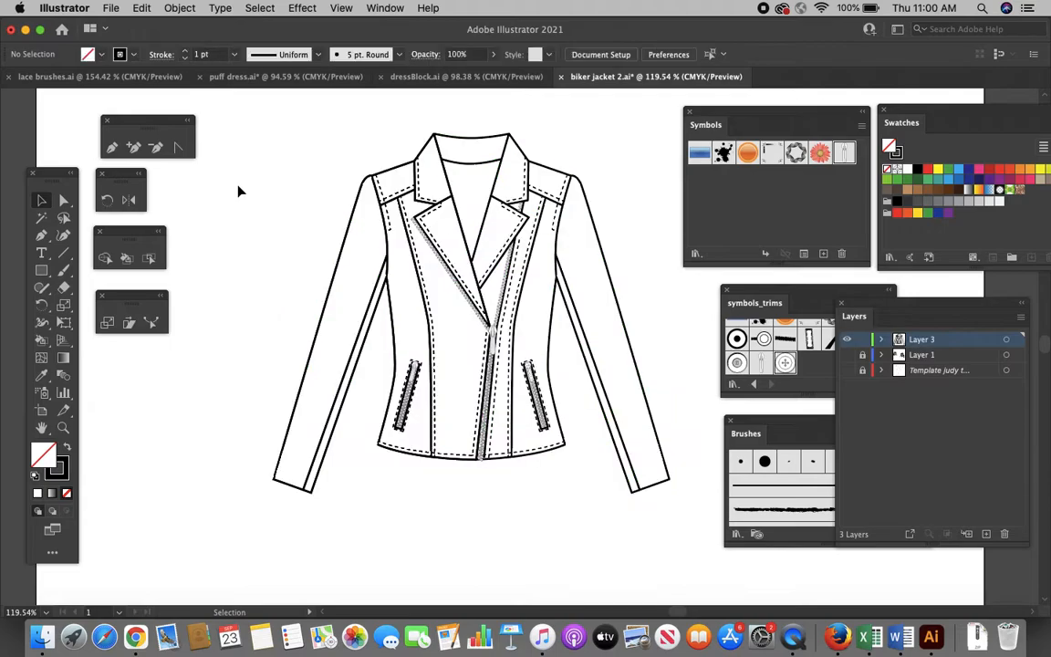
Step: Expand the appearance of the copied jacket group
click(408, 235)
click(180, 8)
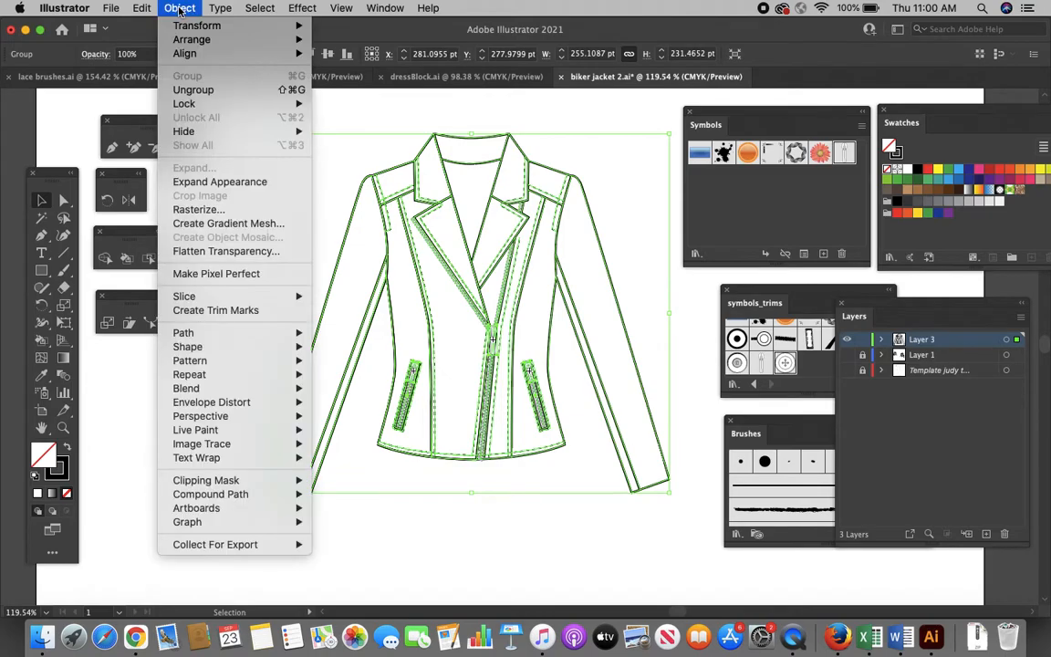
click(211, 188)
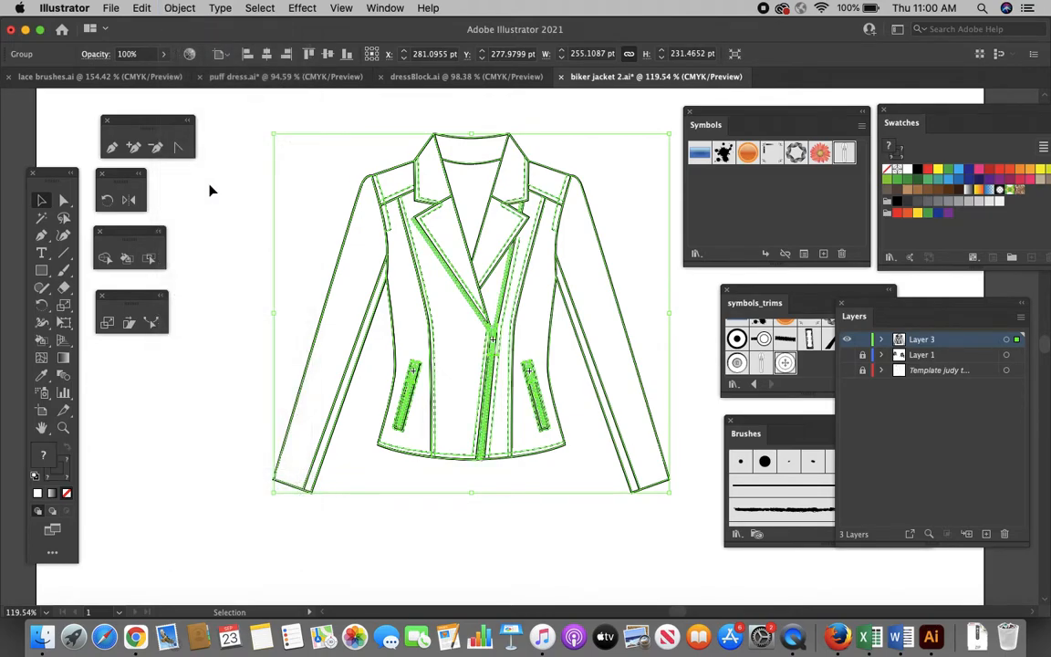
click(219, 213)
Step: Expand the whole jacket again with Object and Stroke included and Fill excluded
drag(246, 124, 697, 513)
click(178, 8)
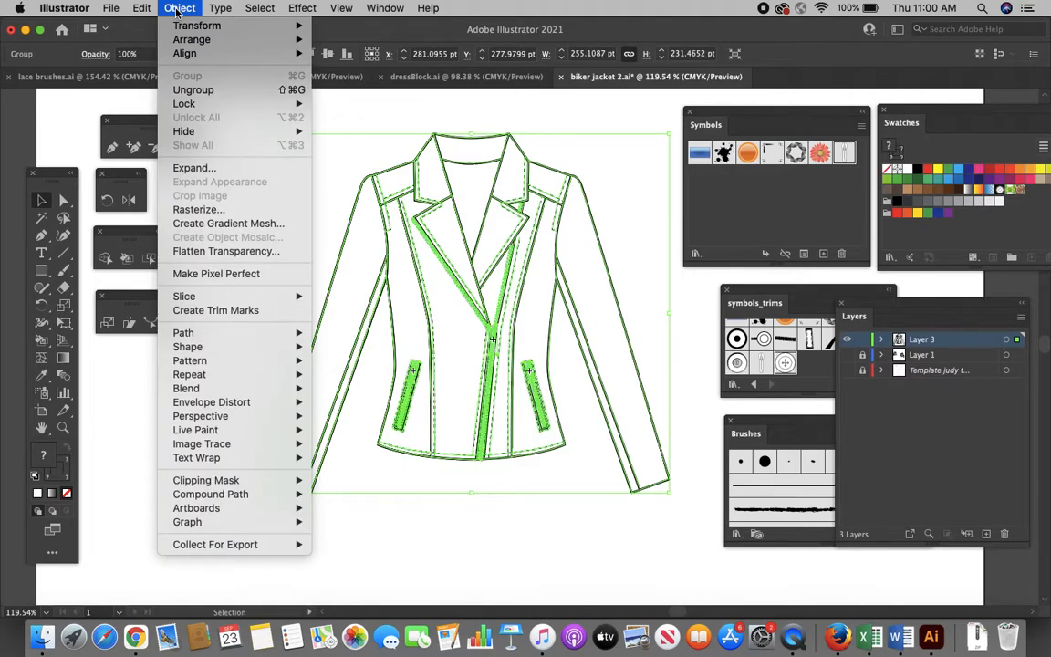
click(208, 167)
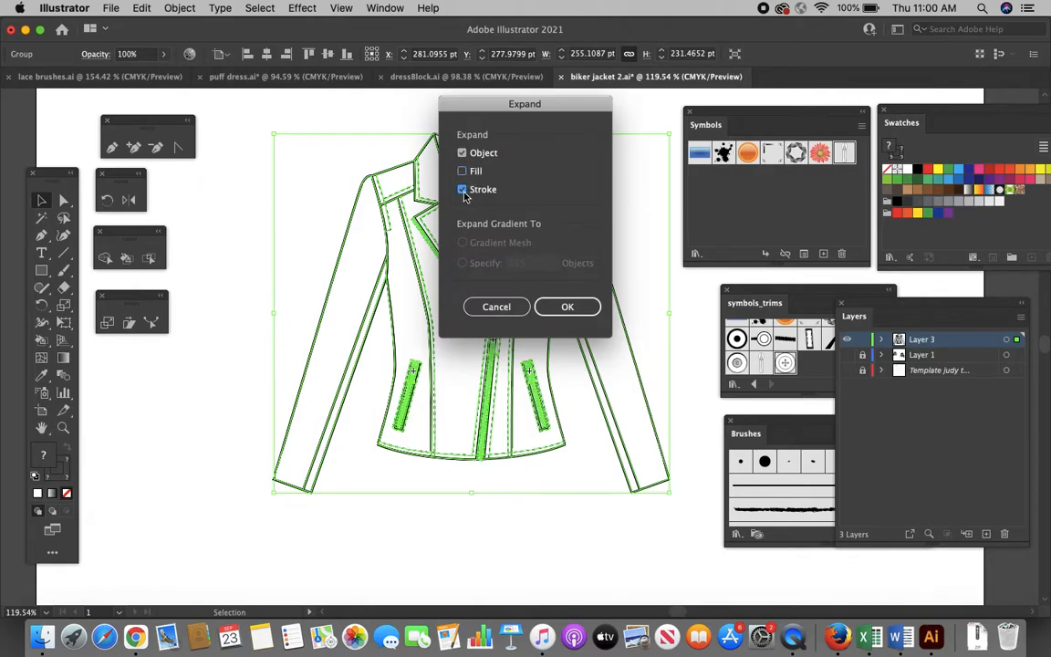
click(563, 307)
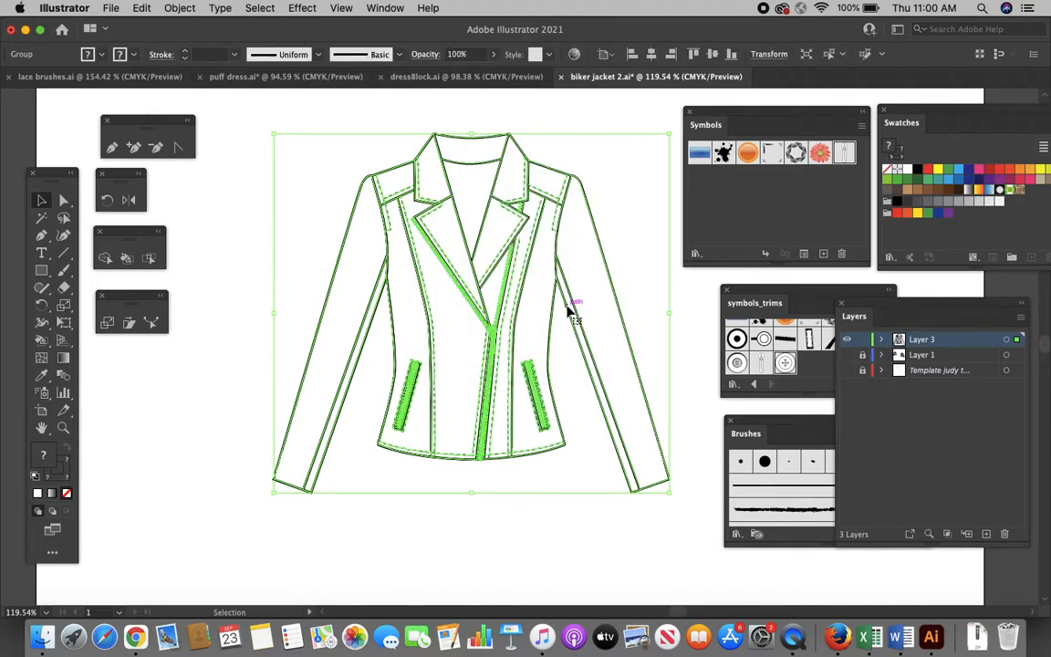
click(241, 340)
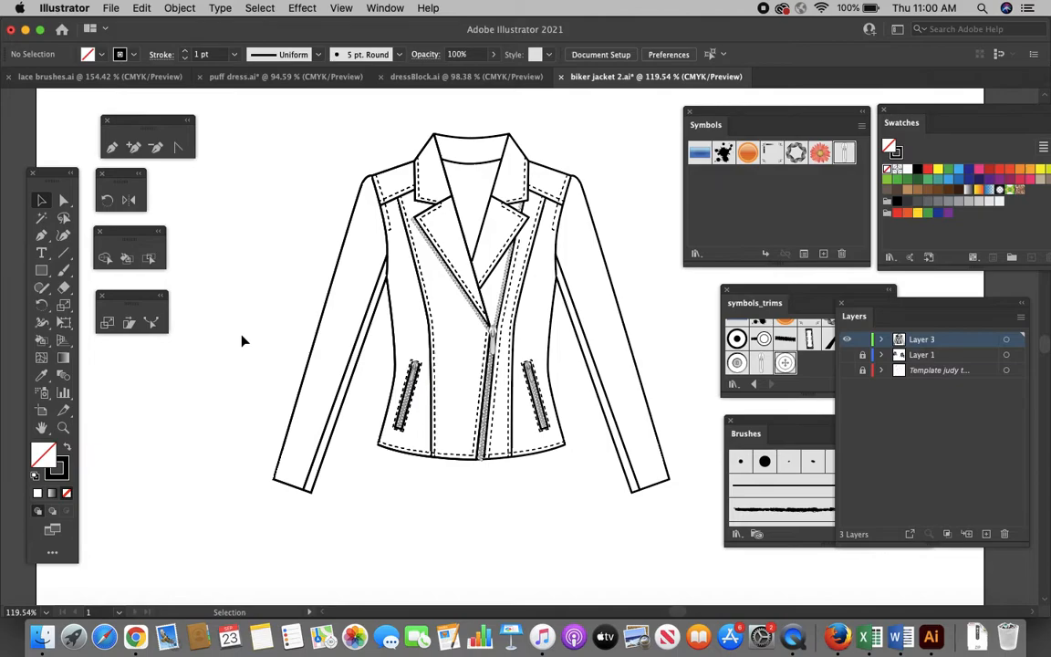
Step: Convert the entire expanded jacket into a Live Paint group
scroll(242, 340, down, 3)
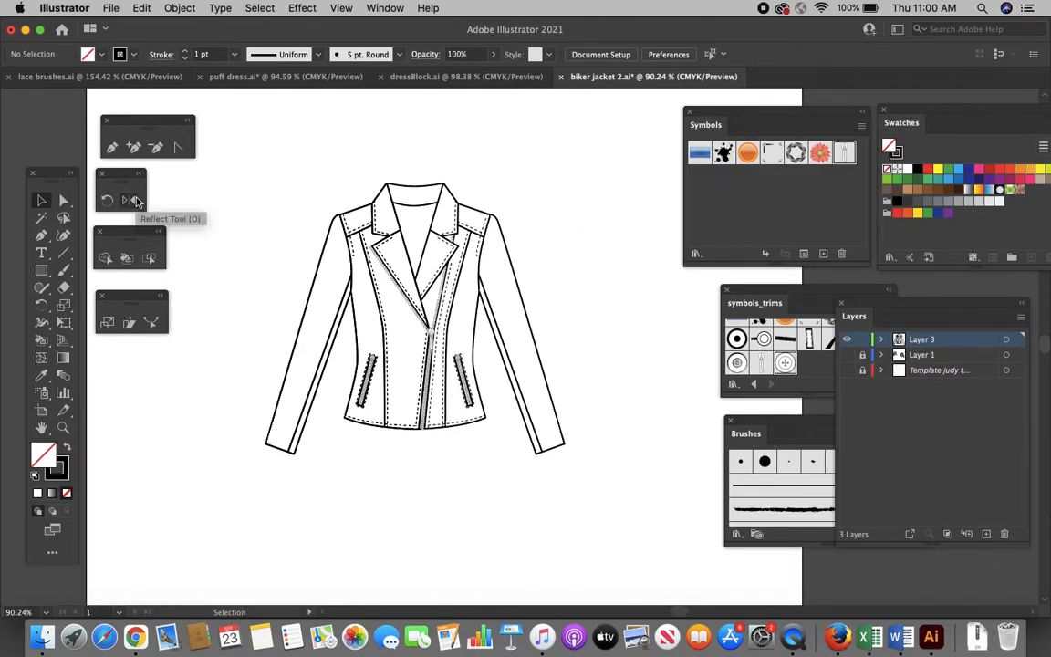
scroll(365, 351, up, 5)
scroll(366, 349, down, 4)
scroll(360, 356, down, 4)
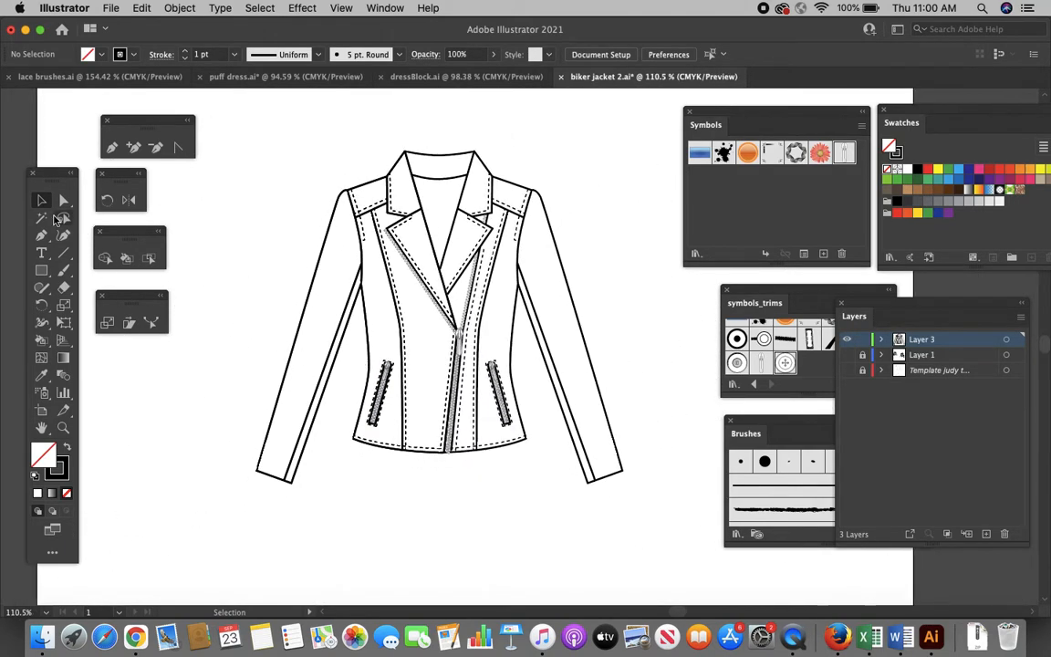
drag(236, 126, 669, 527)
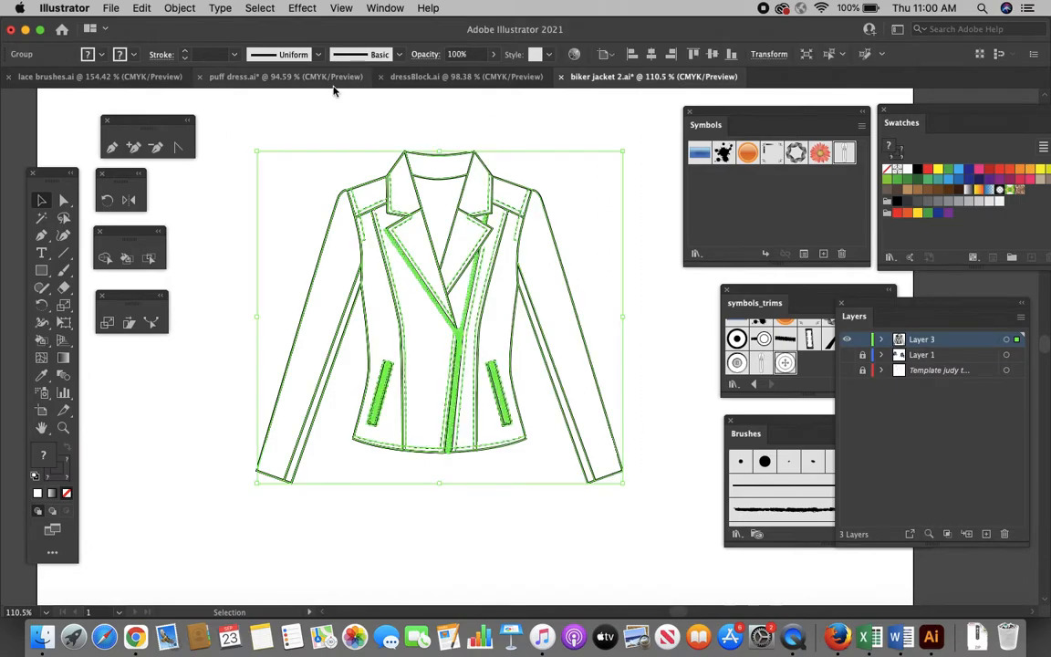
click(180, 9)
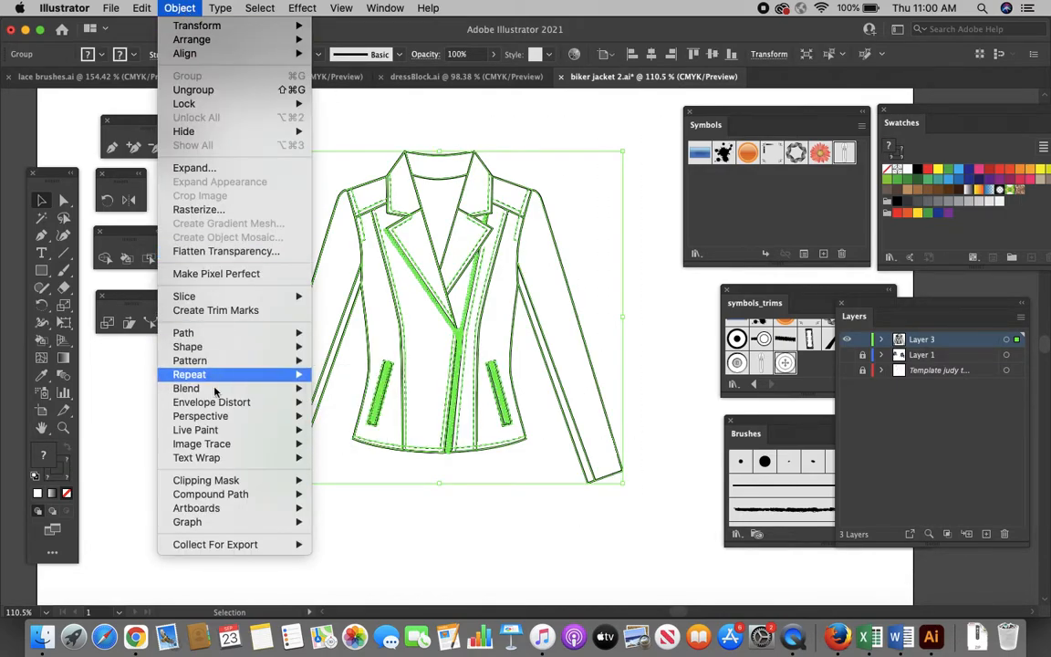
mouse_move(273, 430)
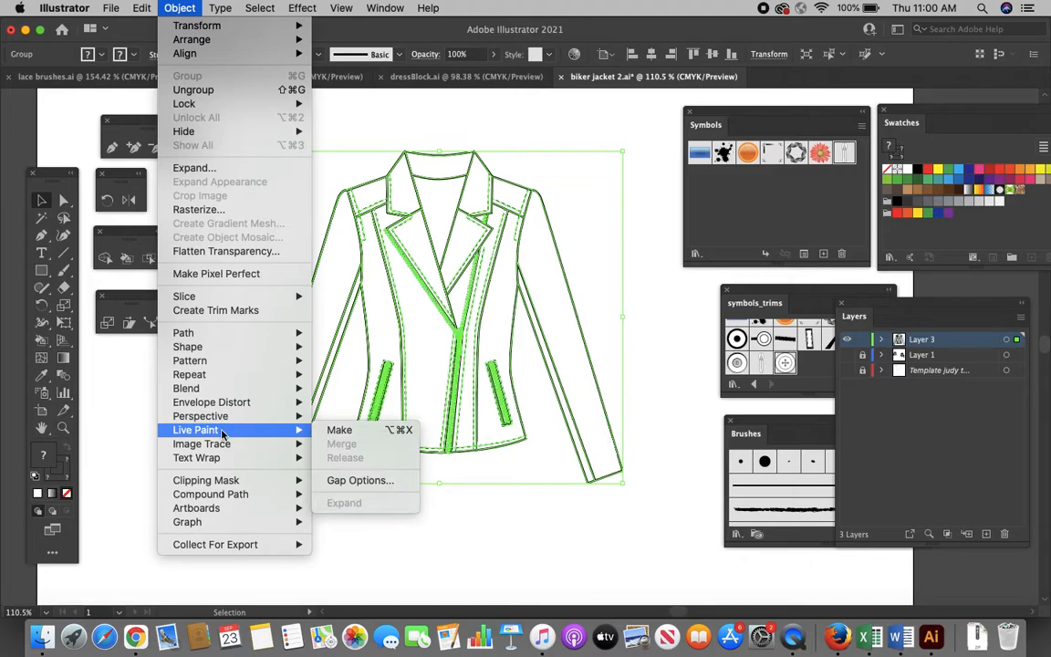
click(360, 431)
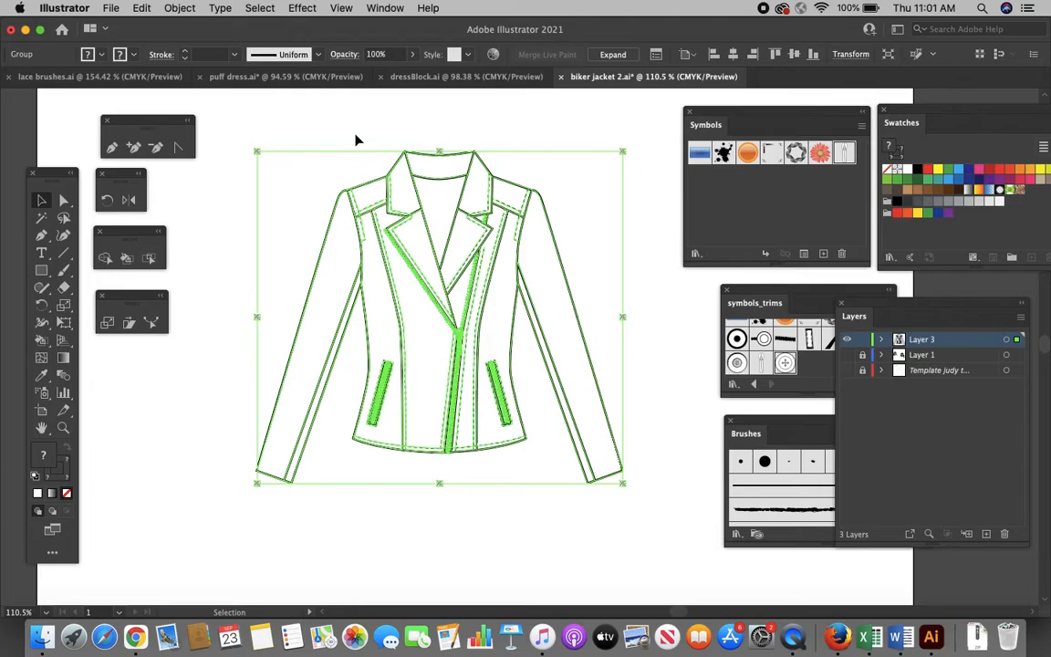
click(330, 125)
Step: Fill the jacket's sleeves, both side panels and the left front panel with yellow using the Live Paint Bucket
click(938, 169)
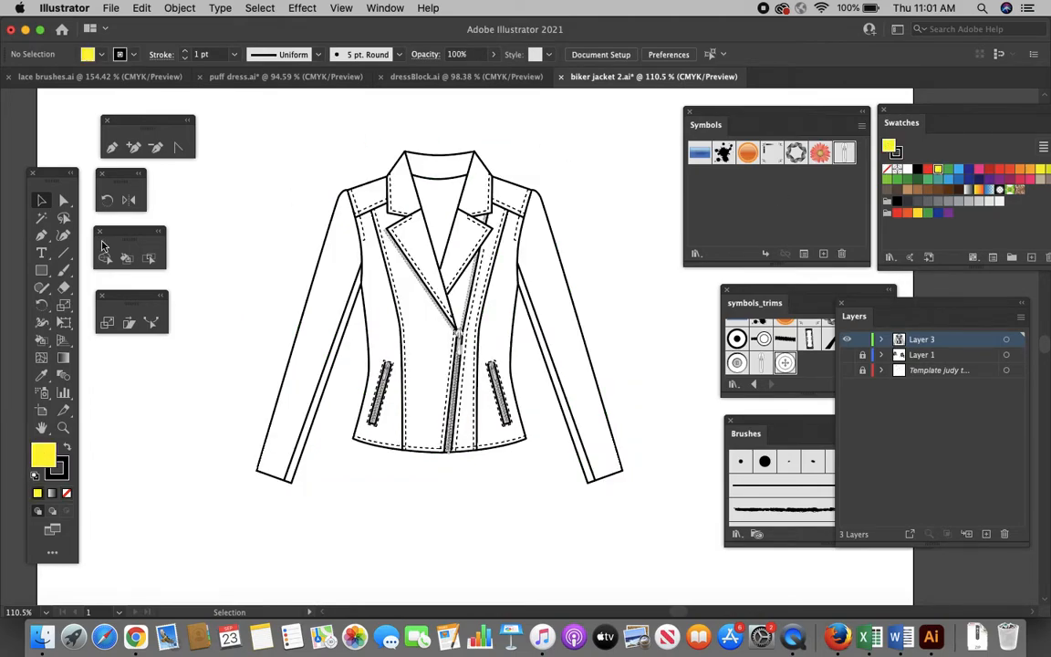
click(128, 259)
click(312, 298)
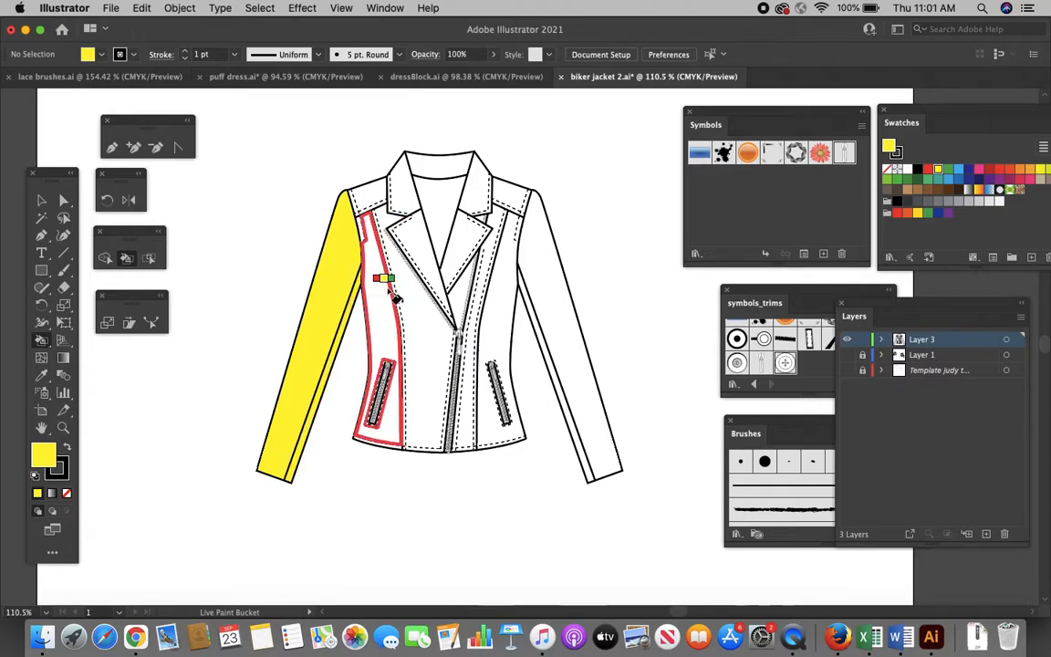
click(372, 290)
click(513, 284)
click(538, 292)
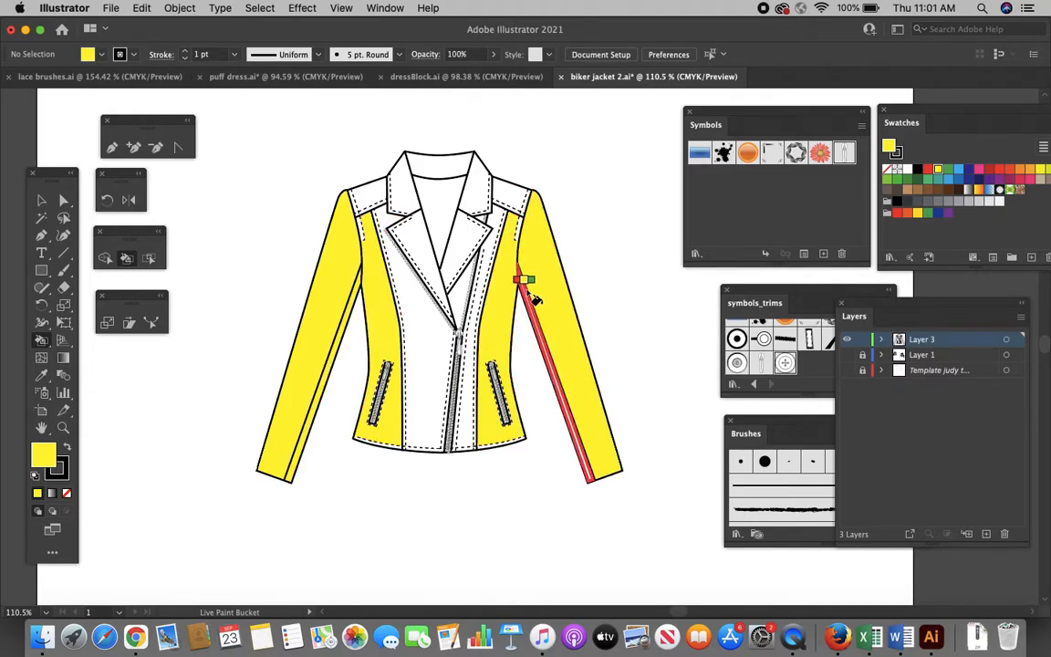
click(408, 337)
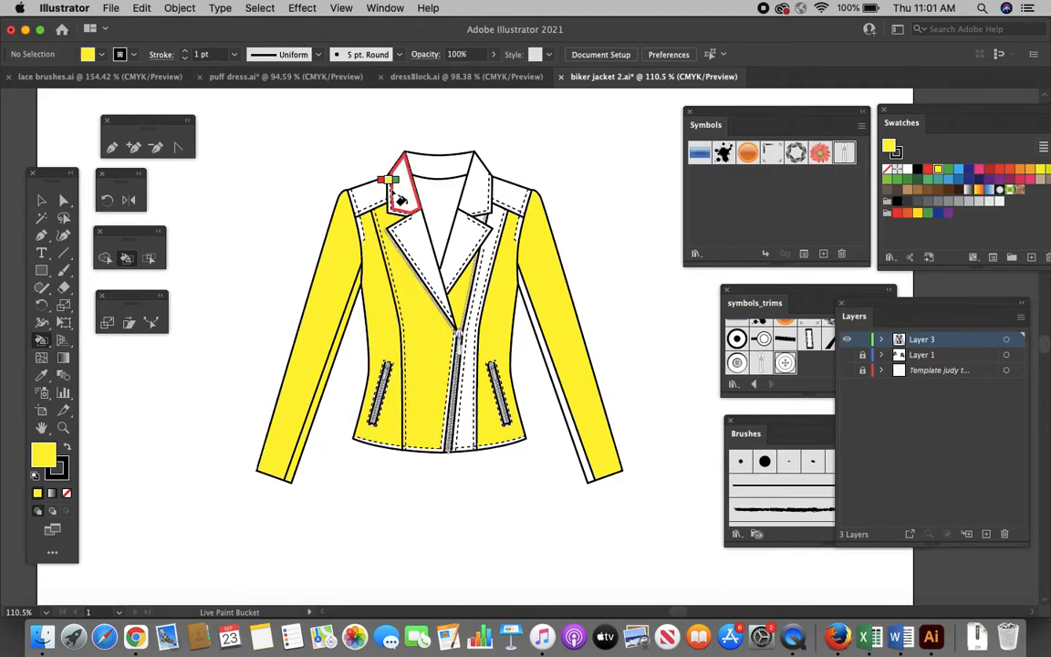
Step: Fill the jacket's left shoulder yoke, left collar and left lapel, including their topstitched edges, with yellow
scroll(375, 196, up, 5)
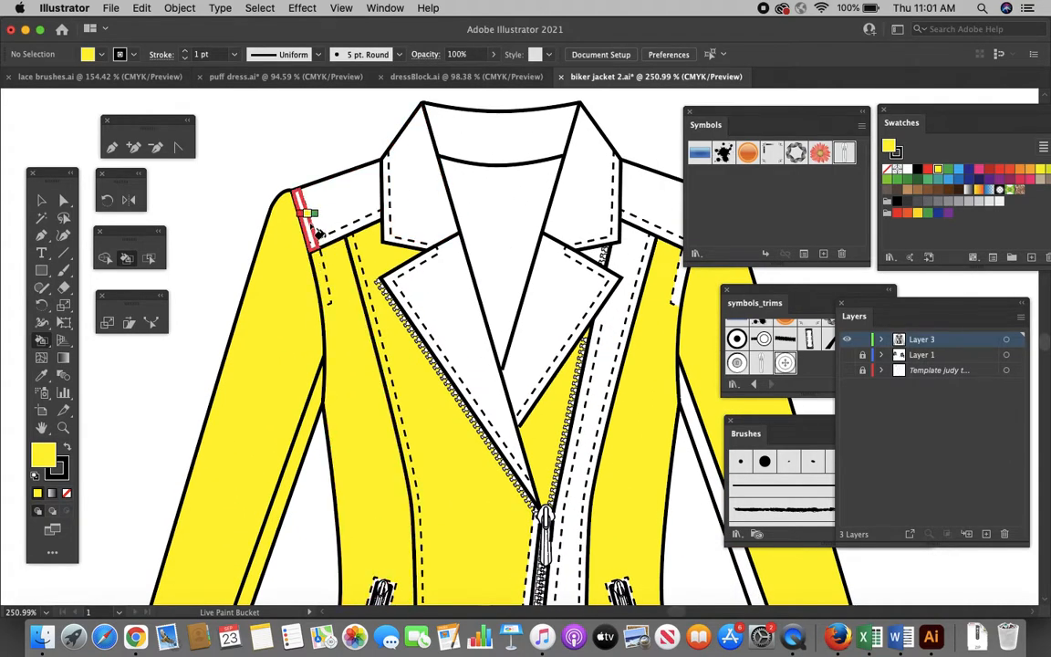
click(344, 212)
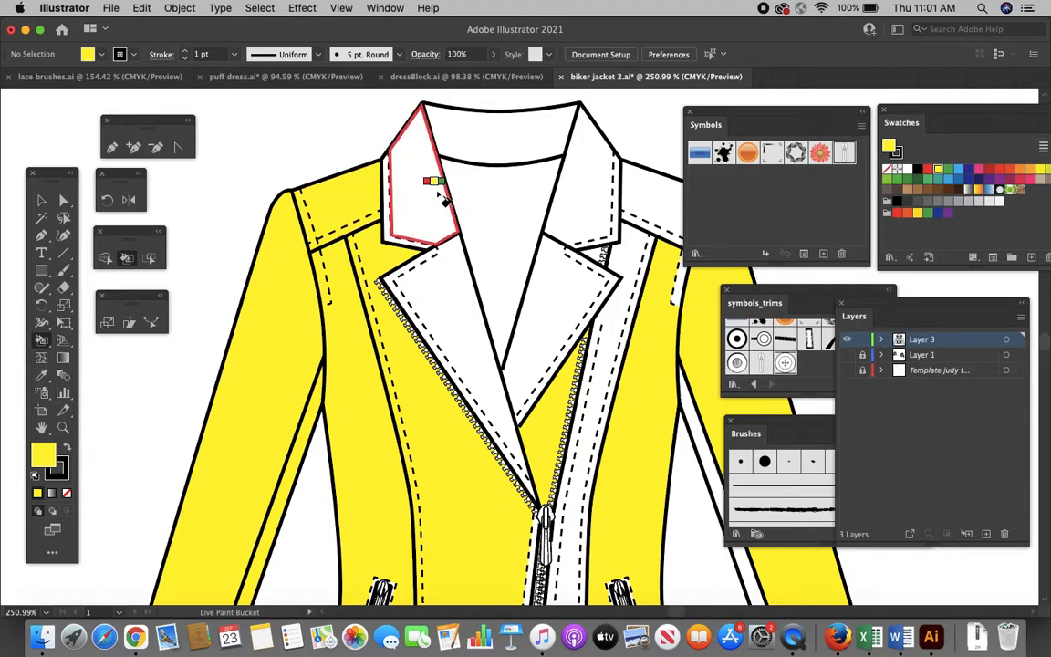
click(441, 196)
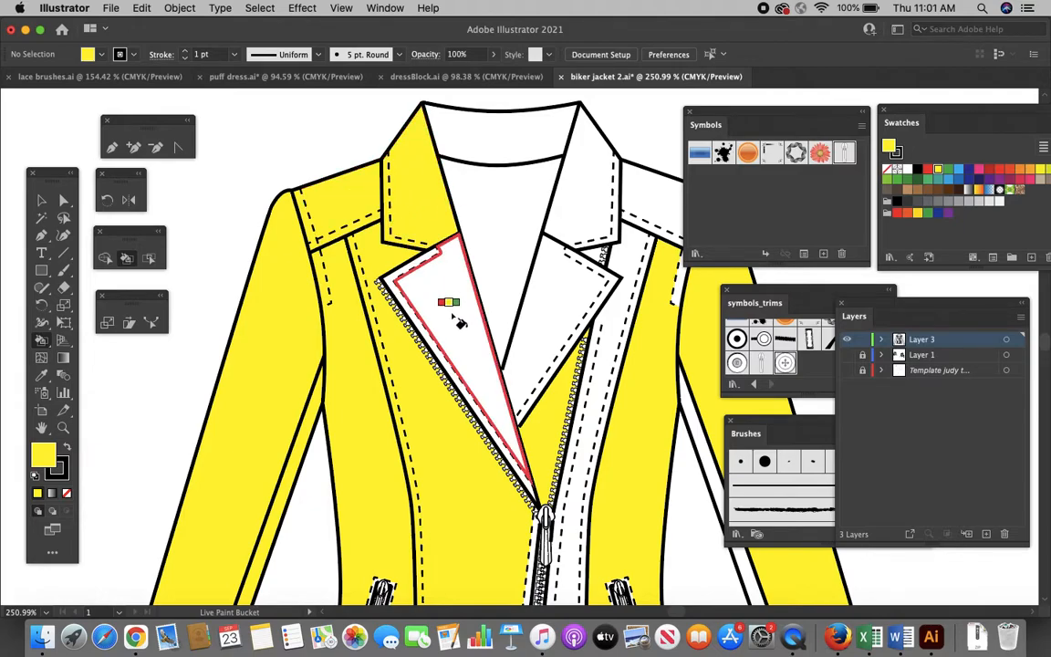
click(410, 285)
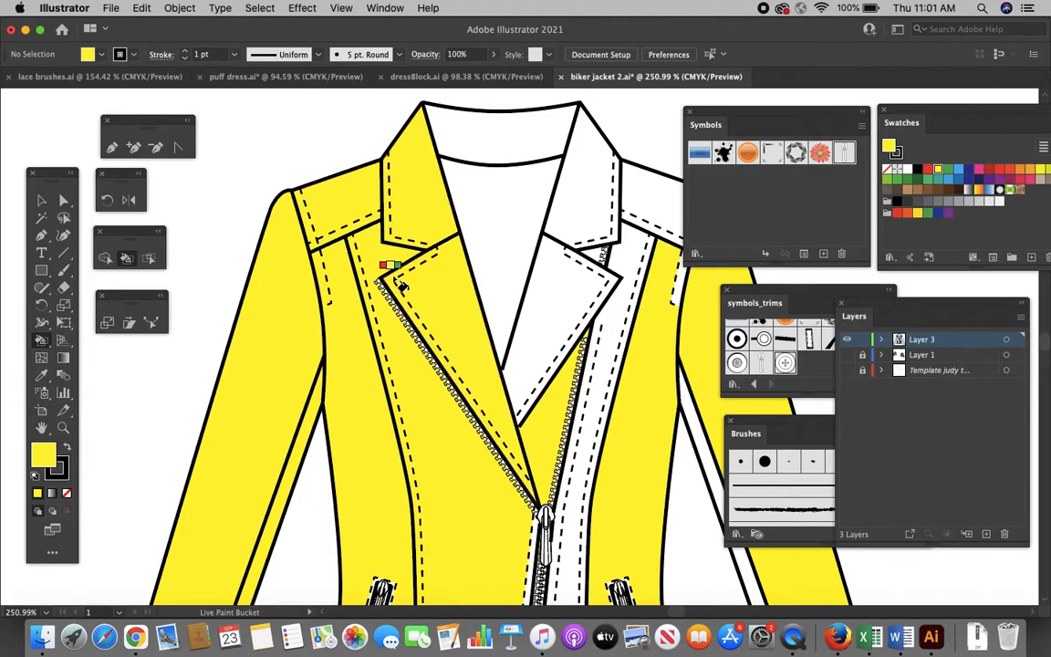
key(super+0)
click(41, 202)
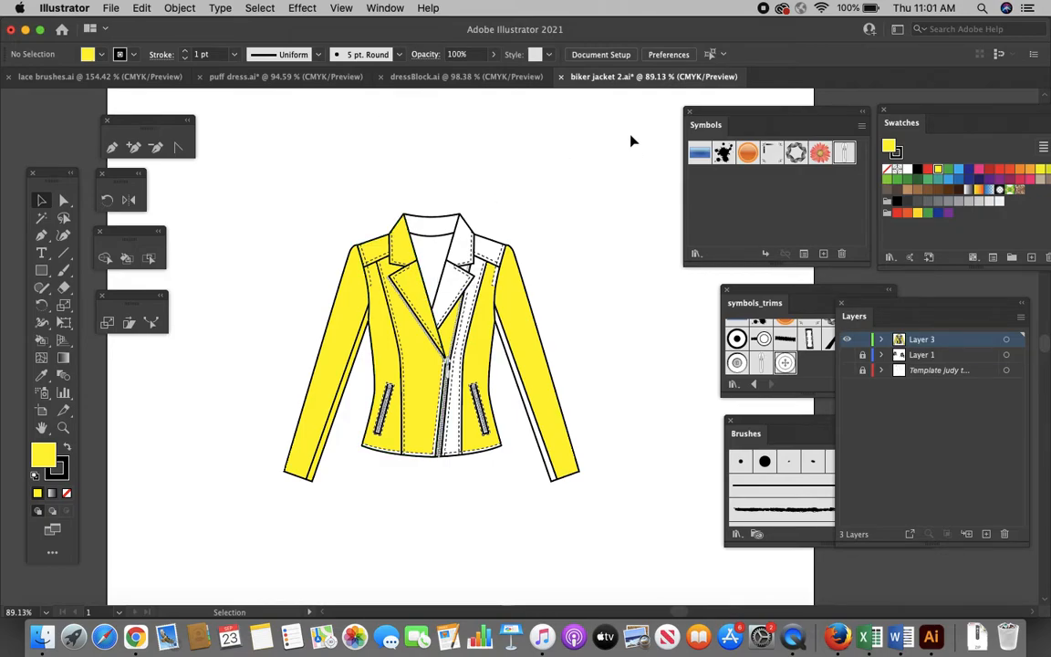
Step: Switch to the dressBlock.ai drawing and examine the button symbol on the dress bodice up close
click(403, 77)
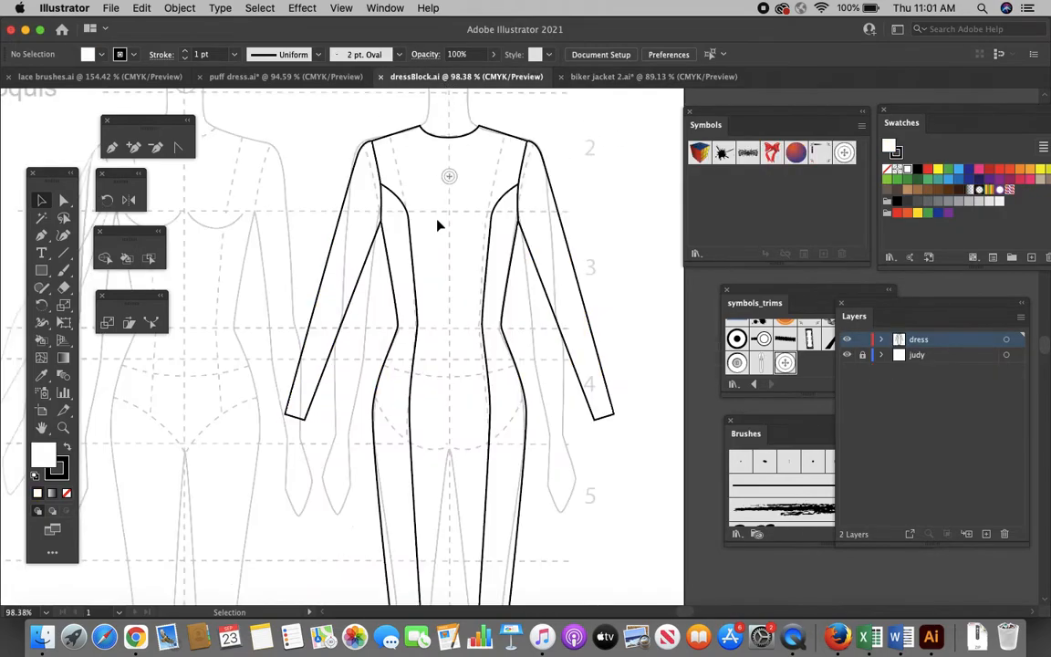
scroll(438, 221, down, 3)
scroll(438, 222, up, 8)
scroll(438, 222, up, 2)
scroll(438, 222, up, 8)
scroll(535, 247, up, 3)
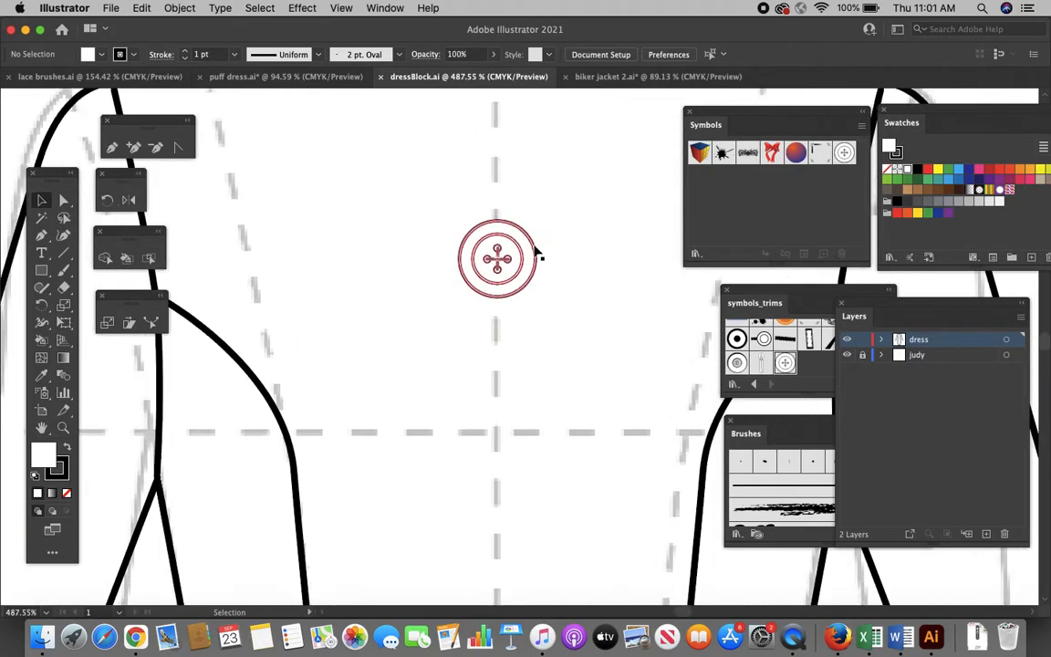
scroll(534, 246, down, 7)
scroll(534, 251, down, 6)
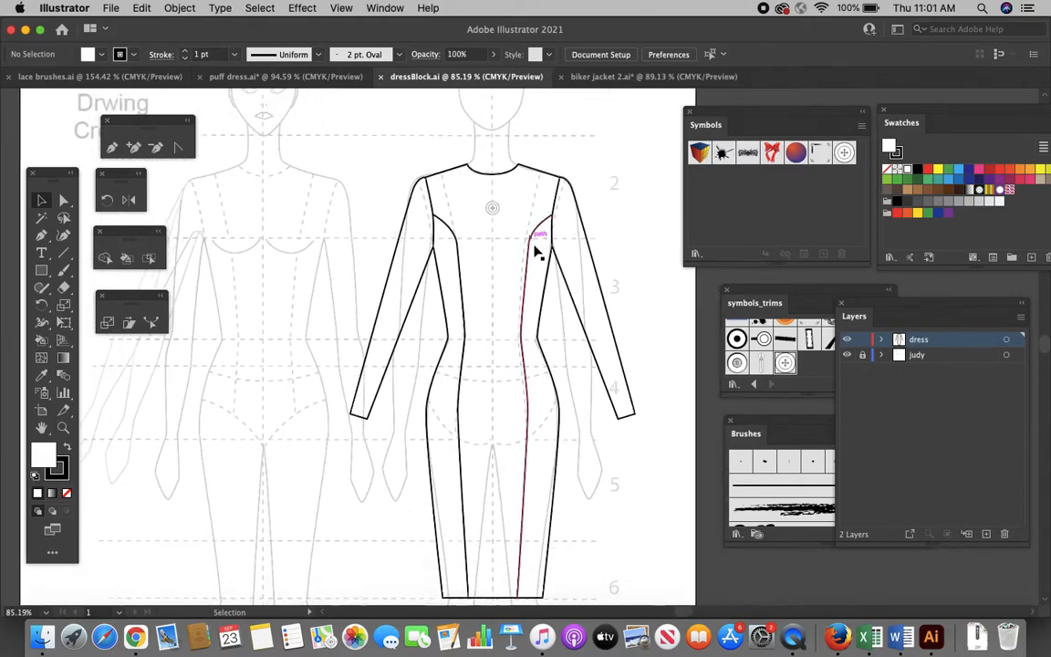
Step: Try to convert the whole dress together with its button symbol into a Live Paint group
drag(299, 140, 675, 599)
click(180, 7)
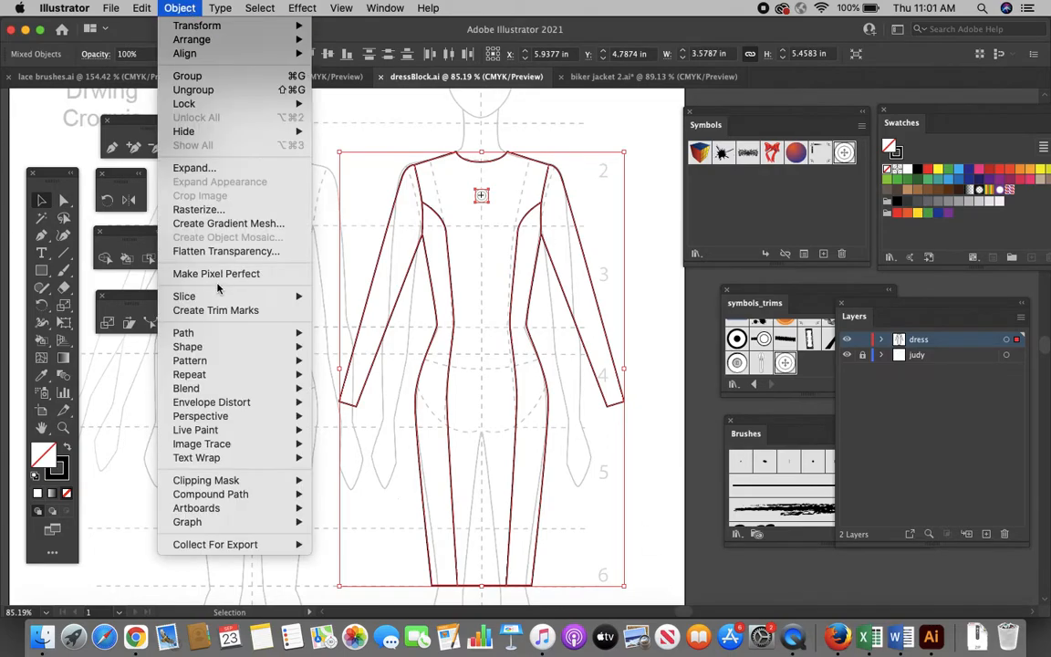
mouse_move(216, 394)
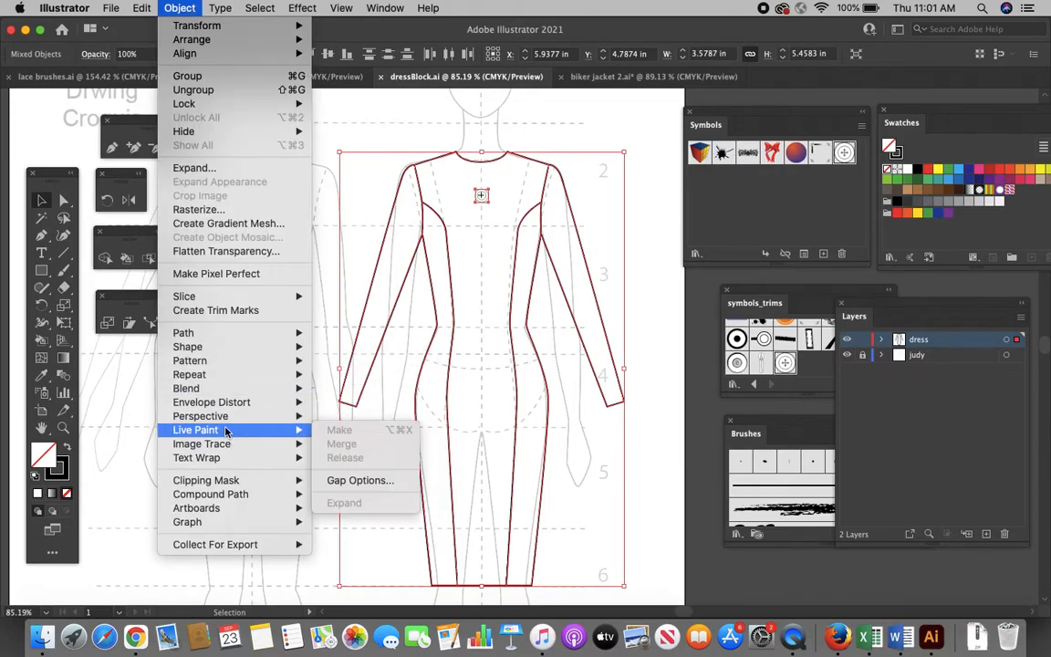
click(374, 137)
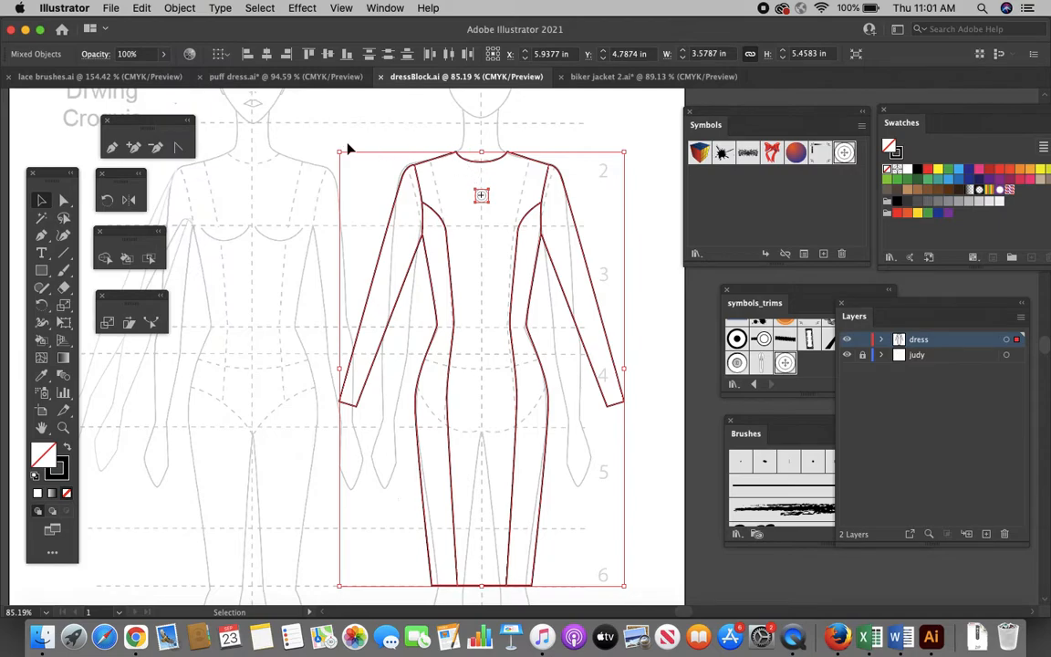
click(314, 141)
Step: Break the link between the button on the dress bodice and its symbol
scroll(494, 217, up, 10)
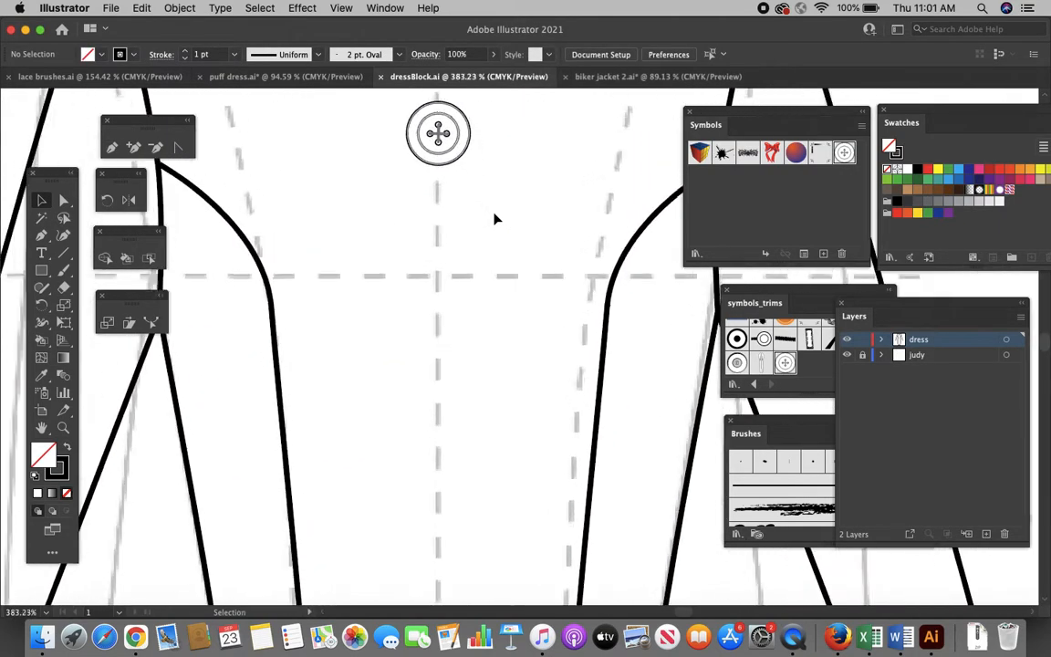
click(437, 265)
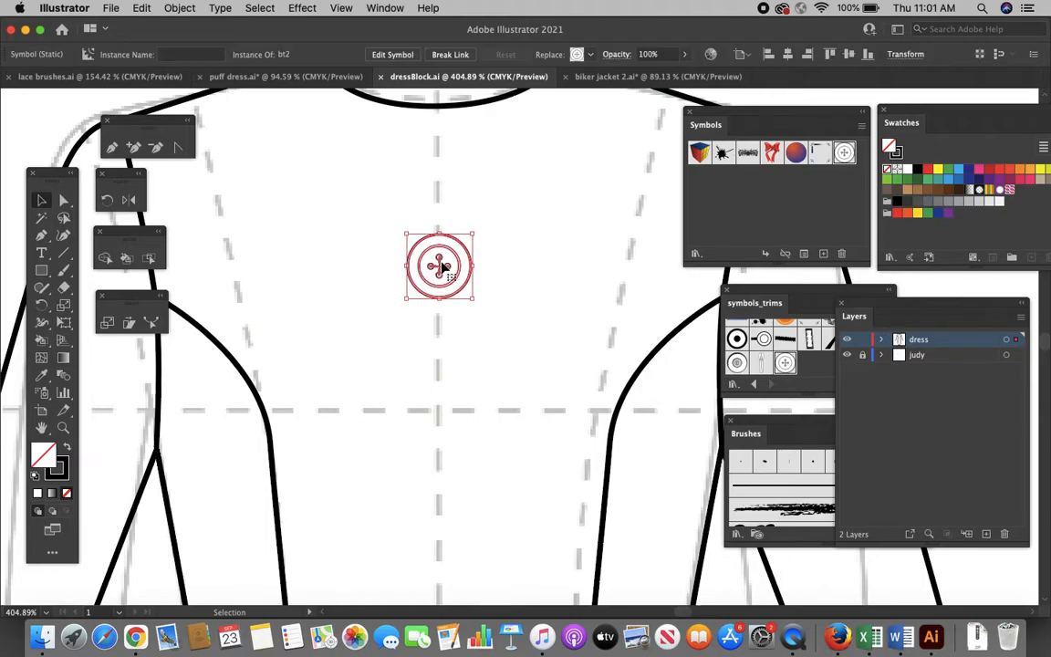
right_click(443, 266)
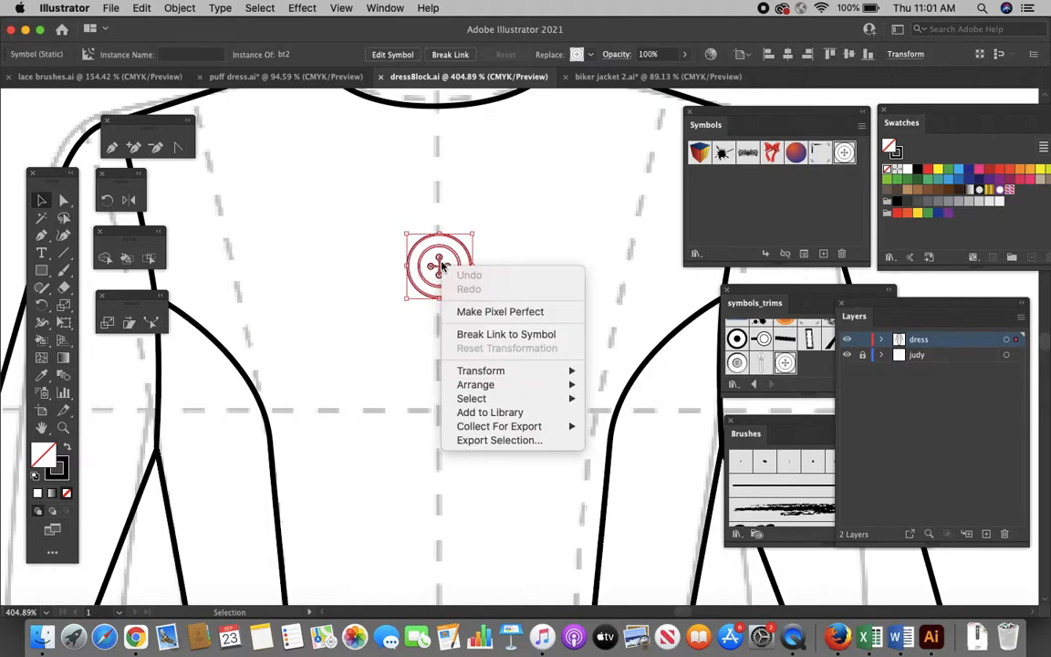
mouse_move(488, 374)
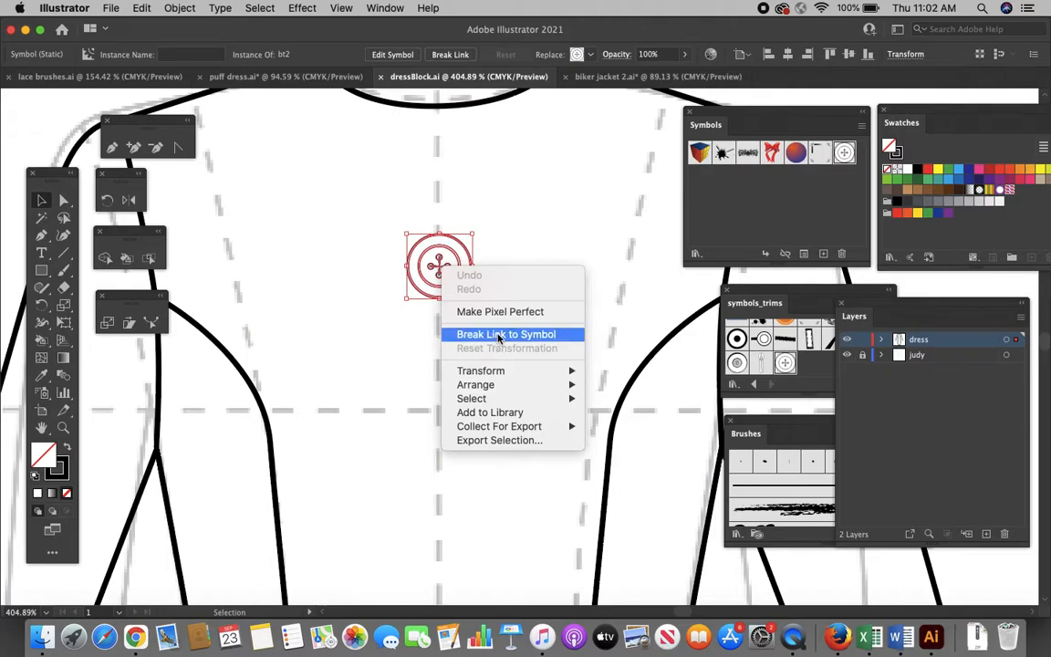
click(498, 335)
click(505, 329)
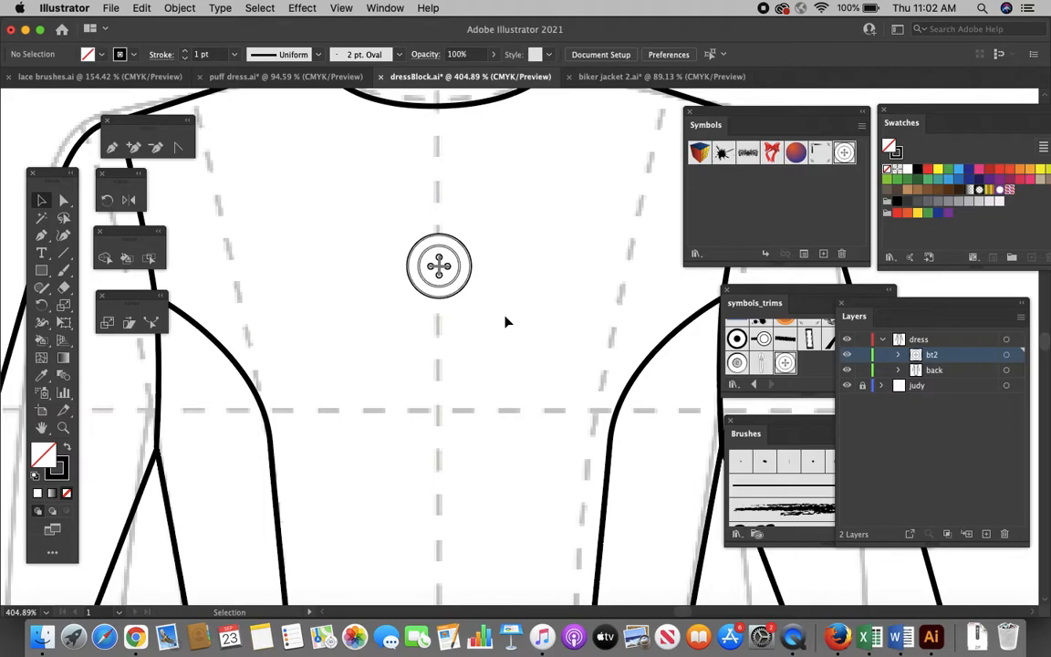
Step: Convert the whole dress together with its unlinked button into one Live Paint group
scroll(507, 321, down, 6)
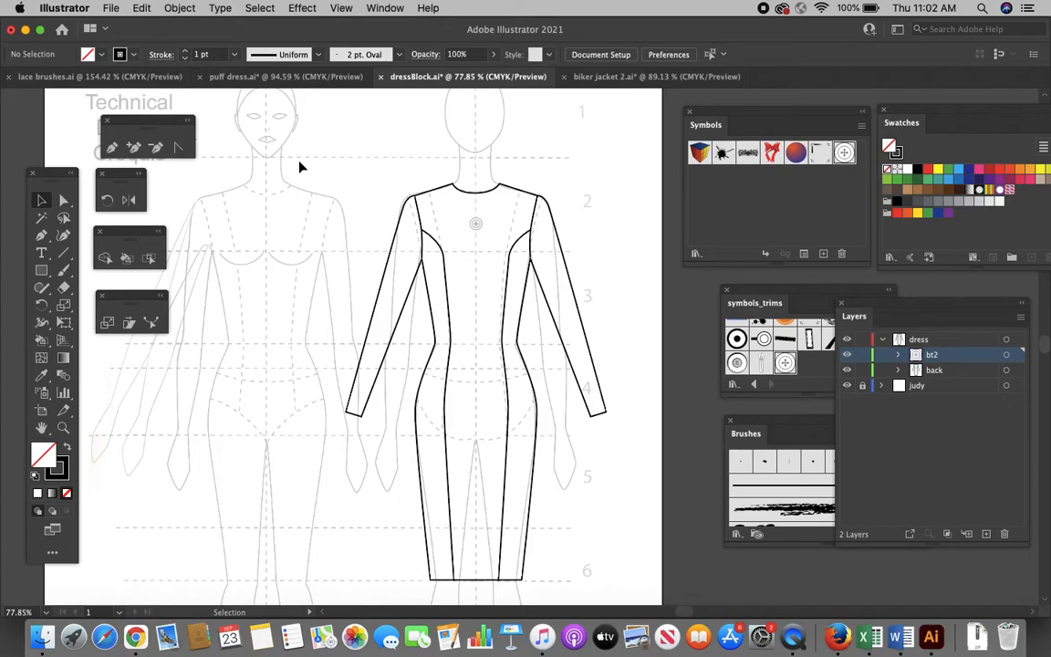
key(super+a)
scroll(365, 347, down, 5)
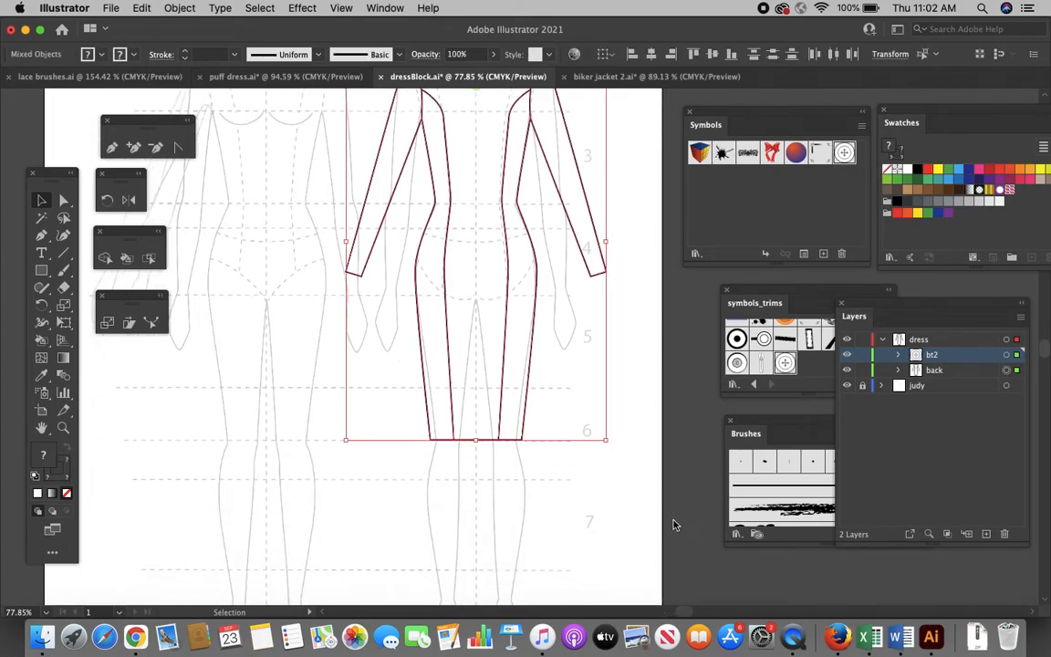
scroll(673, 524, up, 6)
click(179, 7)
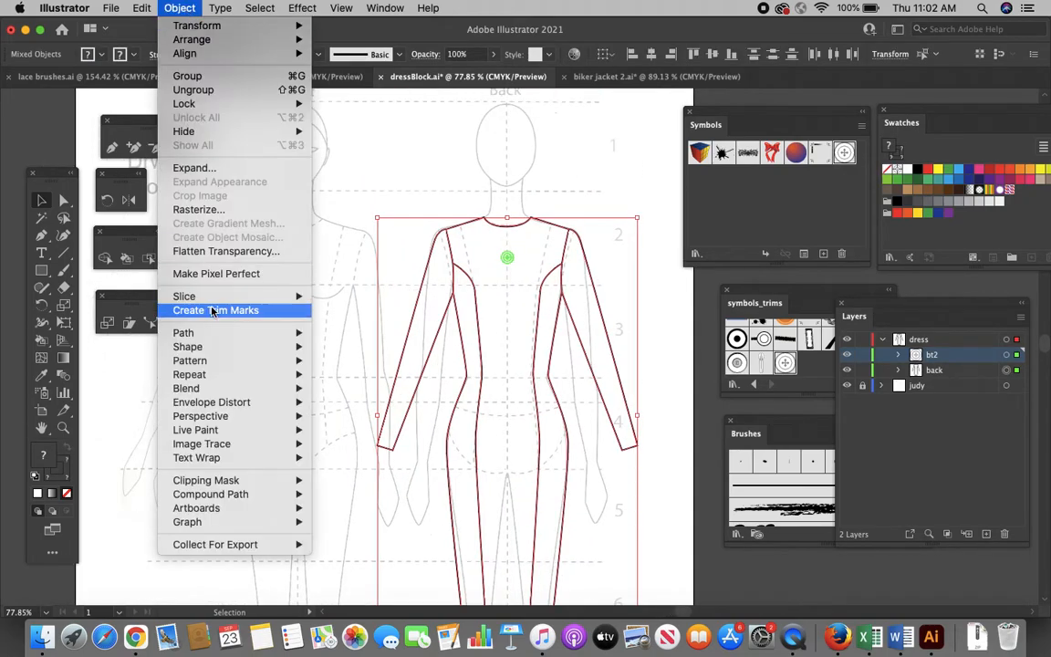
mouse_move(273, 429)
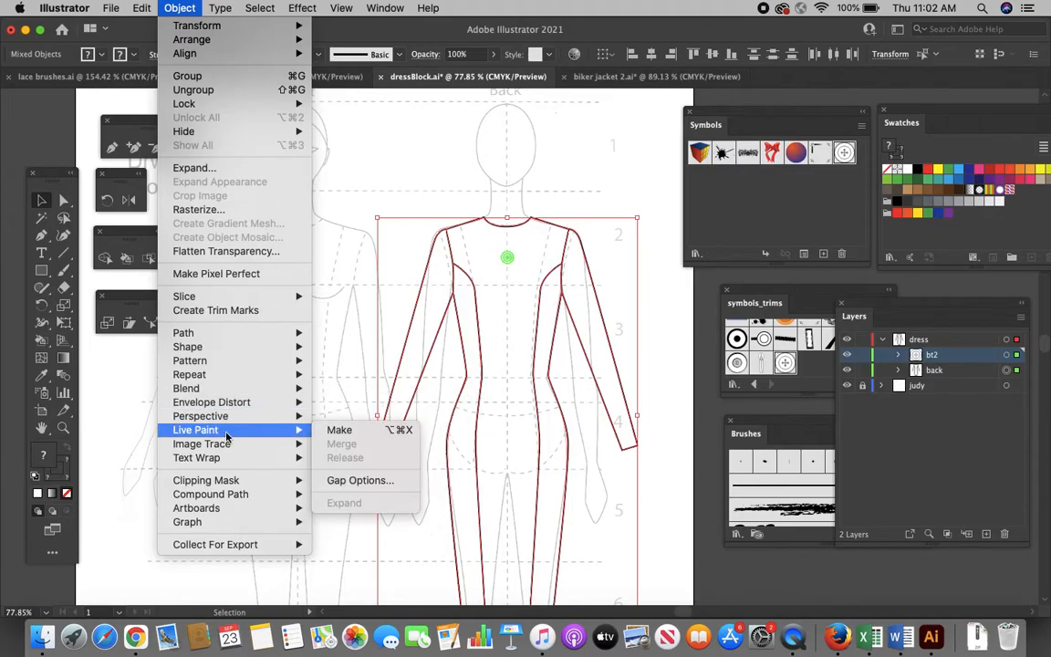
click(337, 431)
click(334, 421)
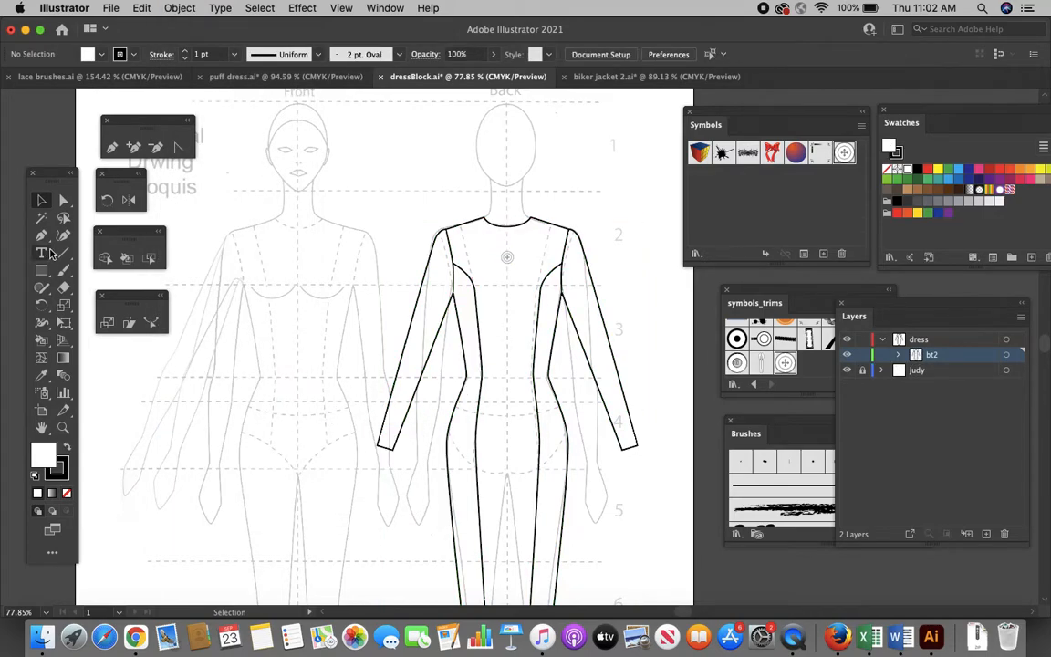
Step: Fill the dress's center panel, both side panels and both sleeves with yellow using the Live Paint Bucket
click(938, 169)
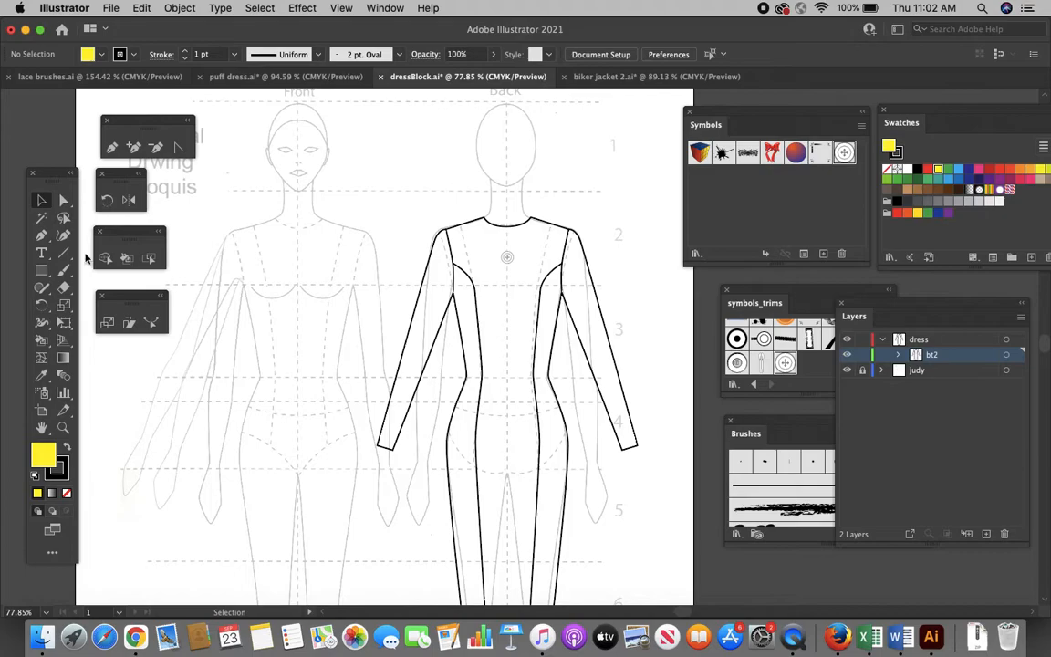
click(41, 339)
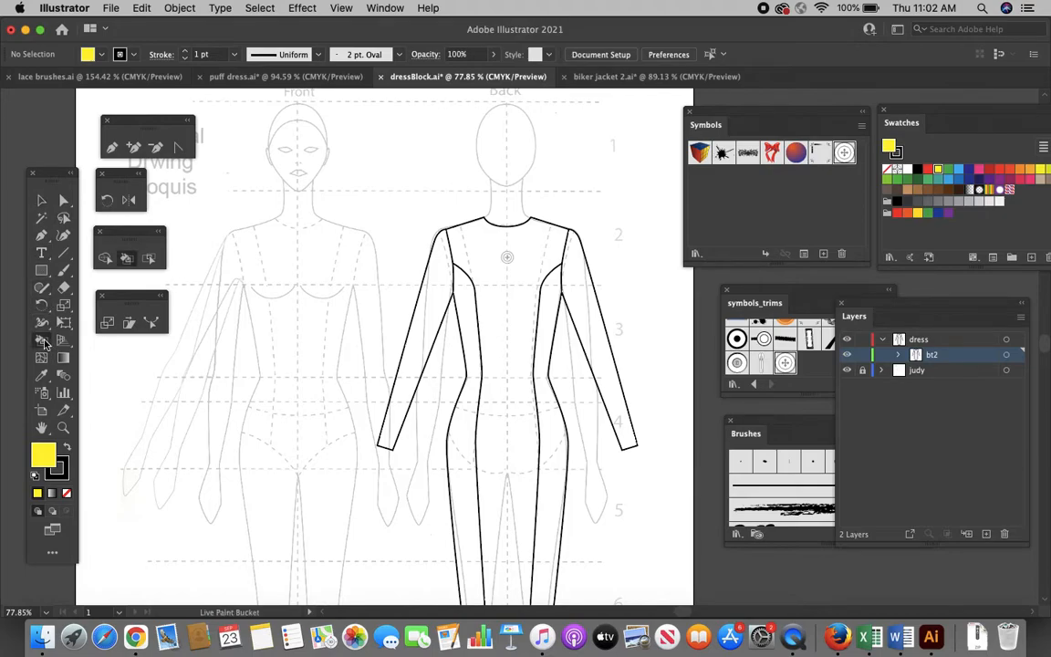
click(518, 303)
click(551, 319)
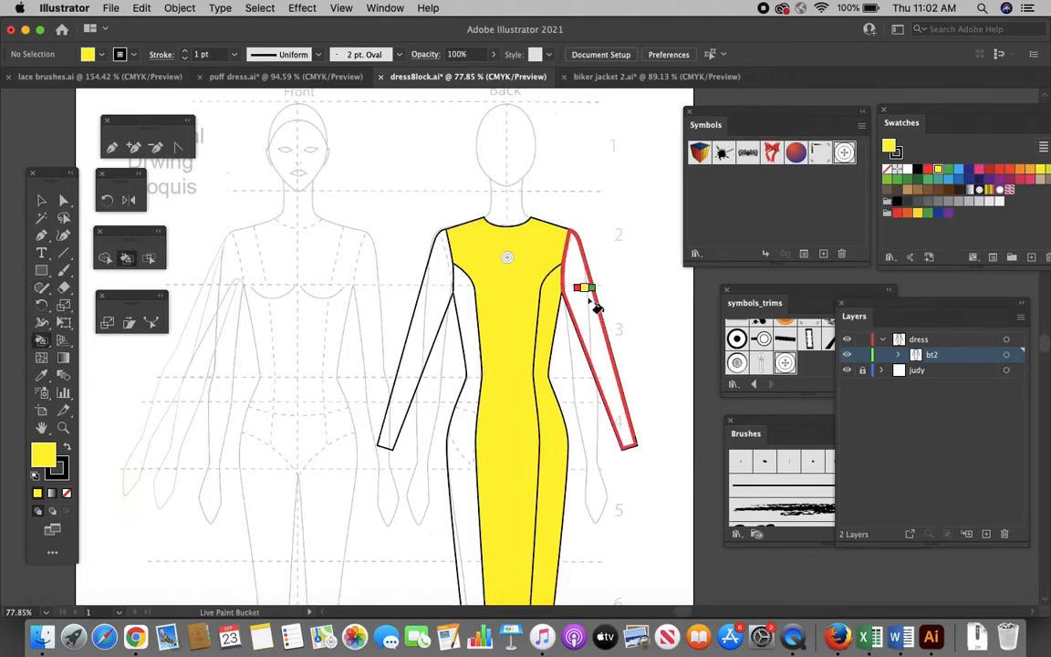
click(595, 308)
click(438, 308)
click(471, 314)
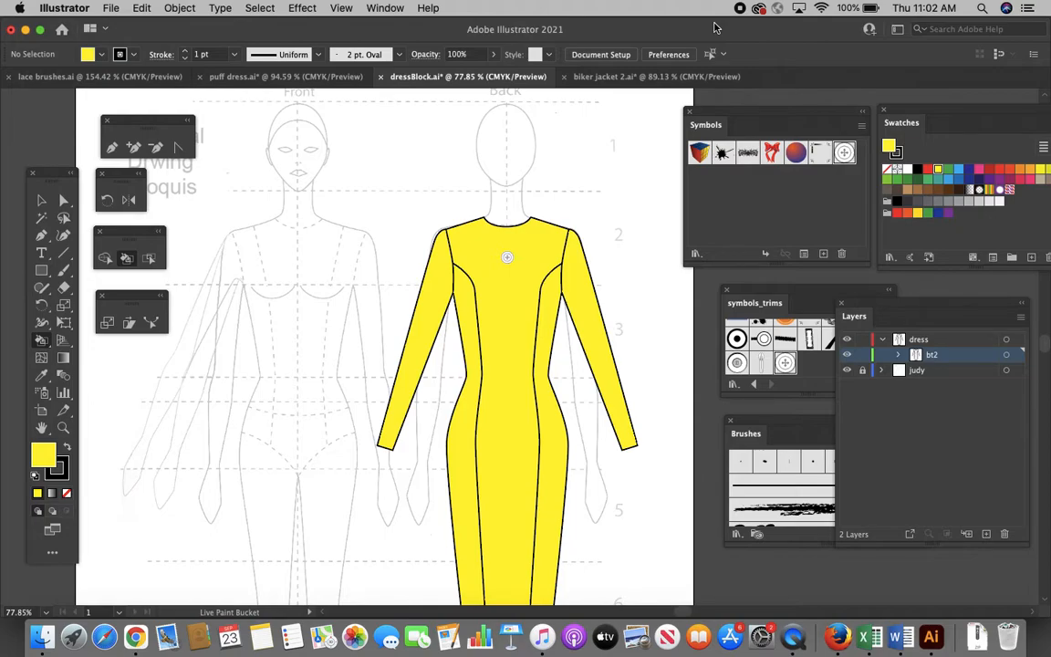
Step: Minimize the drawing window to reach the week 3 folder
click(24, 30)
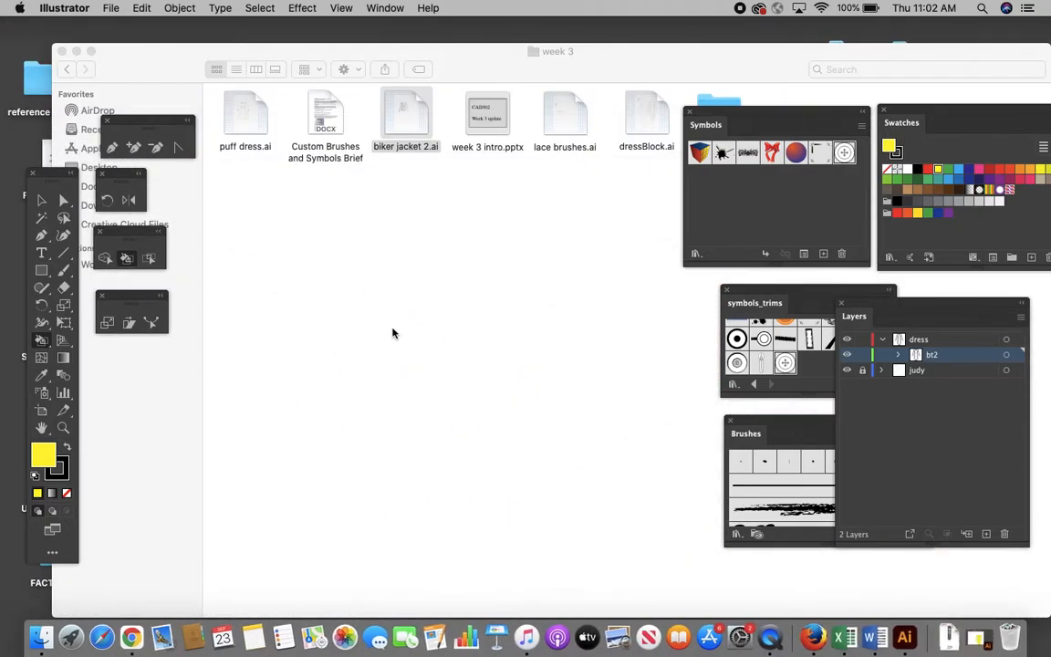
click(392, 331)
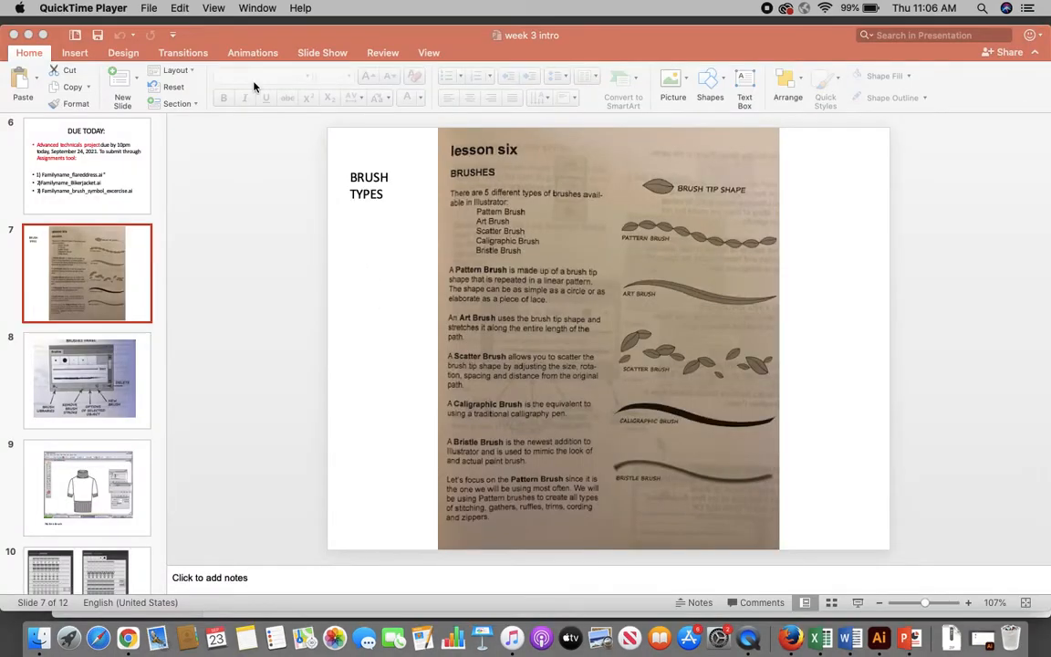
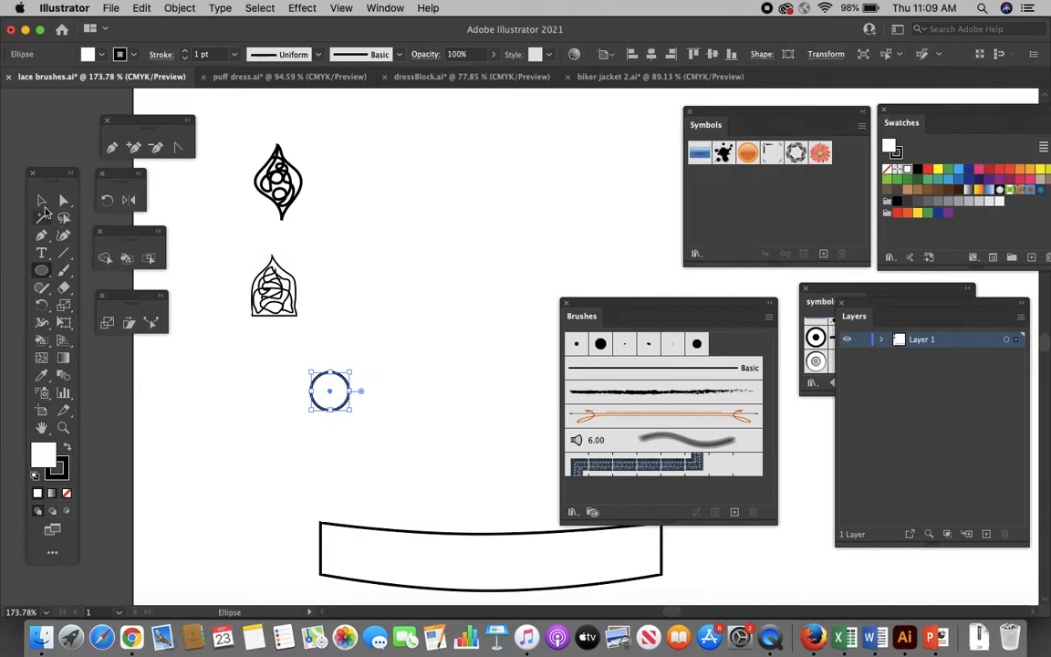
Step: Start a new Pattern Brush from the small circle below the two lace motifs
click(41, 199)
click(382, 331)
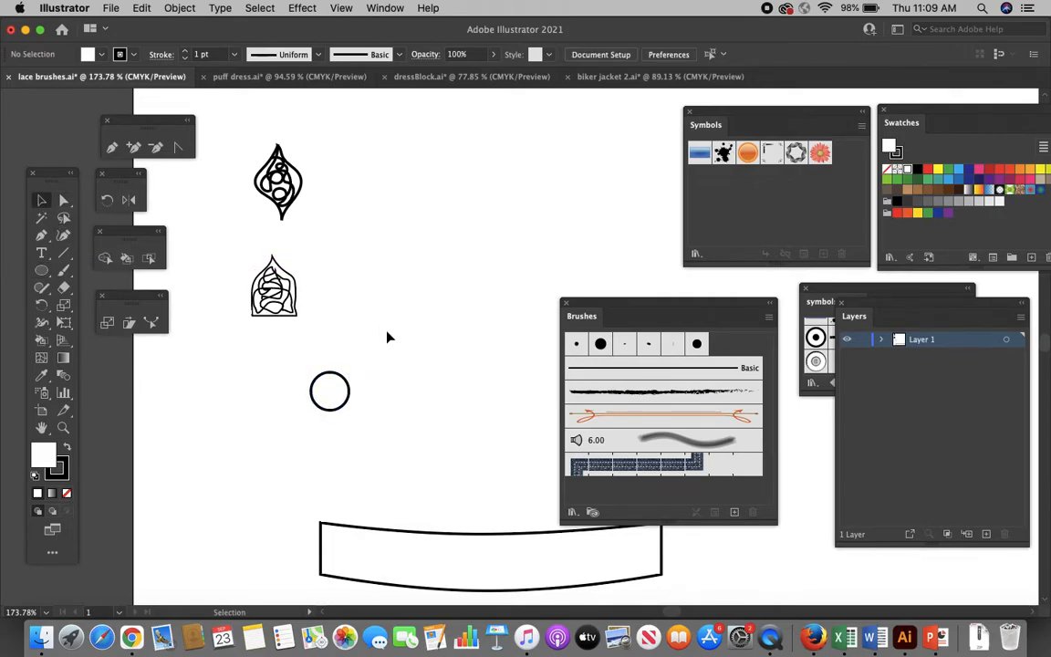
click(349, 404)
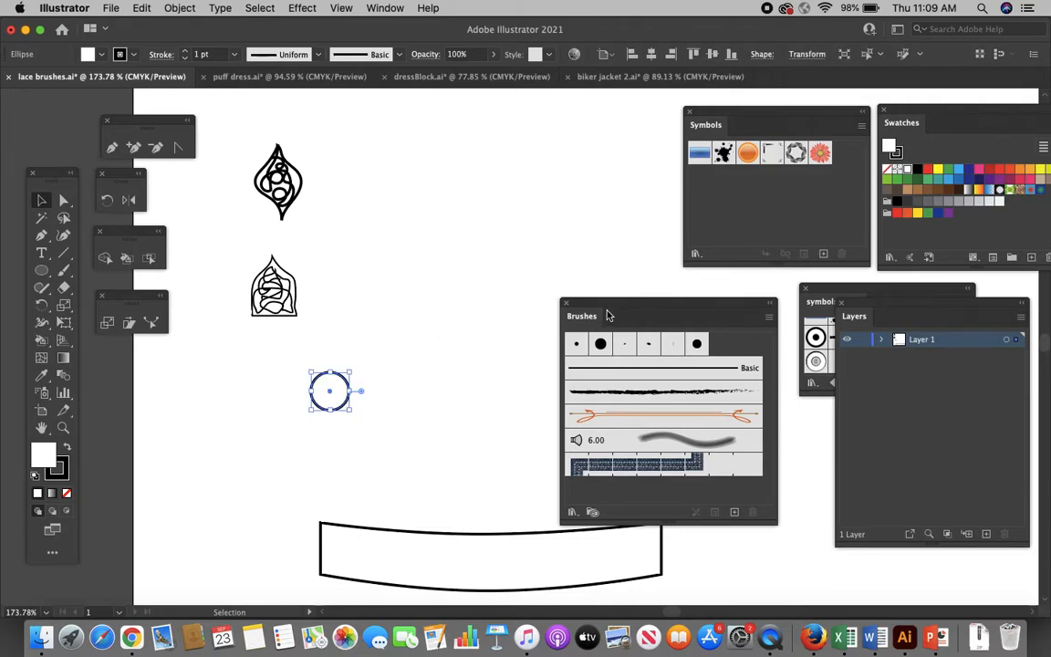
drag(609, 308, 589, 284)
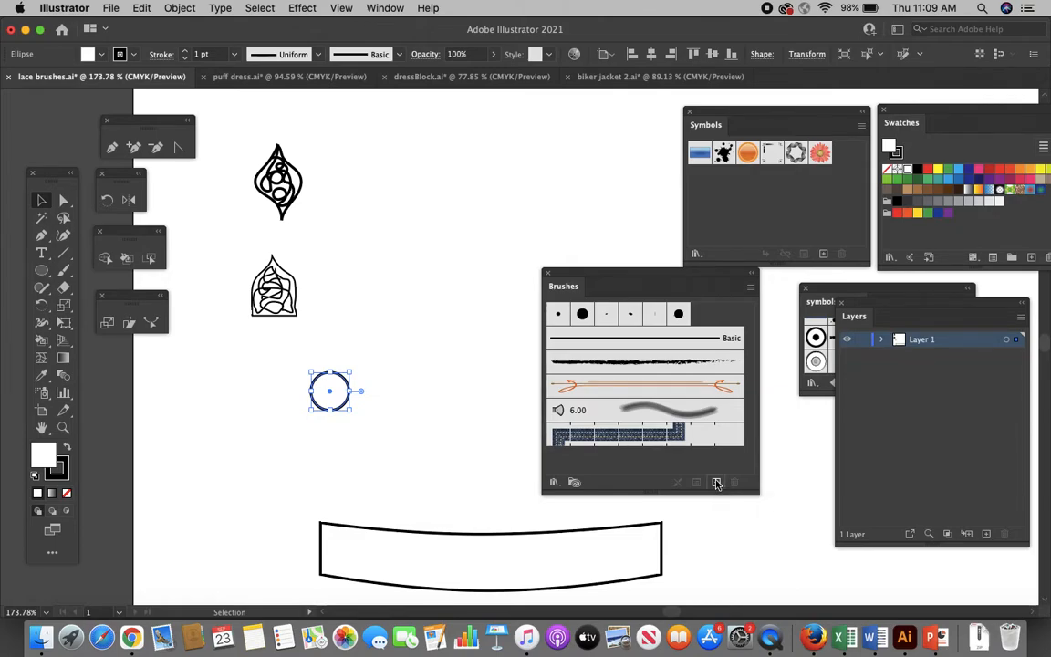
click(716, 484)
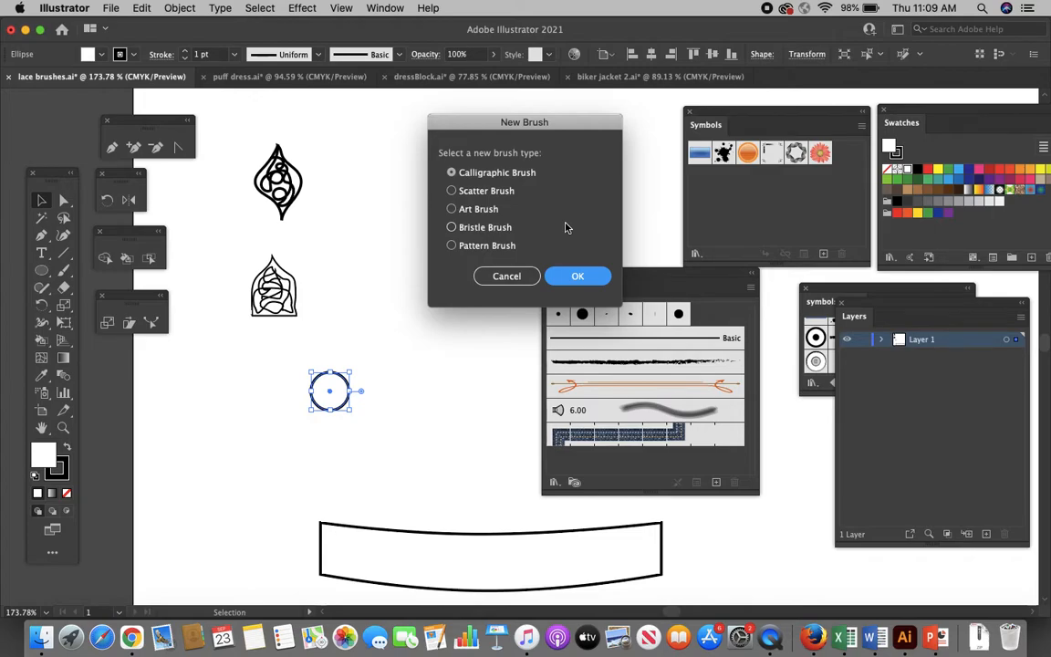
click(452, 246)
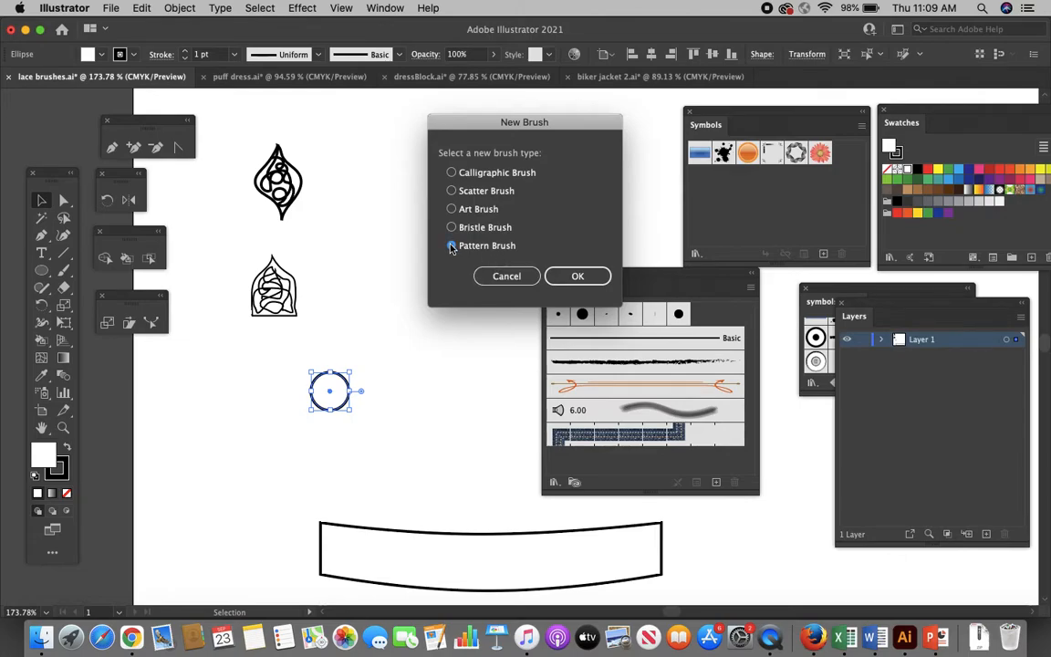
click(575, 276)
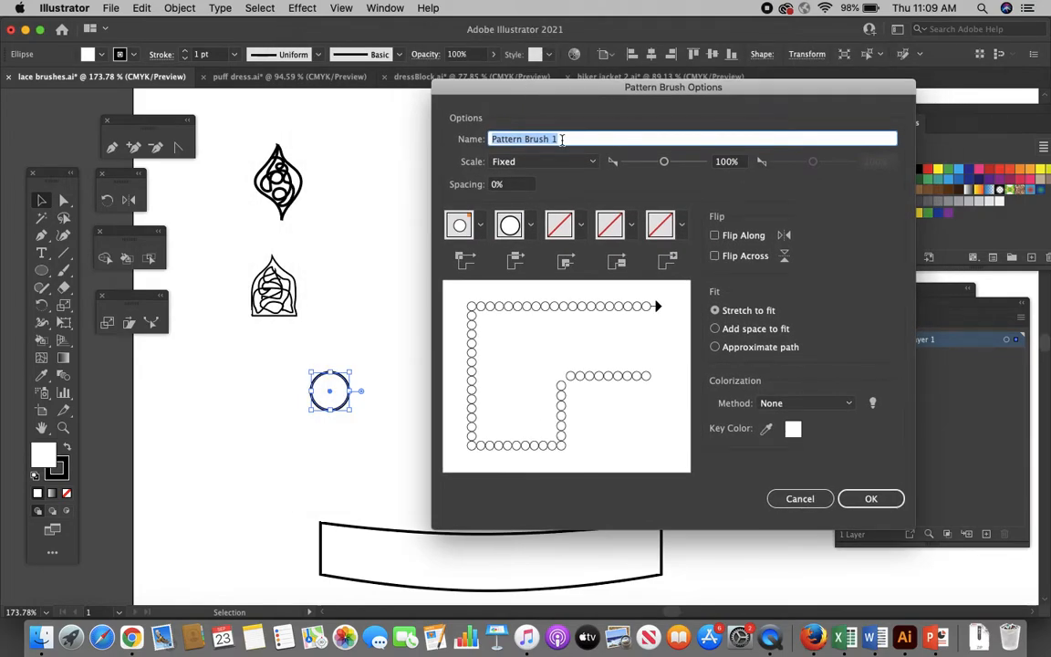
Step: Name the pattern brush "Pearl brush", set its colorization method to Tints and save it
text(Pear)
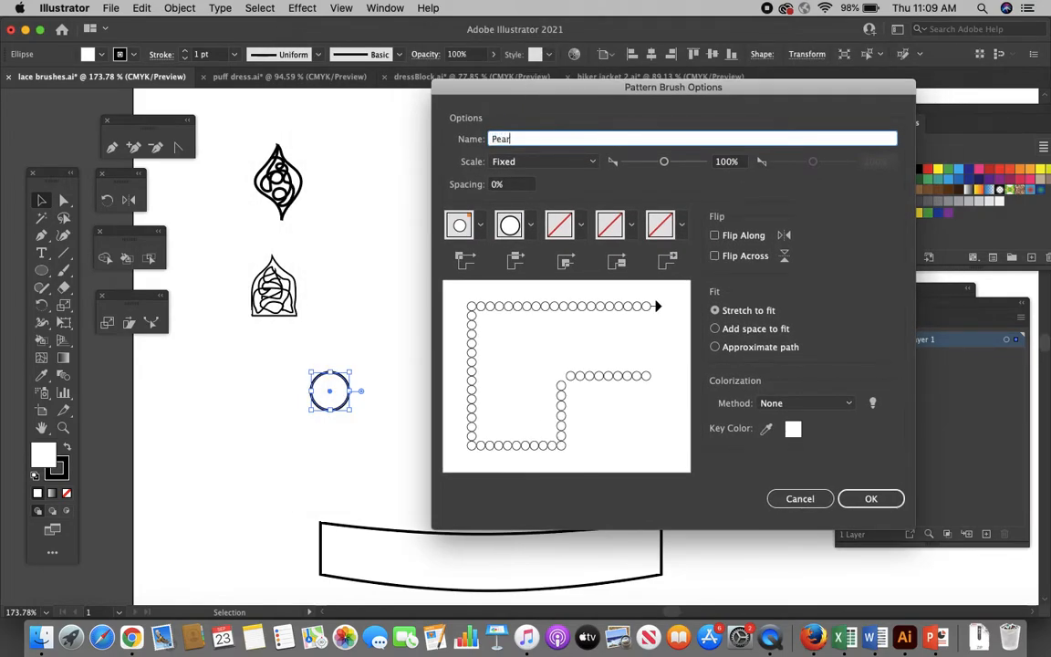
text(l brush)
click(508, 186)
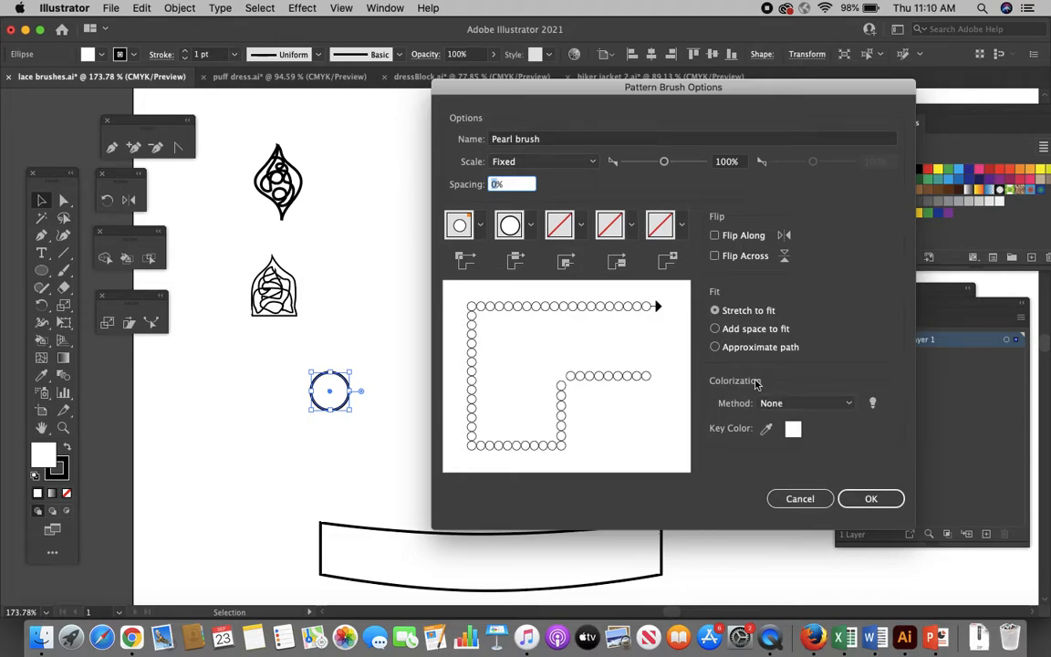
click(806, 404)
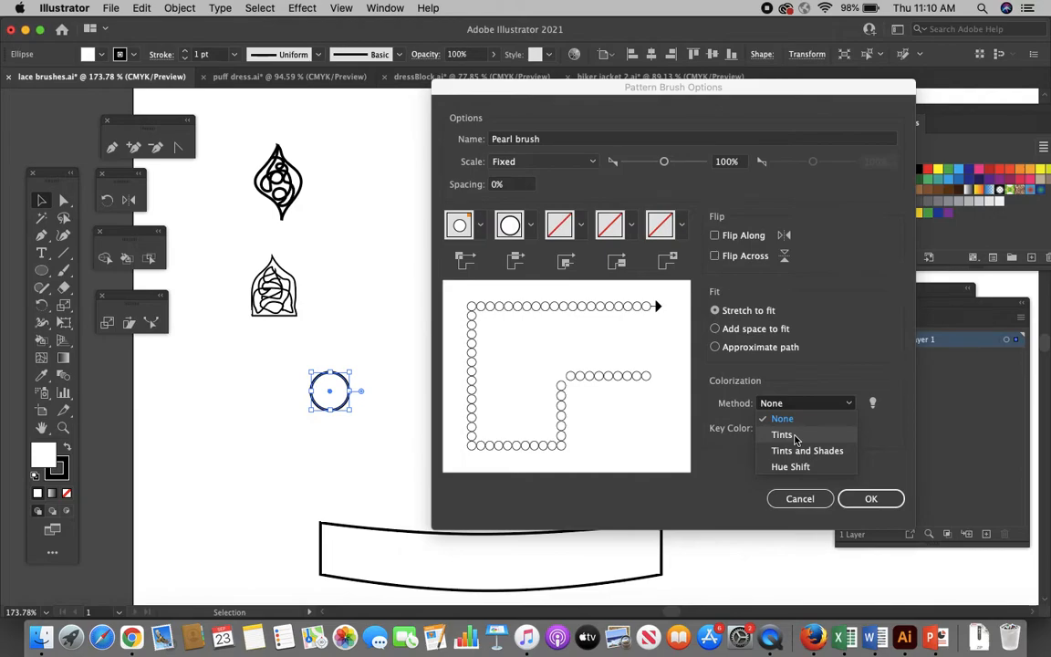
click(794, 437)
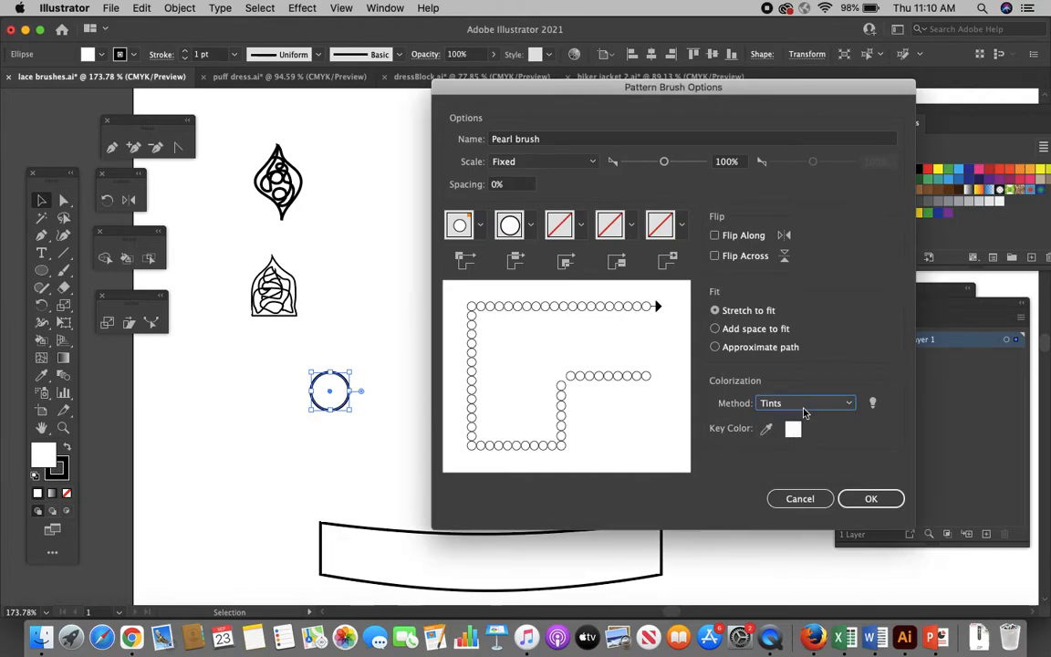
click(819, 404)
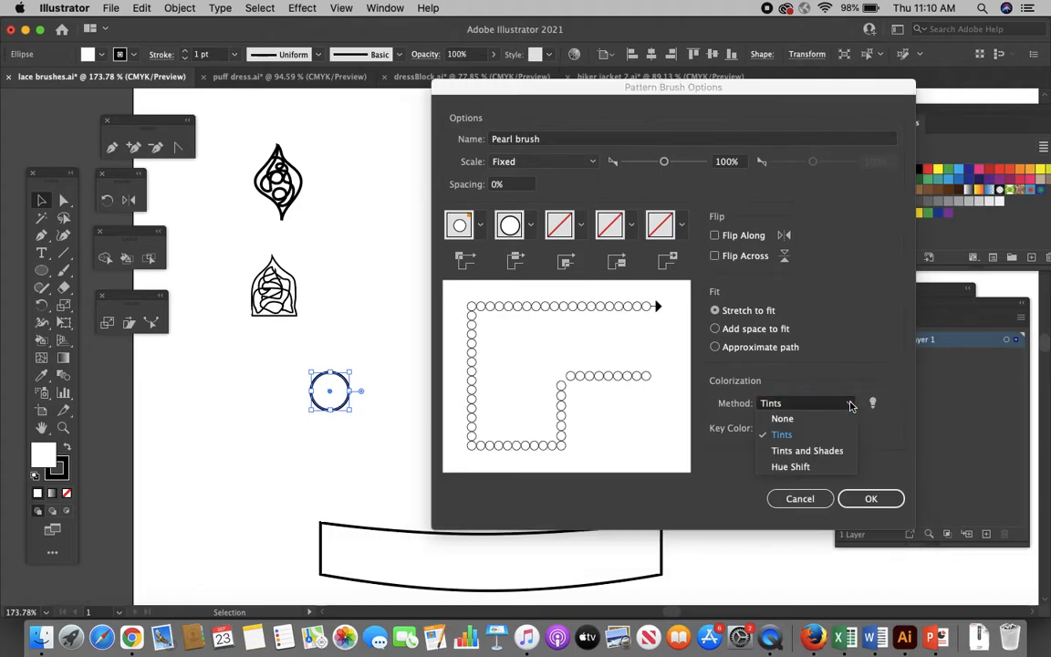
click(798, 444)
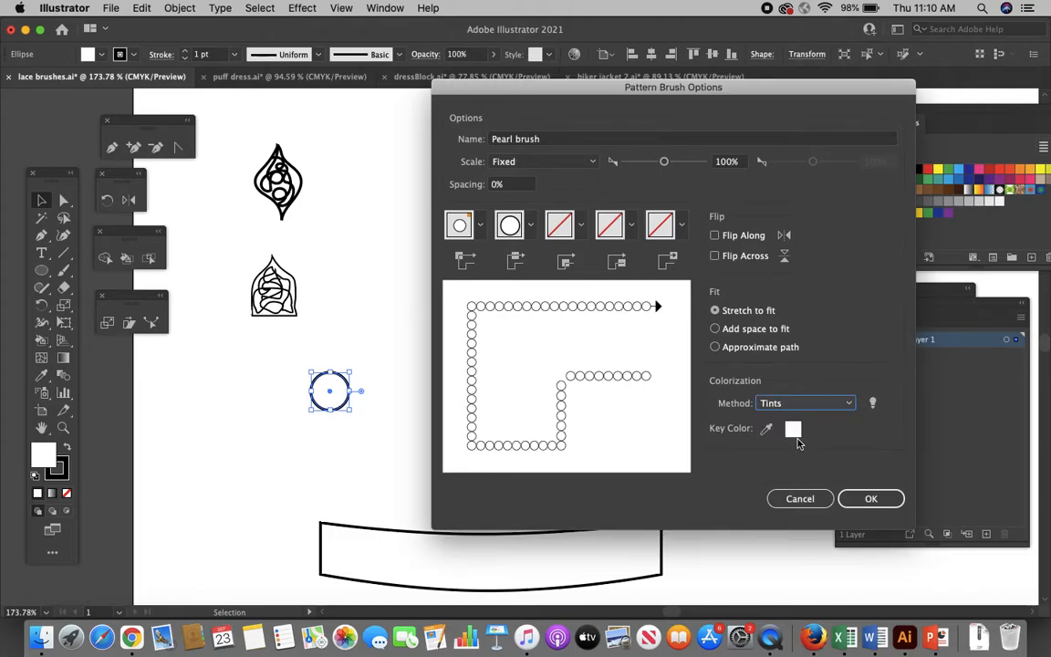
click(871, 502)
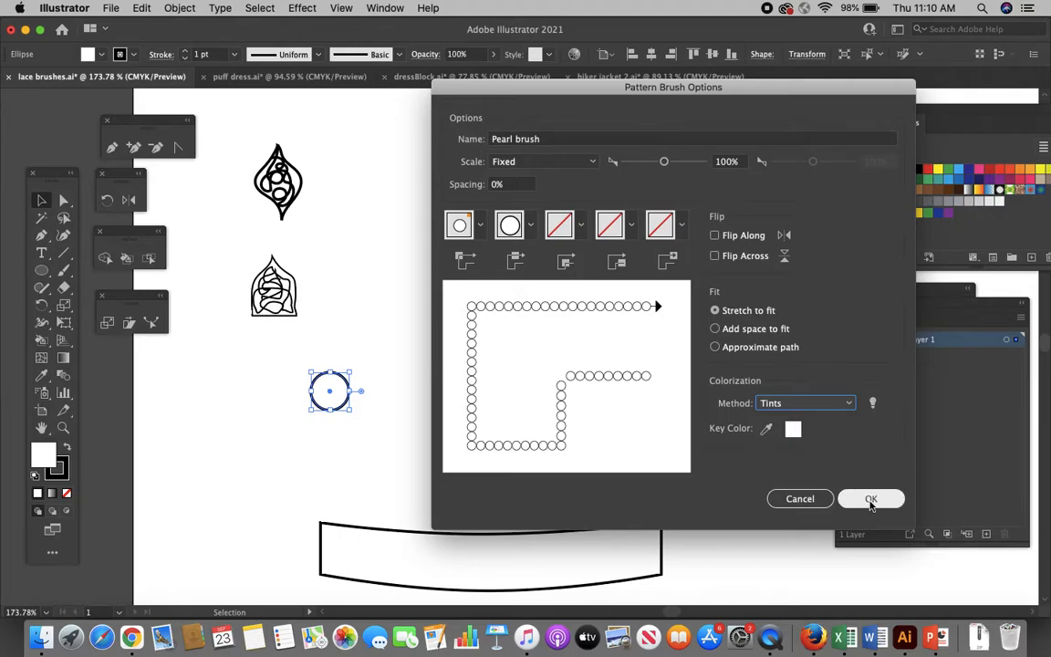
click(441, 426)
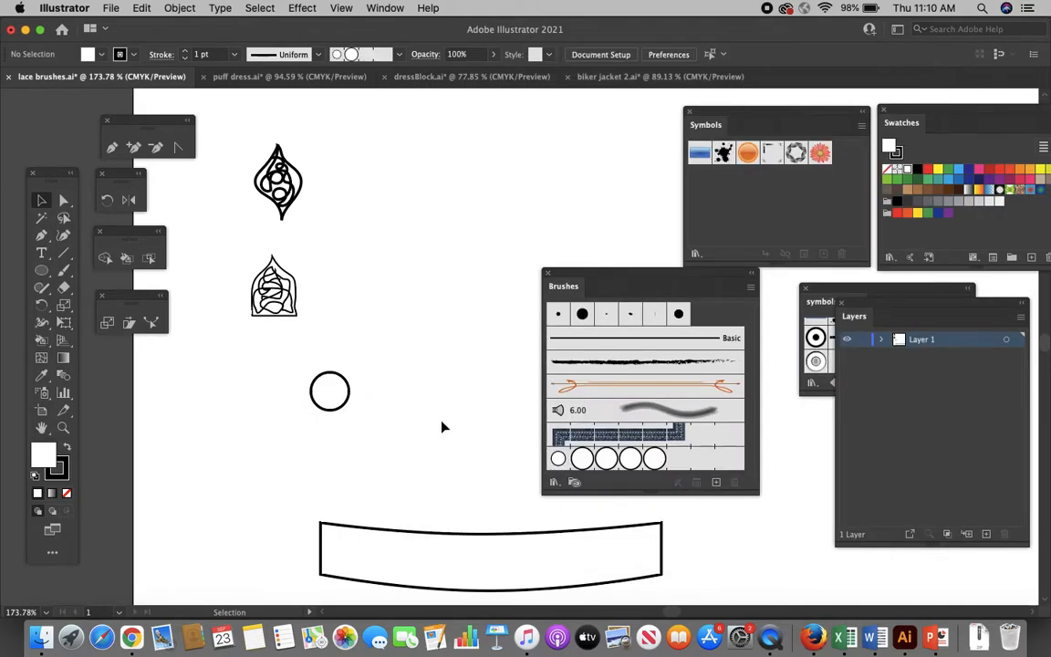
Step: Draw a slightly rising line between the circle and the curved band, and apply the Pearl brush to it
scroll(442, 426, down, 3)
scroll(442, 426, right, 2)
click(63, 252)
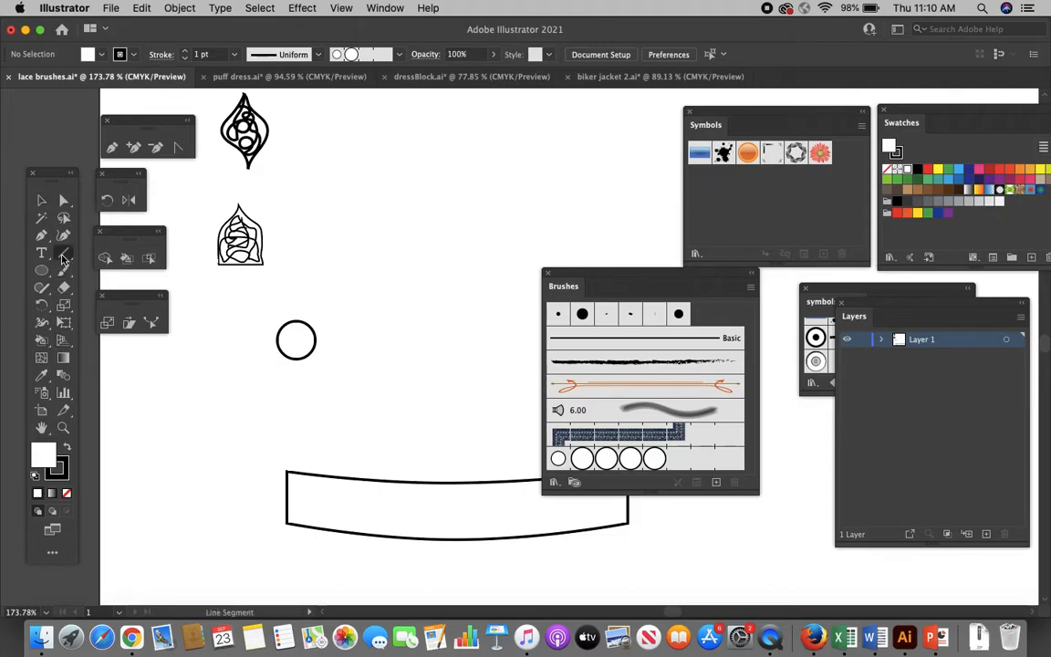
drag(149, 415, 484, 397)
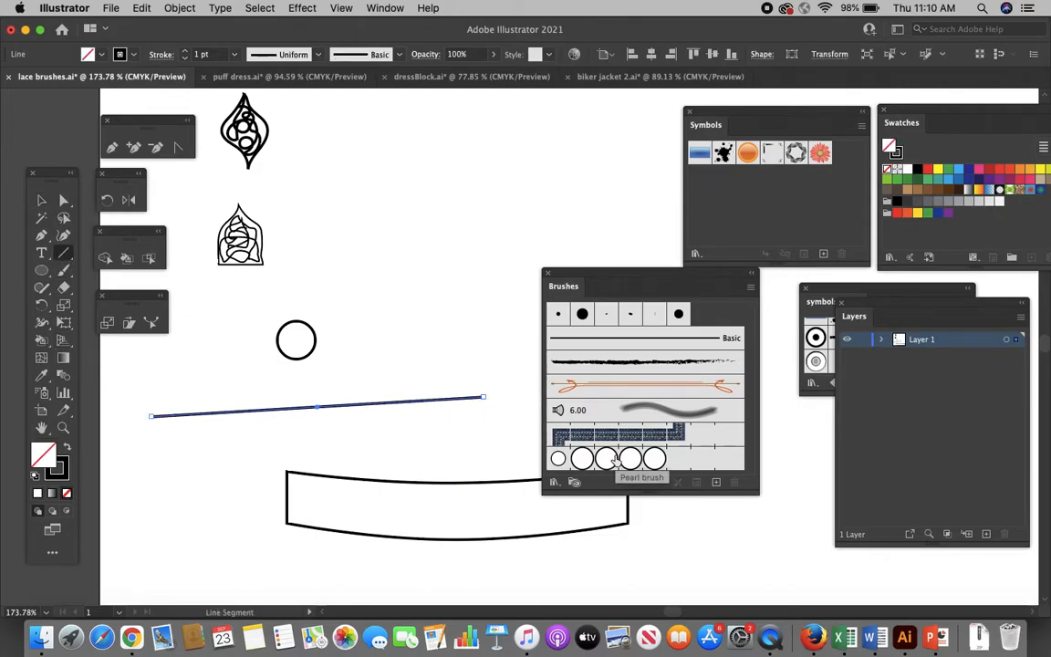
click(615, 462)
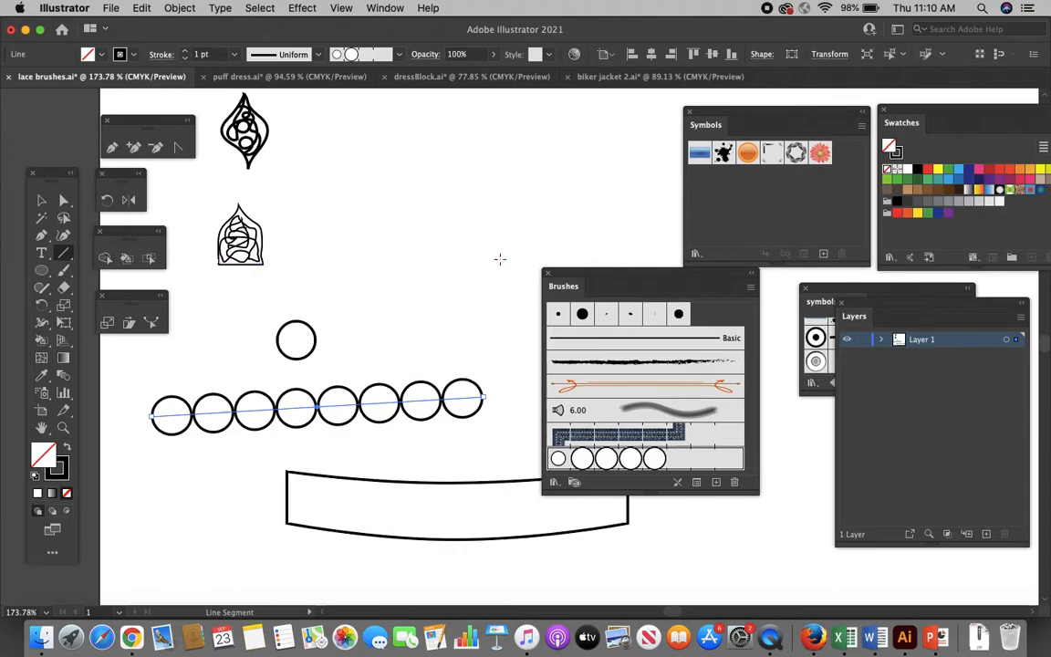
Step: Try stroke weights of 0.5 pt and 0.25 pt on the pearl line, ending with 0.75 pt
click(232, 56)
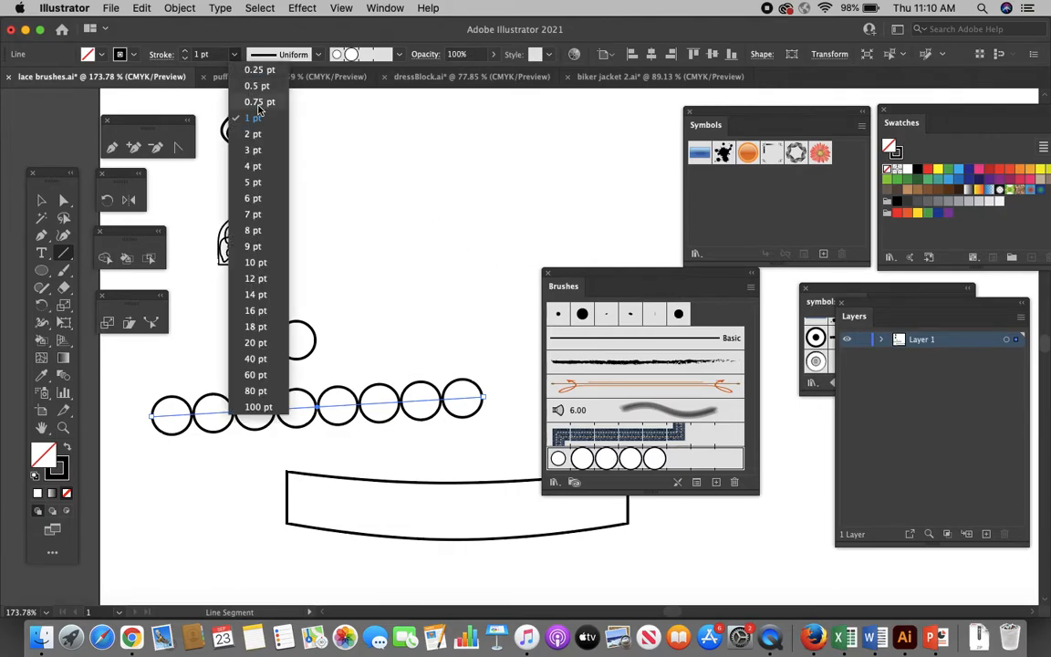
click(258, 87)
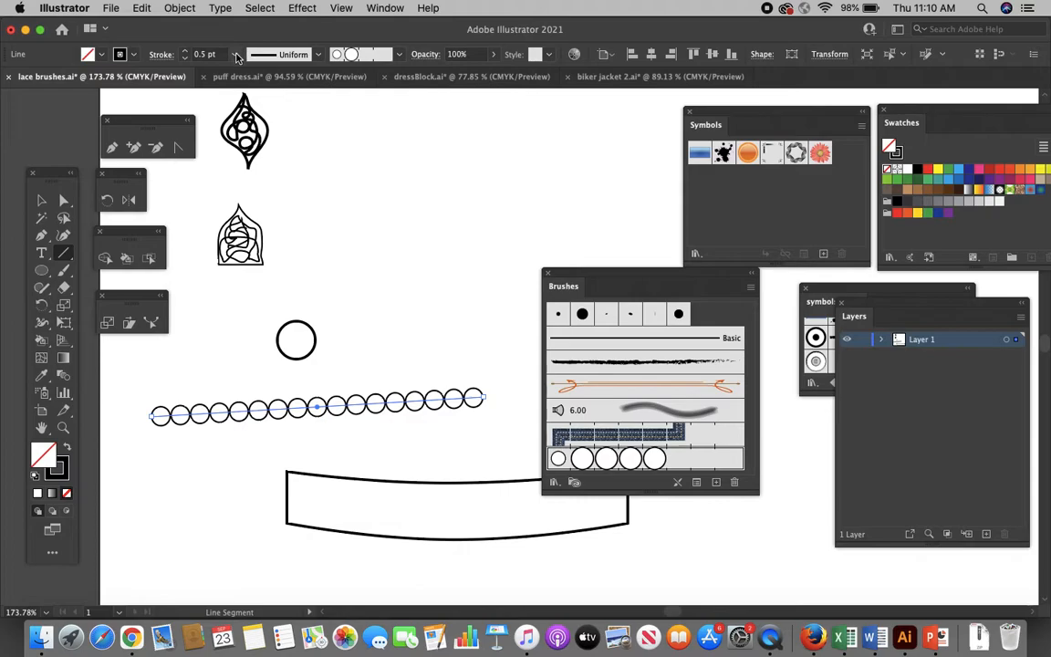
click(234, 54)
click(254, 71)
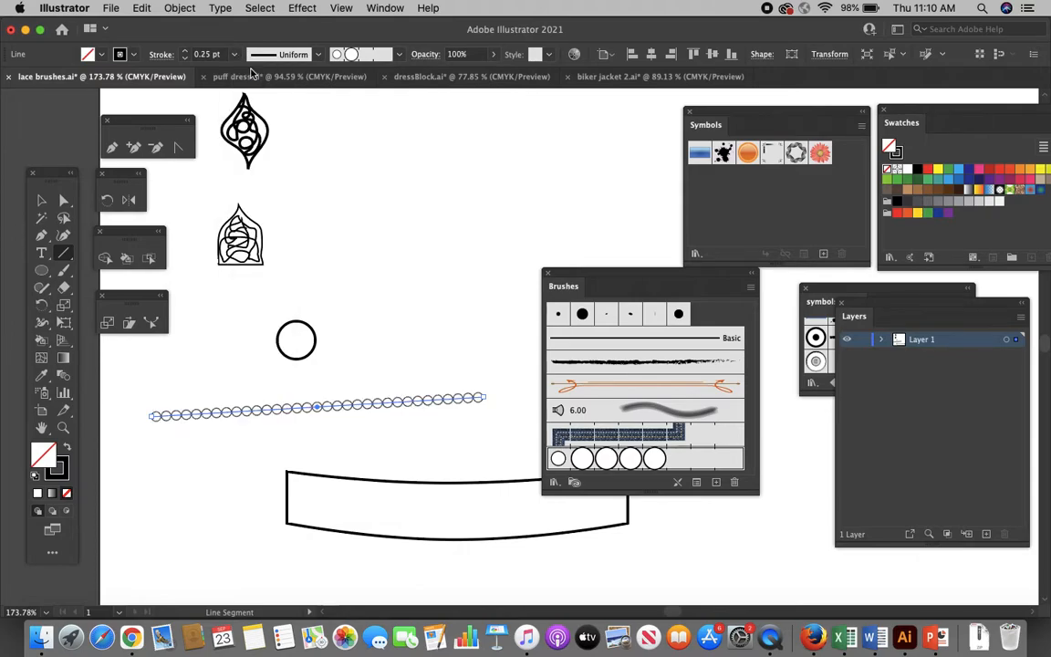
click(234, 53)
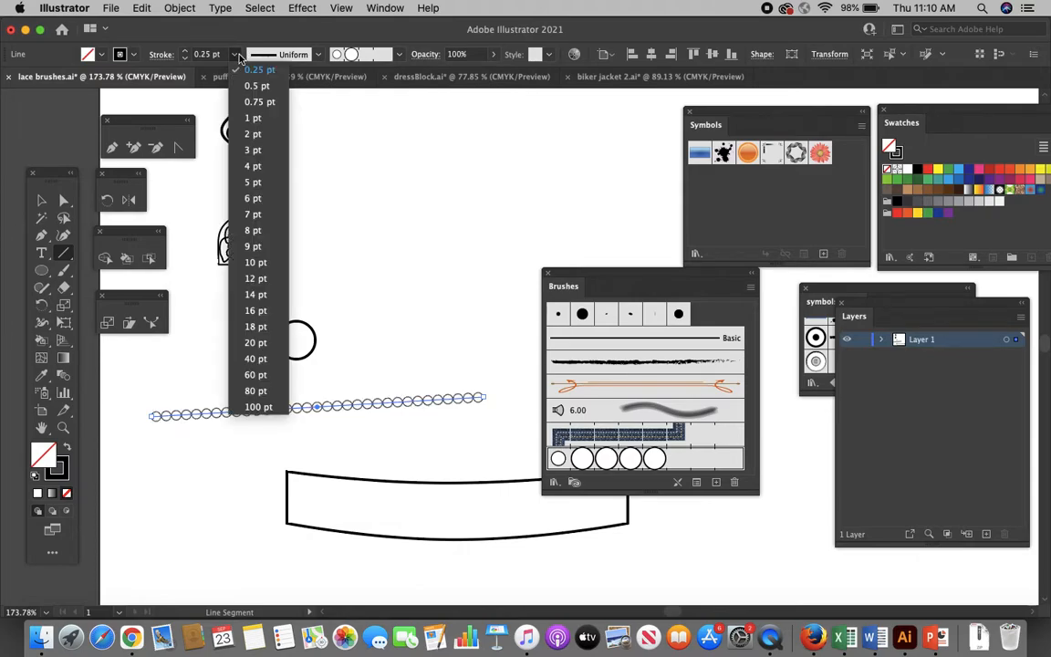
click(258, 101)
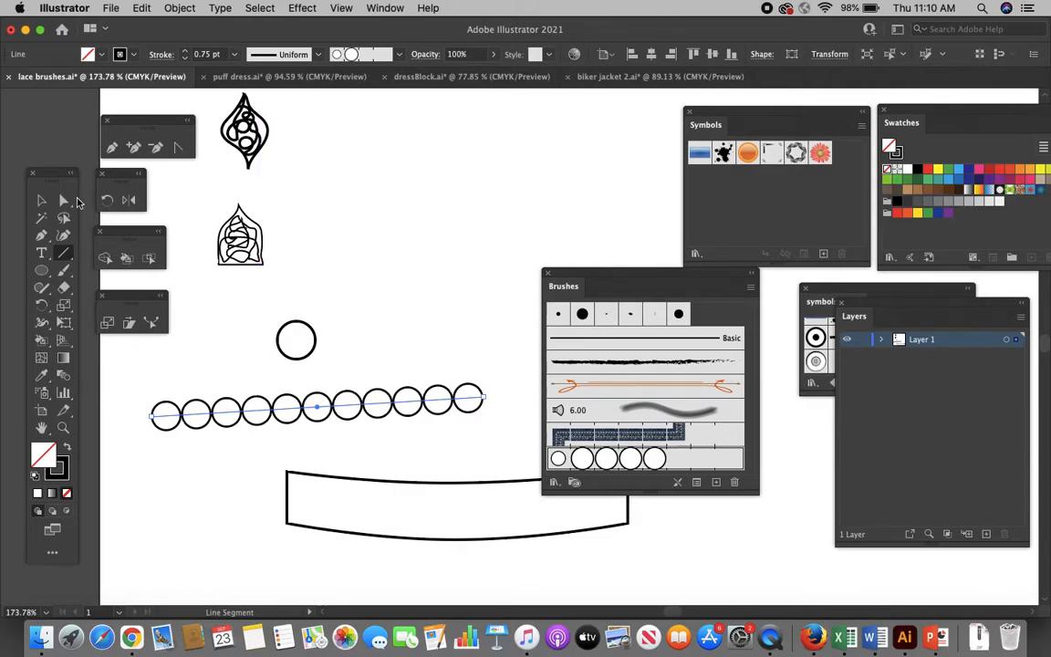
Step: Recolor the pearl line's stroke pink
click(41, 200)
click(407, 310)
click(403, 415)
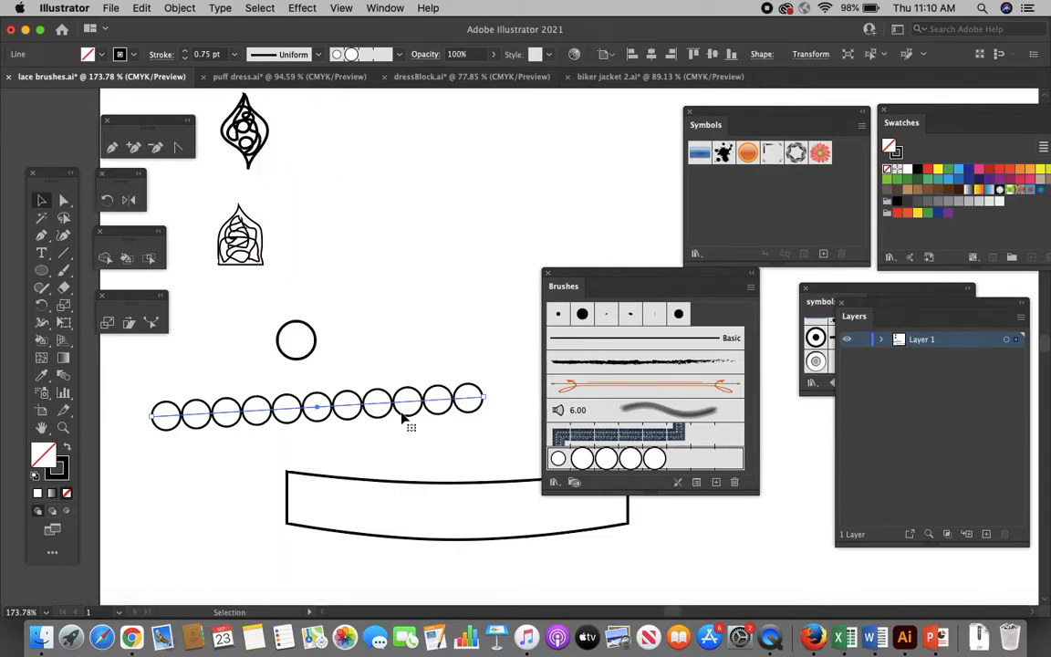
shift+click(260, 115)
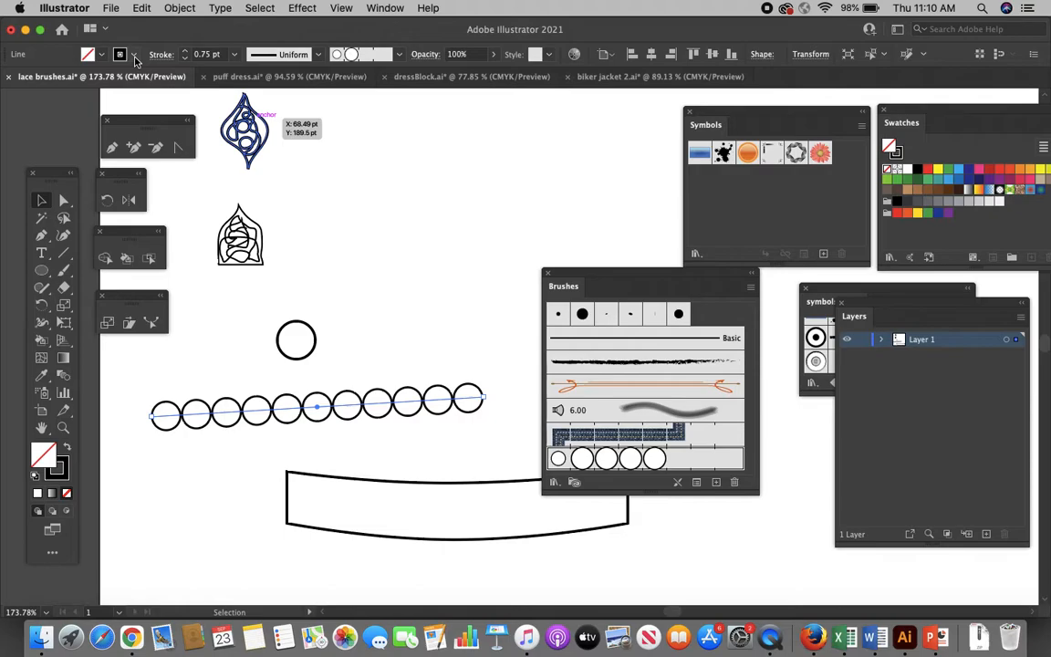
click(134, 55)
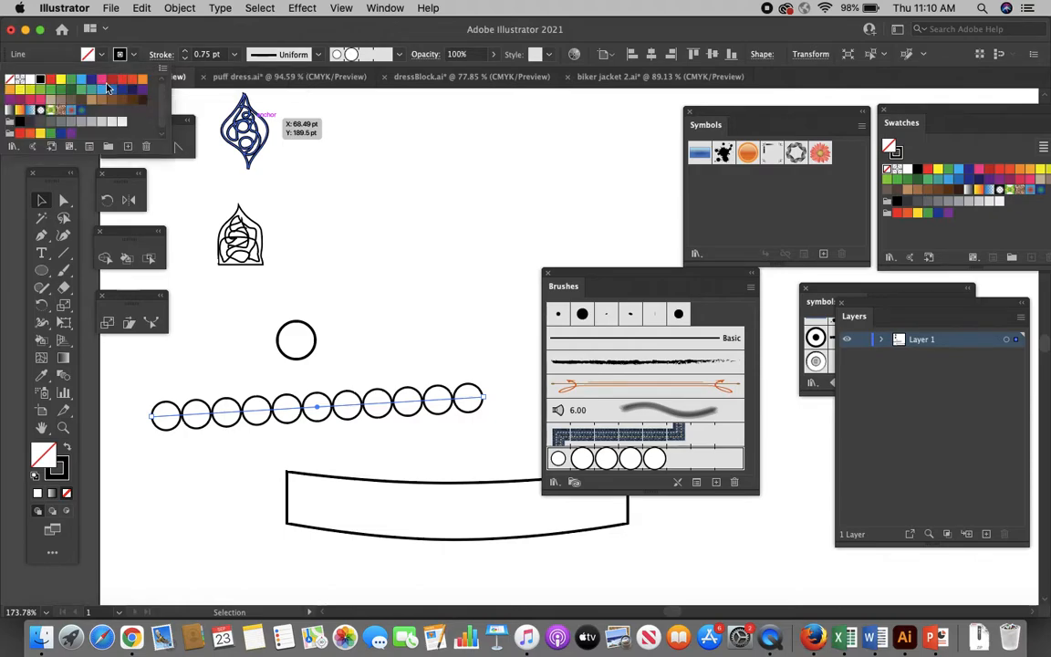
click(108, 87)
click(357, 264)
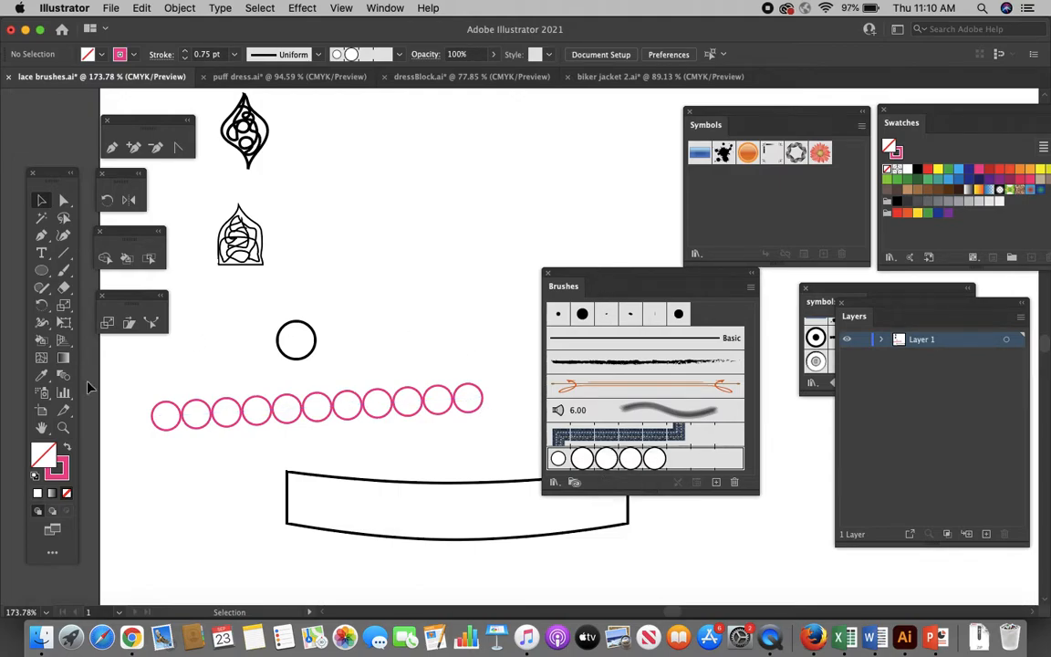
Step: Draw a large ellipse above the pearl line, beside the lace motifs, and apply the Pearl brush to it
click(42, 270)
mouse_move(331, 150)
mouse_down()
mouse_move(525, 315)
mouse_move(524, 357)
mouse_up()
click(605, 459)
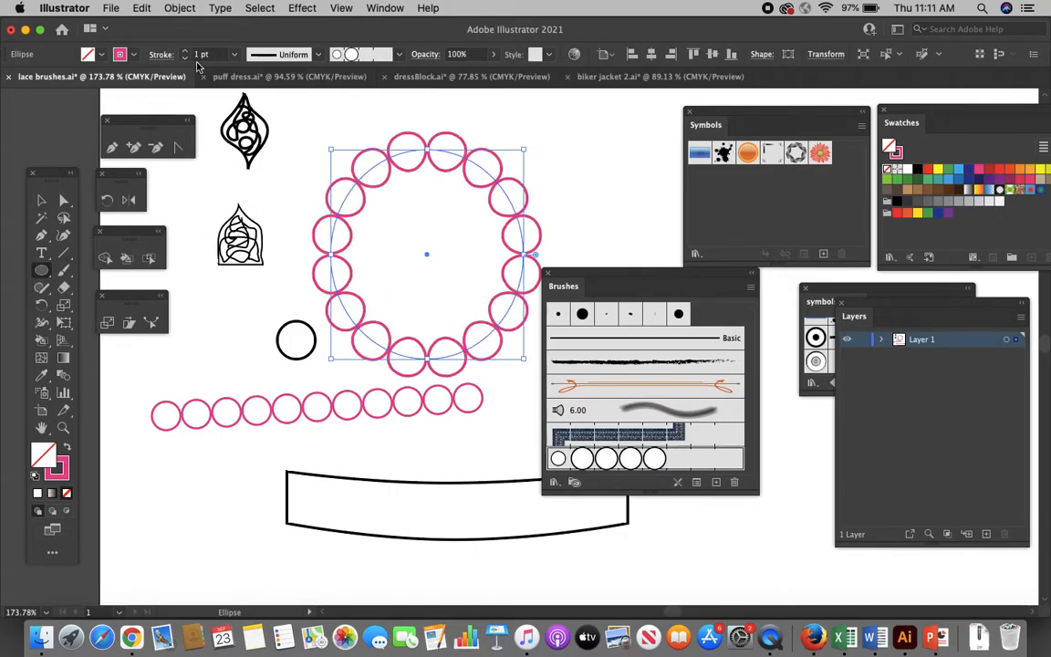
Step: Set the pearl ellipse's stroke weight to 0.5 pt and its stroke color to green
click(235, 54)
click(256, 87)
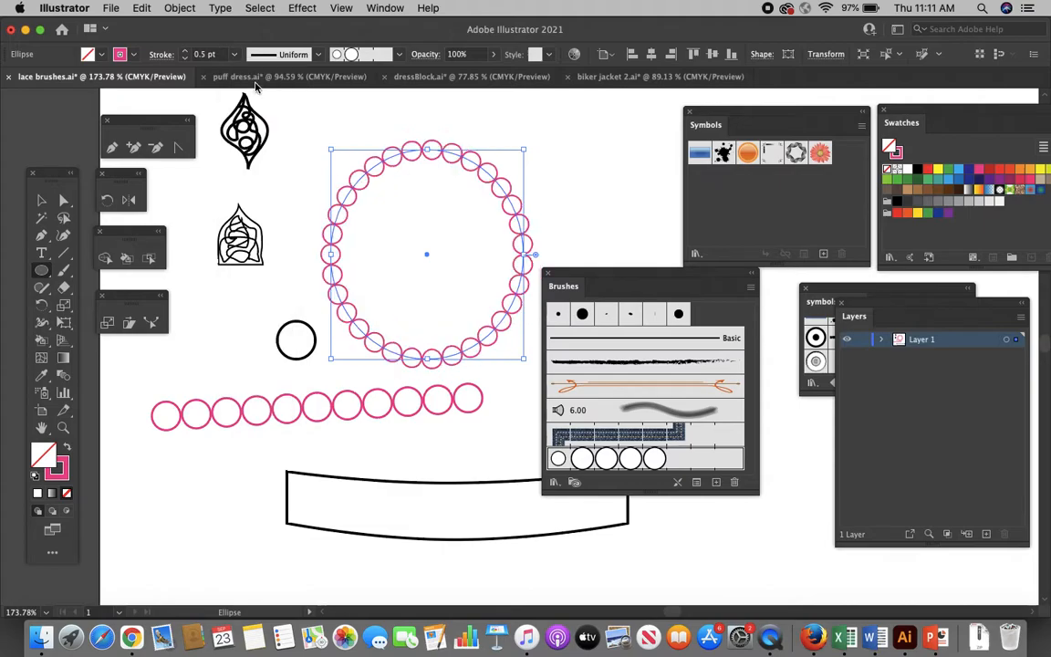
click(128, 54)
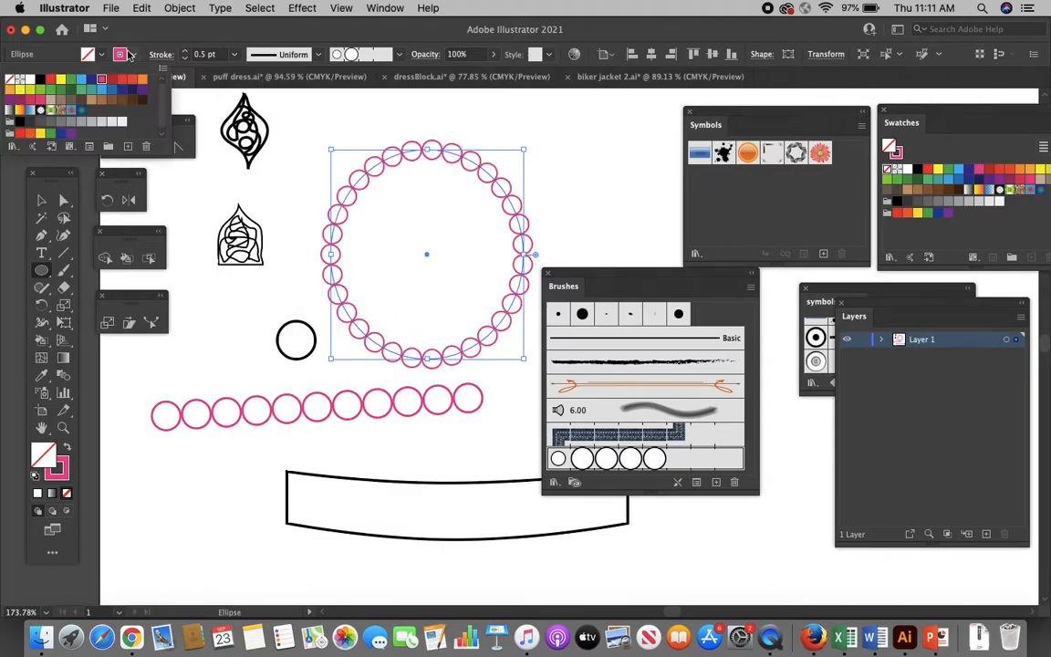
click(71, 80)
key(Escape)
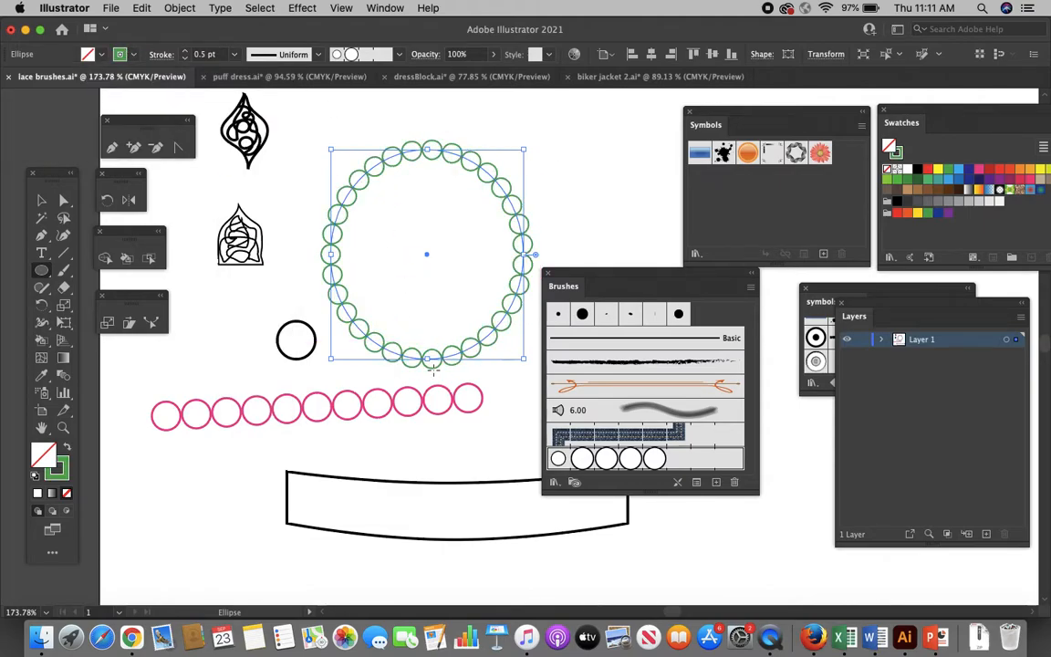
Step: Delete the green pearl ellipse, the pink pearl line and the original circle
click(41, 199)
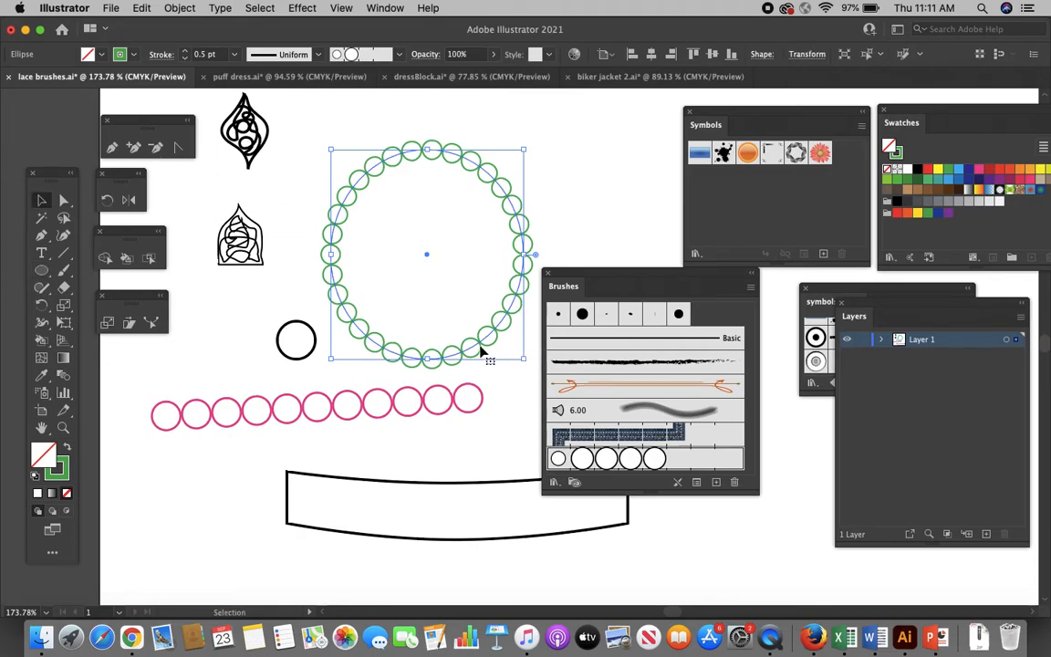
key(Delete)
click(226, 402)
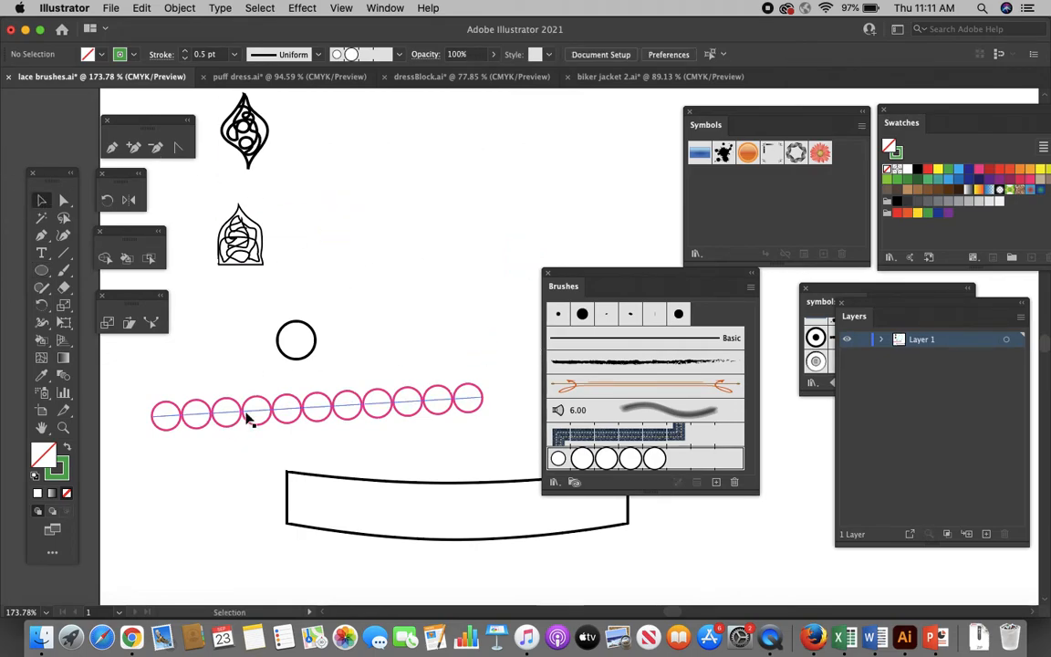
key(Delete)
click(282, 354)
key(Delete)
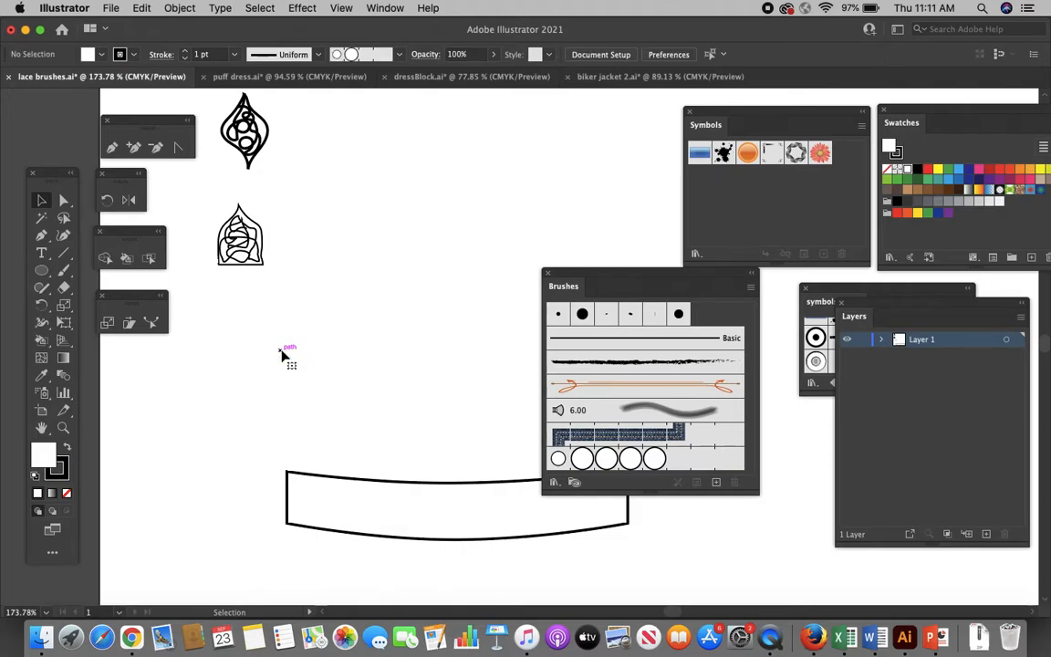
Step: Move the Brushes panel clear of the curved band
scroll(281, 354, right, 2)
scroll(282, 354, up, 2)
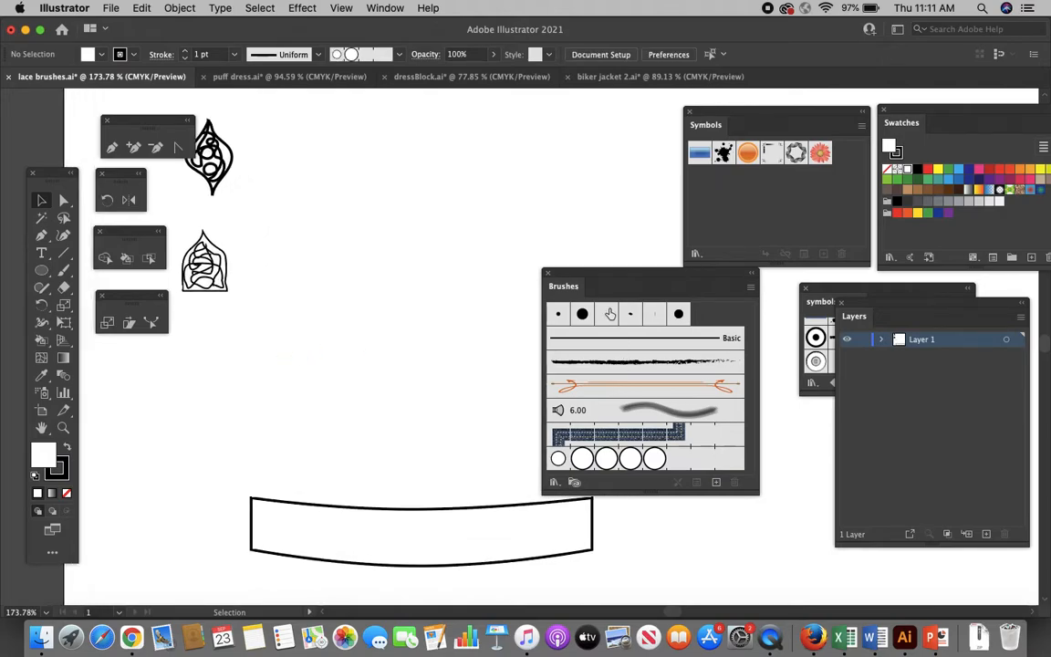
drag(593, 282, 657, 292)
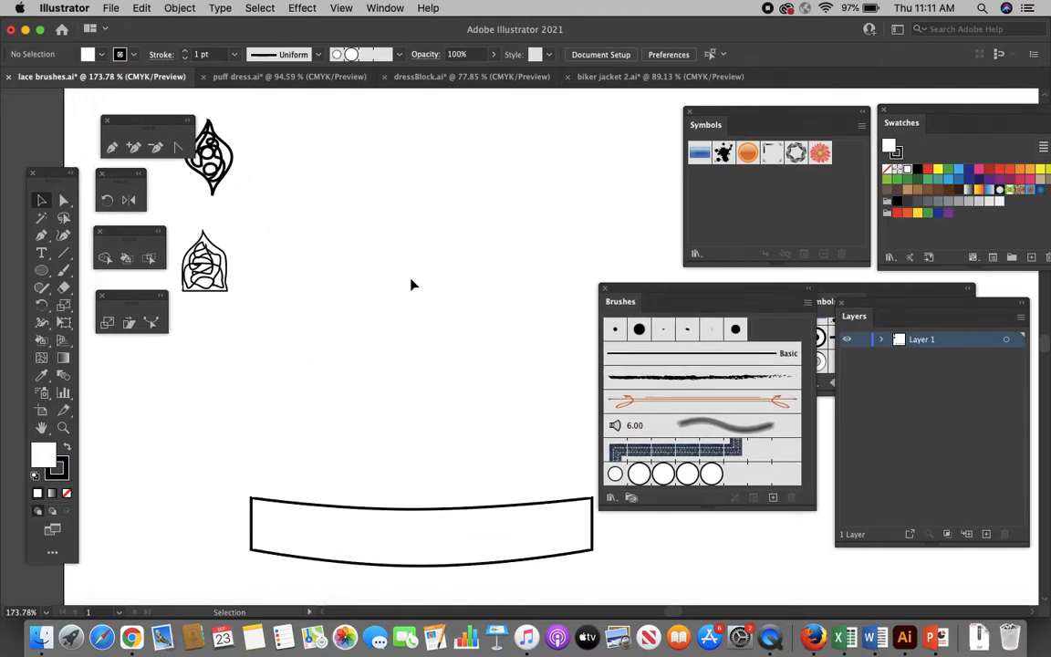
Step: Draw a vertical line beside the left end of the curved band and move it closer to the band
scroll(411, 284, down, 2)
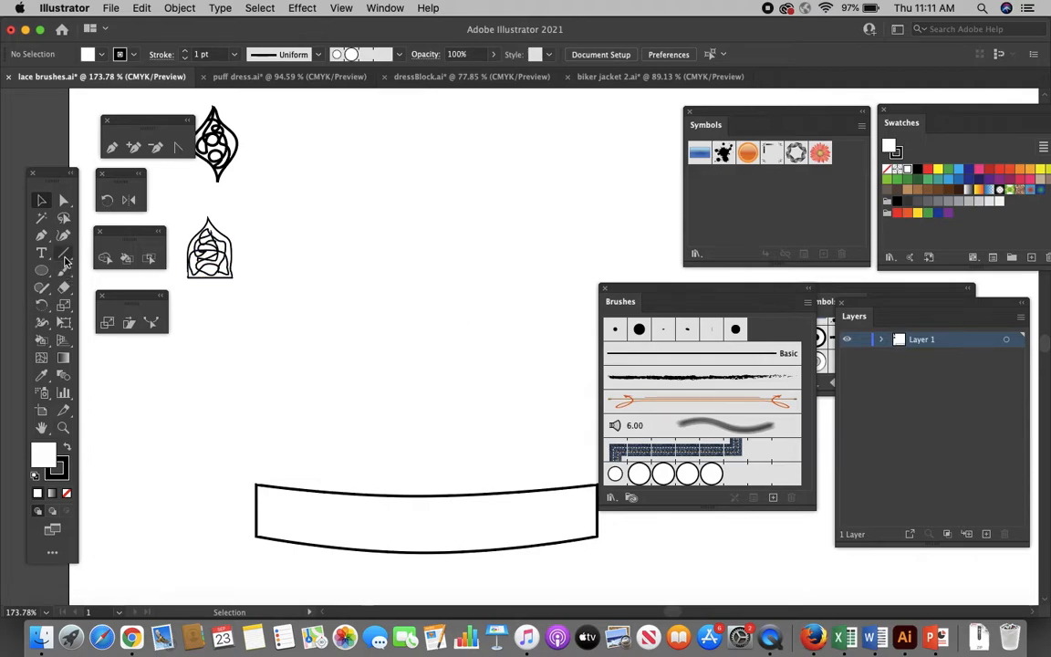
drag(64, 256, 100, 248)
scroll(258, 413, down, 3)
scroll(258, 412, left, 1)
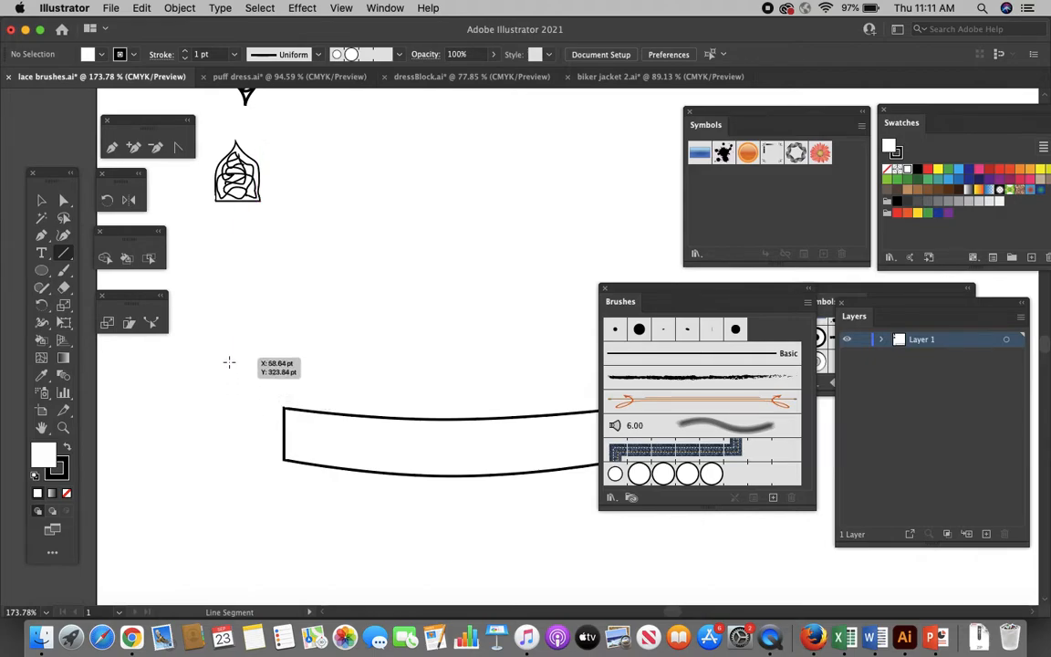
drag(228, 356, 229, 456)
key(v)
click(261, 396)
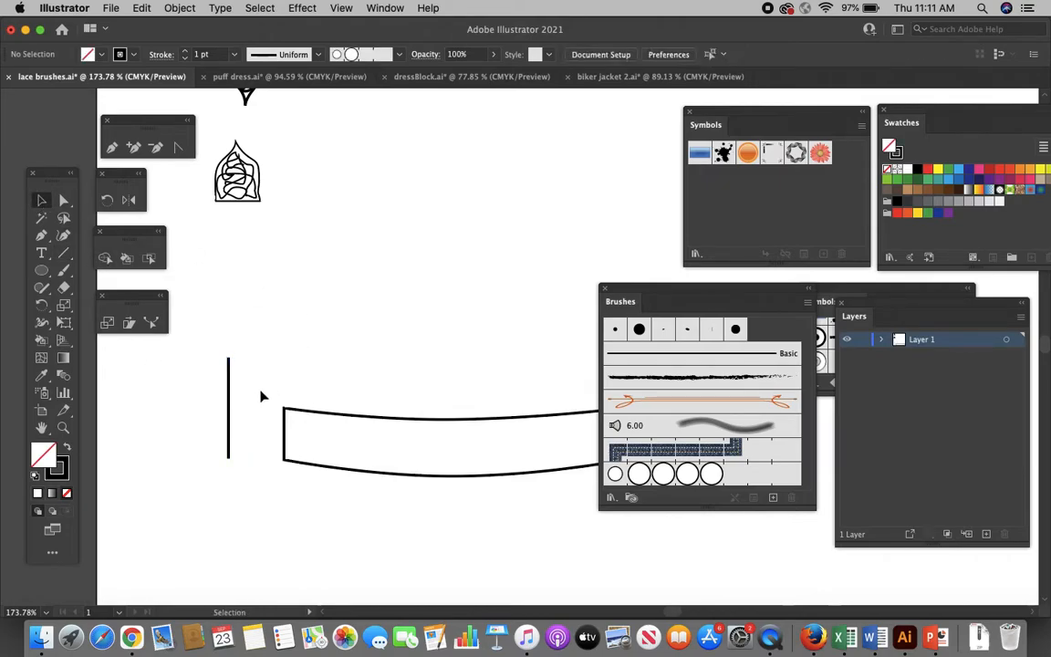
drag(229, 403, 260, 412)
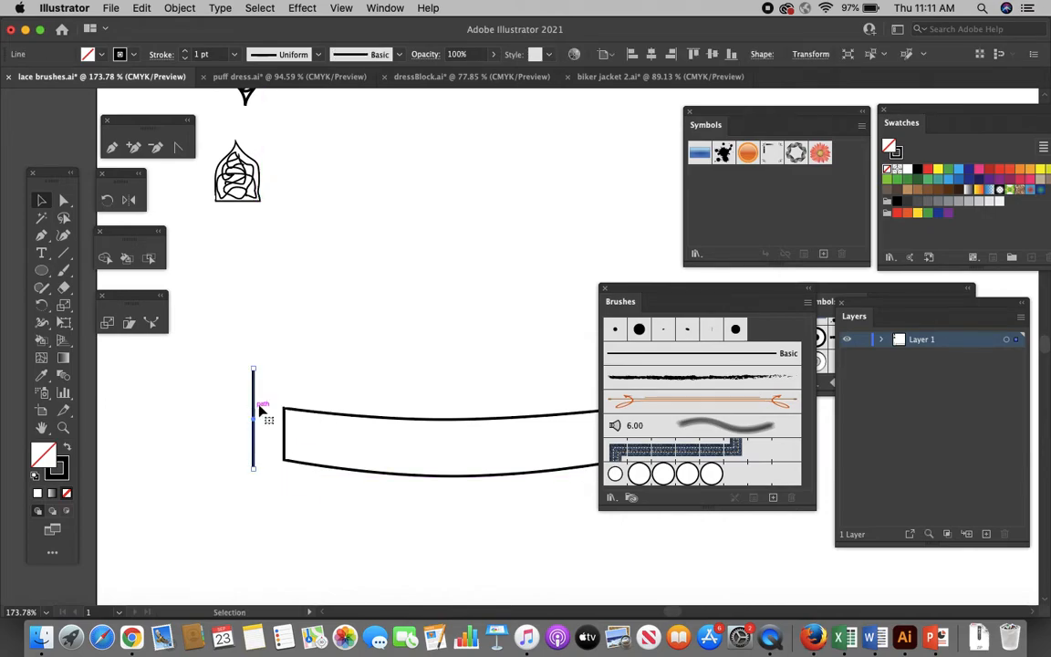
scroll(356, 365, right, 3)
scroll(357, 365, down, 1)
scroll(357, 366, left, 2)
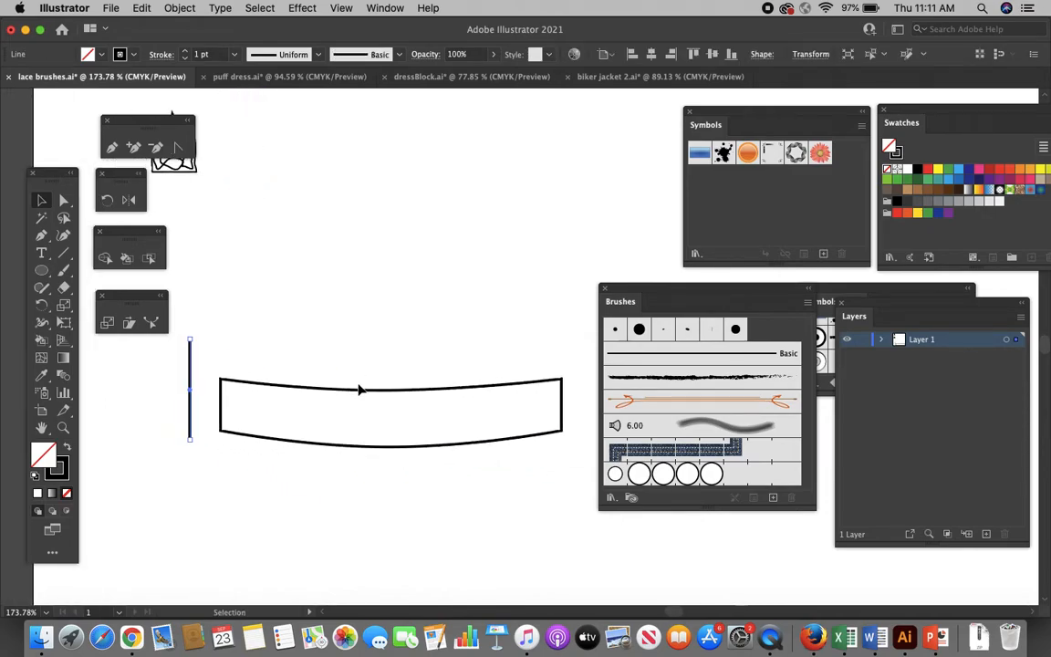
click(360, 389)
click(336, 348)
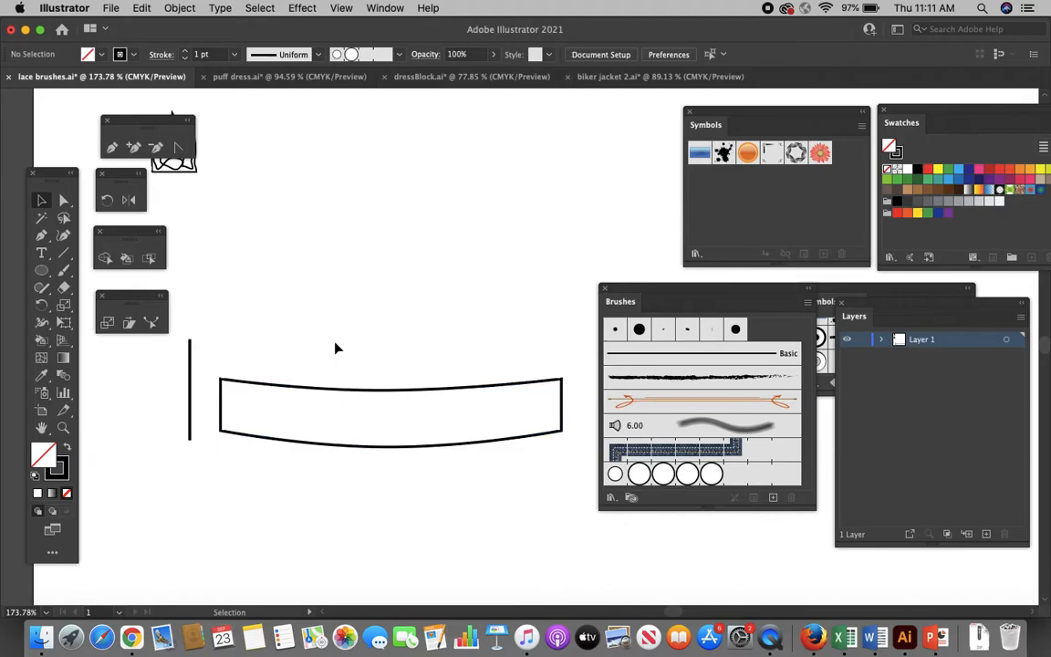
scroll(336, 347, left, 2)
scroll(336, 347, down, 1)
click(232, 363)
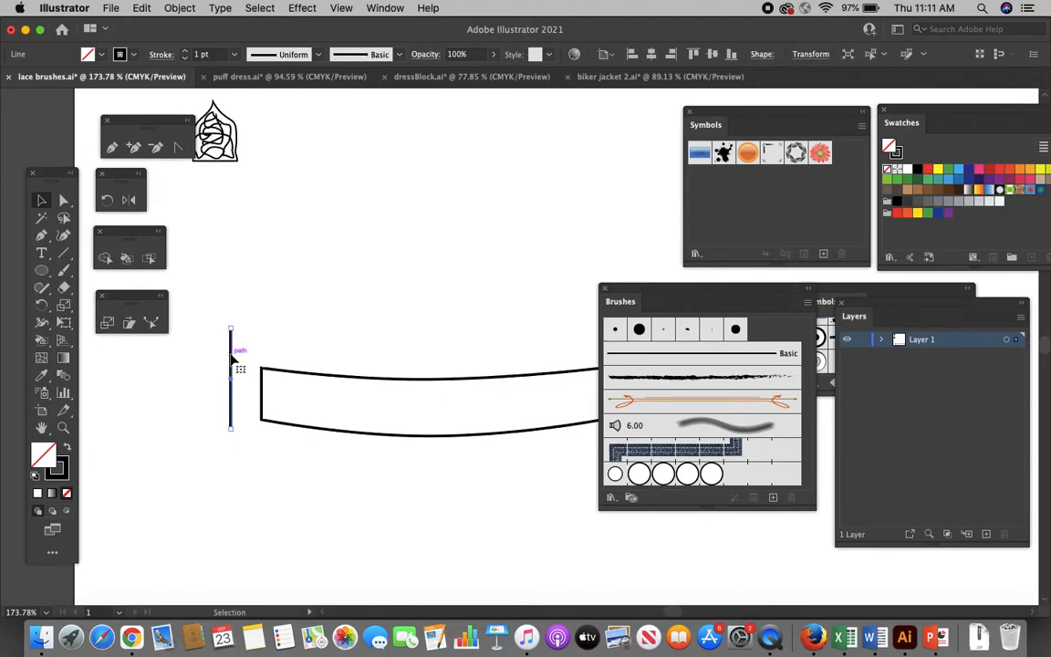
click(285, 333)
scroll(286, 333, left, 3)
scroll(286, 333, down, 2)
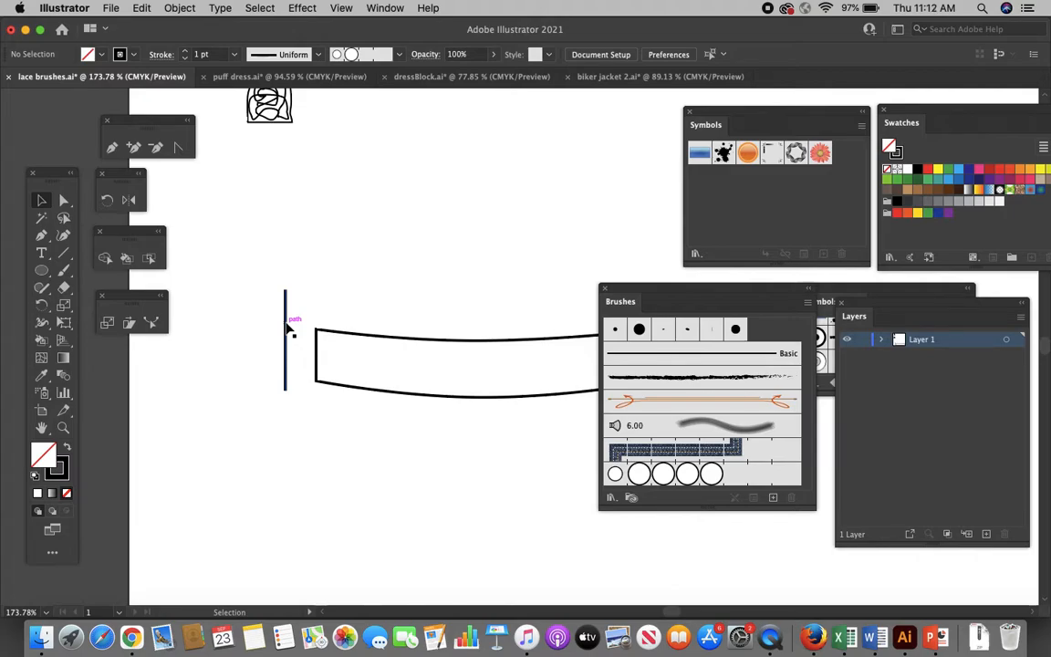
Step: Start a new pattern brush from the vertical line and name it "rib brush"
click(287, 329)
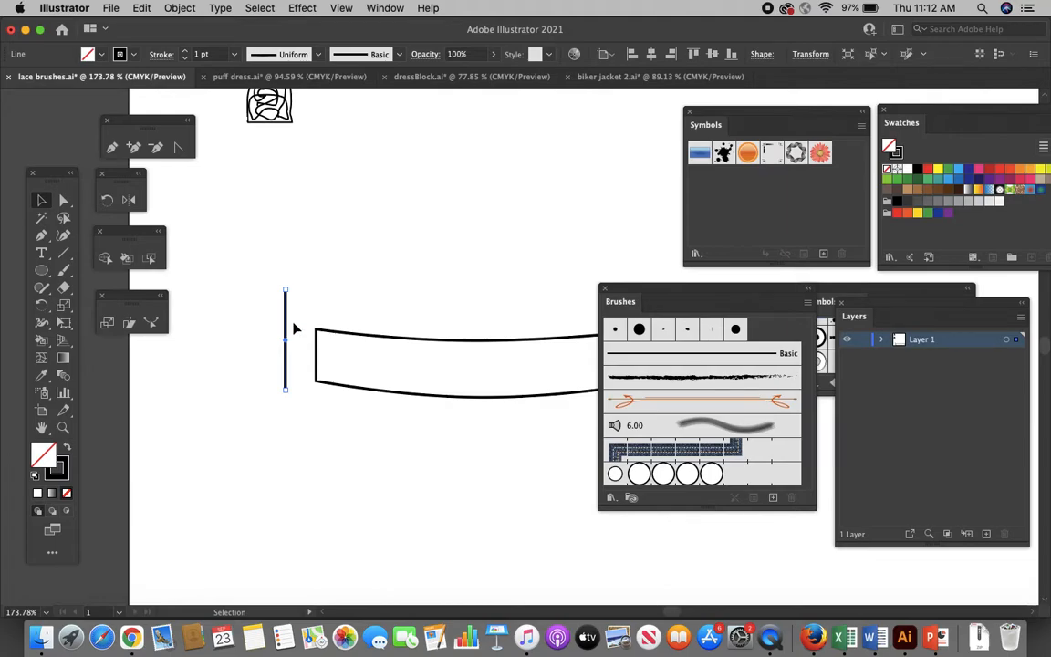
shift+click(347, 331)
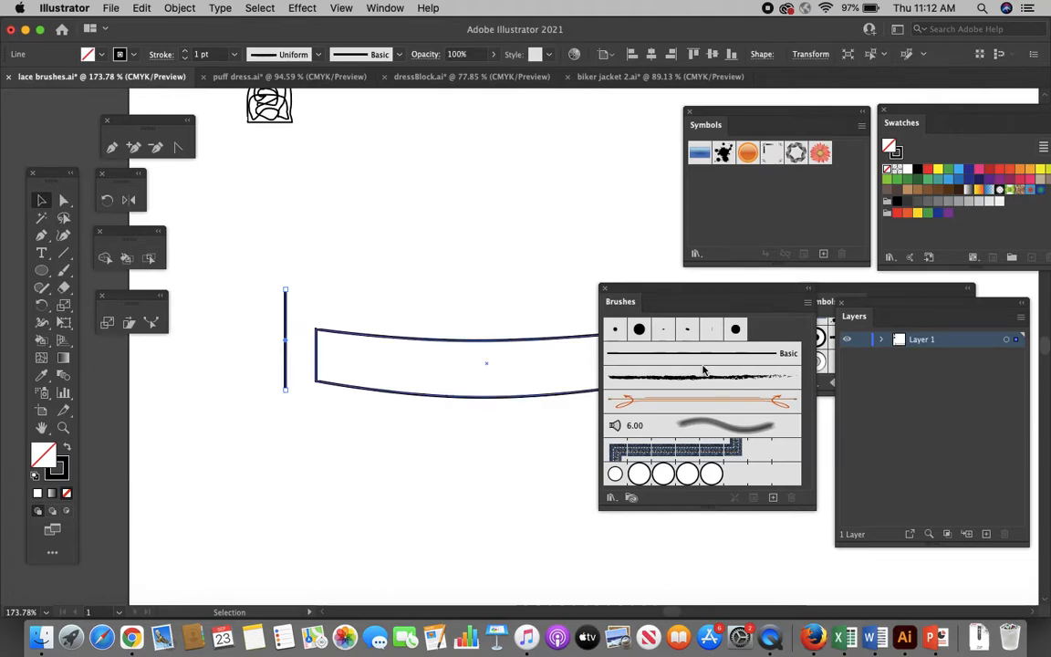
click(773, 498)
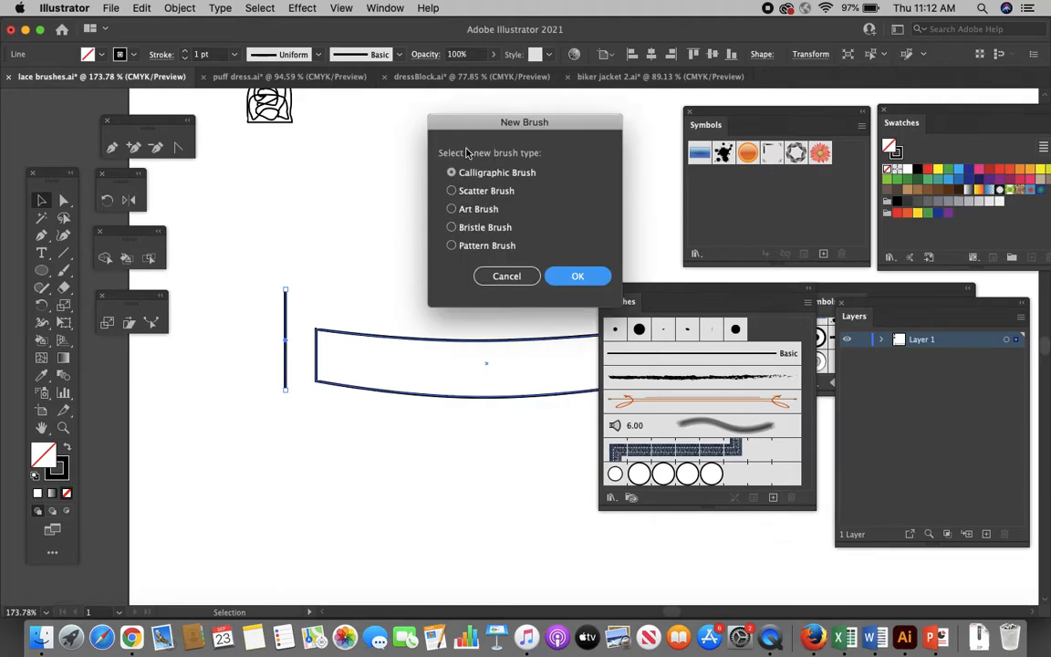
click(451, 245)
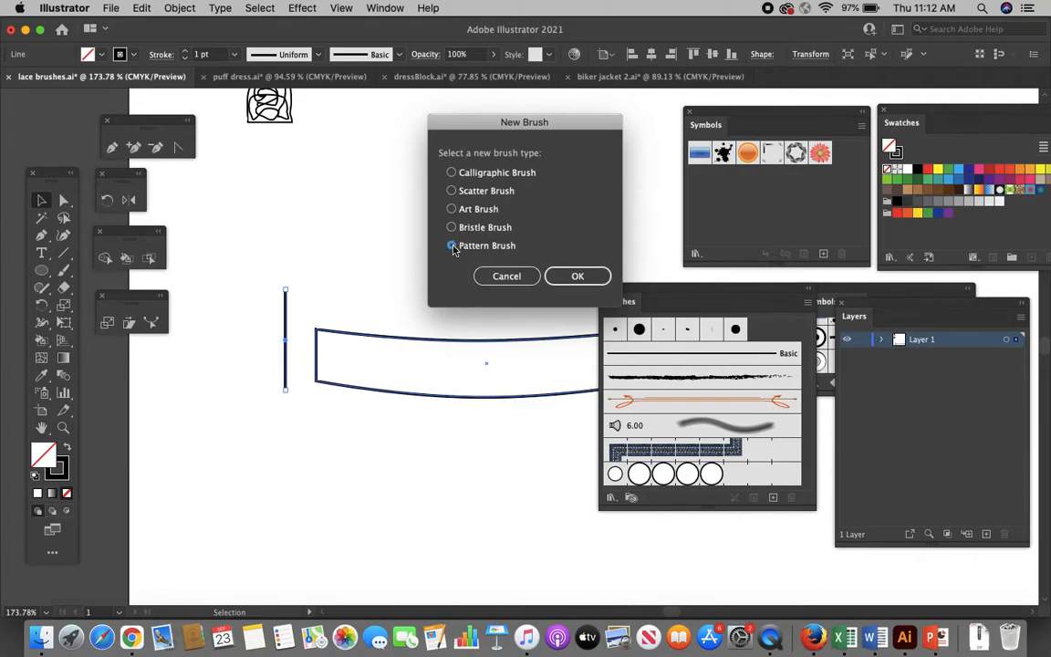
click(578, 277)
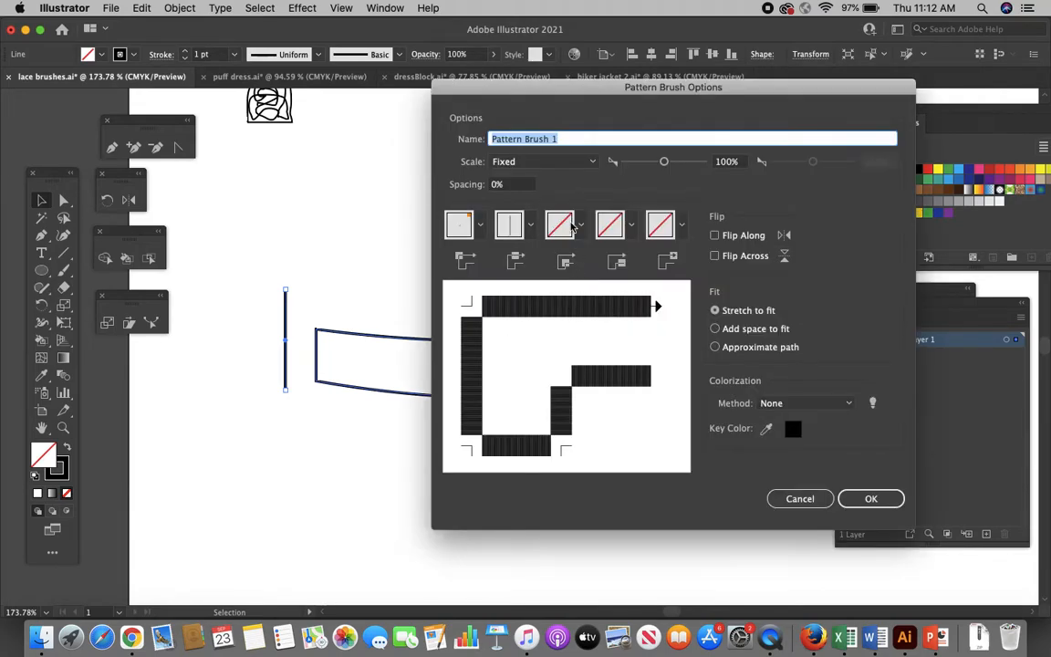
text(rib brush)
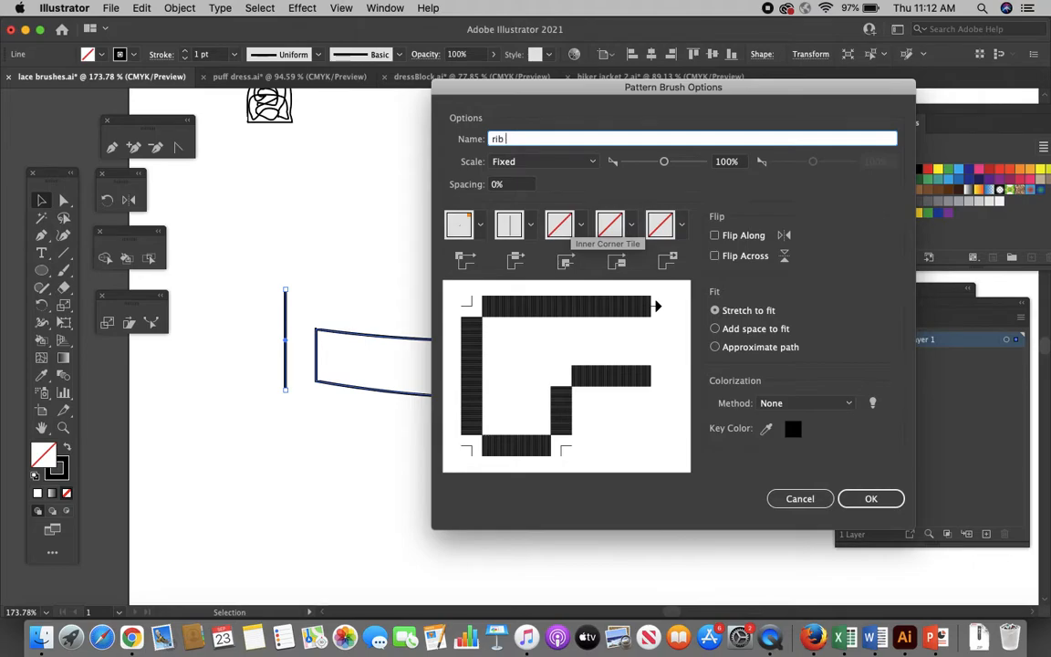
Step: Set the rib brush's spacing to 200% after comparing it with 300%
click(501, 185)
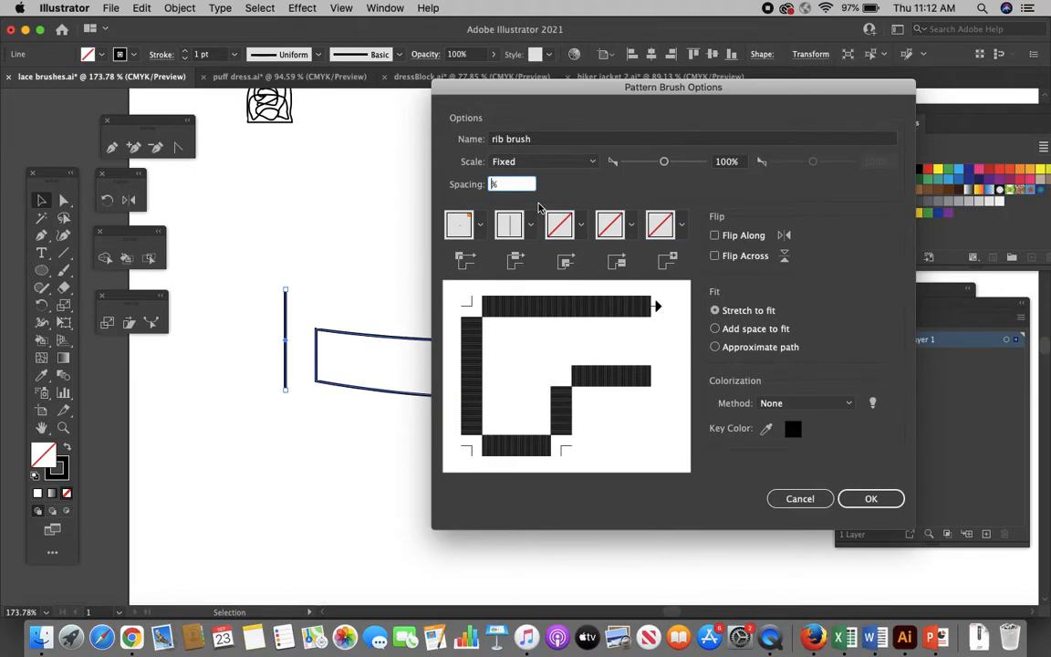
text(200)
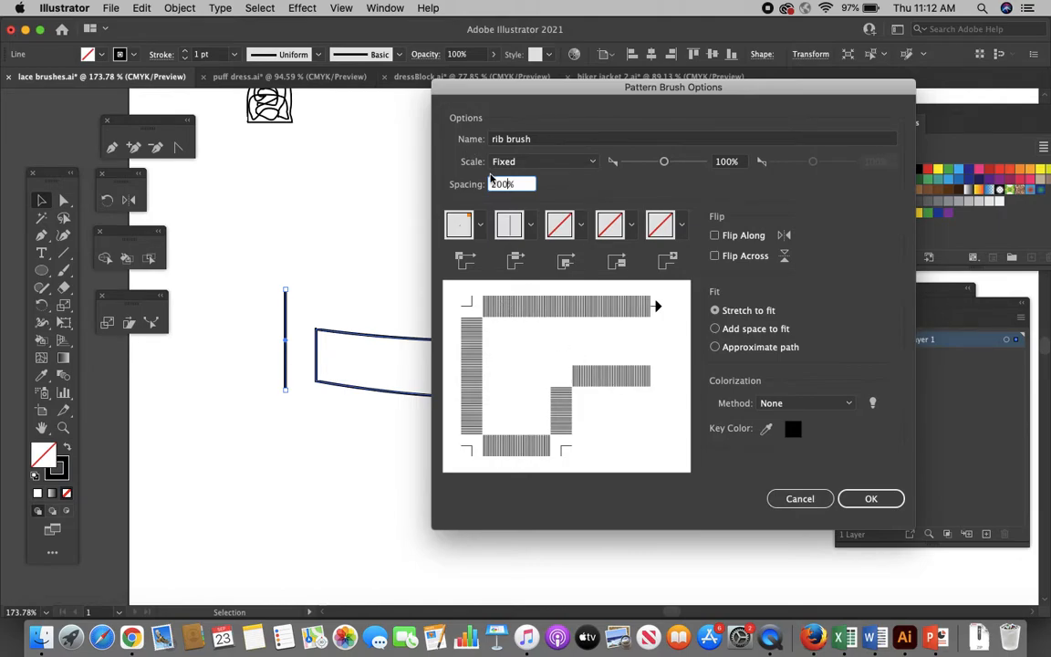
drag(510, 184, 466, 183)
text(300)
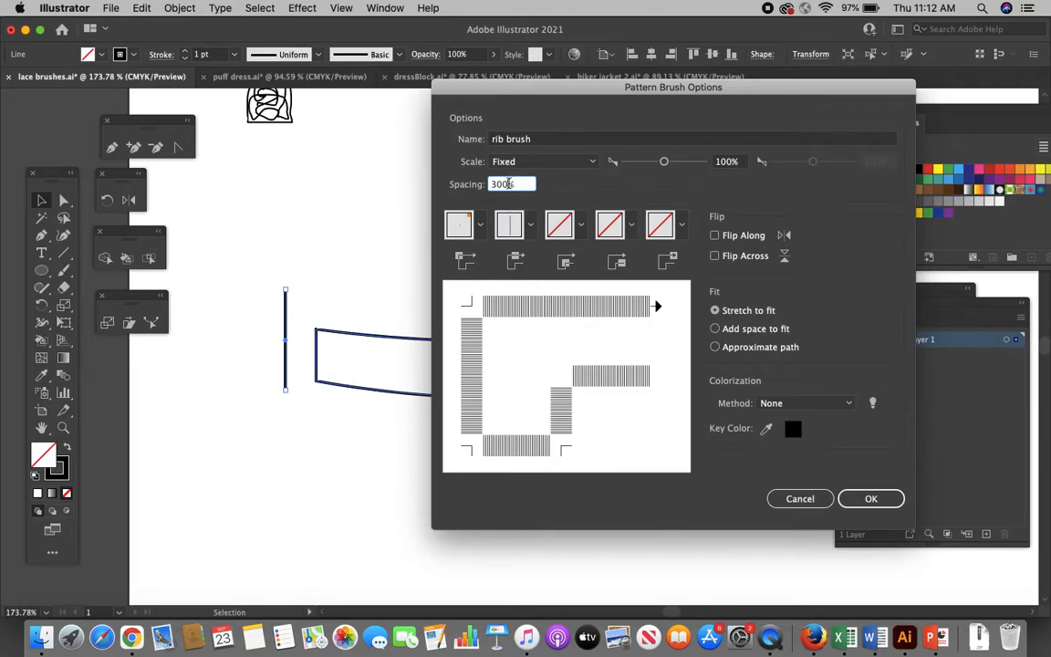
click(469, 183)
text(200)
Step: Set the rib brush's colorization method to Tints and create the brush
click(863, 502)
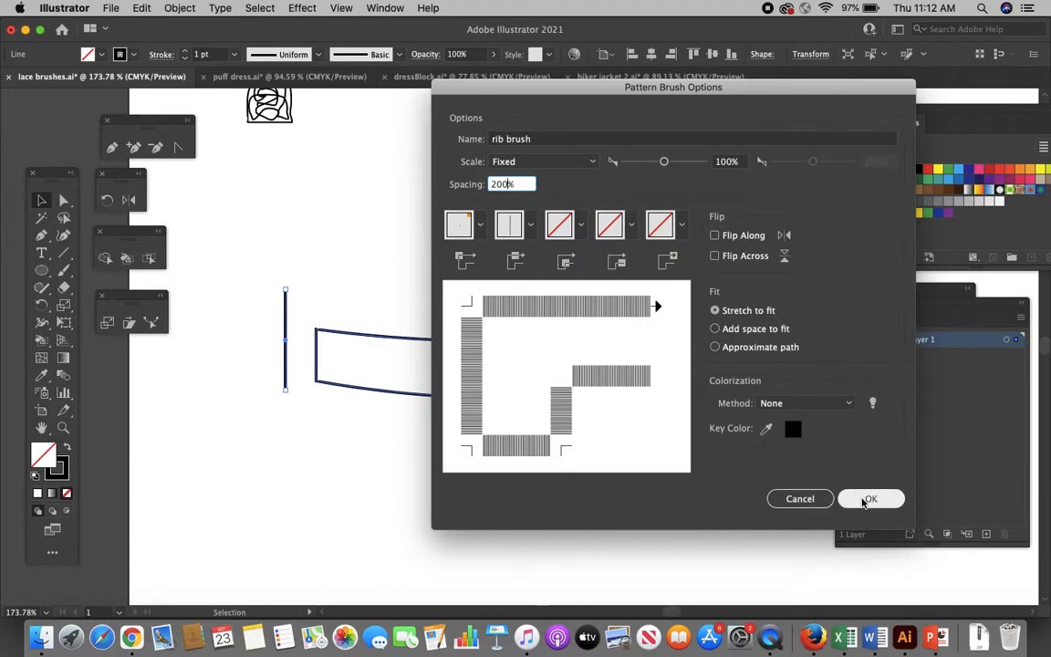
click(838, 405)
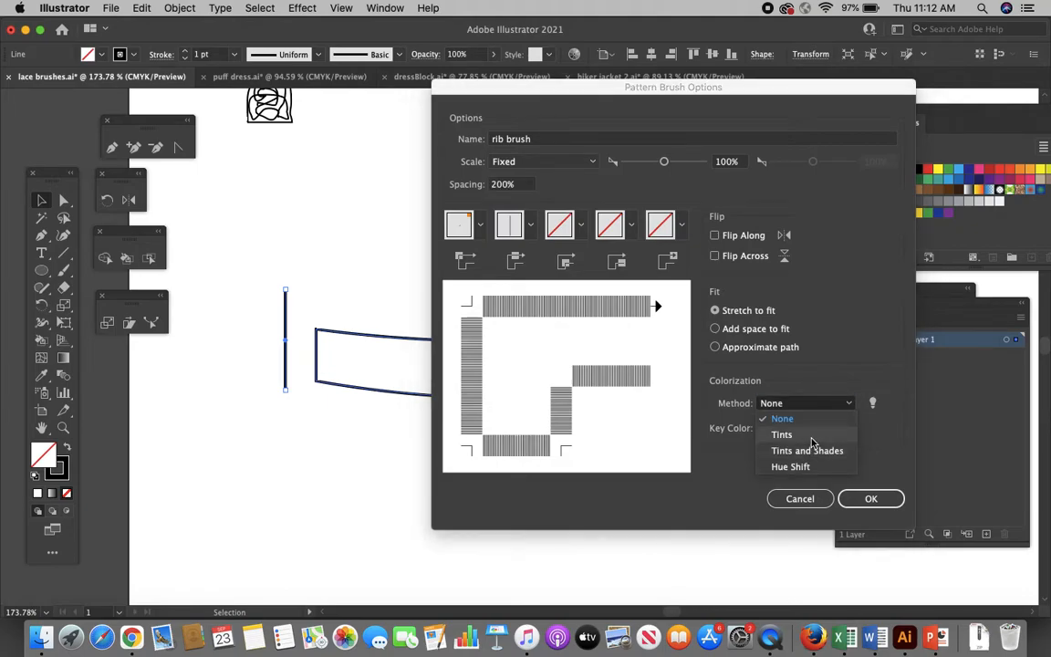
click(813, 432)
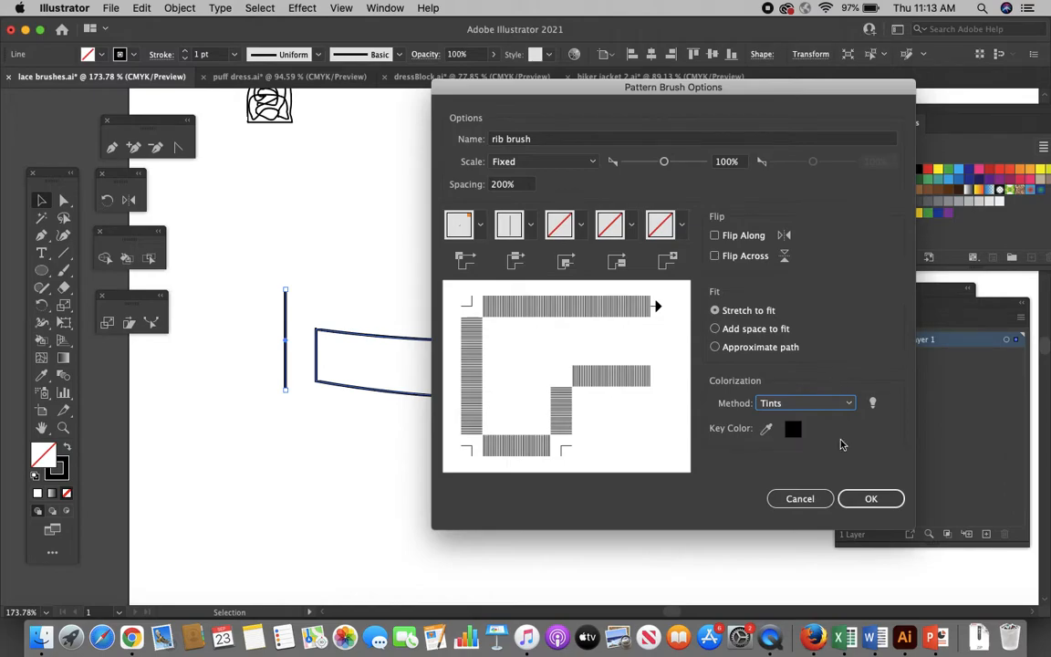
click(870, 498)
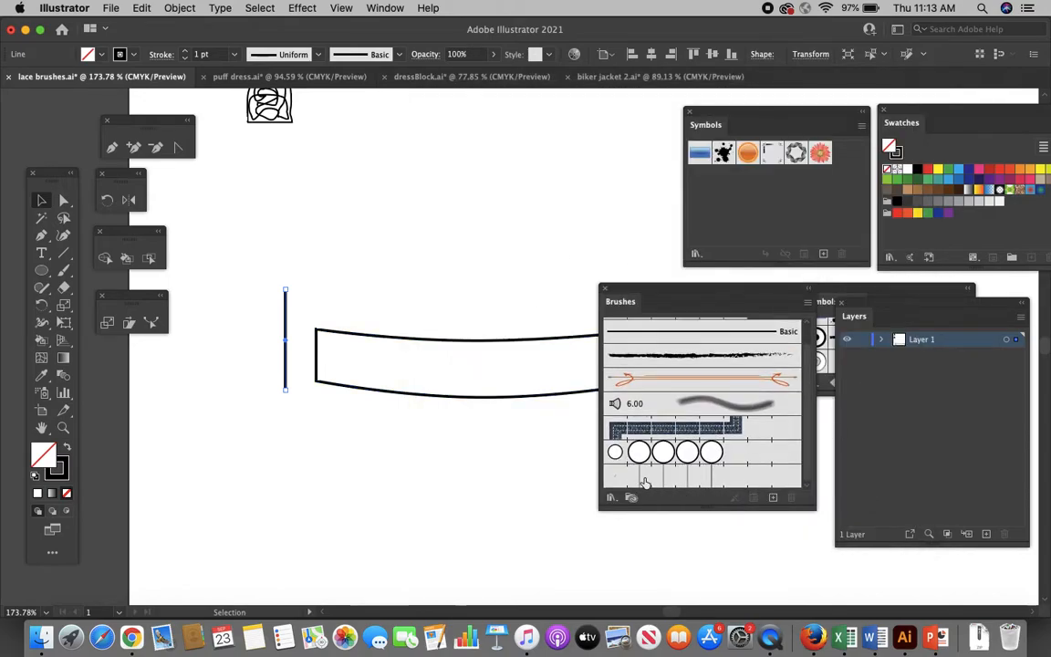
Step: Draw a horizontal line about 177 pt long below the curved band and apply the rib brush to it
click(64, 257)
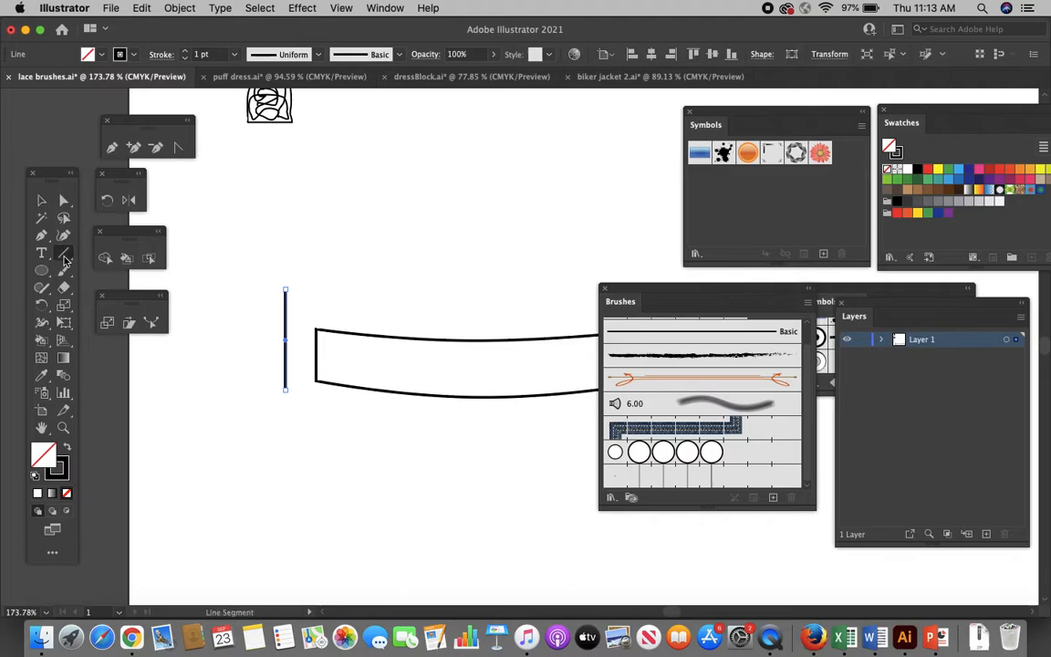
mouse_move(239, 520)
mouse_down()
mouse_move(595, 535)
mouse_move(640, 520)
mouse_up()
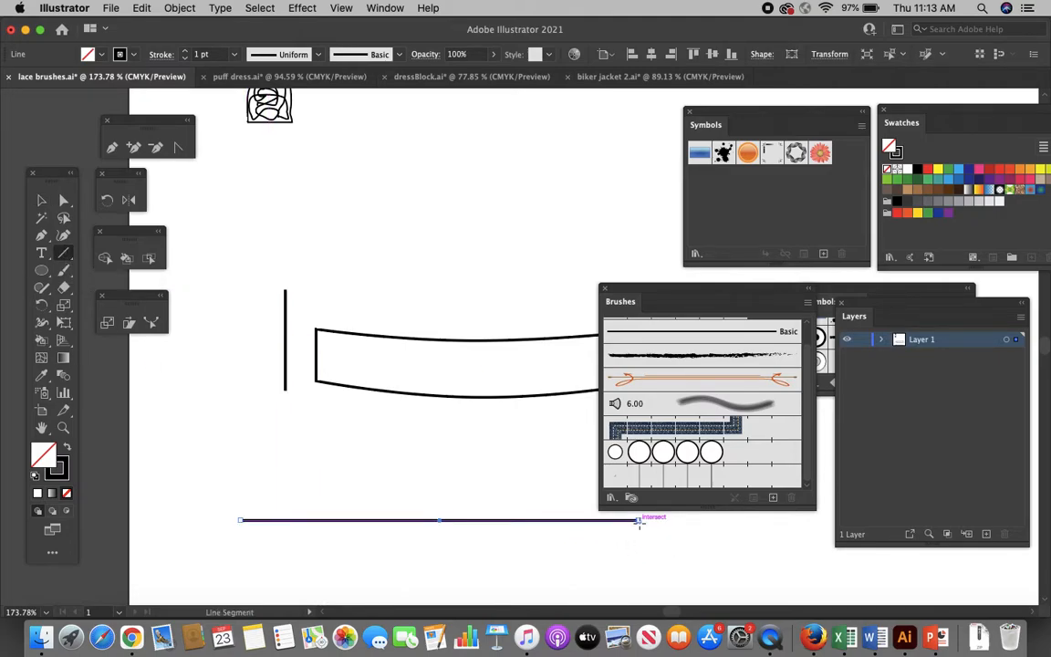
click(669, 476)
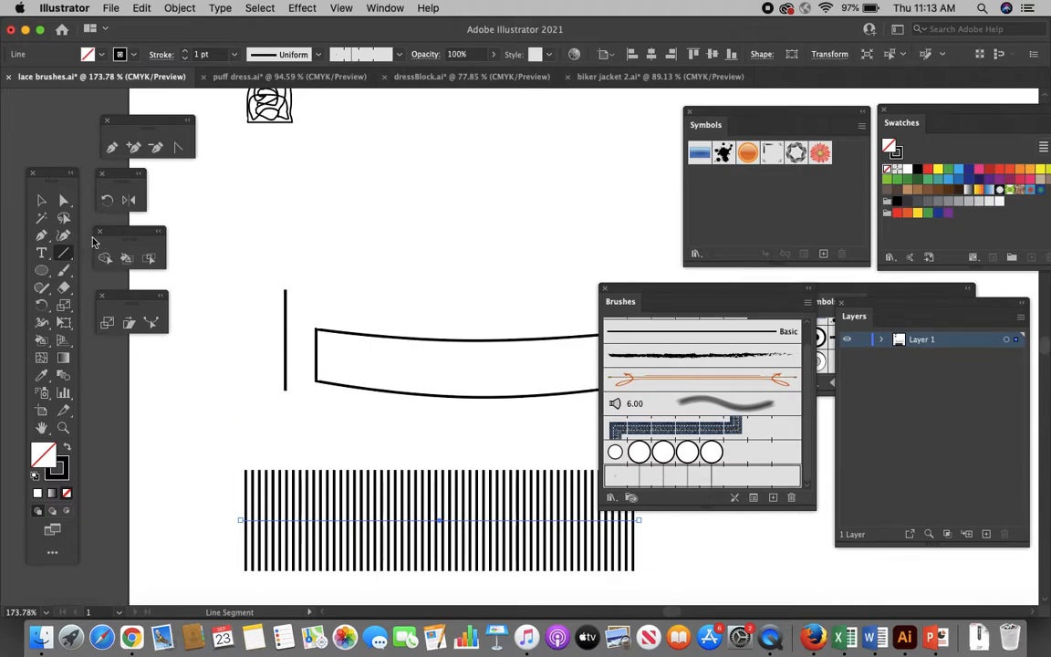
Step: Select the ribbed line below the curved band and set its stroke weight to 0.5 pt
click(61, 200)
click(314, 218)
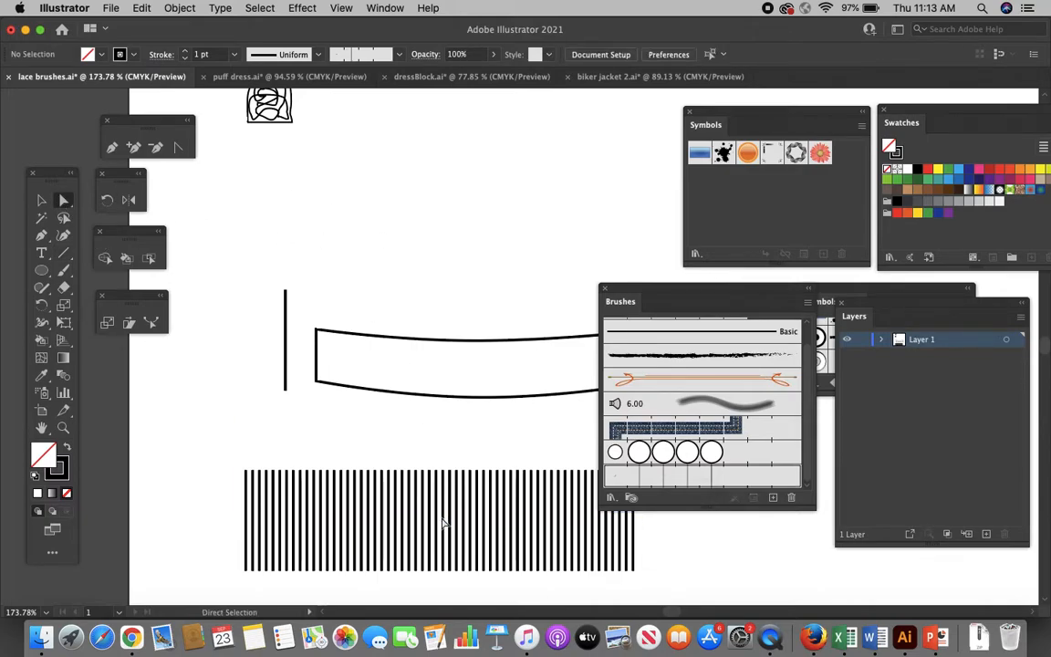
click(442, 521)
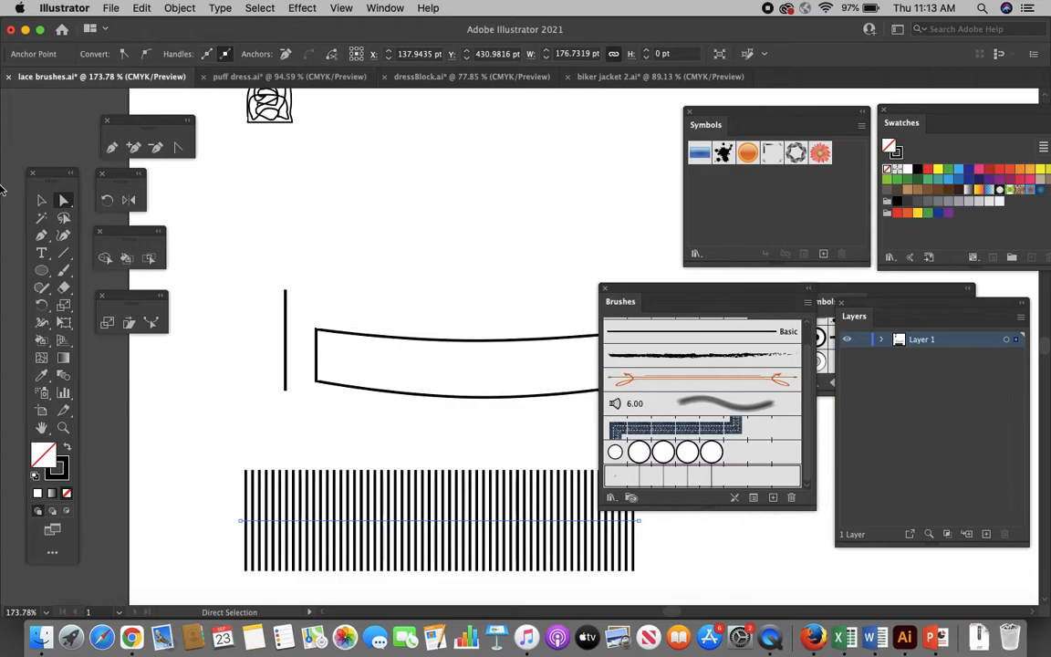
click(41, 201)
click(321, 539)
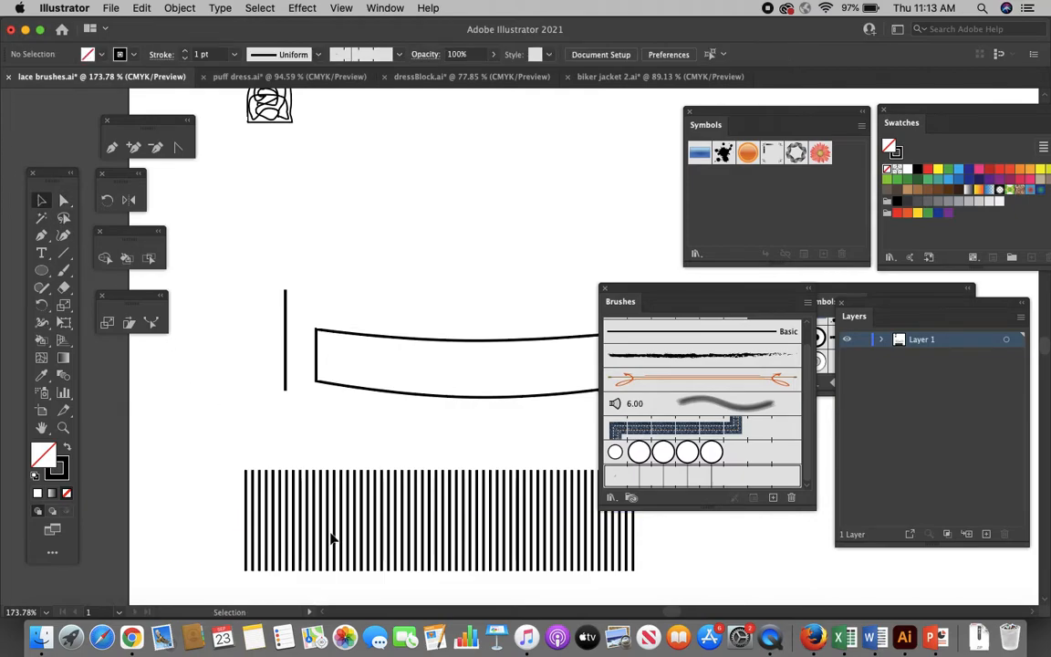
click(336, 523)
click(234, 54)
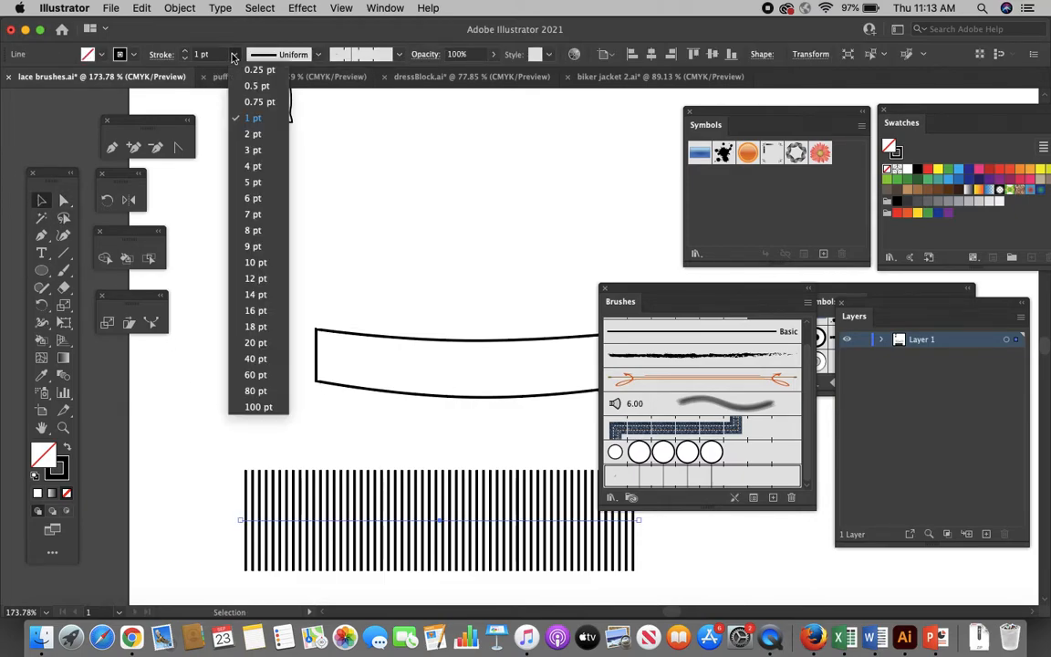
click(256, 86)
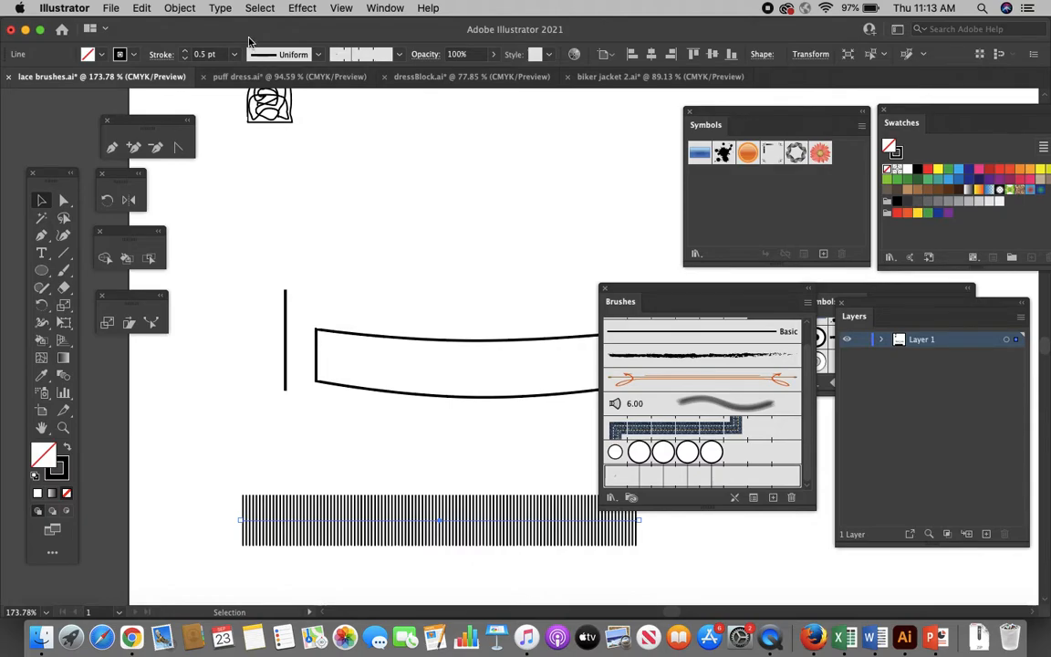
Step: Try to bend the middle of the ribbed line downward with the Reshape tool, and undo the bend
click(422, 393)
click(369, 492)
click(389, 529)
click(151, 322)
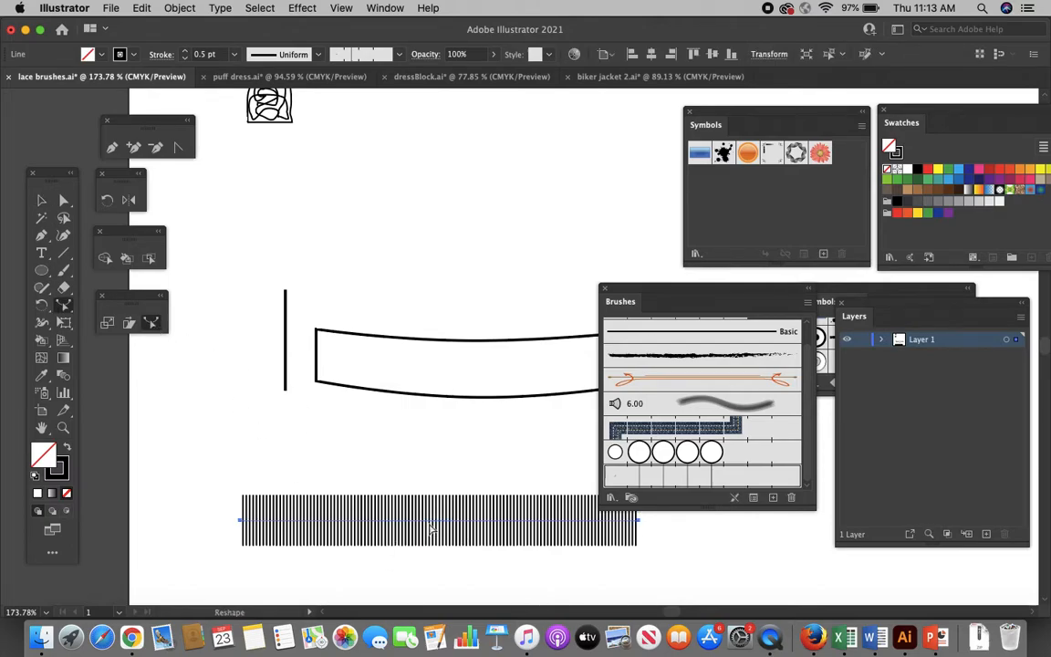
drag(431, 527, 428, 569)
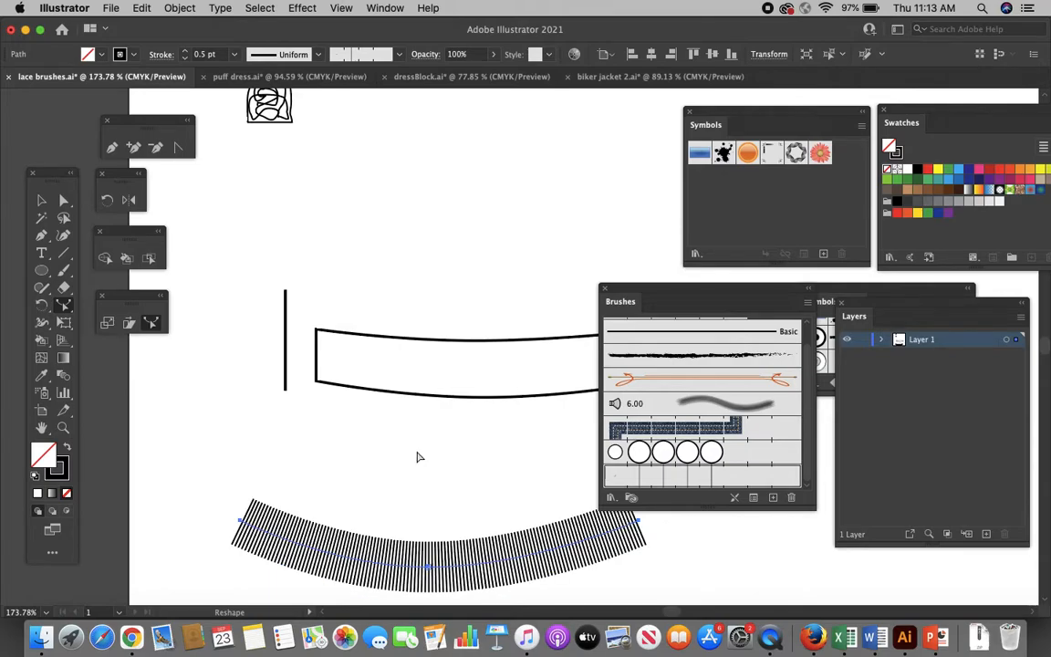
key(super+z)
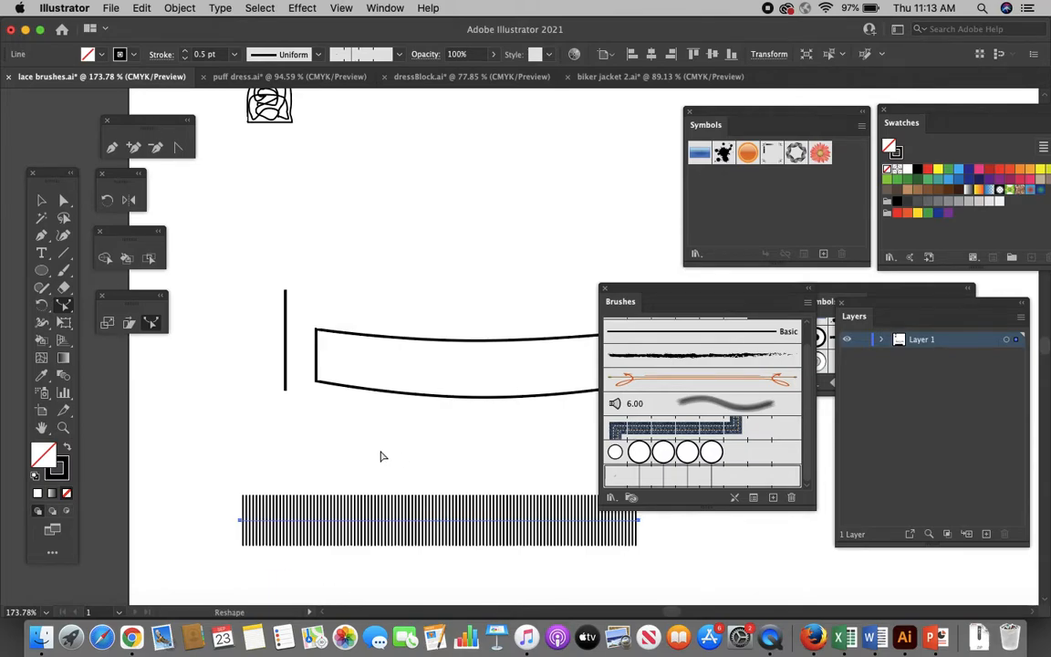
Step: Draw a horizontal line across the middle of the curved band and apply the rib brush to it
scroll(368, 365, right, 5)
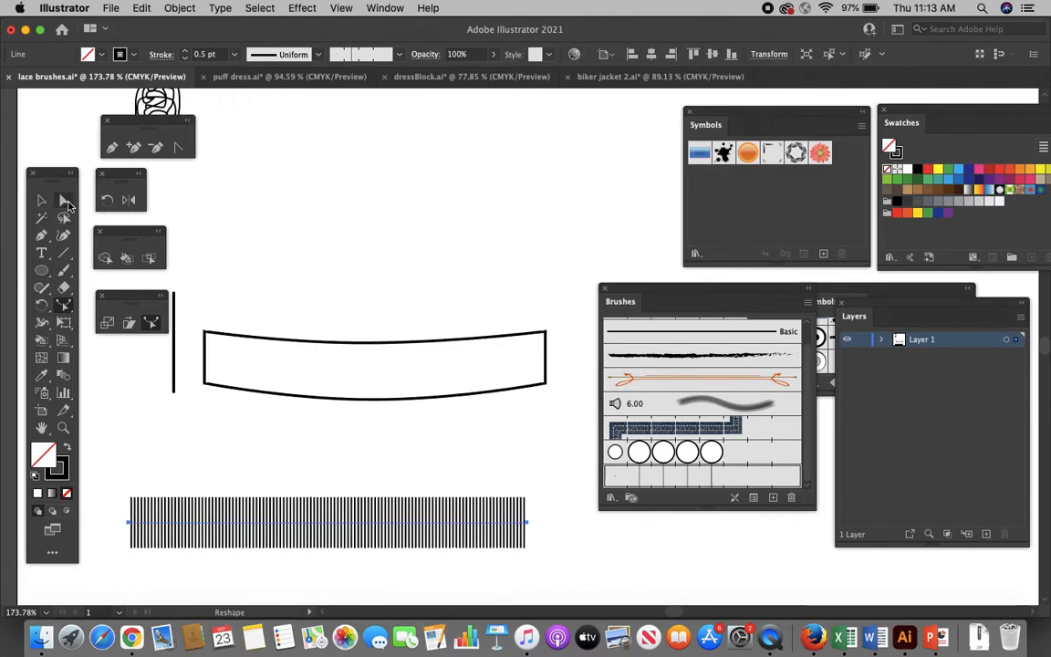
click(62, 252)
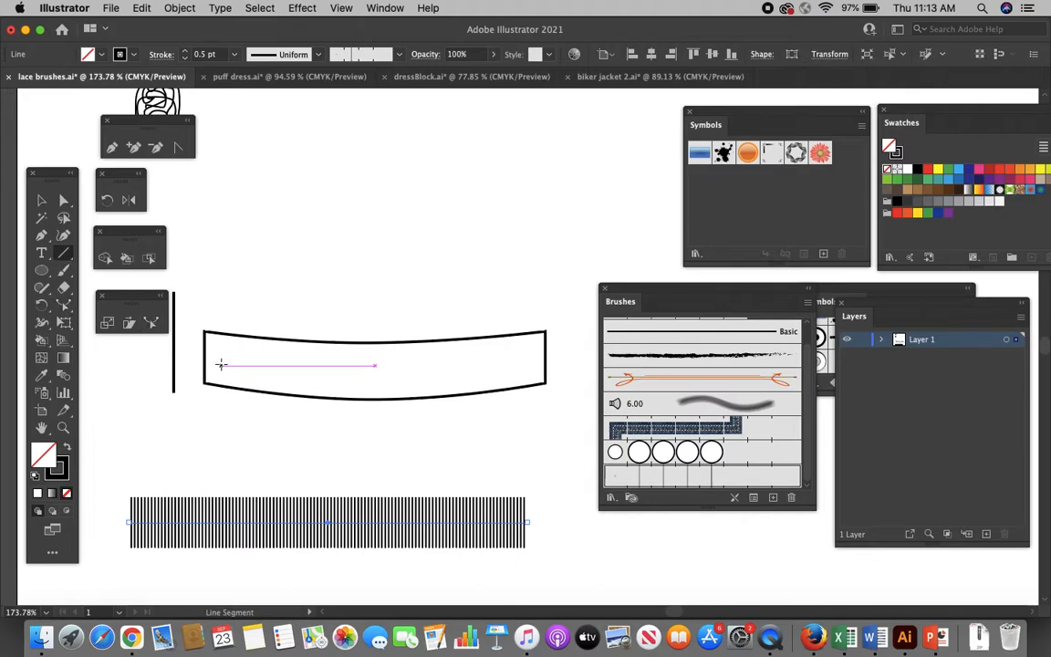
drag(209, 355, 546, 355)
click(691, 477)
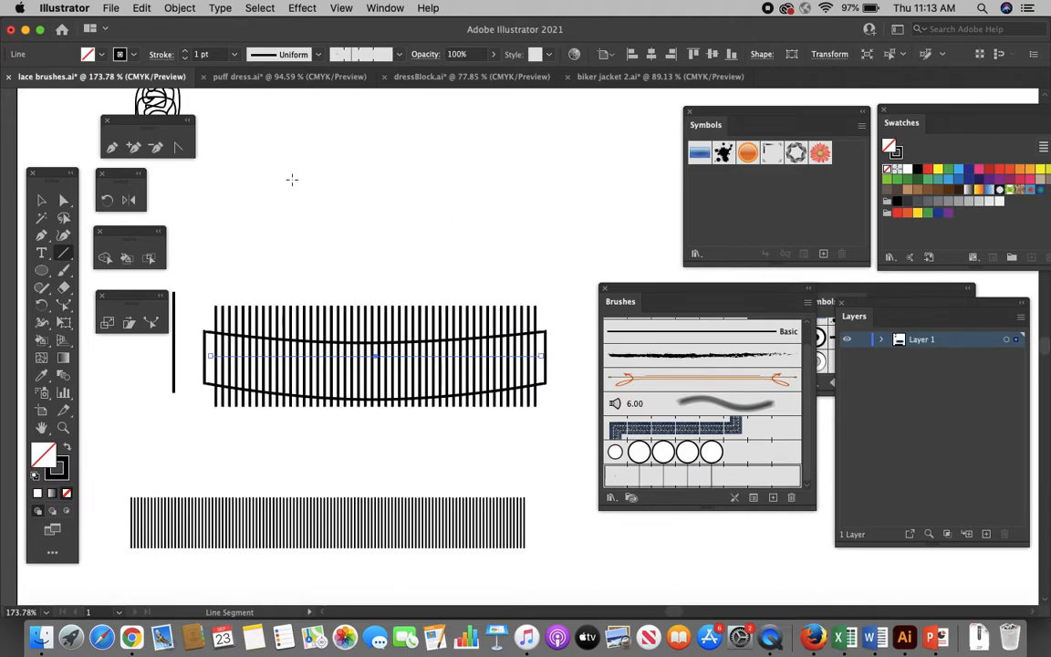
Step: Set the stroke weight of the ribbed line across the curved band to 0.5 pt
click(234, 58)
click(258, 86)
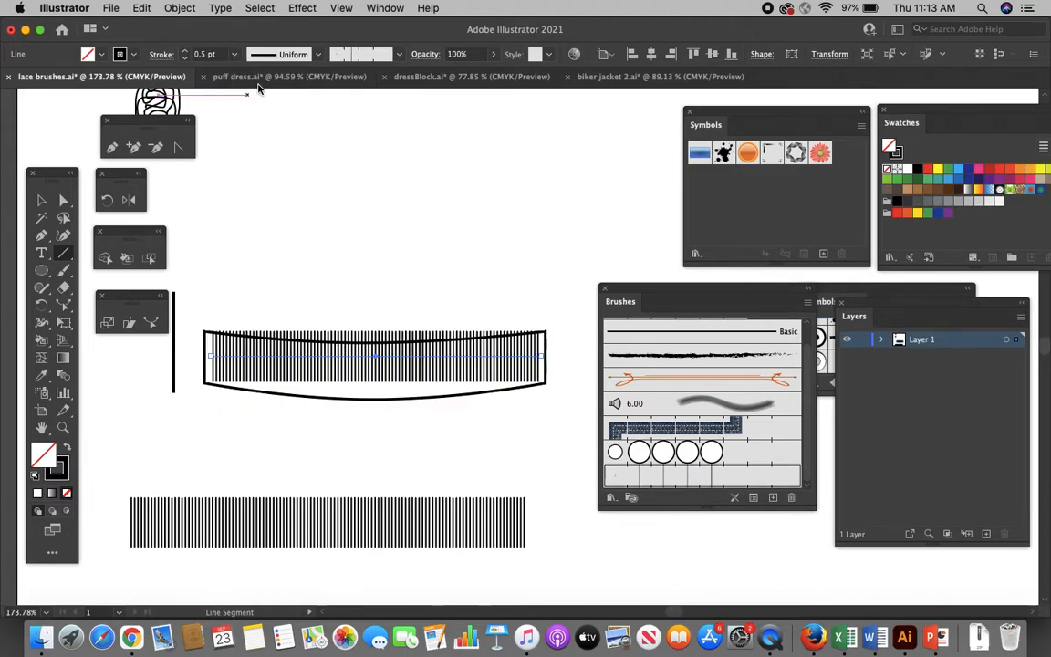
click(63, 200)
click(388, 247)
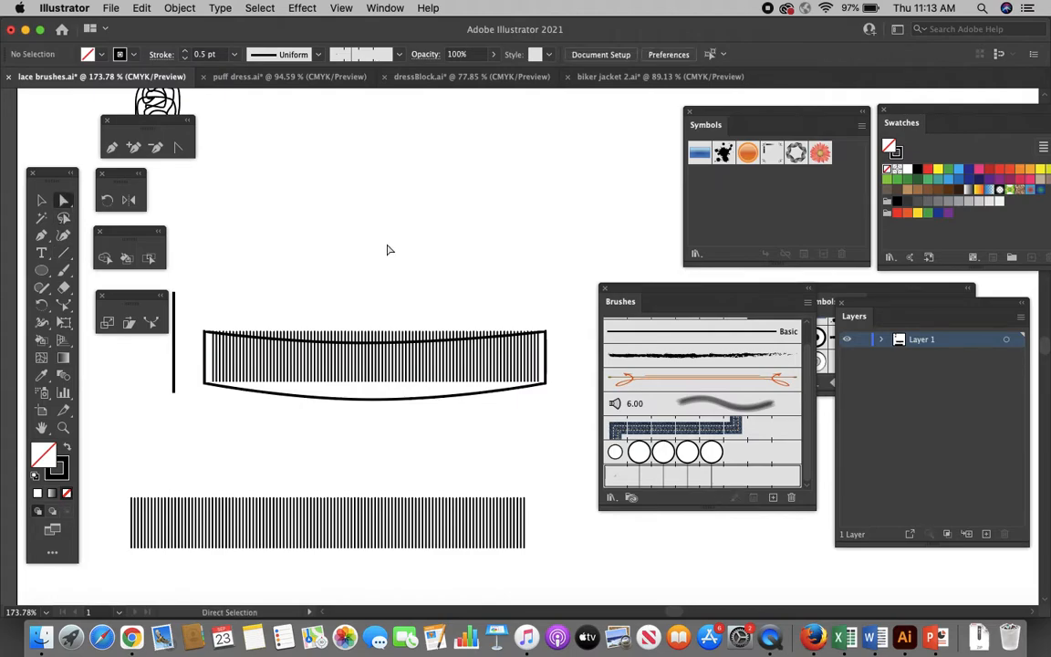
Step: Bend the ribbed line's middle downward with the Reshape tool to follow the band, and stretch its end to the band's left edge
click(372, 357)
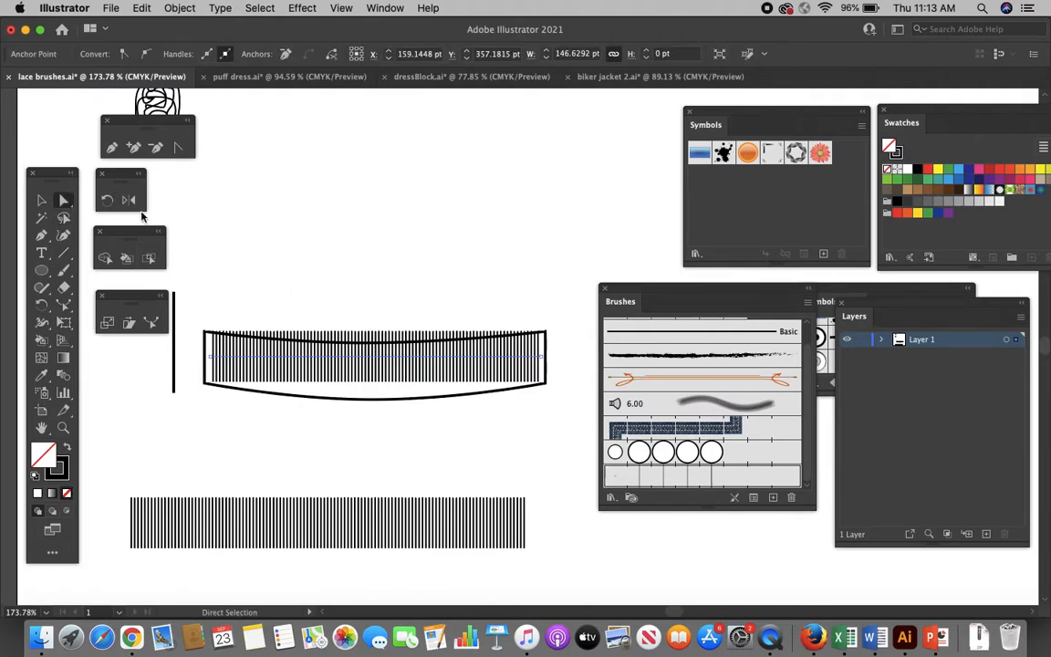
click(152, 322)
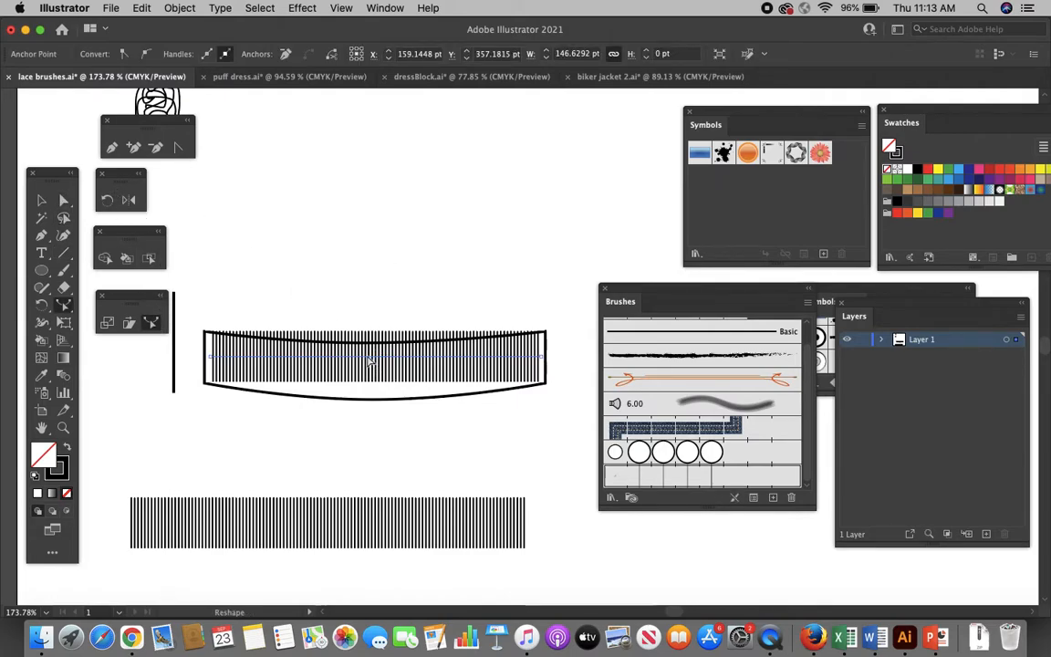
drag(369, 363, 365, 378)
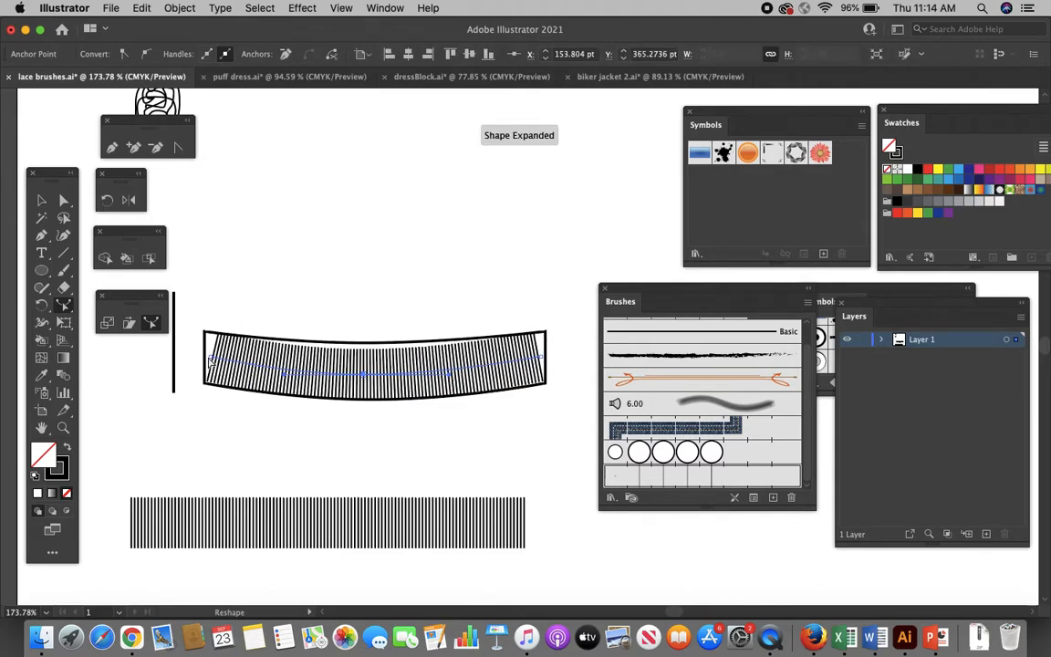
drag(210, 356, 201, 354)
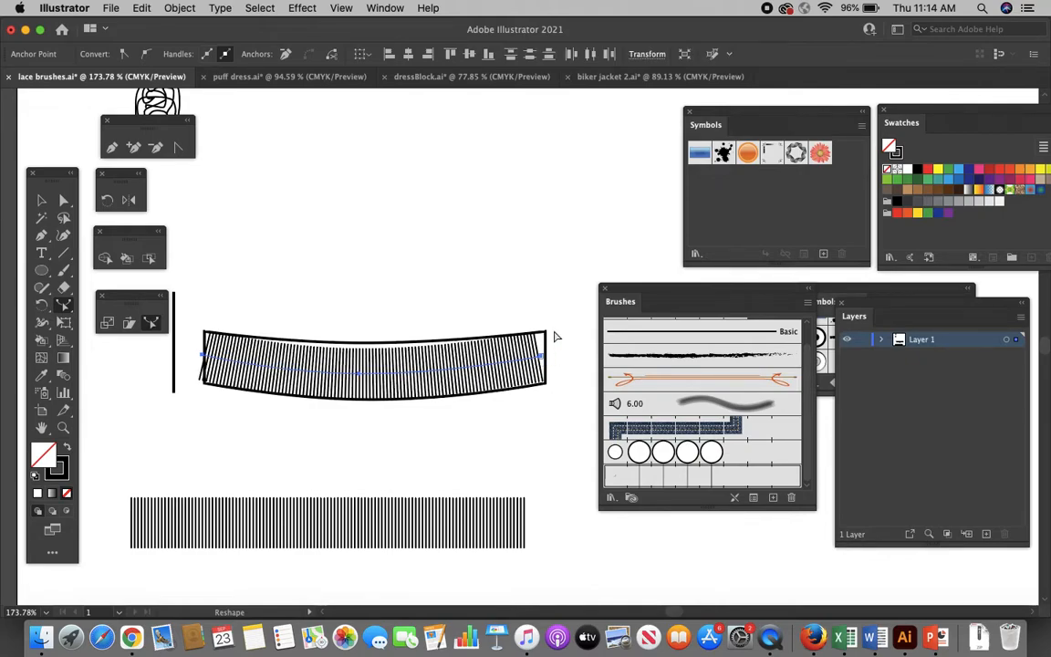
Step: Delete the bent ribbed line from the band and move the straight ribbed line below it closer to the band
click(349, 281)
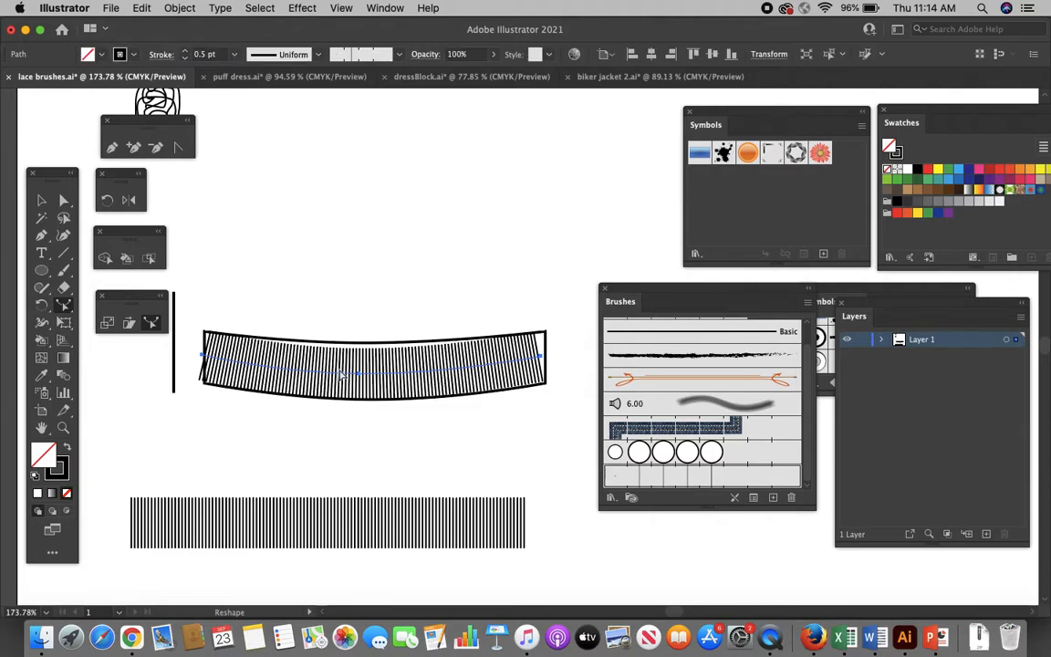
key(Delete)
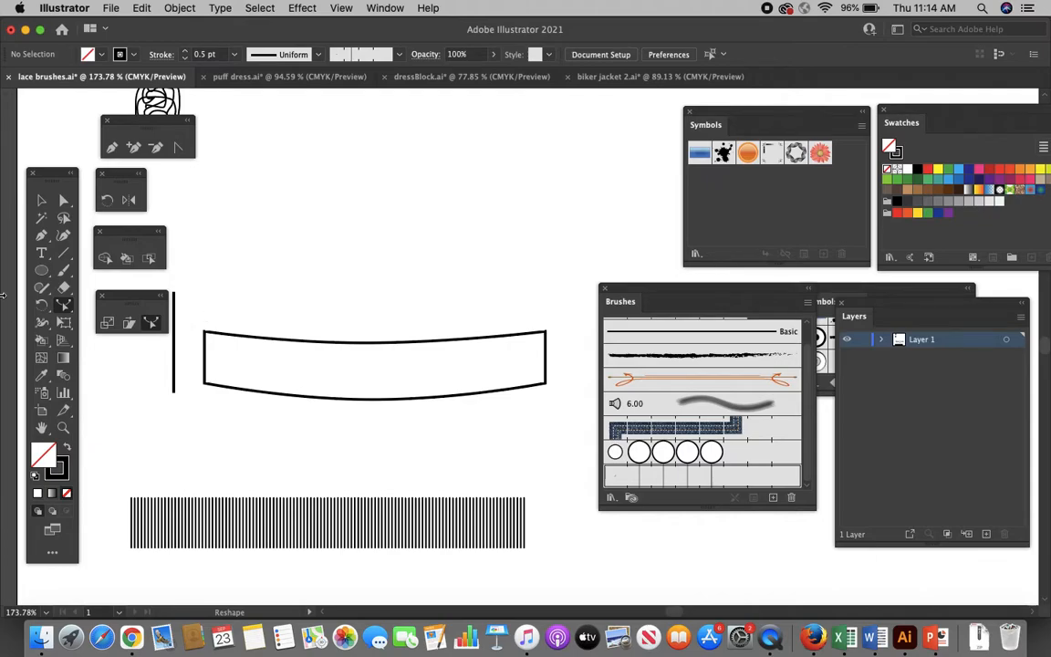
click(41, 200)
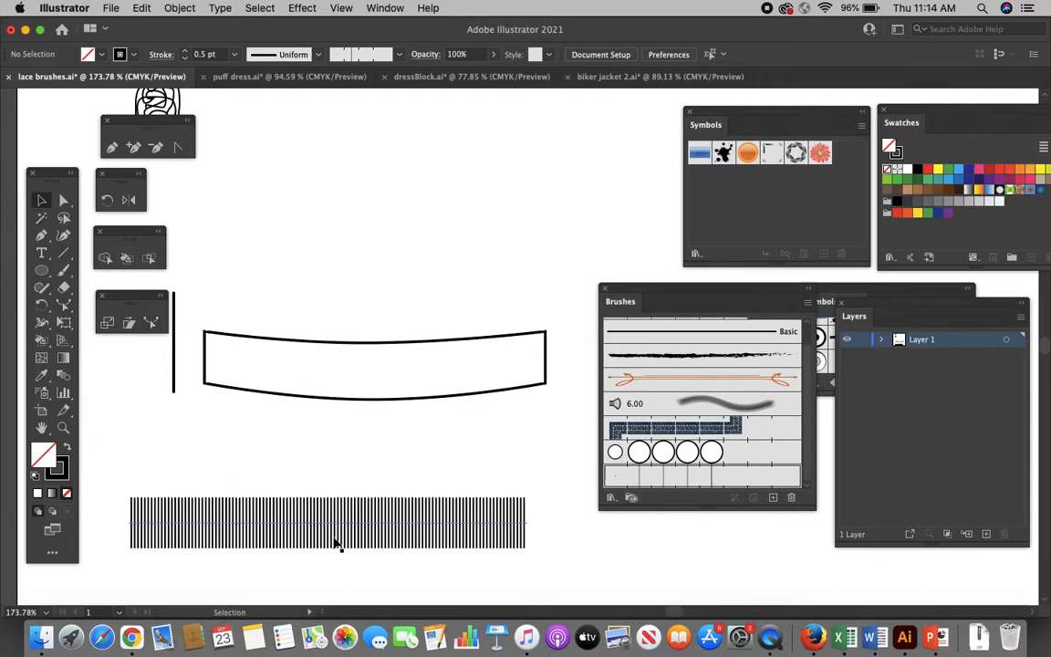
click(352, 507)
click(312, 476)
mouse_move(310, 526)
mouse_down()
mouse_move(363, 379)
mouse_move(351, 496)
mouse_up()
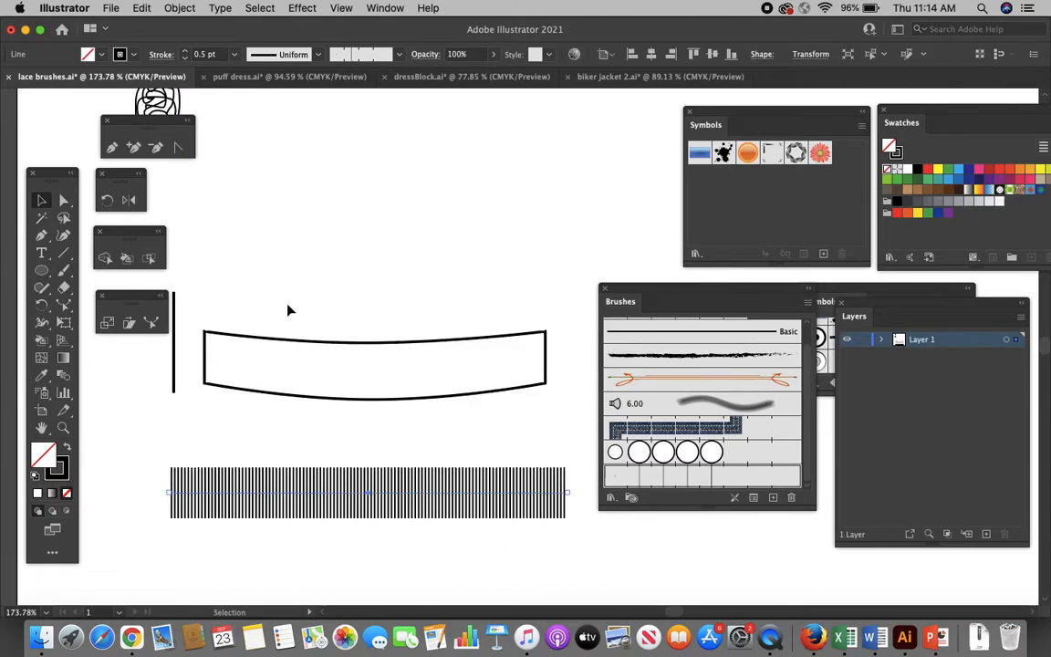
Step: Set the stroke weight of the ribbed line below the band to 0.75 pt
click(234, 54)
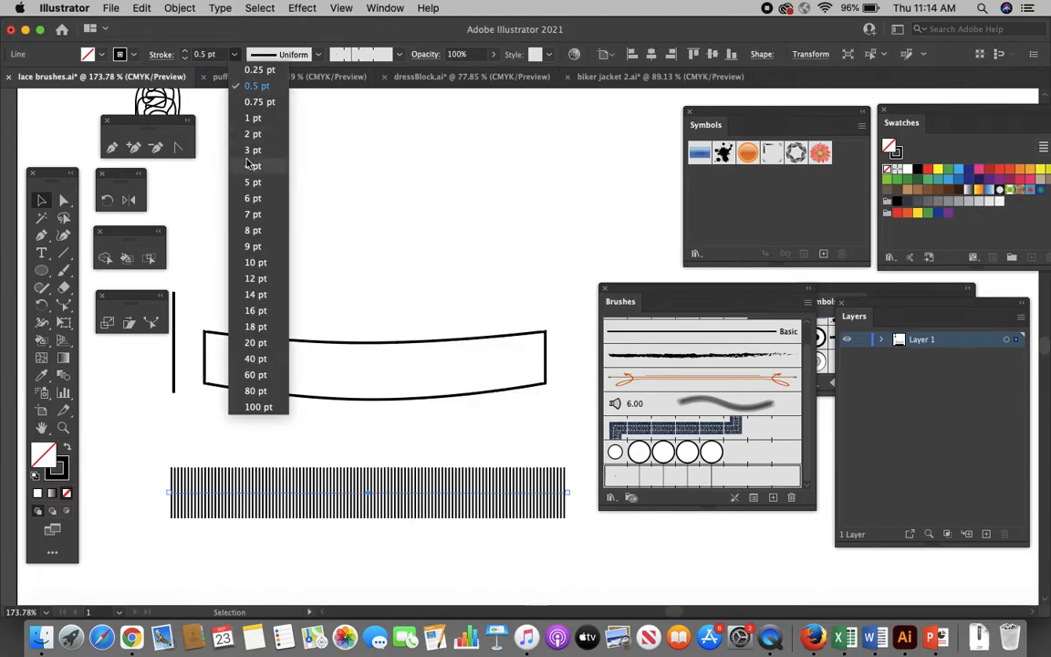
click(256, 102)
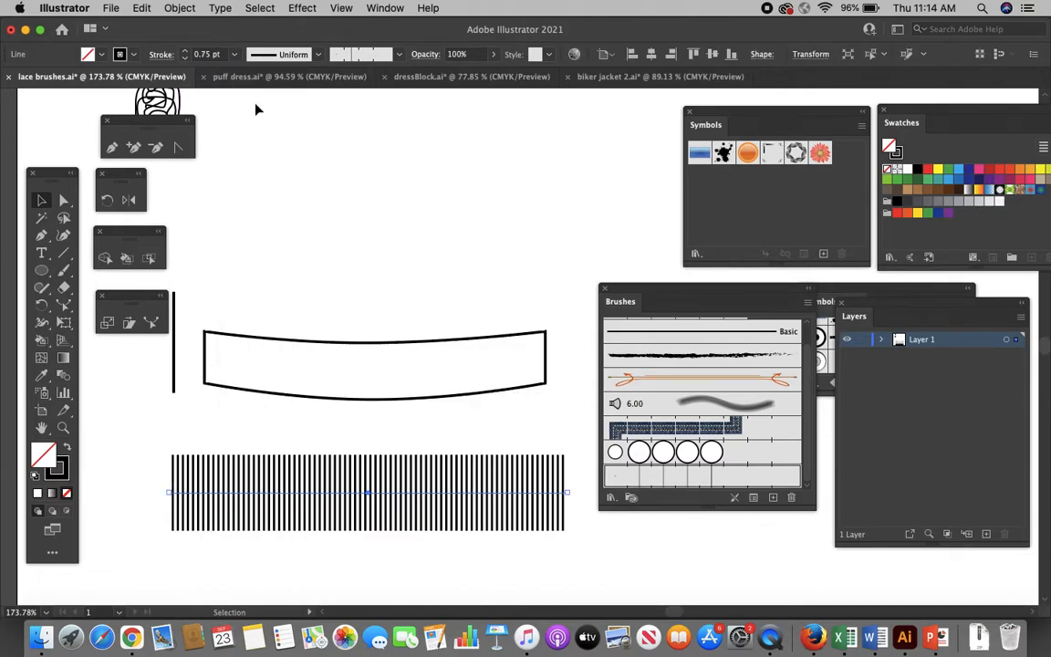
click(364, 434)
Step: Move the curved band outline slightly up and to the right, and copy it to the clipboard
mouse_move(310, 344)
mouse_down()
mouse_move(340, 347)
mouse_move(339, 338)
mouse_move(326, 361)
mouse_move(359, 356)
mouse_move(328, 323)
mouse_move(319, 341)
mouse_up()
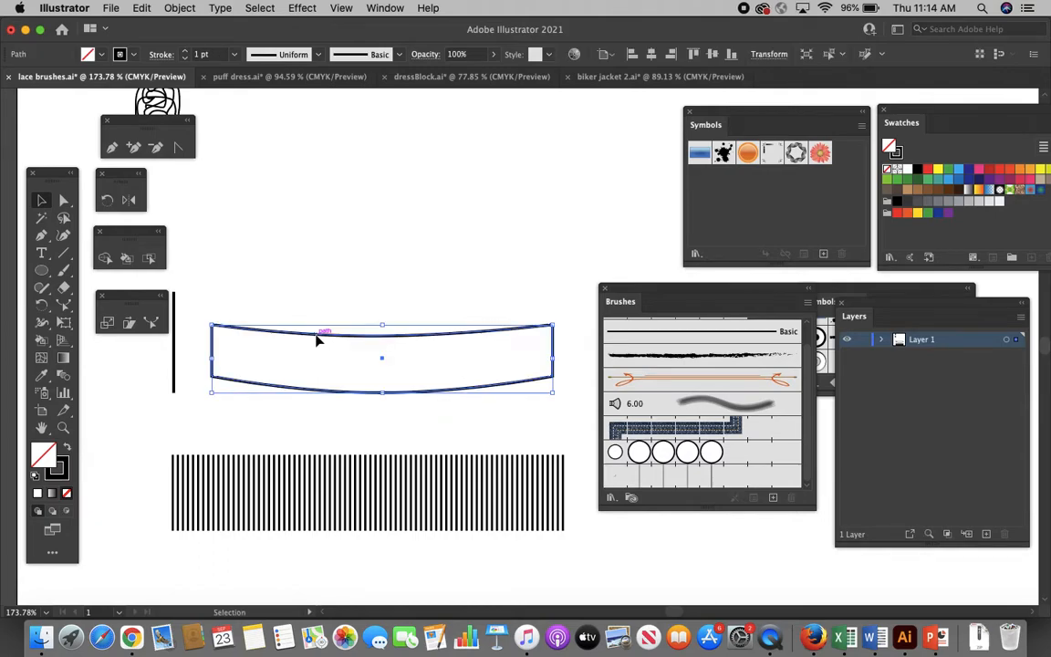
click(339, 450)
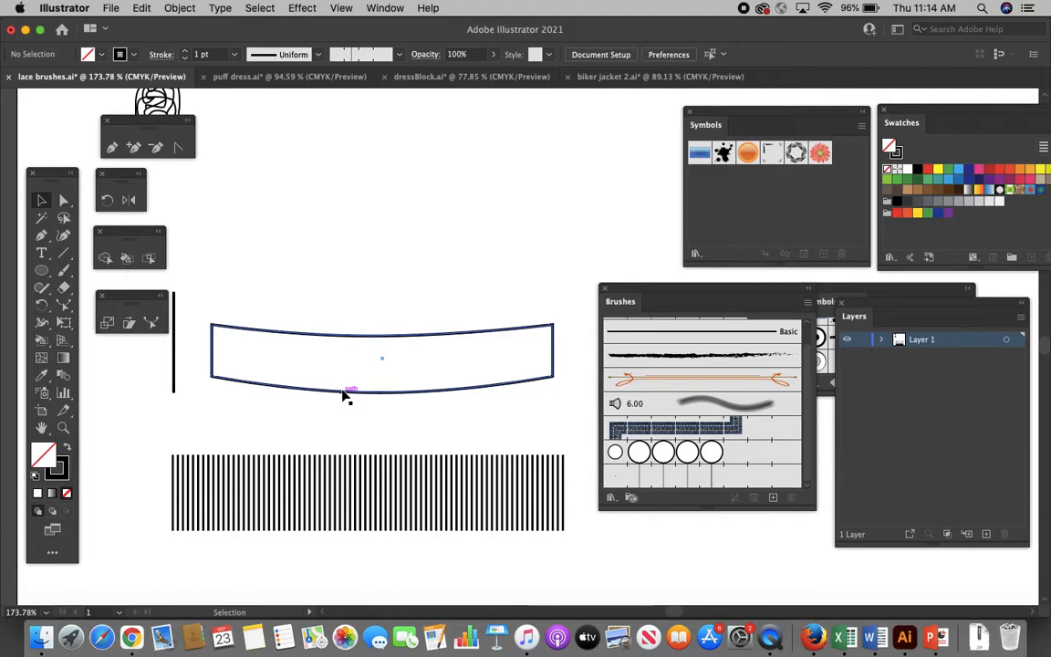
click(346, 394)
click(141, 7)
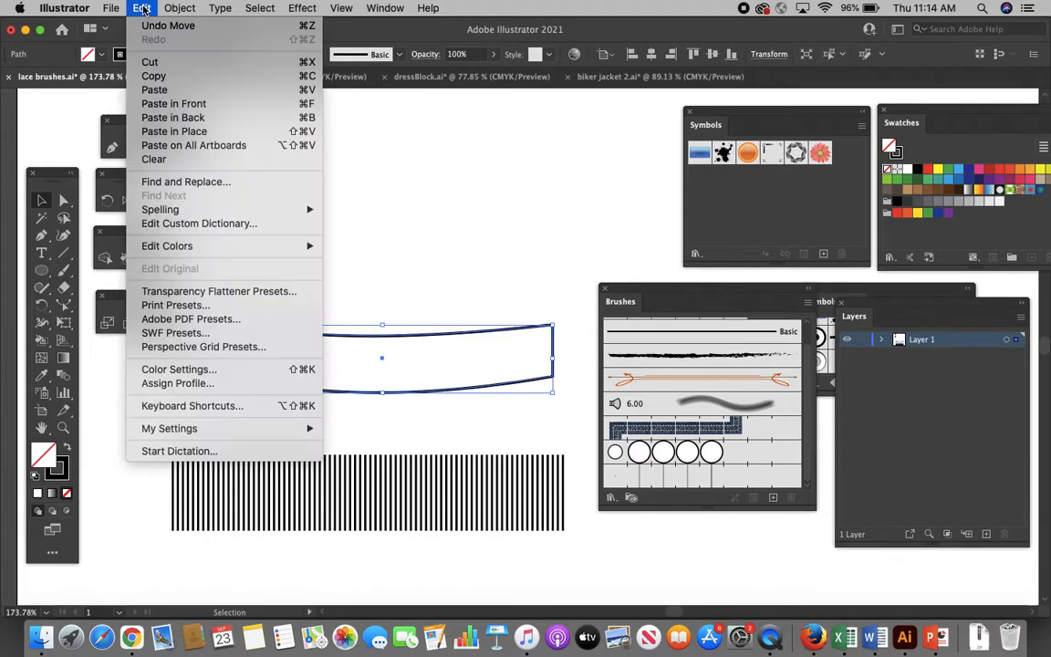
click(172, 79)
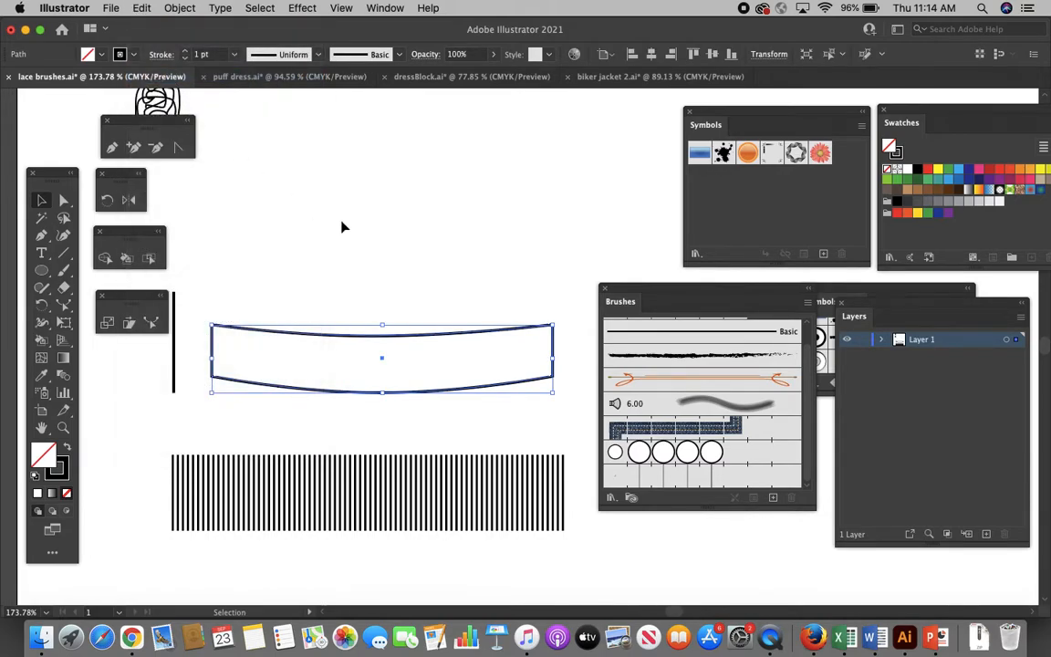
click(340, 227)
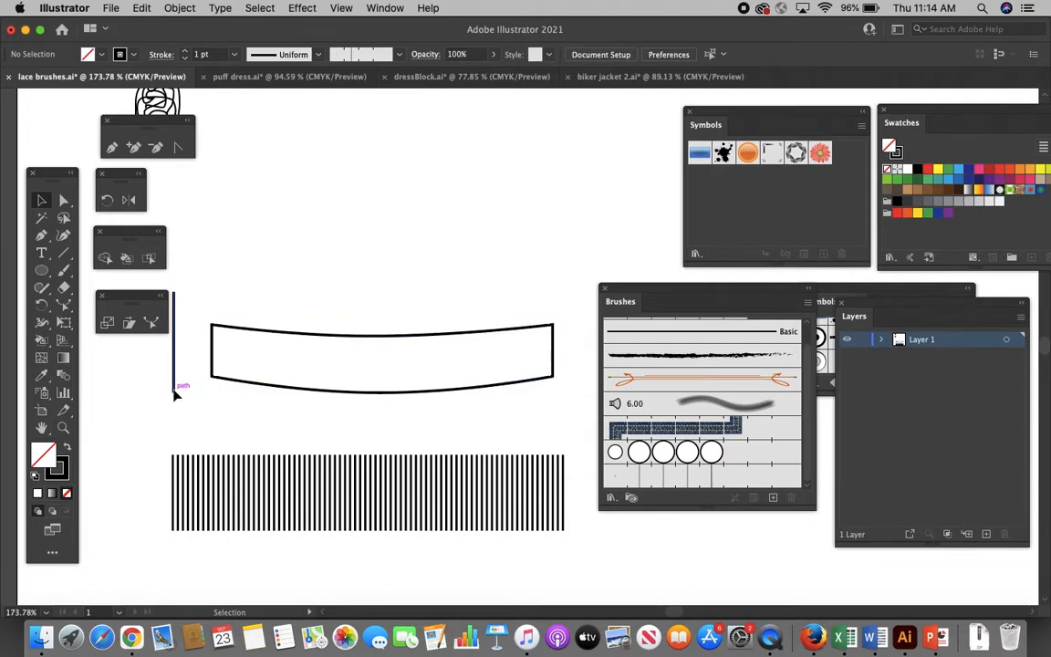
Step: Move the vertical line away to the lower left and place the ribbed line over the curved band so it covers the outline
drag(174, 387, 132, 473)
drag(321, 502, 334, 363)
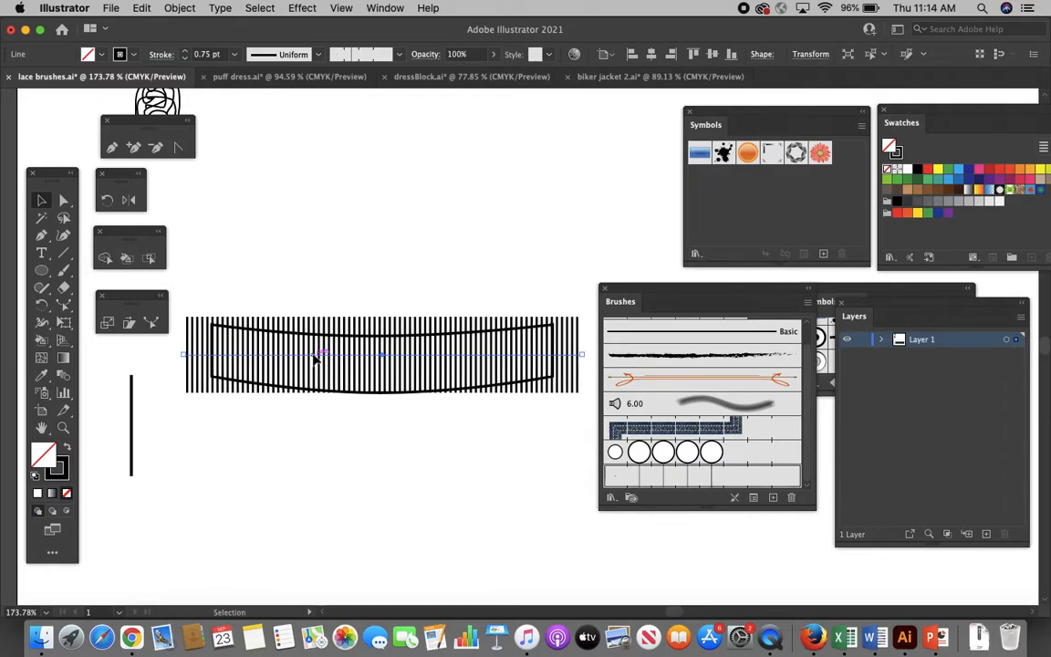
Step: Send the ribbed line to the back, behind the curved band outline
right_click(315, 359)
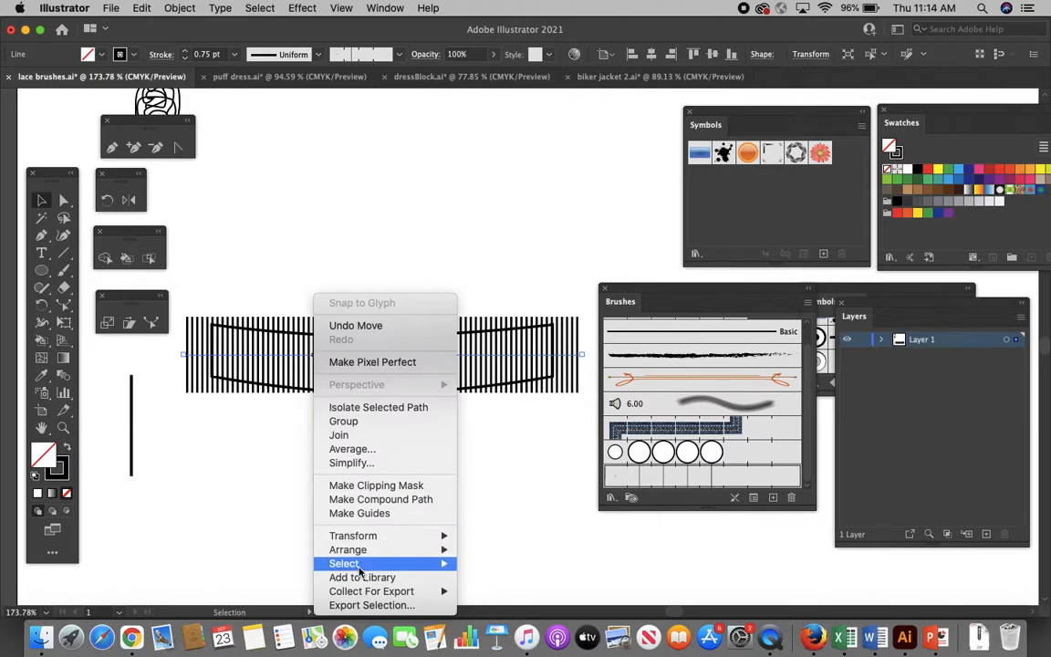
mouse_move(362, 552)
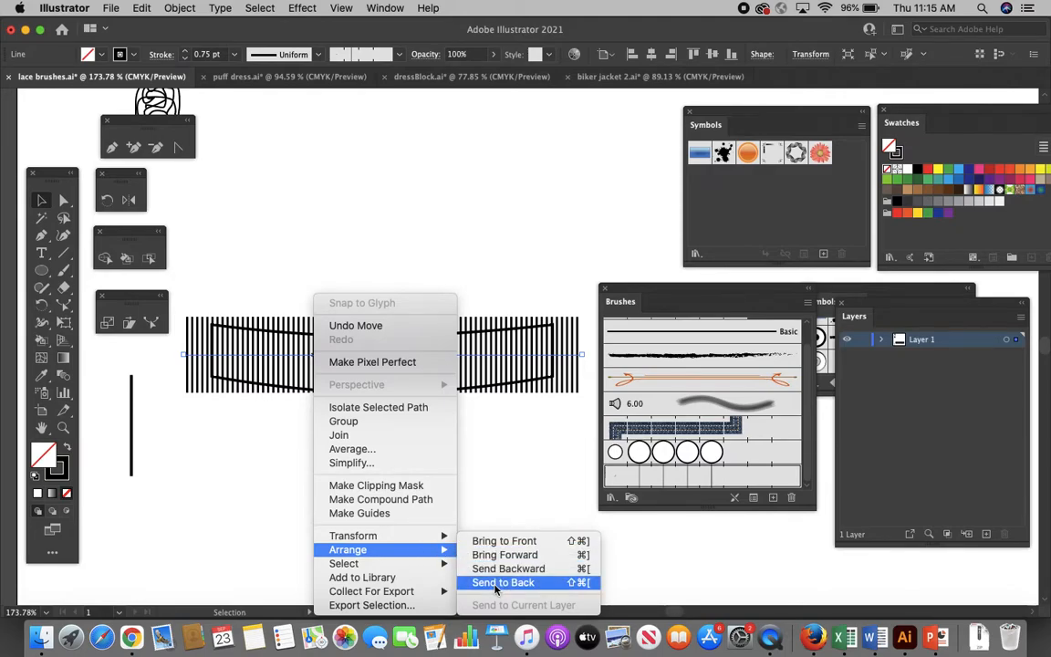
click(494, 585)
click(499, 497)
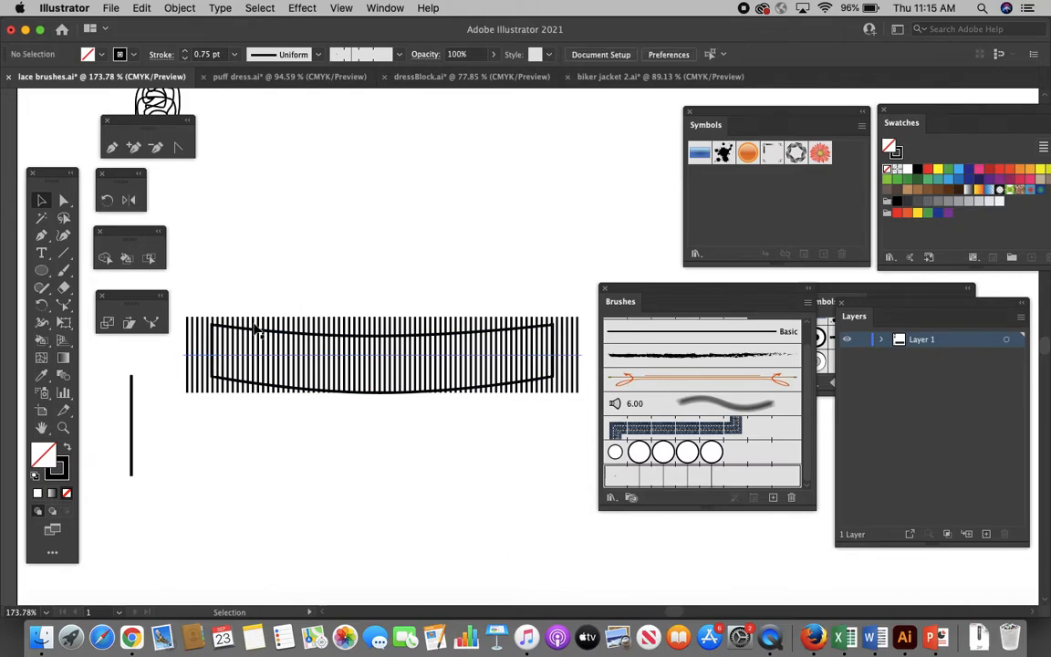
Step: Select the ribbed line and the band outline together and make a clipping mask from them
scroll(265, 332, down, 2)
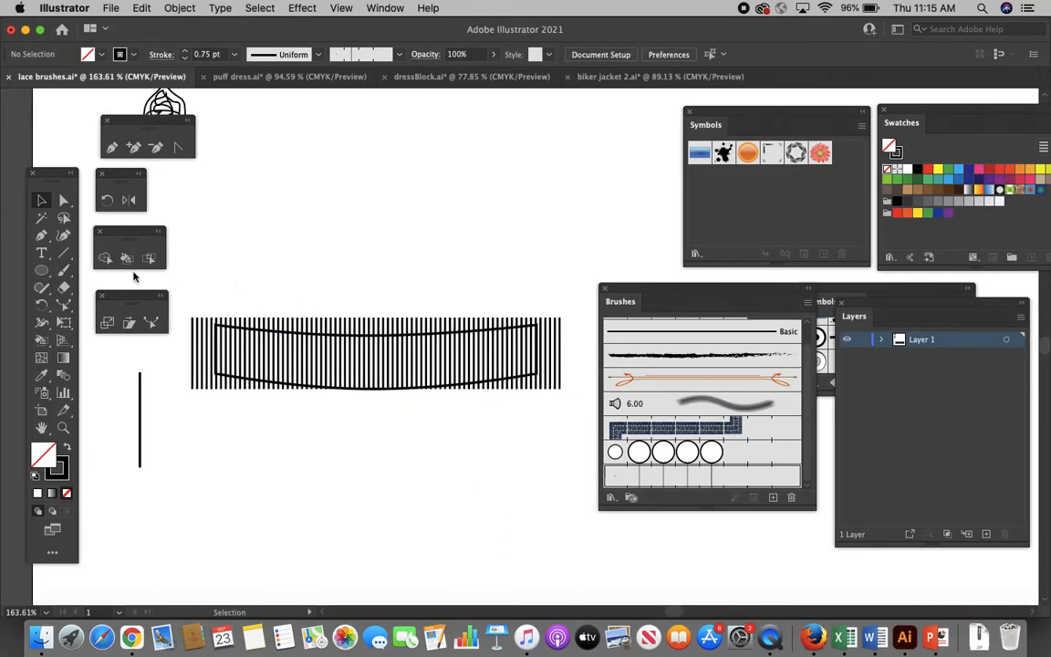
drag(119, 297, 113, 288)
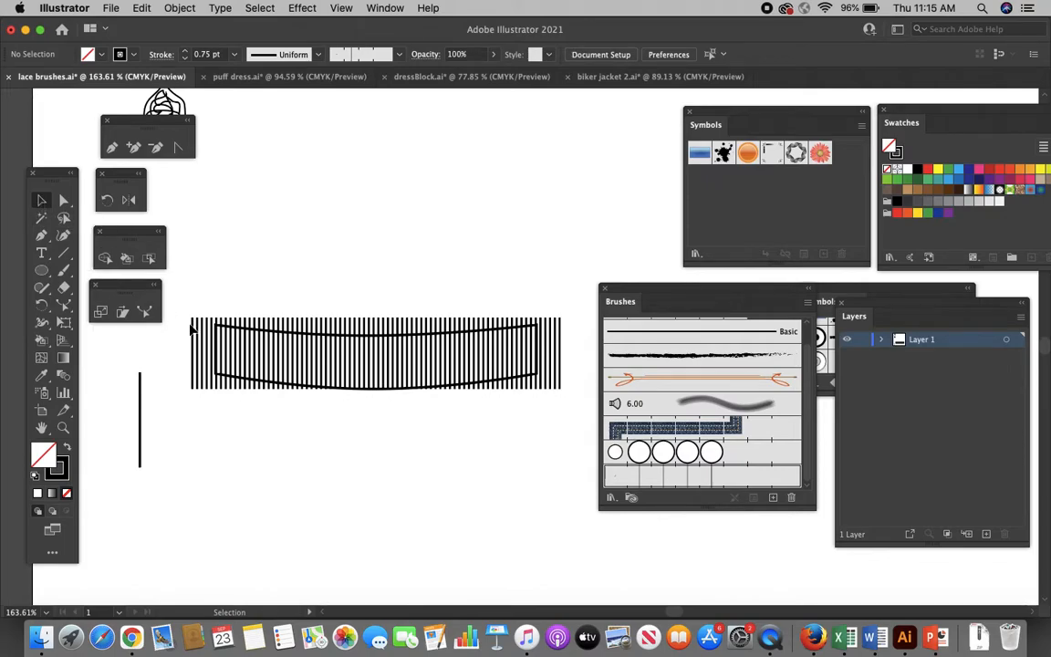
drag(176, 293, 574, 420)
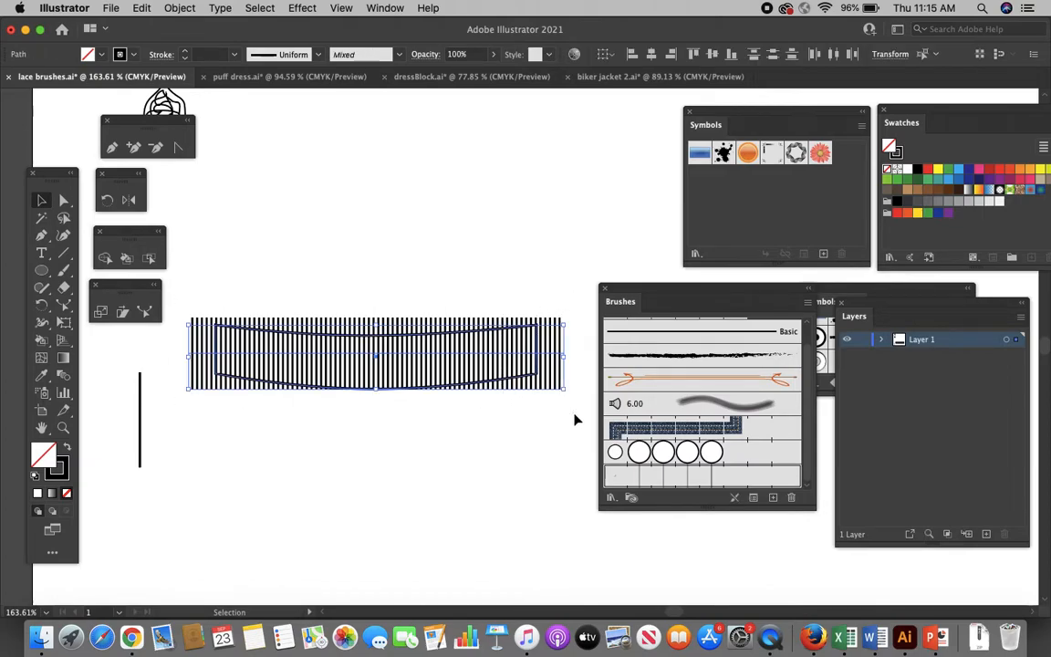
click(180, 8)
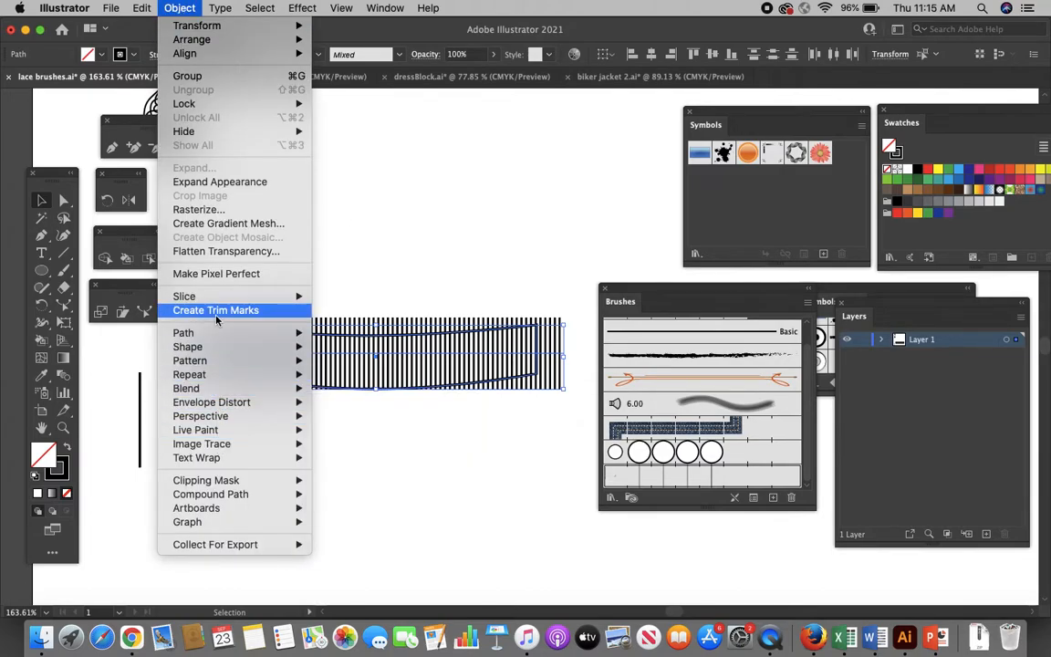
mouse_move(205, 380)
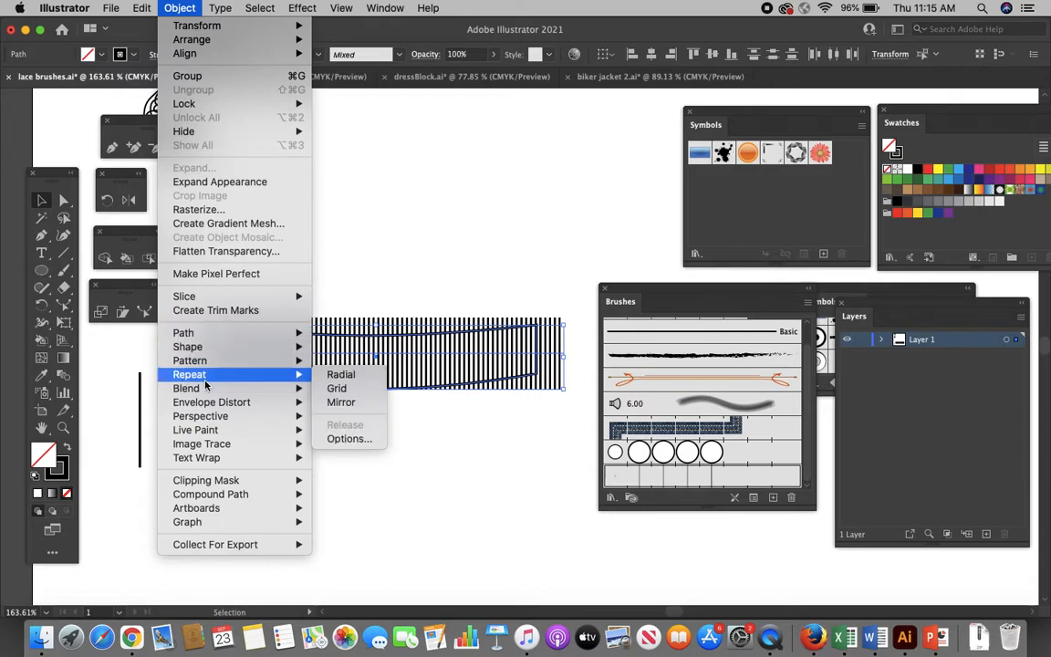
click(345, 480)
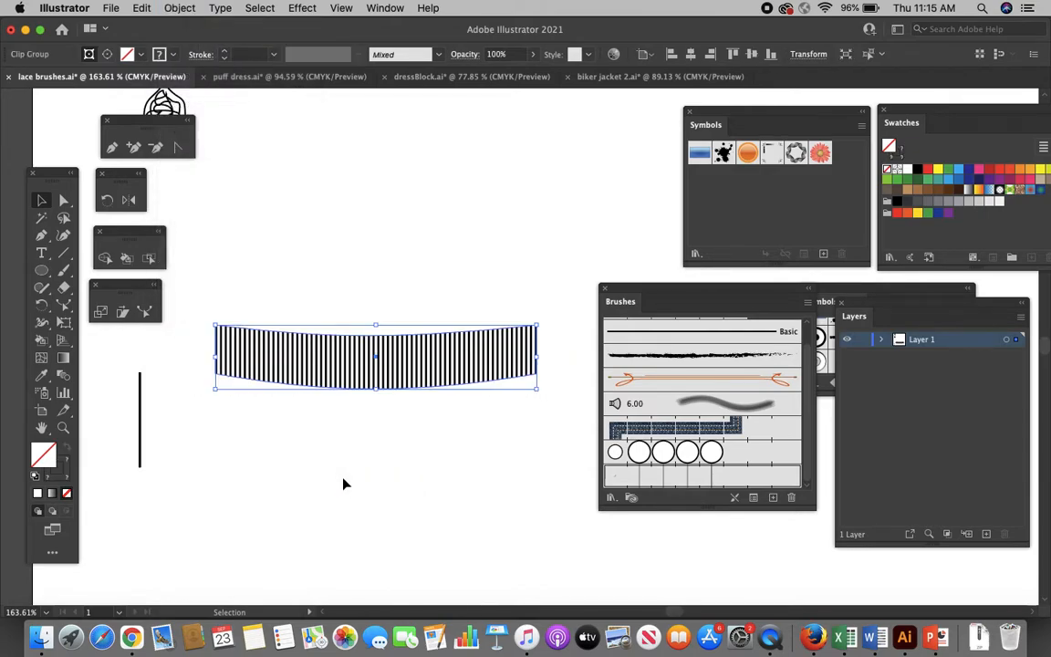
click(346, 477)
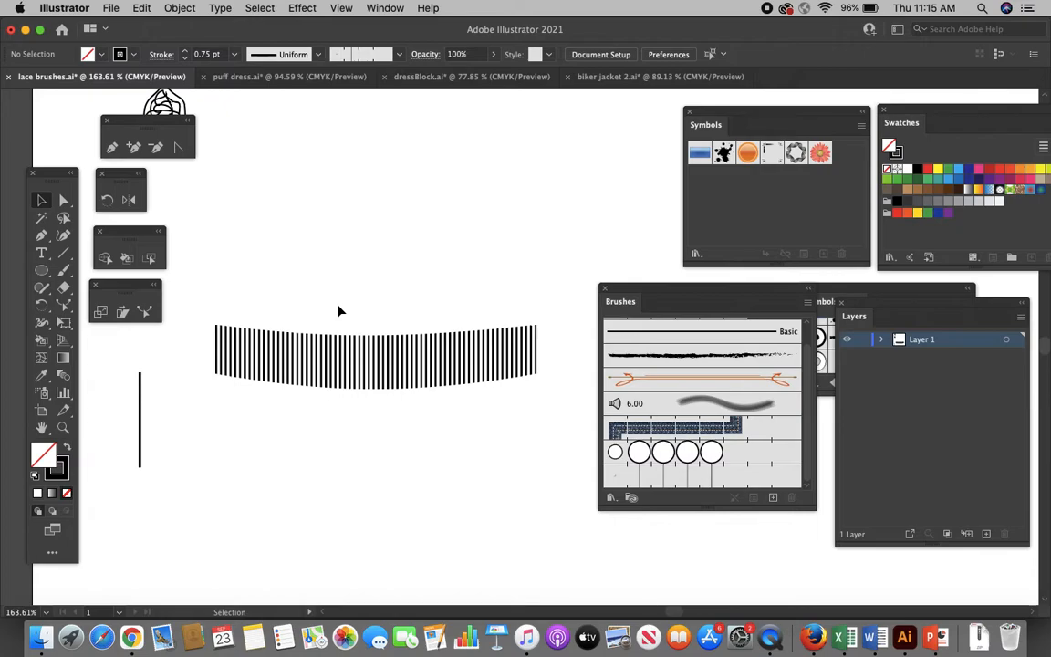
Step: Paste the copied band outline in front of the clipped ribs and group the two
key(super+f)
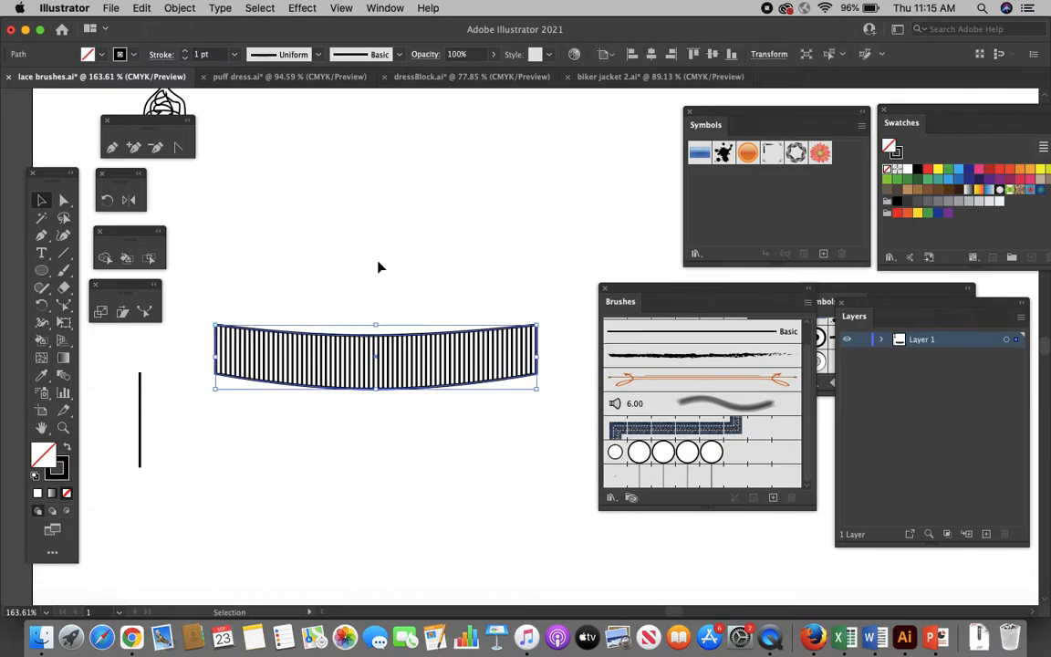
click(387, 252)
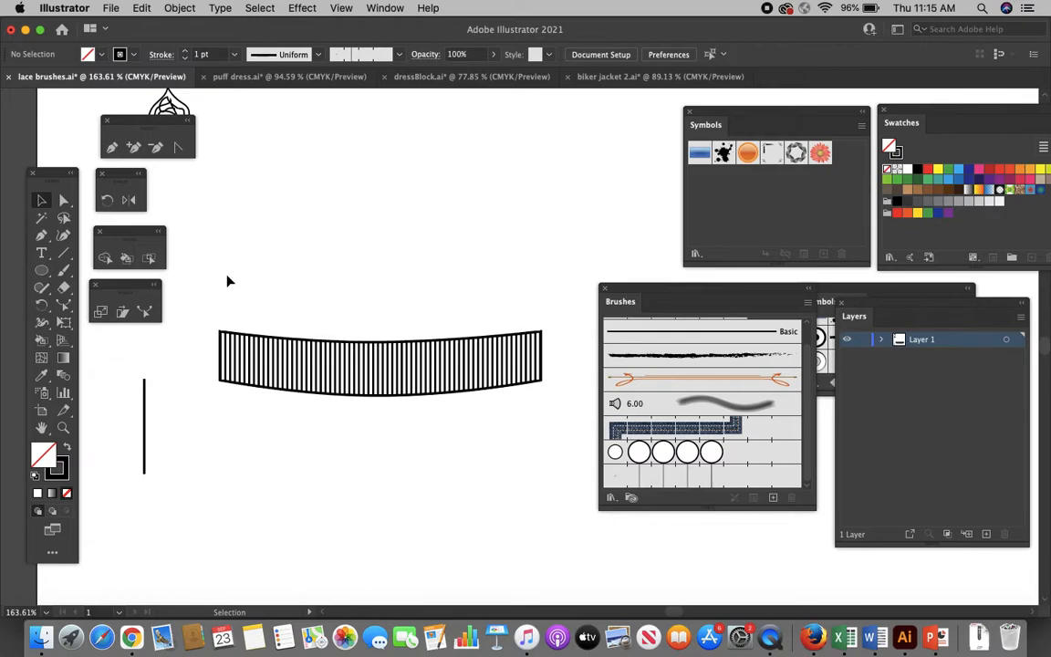
drag(220, 266, 424, 415)
right_click(391, 387)
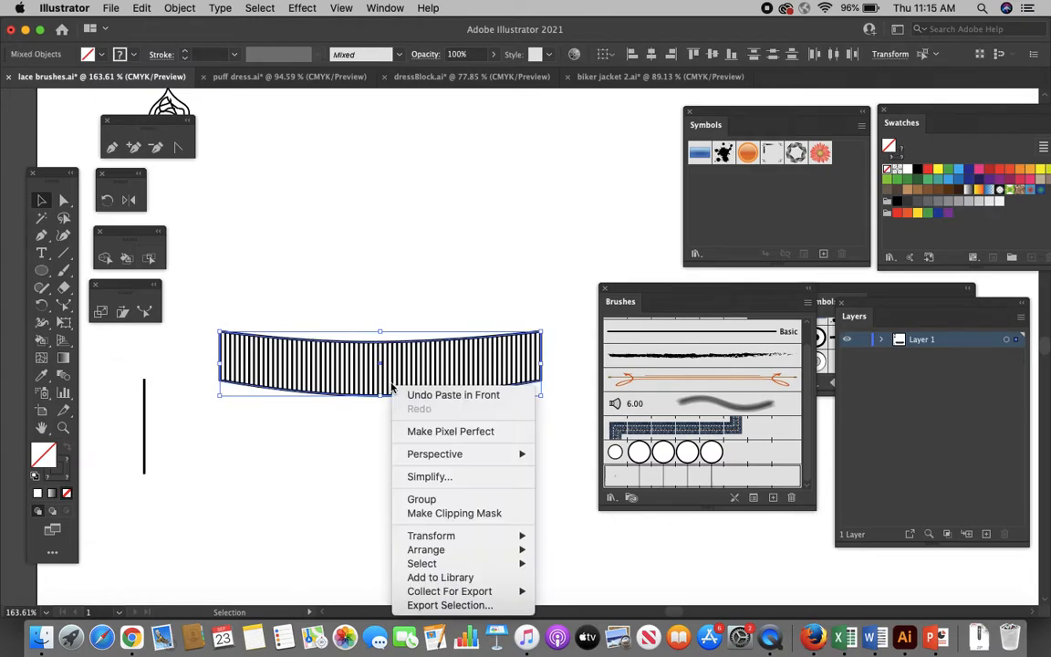
click(421, 498)
click(423, 439)
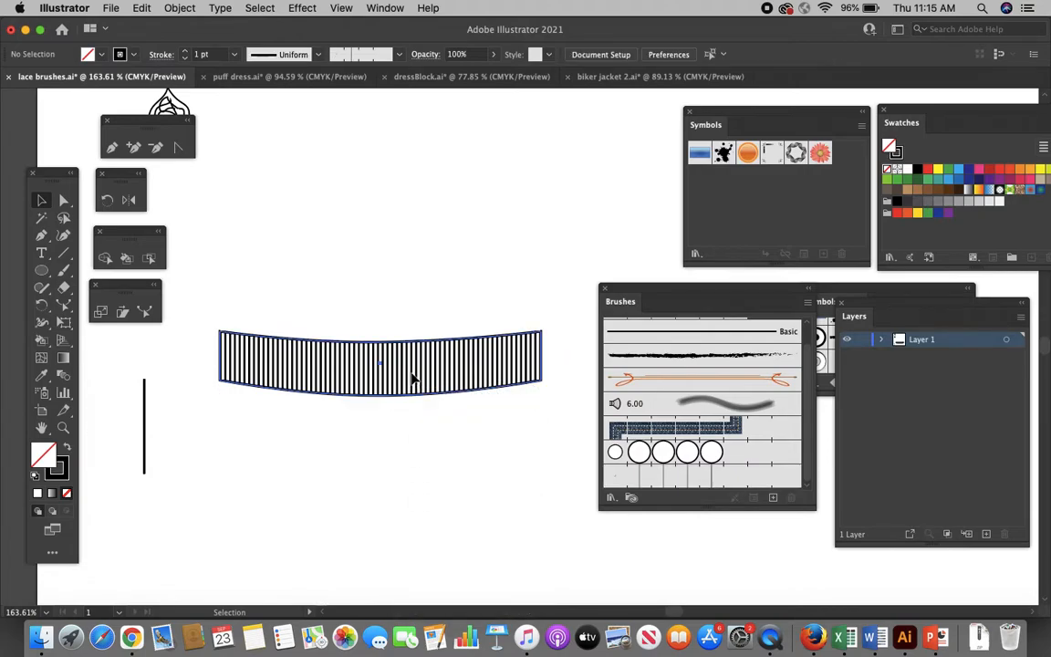
Step: Move the grouped ribbed band upward and draw a wide rectangle of similar width below it
drag(413, 376, 416, 345)
click(404, 485)
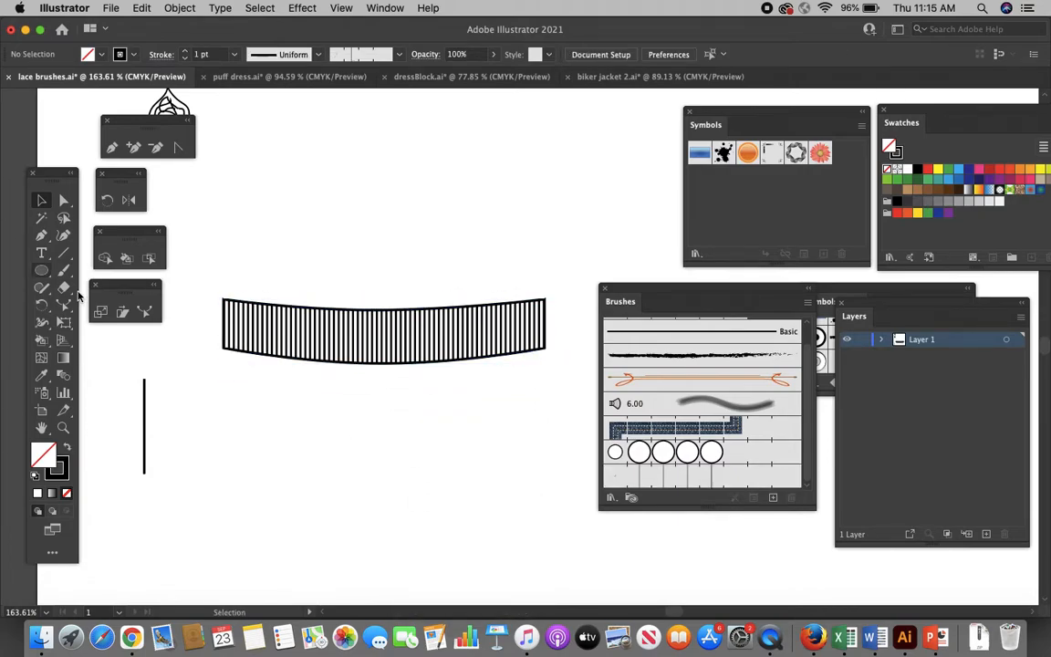
drag(41, 270, 109, 272)
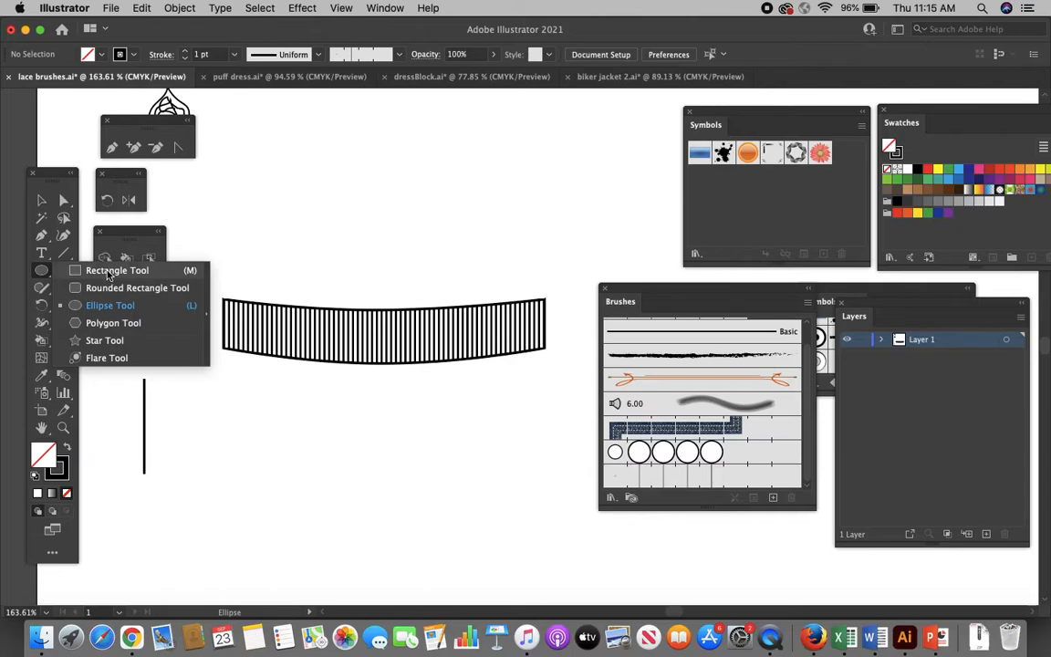
mouse_move(227, 416)
mouse_down()
mouse_move(422, 478)
mouse_move(508, 488)
mouse_move(540, 480)
mouse_up()
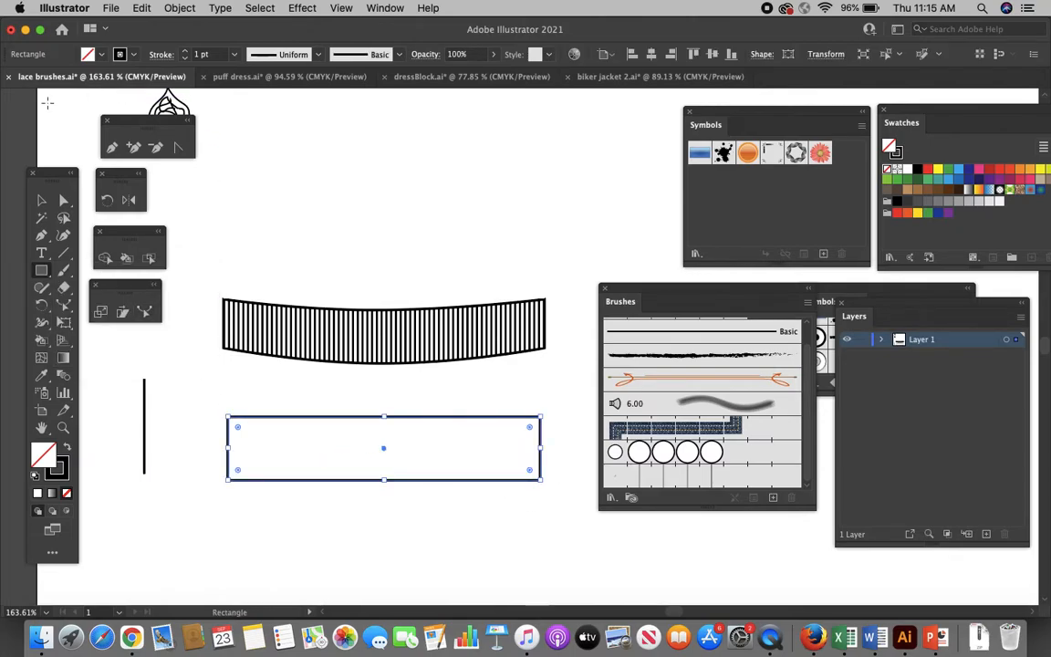
Step: Draw a horizontal line across the middle of the rectangle, apply the rib pattern brush to it and set its stroke to 0.5 pt
click(41, 200)
click(320, 232)
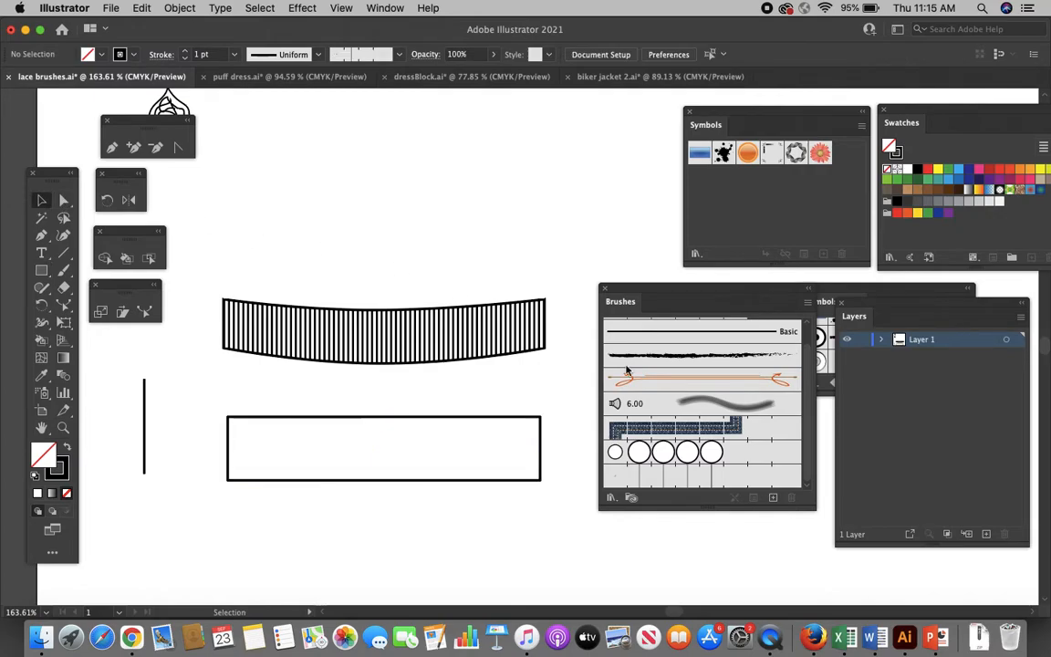
click(63, 252)
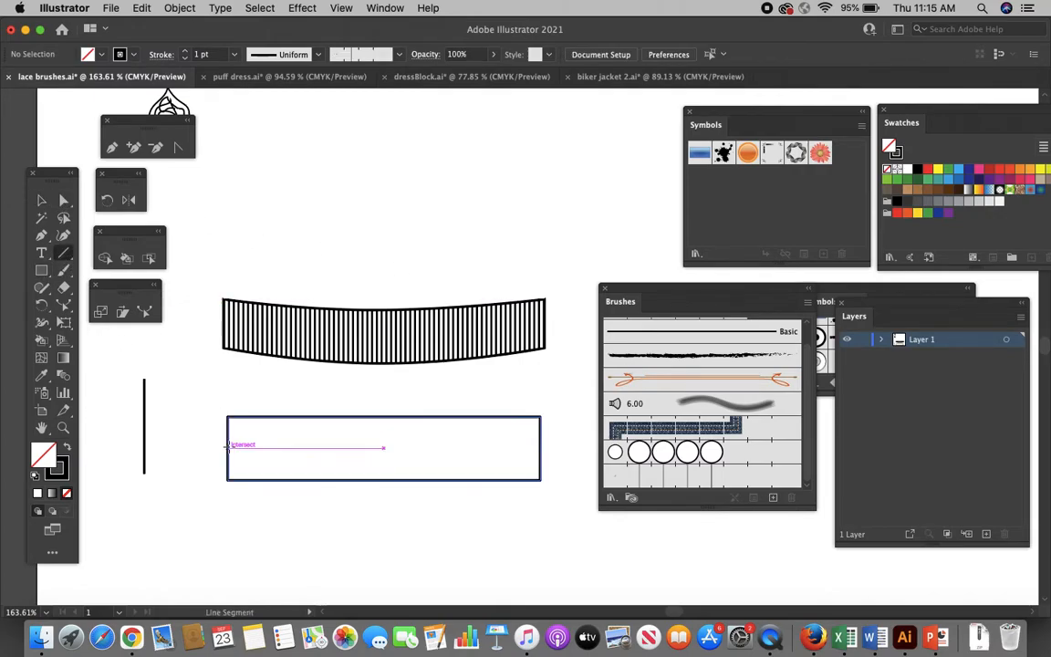
drag(228, 445, 539, 449)
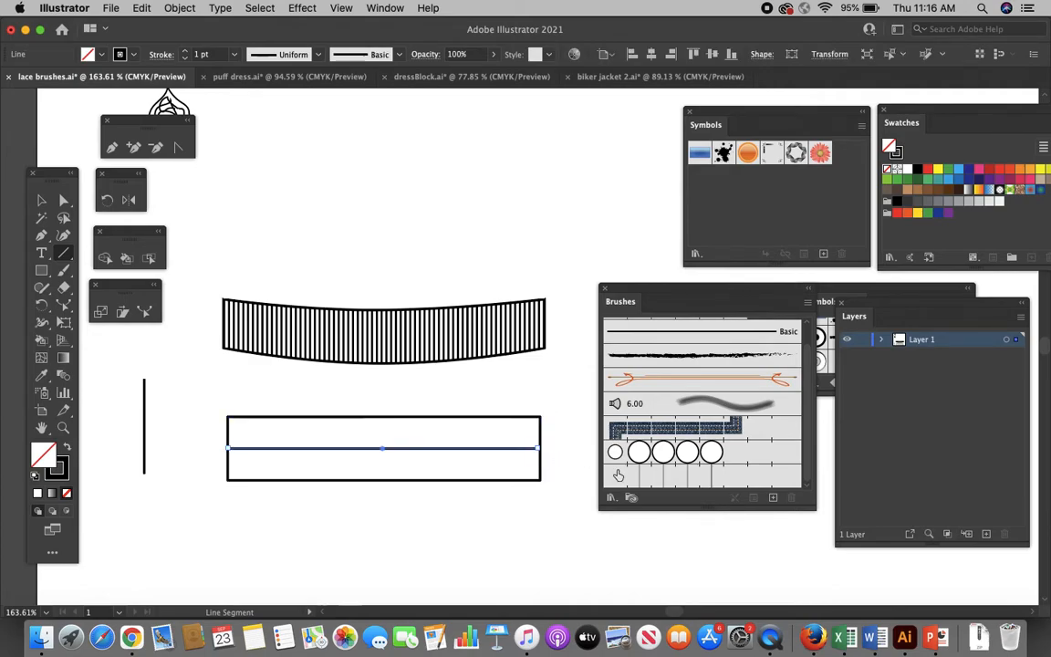
click(617, 475)
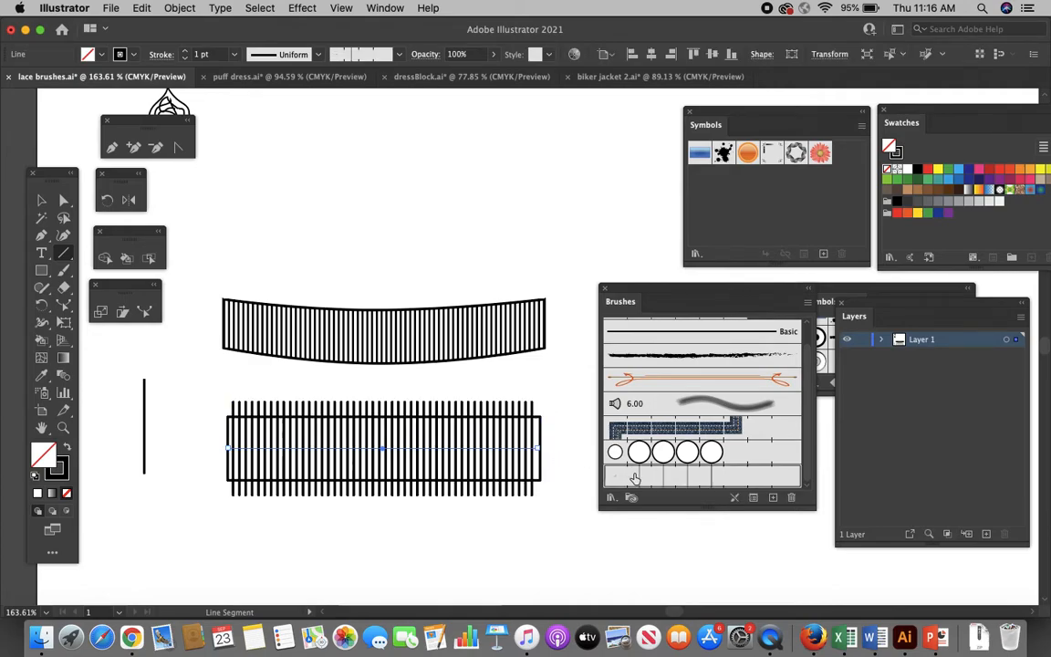
click(232, 55)
click(239, 76)
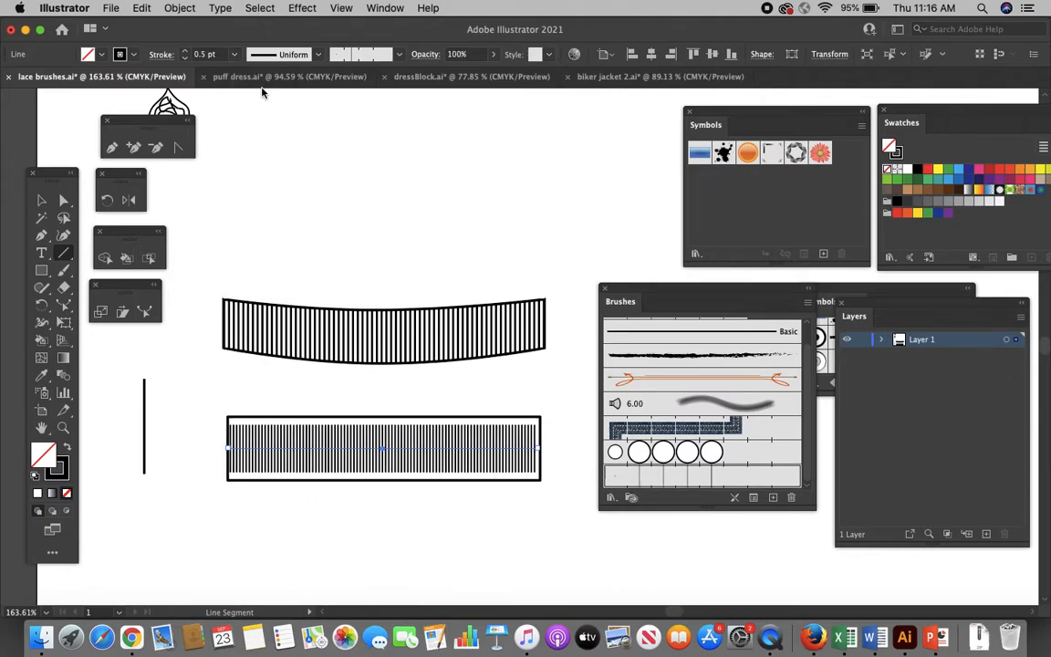
Step: Shrink the rectangle's height and width so its edges fit closely around the ends of the ribs
key(v)
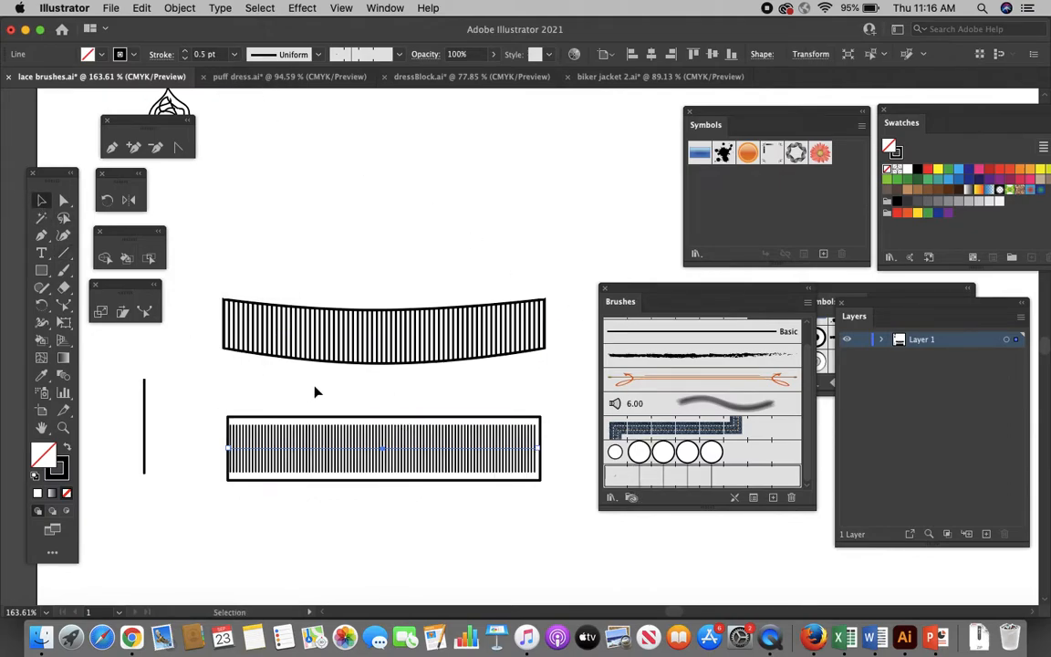
click(393, 420)
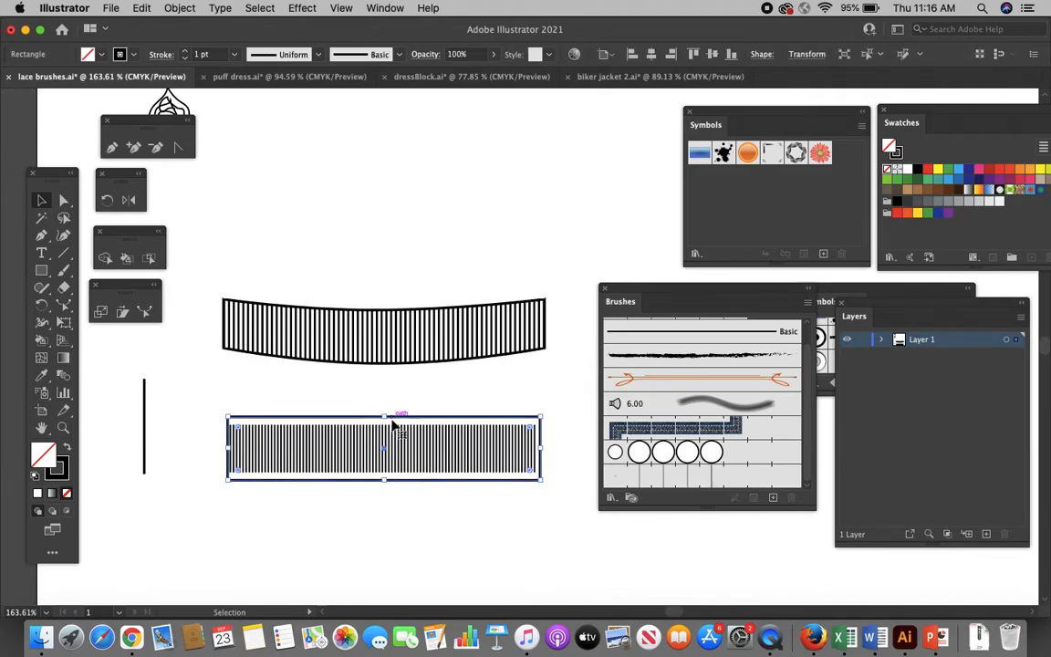
drag(393, 421, 385, 424)
drag(384, 480, 384, 475)
click(392, 556)
click(541, 456)
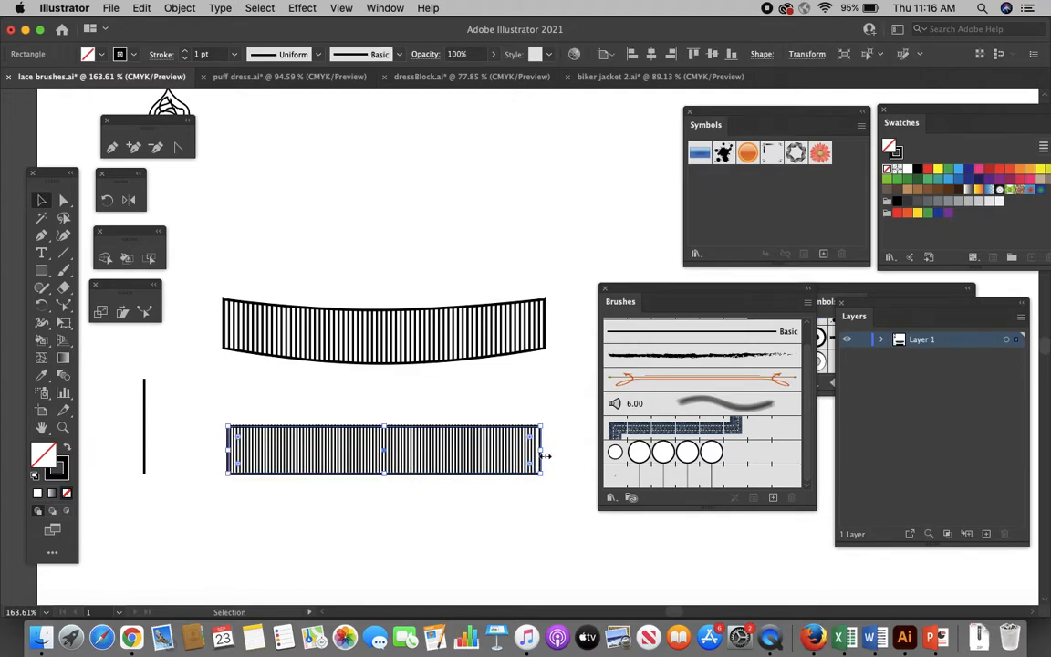
drag(540, 453, 538, 447)
click(539, 538)
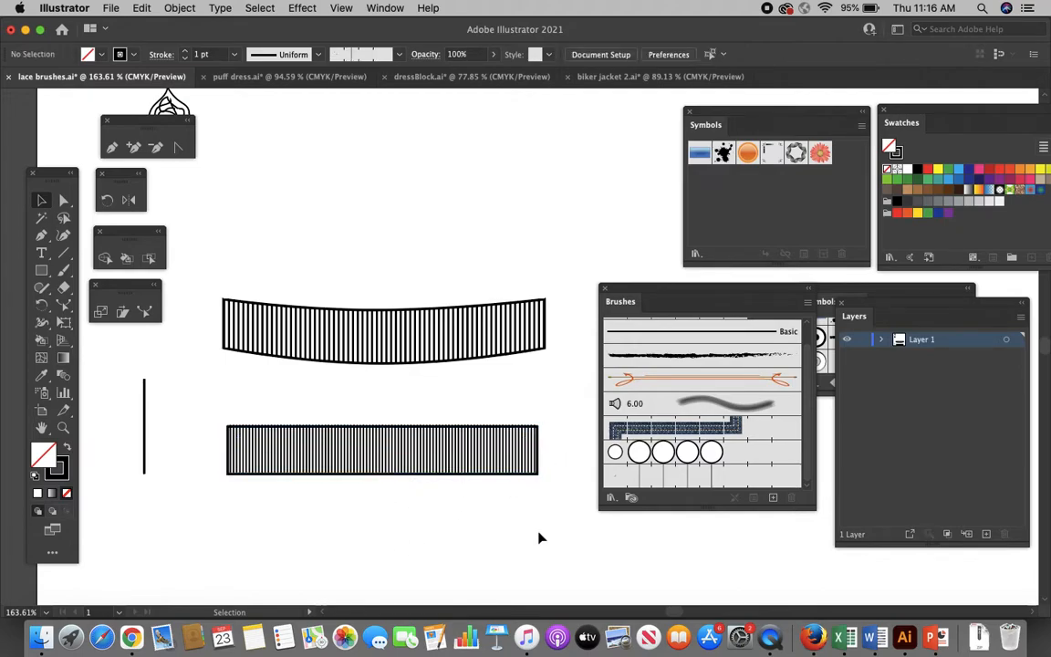
scroll(424, 545, up, 1)
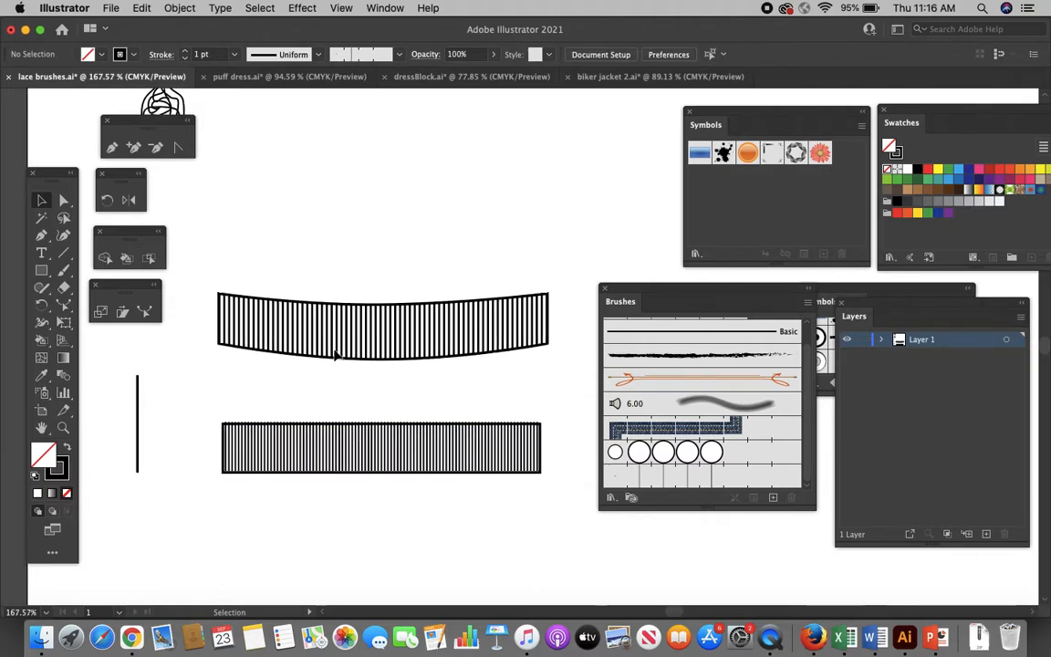
click(363, 333)
click(411, 221)
scroll(399, 308, down, 1)
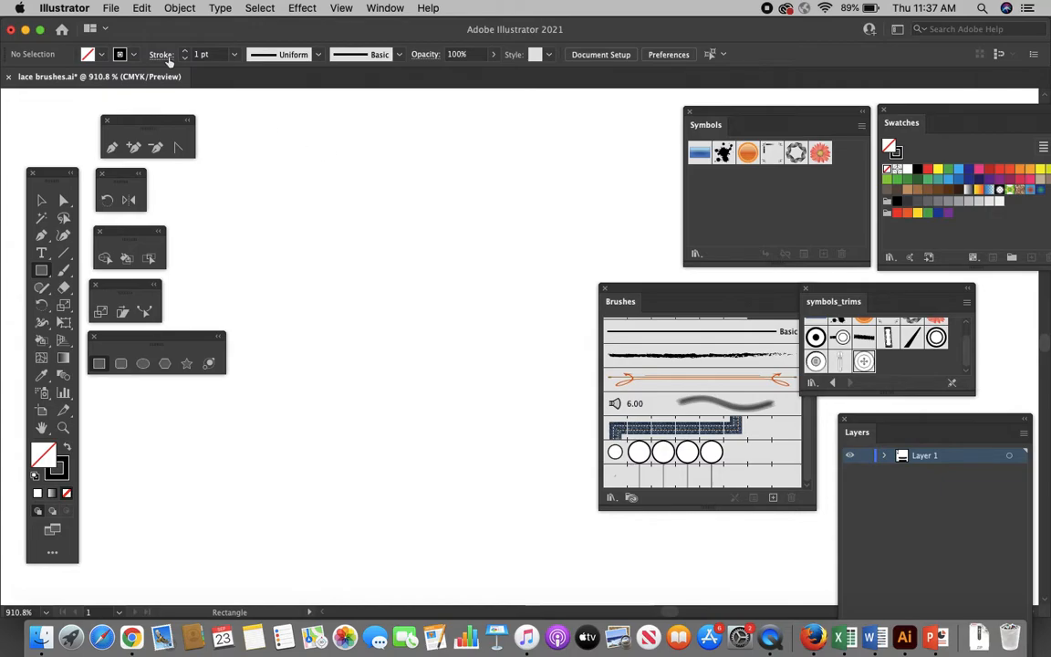
Step: Create an unfilled rectangle 0.75 pt wide and 3 pt high with a 0.25 pt stroke on an empty area
click(235, 54)
click(247, 71)
click(334, 210)
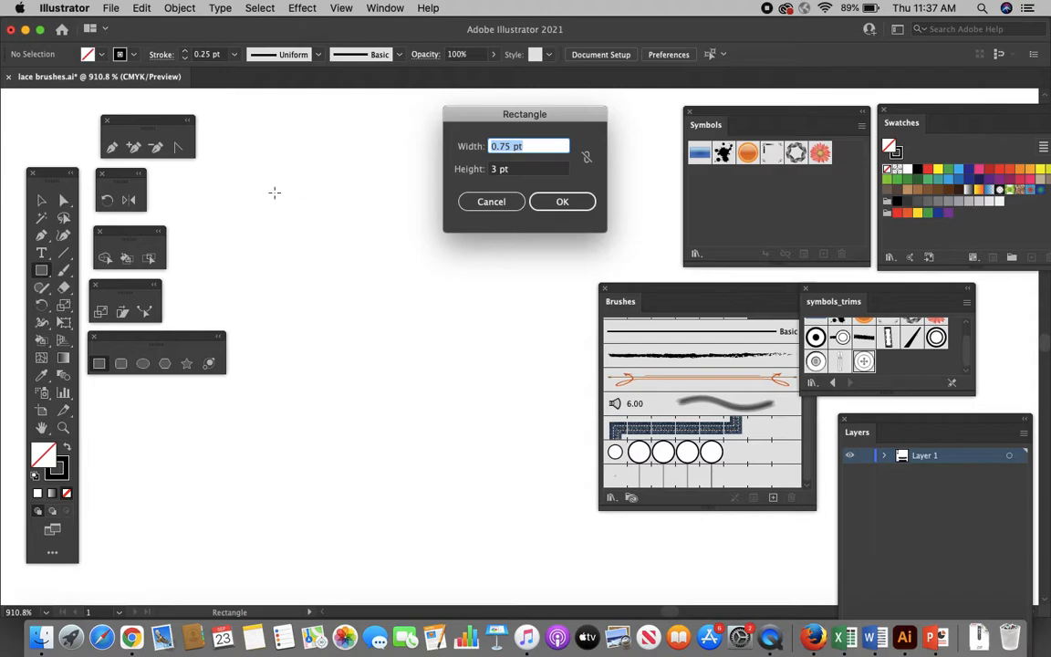
click(538, 147)
click(555, 202)
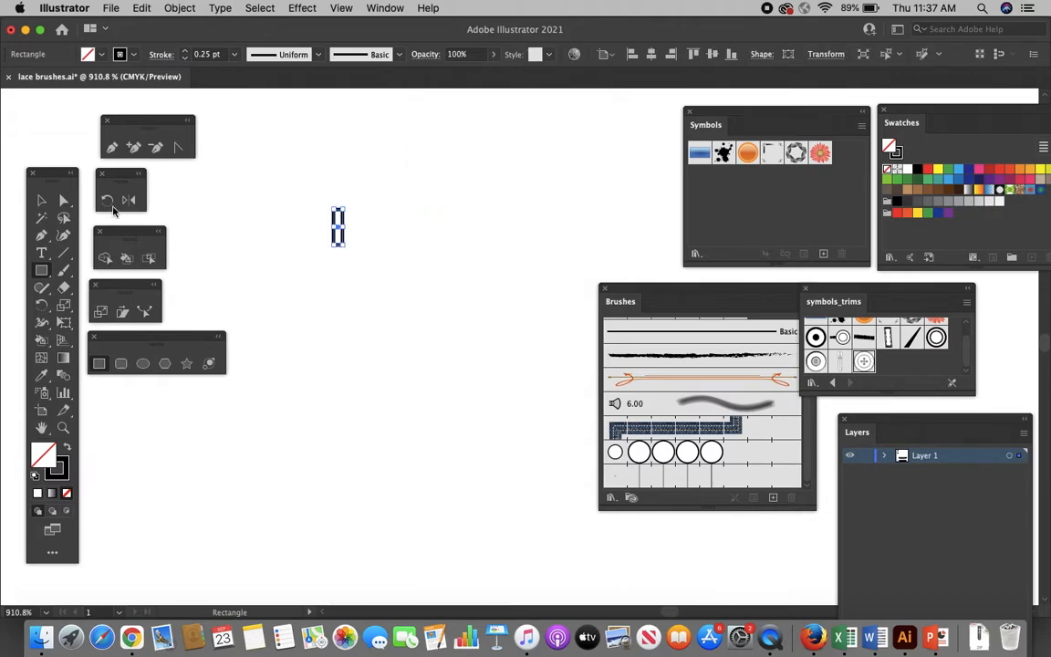
click(42, 200)
click(293, 281)
Step: Duplicate the small rectangle directly beside the original and shift the copy down so the two are staggered like zipper teeth
scroll(301, 277, up, 3)
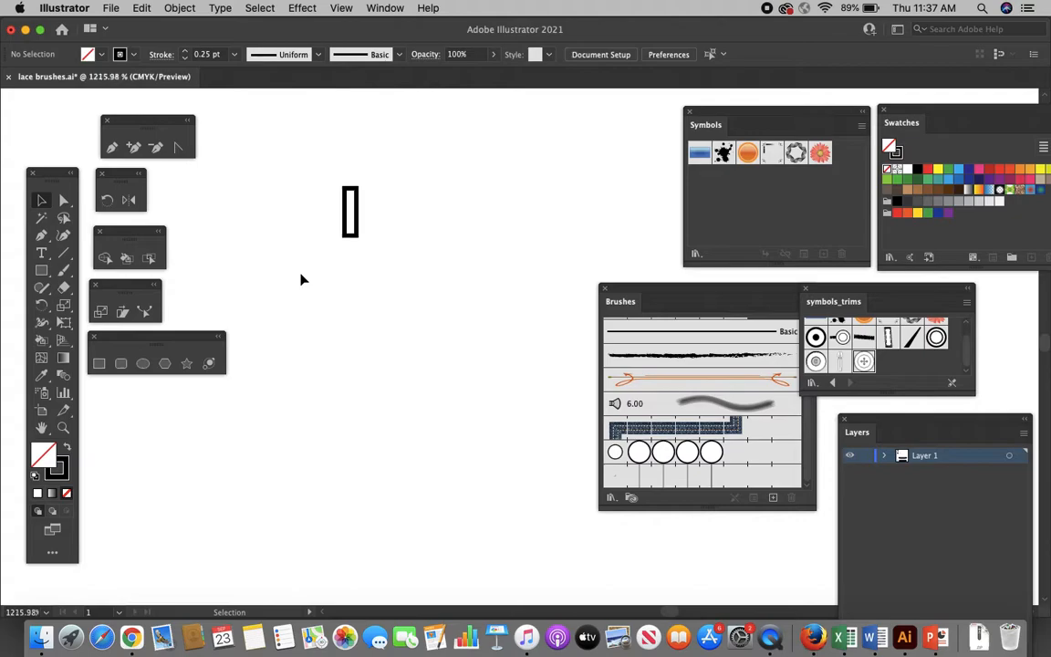
scroll(304, 273, up, 1)
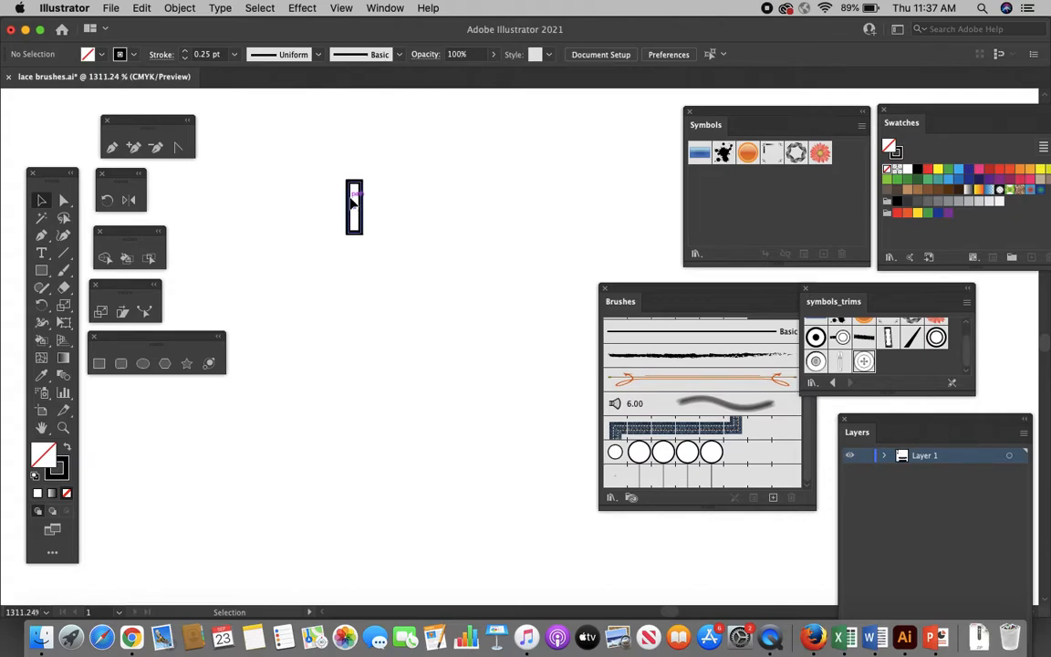
click(352, 202)
key(a)
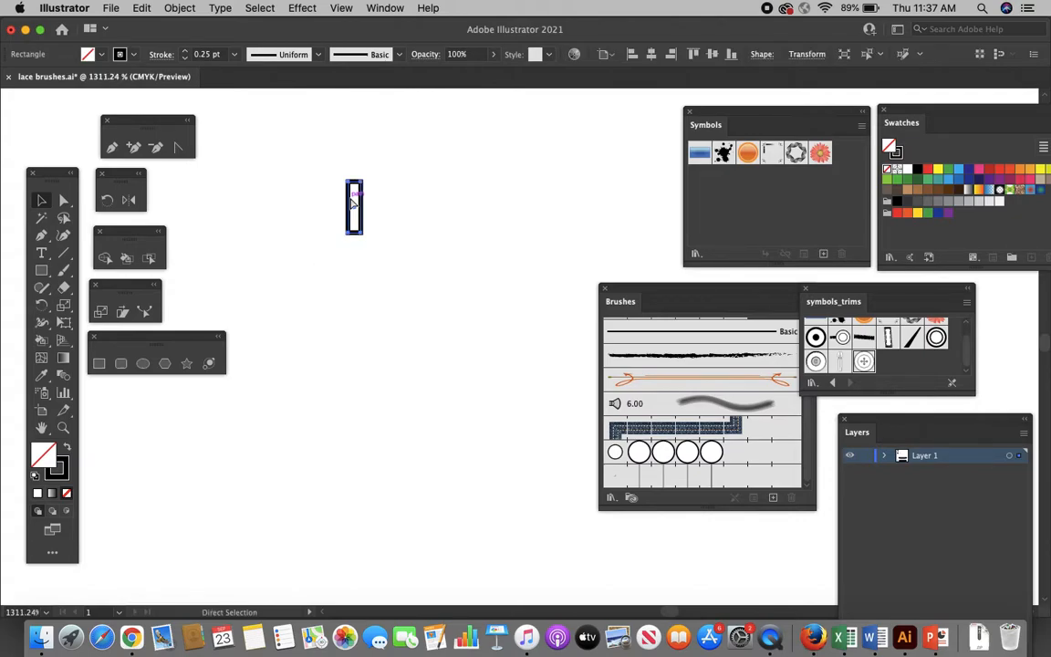
key(v)
key(super+d)
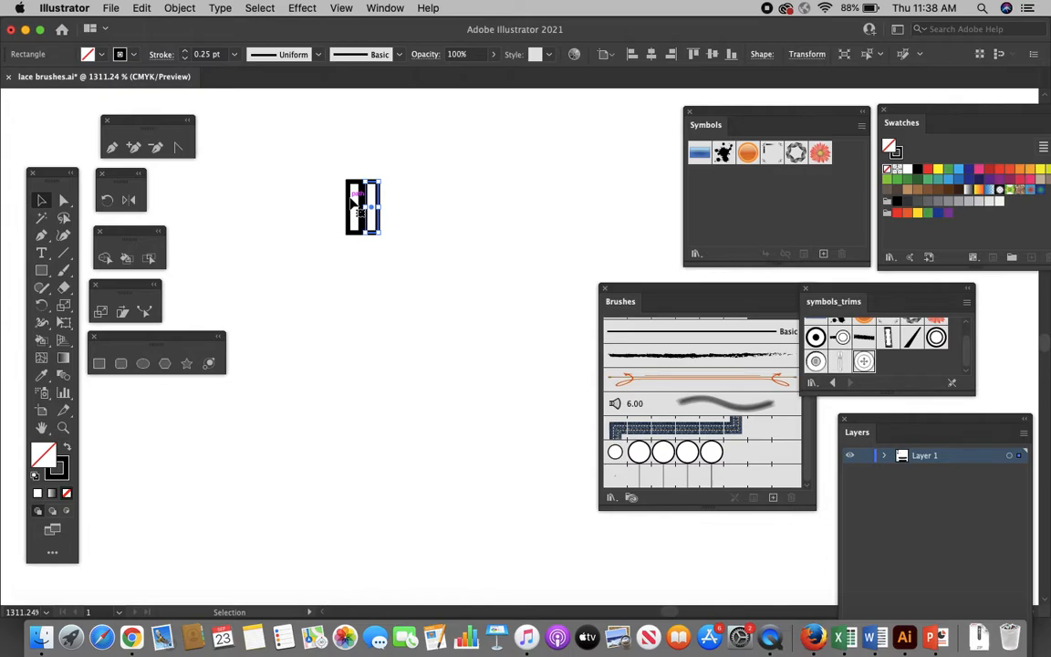
drag(356, 202, 356, 219)
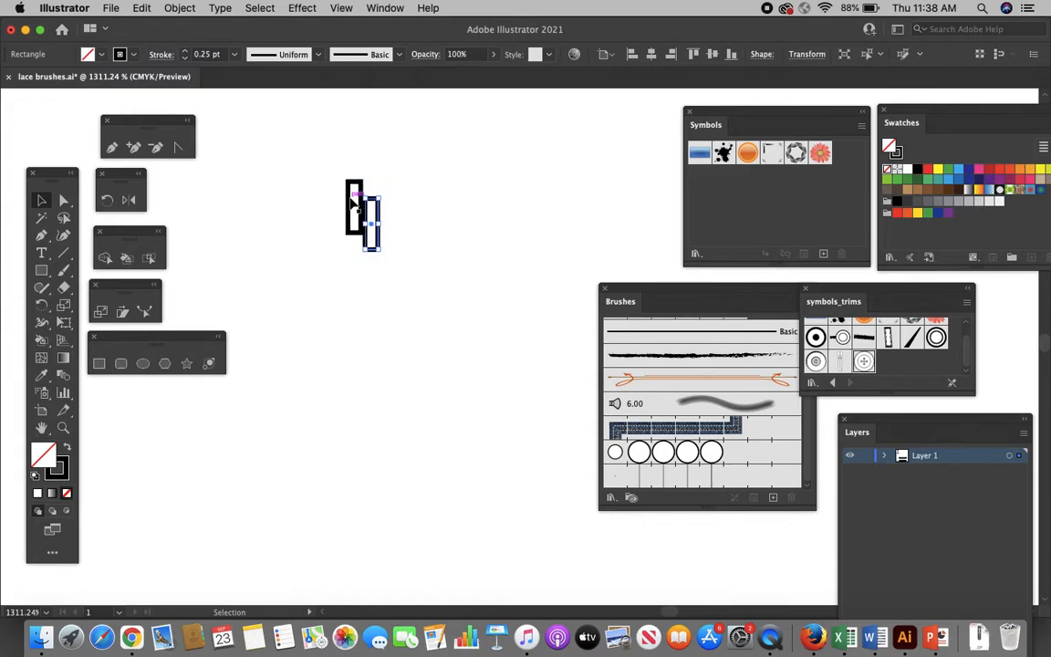
click(333, 277)
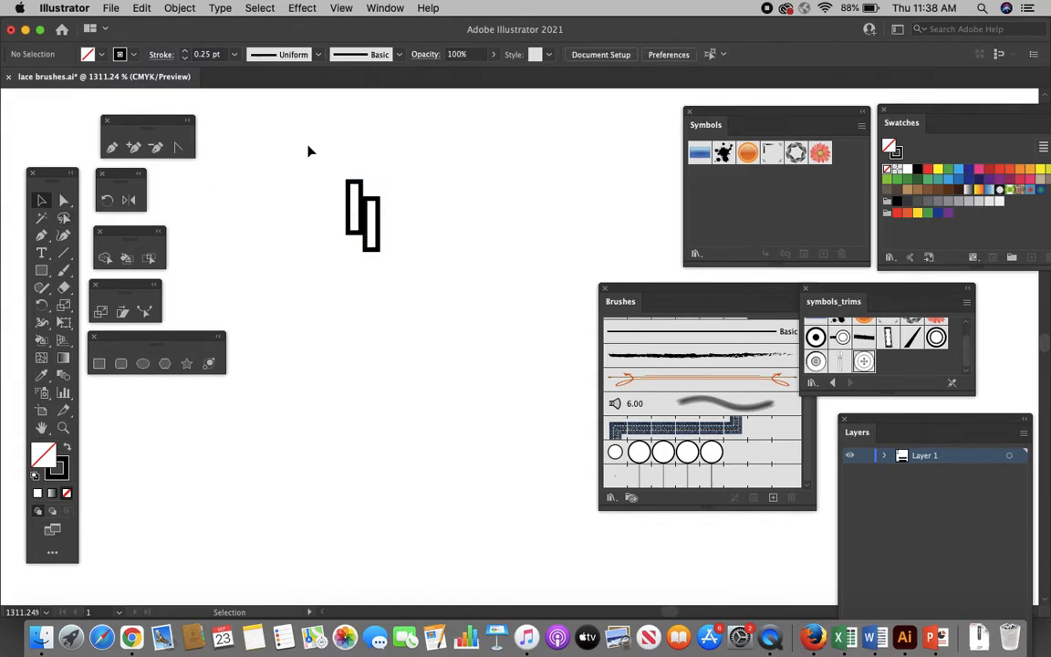
Step: Create a pattern brush named "zip brush new" from the two staggered rectangles, with the colorization method set to Tints
drag(308, 150, 443, 302)
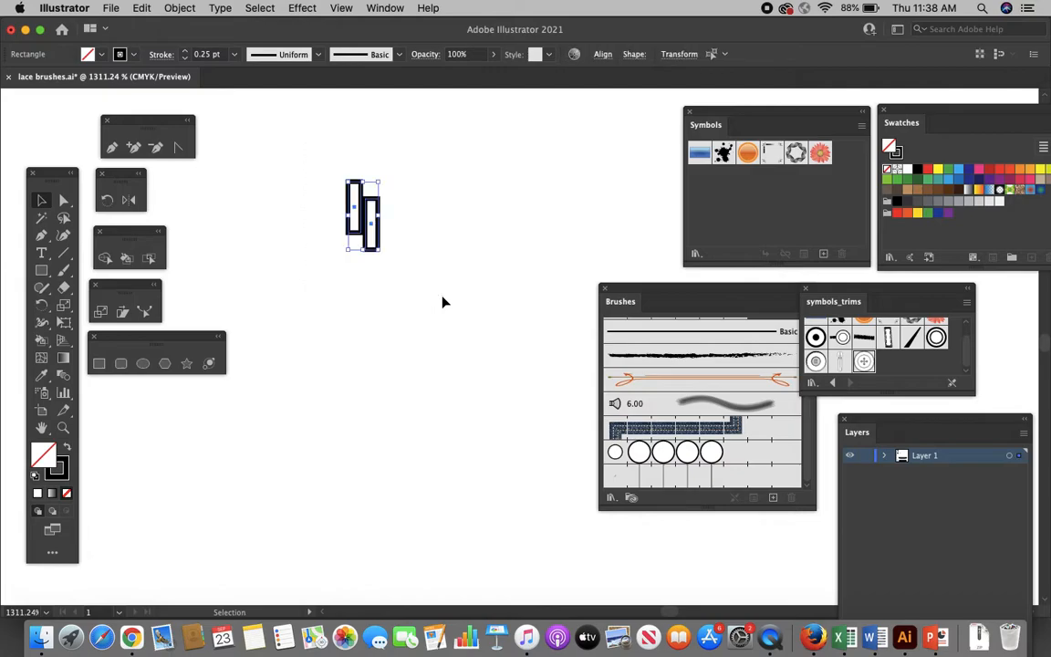
click(773, 498)
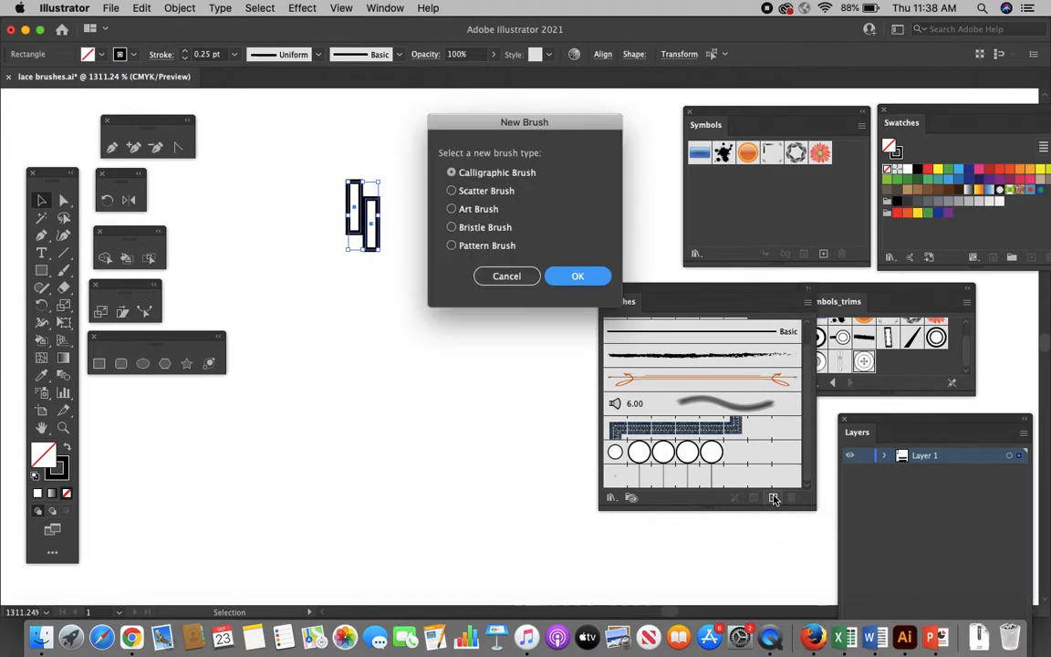
click(452, 247)
click(570, 275)
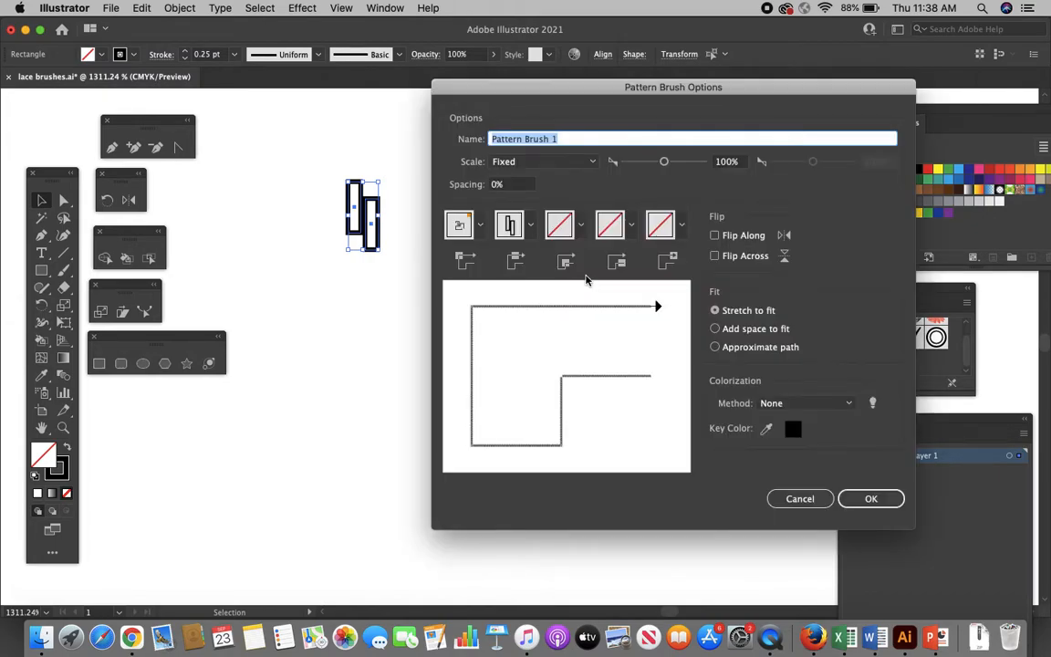
drag(581, 139, 428, 141)
text(zip brush new)
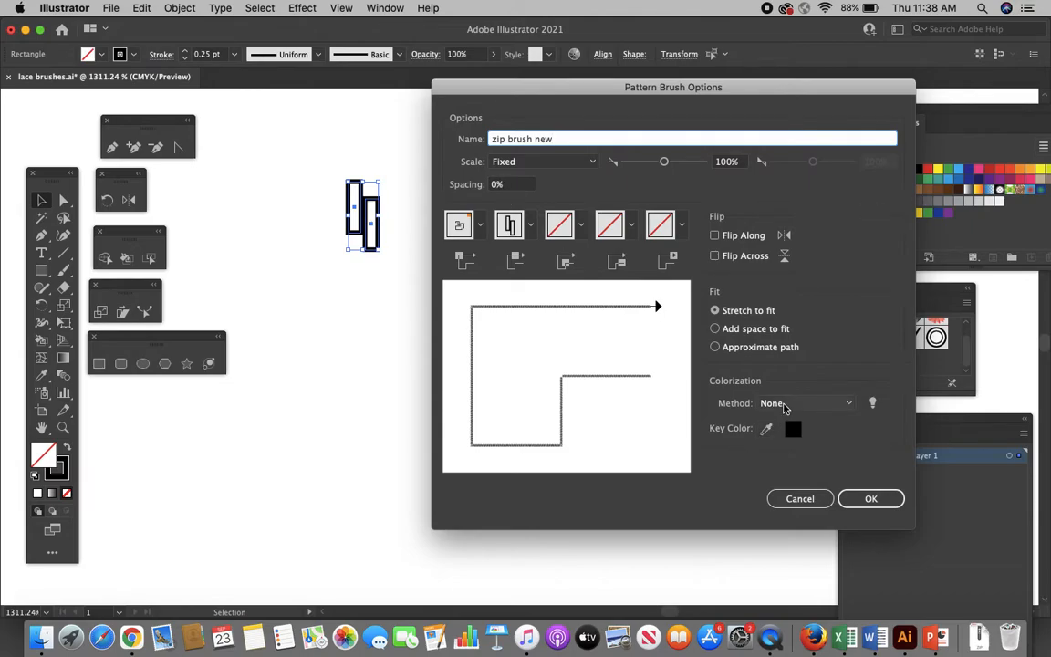
click(782, 404)
click(774, 431)
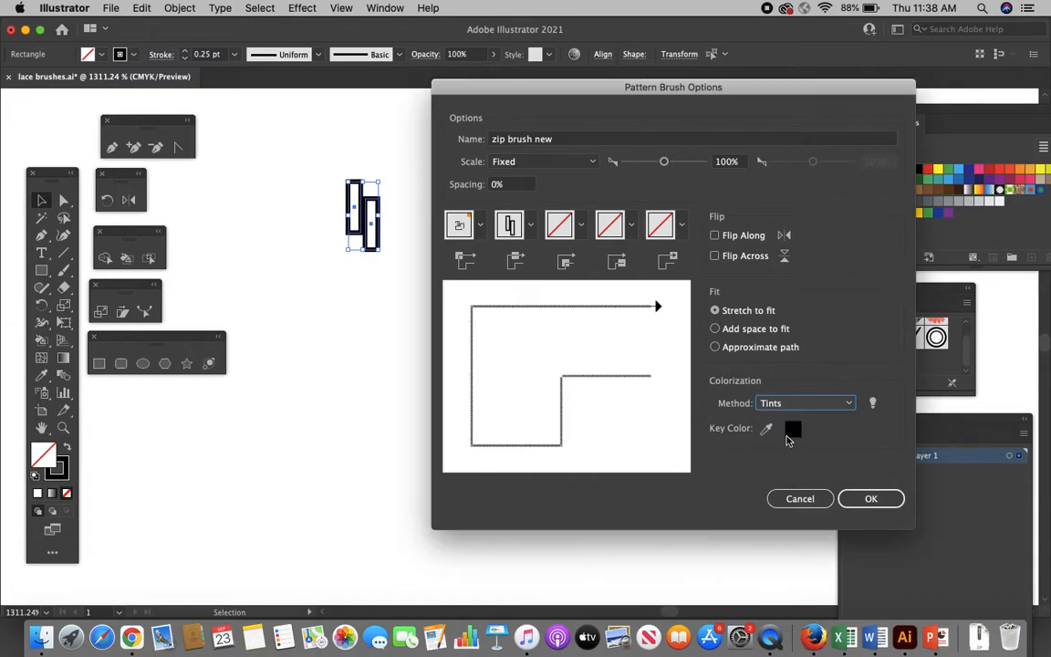
click(871, 499)
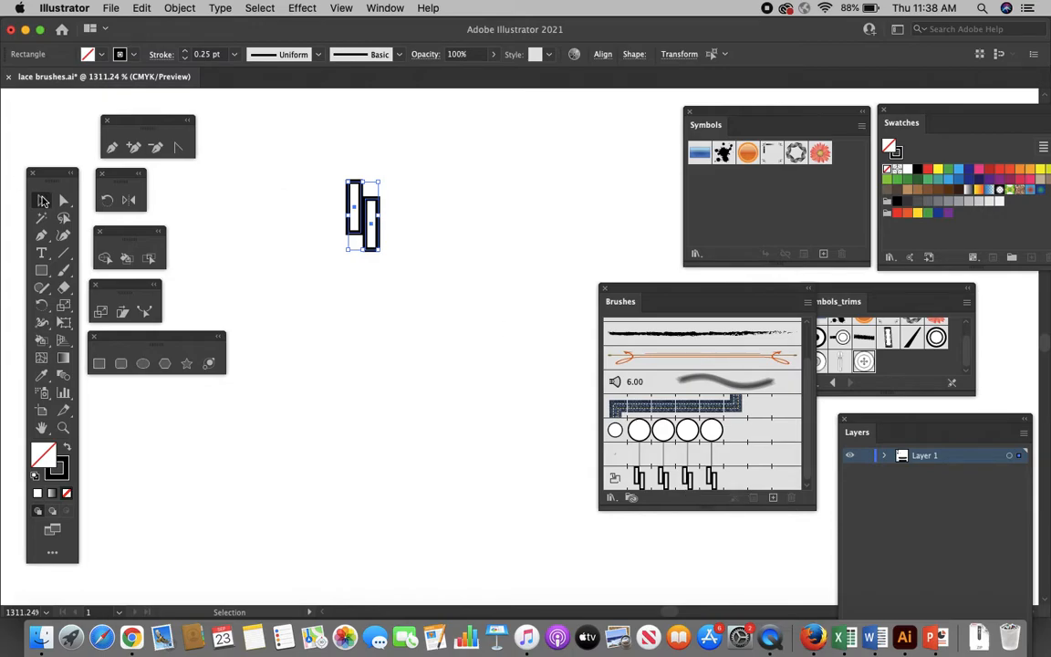
Step: Draw a long diagonal test line across the artboard and apply the staggered-rectangles pattern brush to it
click(281, 356)
key(backslash)
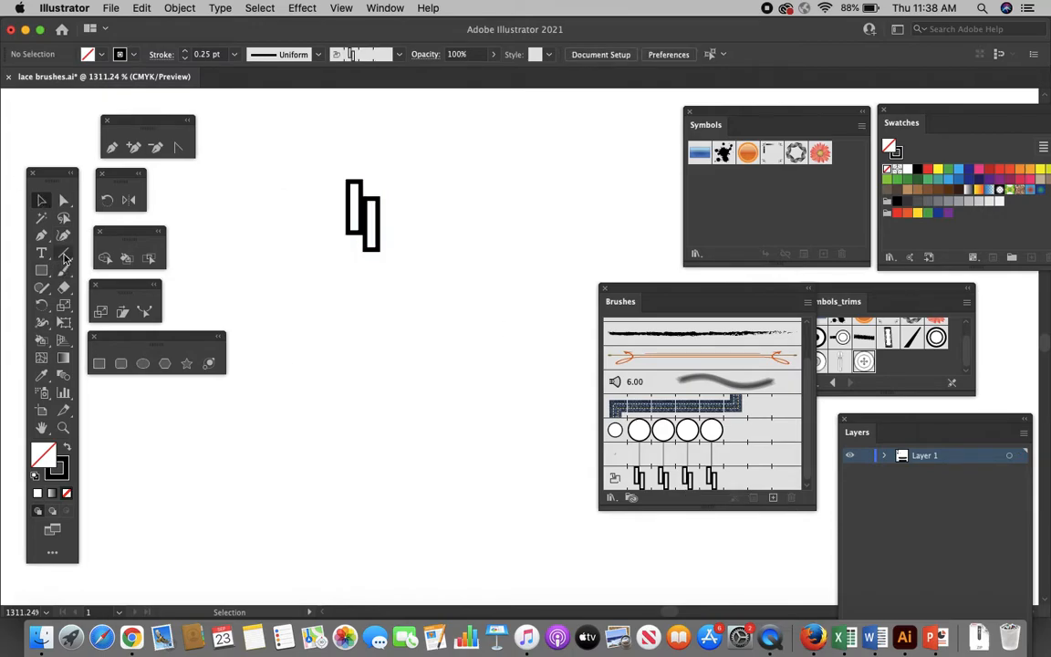
mouse_move(144, 480)
mouse_down()
mouse_move(424, 321)
mouse_move(572, 204)
mouse_move(565, 168)
mouse_move(671, 121)
mouse_up()
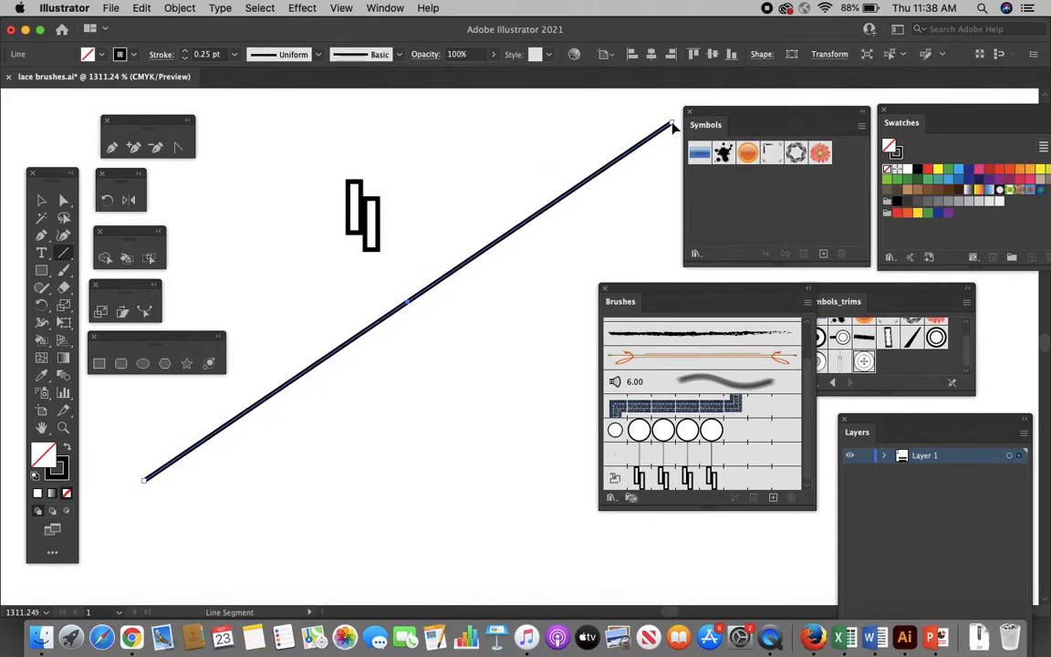
click(693, 476)
scroll(432, 436, down, 5)
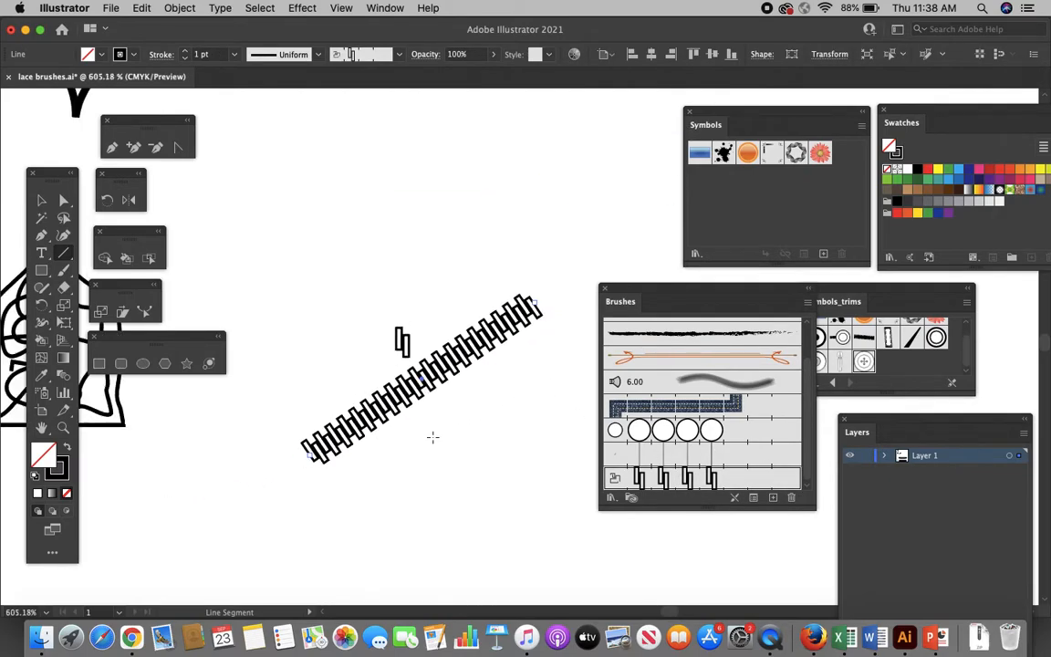
Step: Move the brushed diagonal line down and to the left, clear of the sample rectangles
click(63, 200)
click(290, 333)
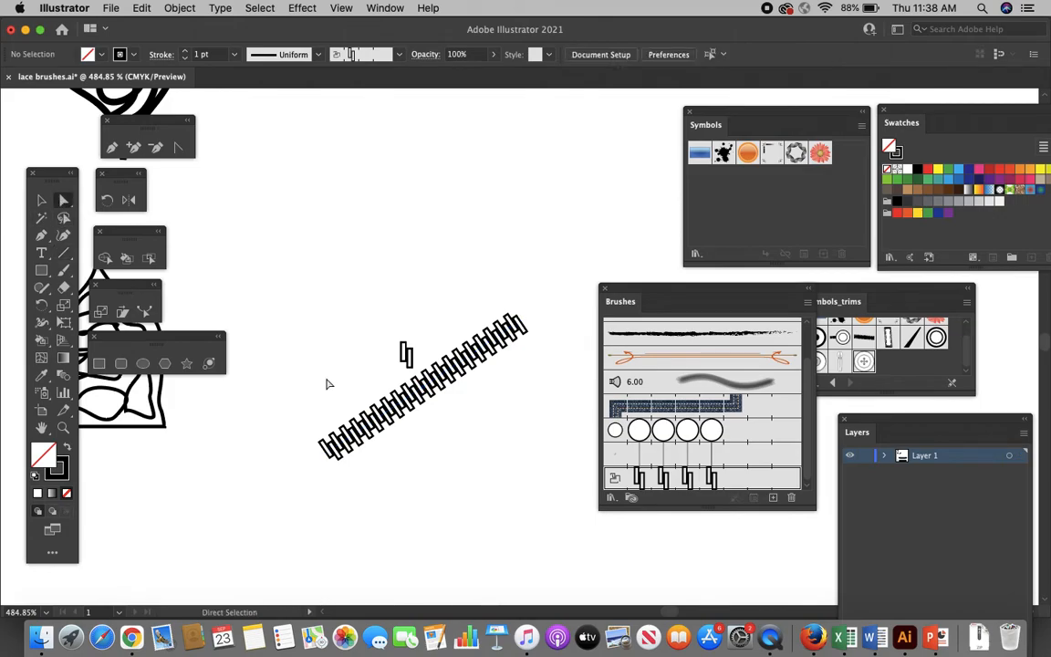
drag(365, 420, 255, 504)
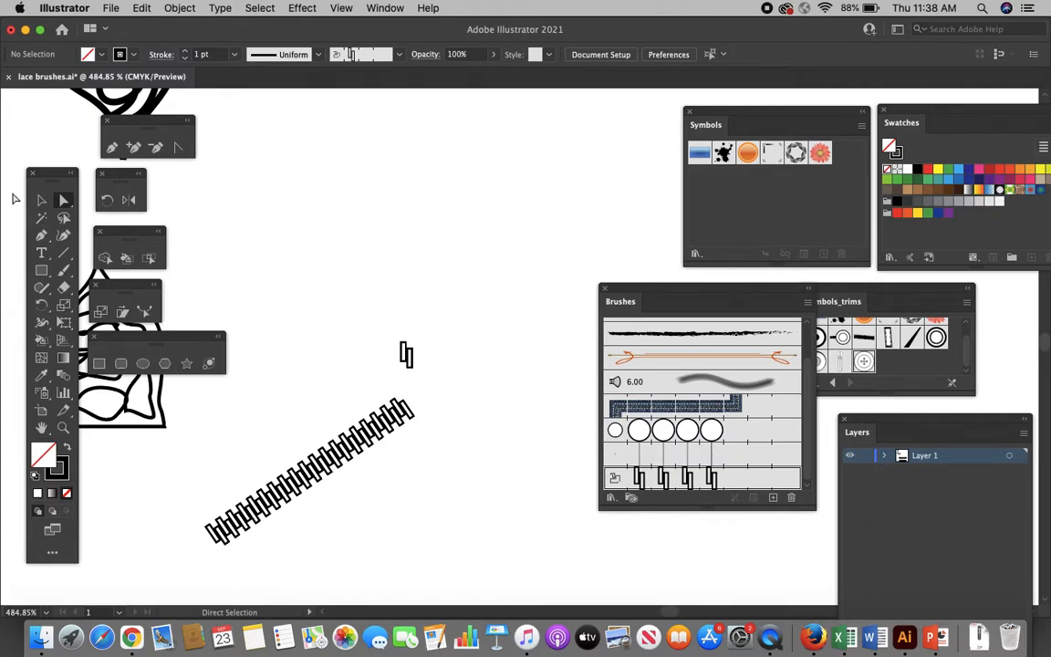
Step: Delete the brushed diagonal line together with the two small sample rectangles
click(41, 198)
drag(282, 282, 484, 546)
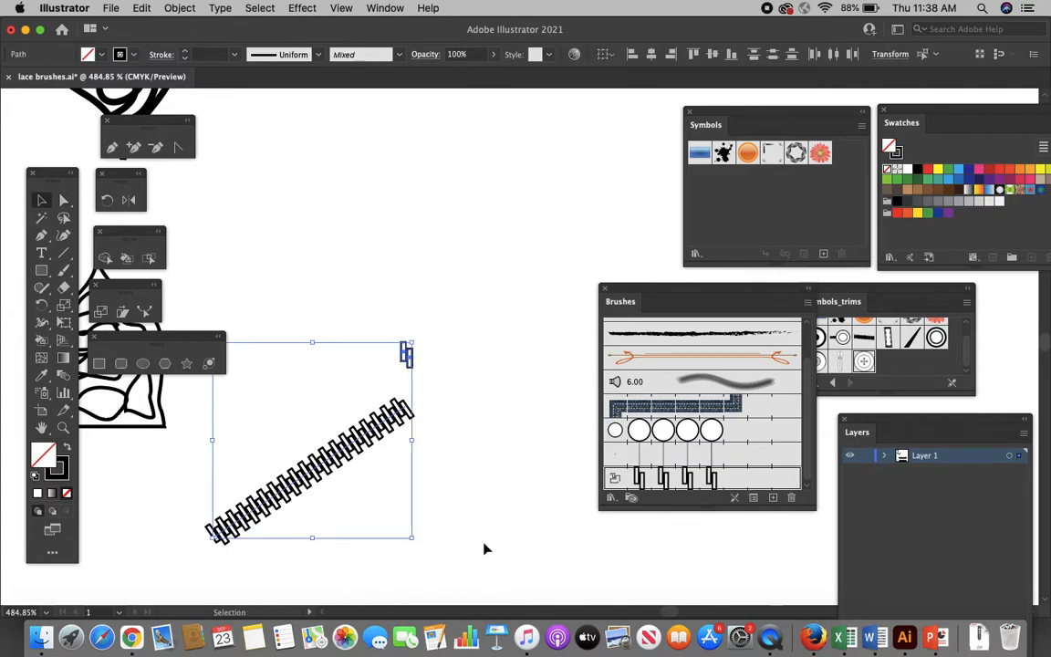
key(Delete)
Step: Draw a line segment 2 pt long at a 0° angle with a 0.5 pt stroke in the empty canvas area
scroll(322, 316, up, 5)
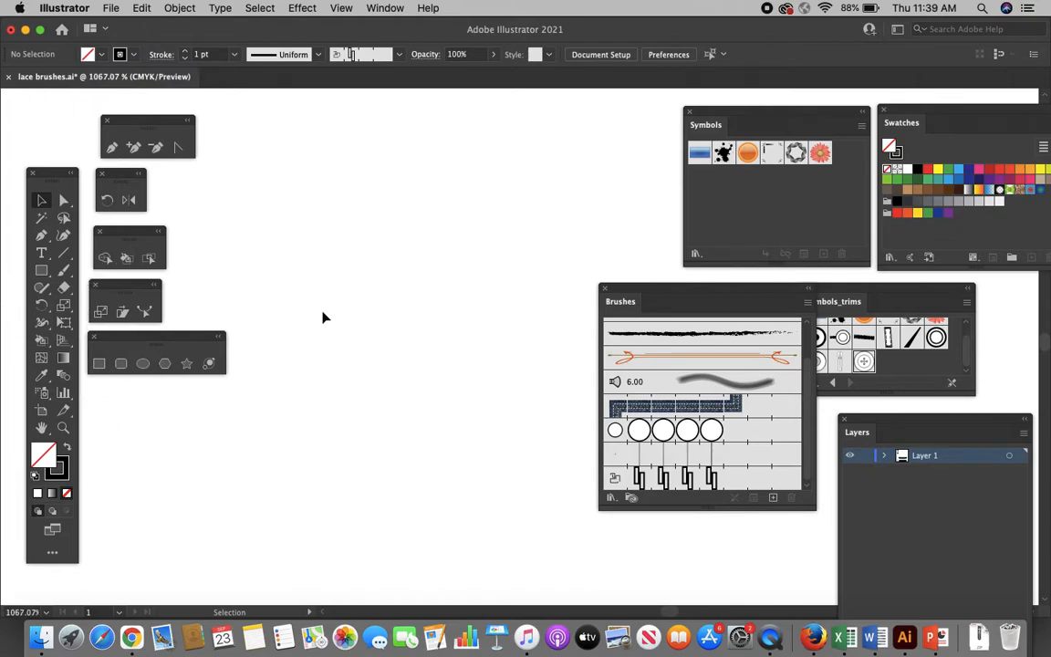
scroll(324, 314, left, 3)
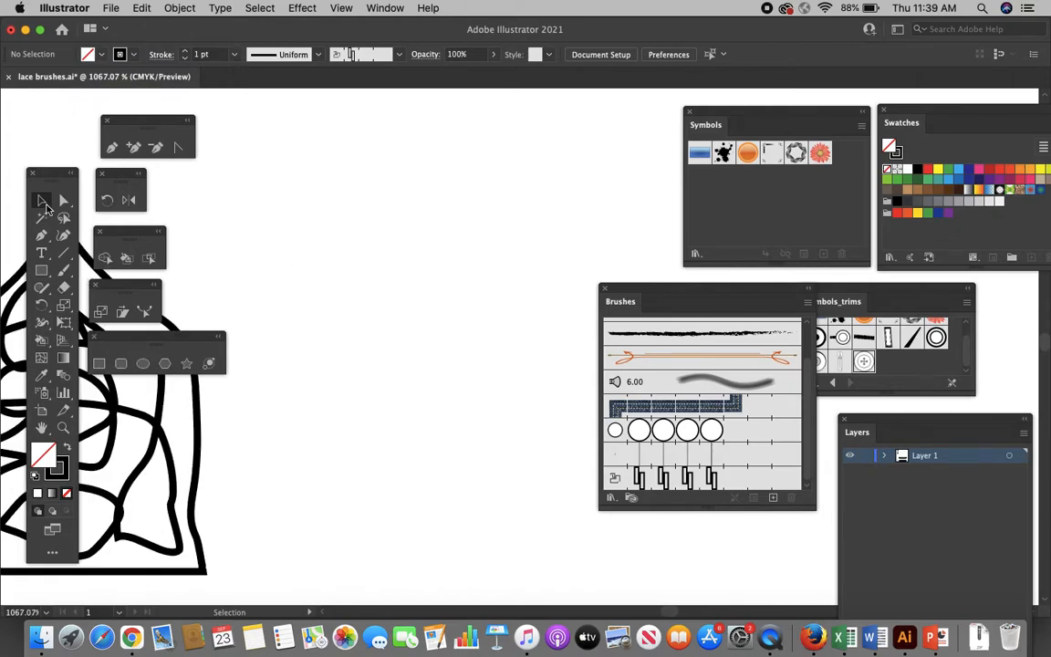
click(233, 54)
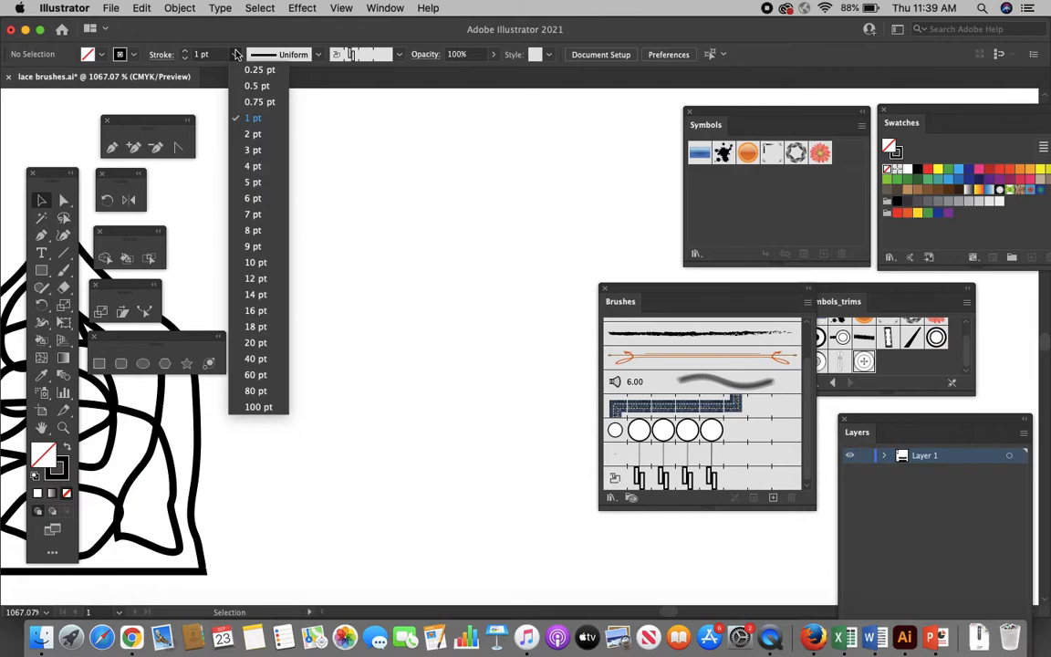
click(259, 81)
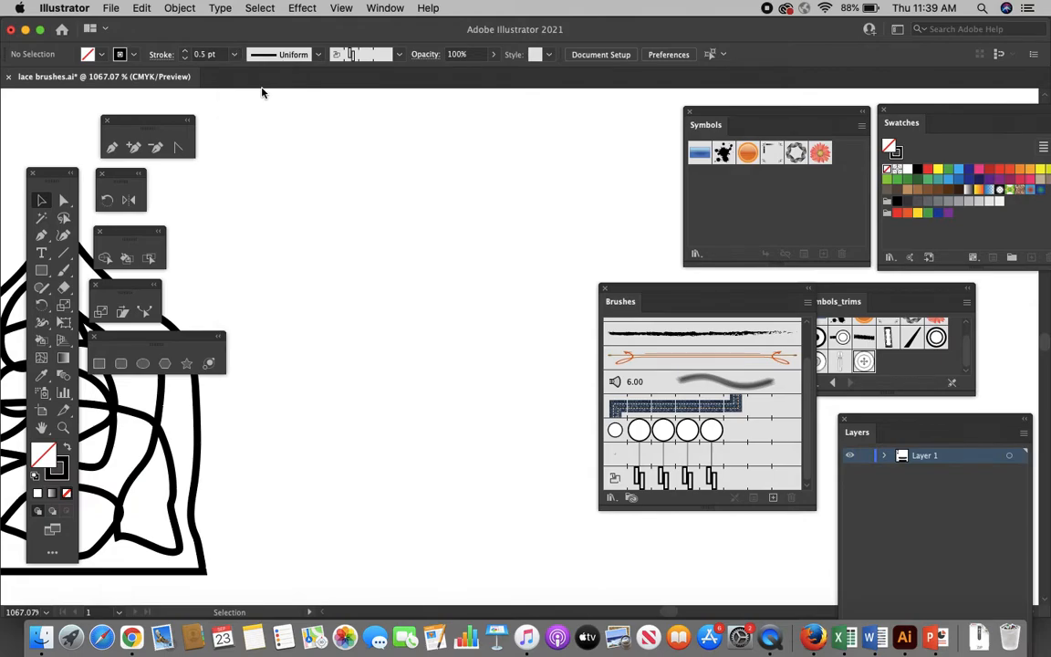
click(62, 252)
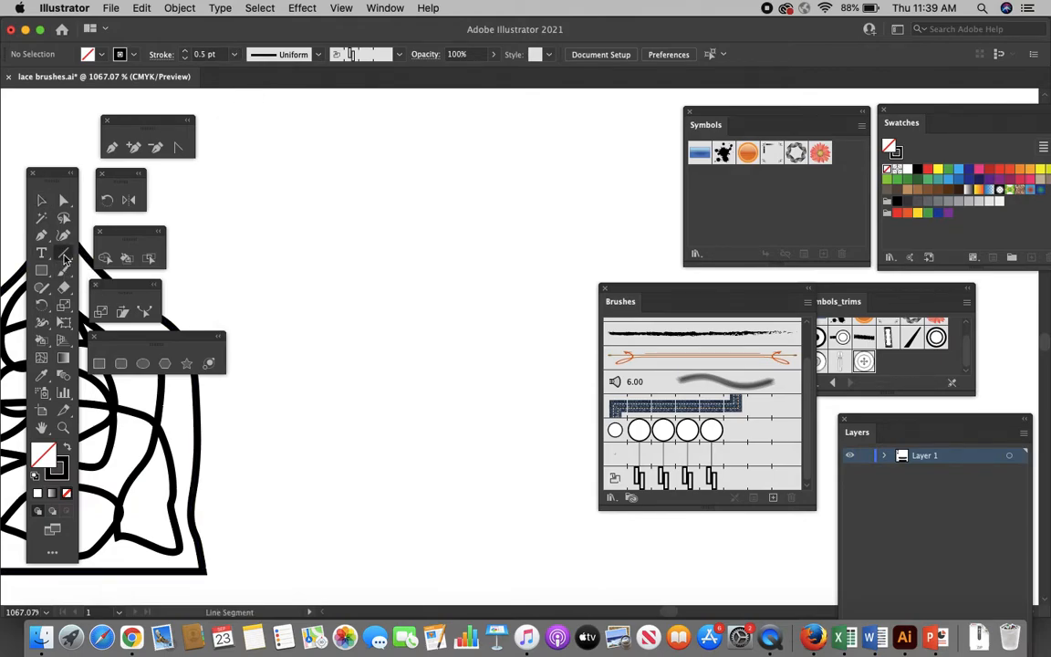
click(345, 234)
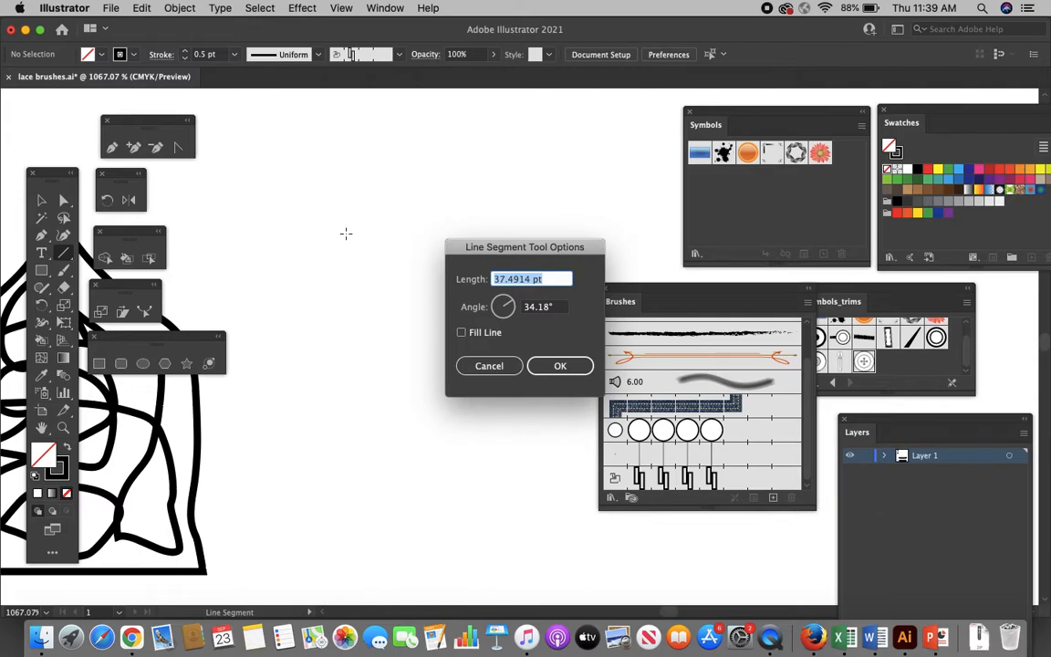
text(2pt)
click(563, 308)
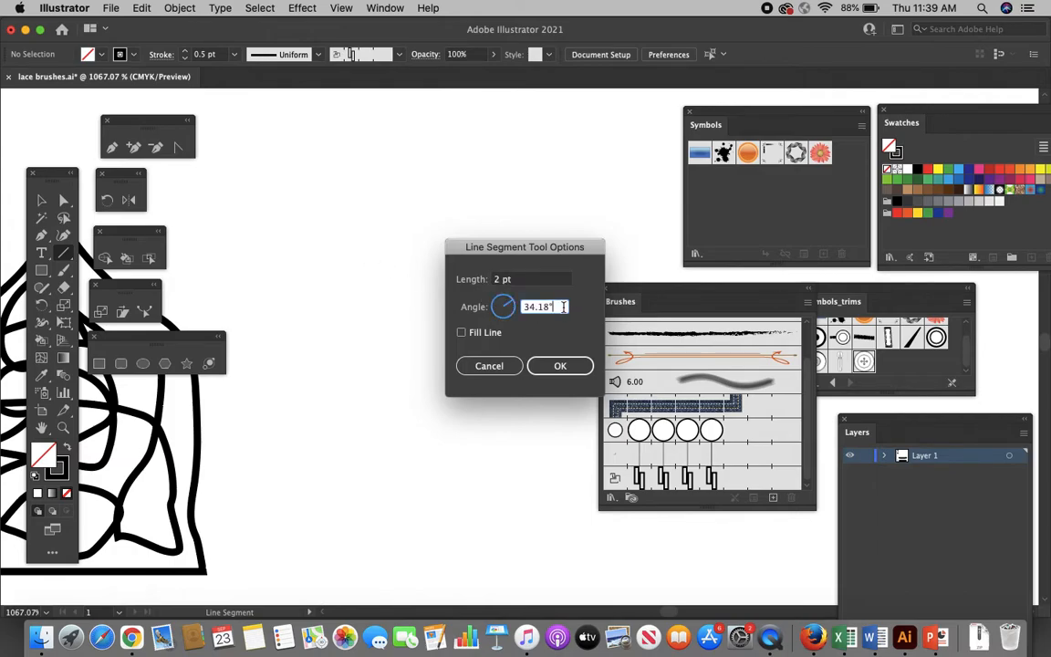
text(0)
click(560, 367)
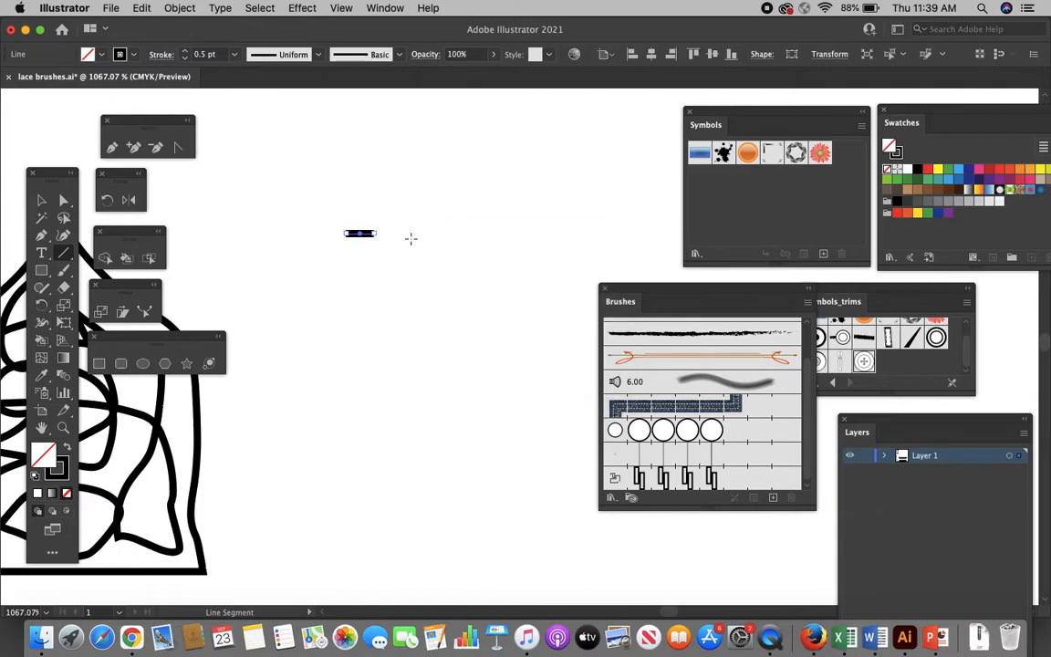
click(41, 200)
click(321, 273)
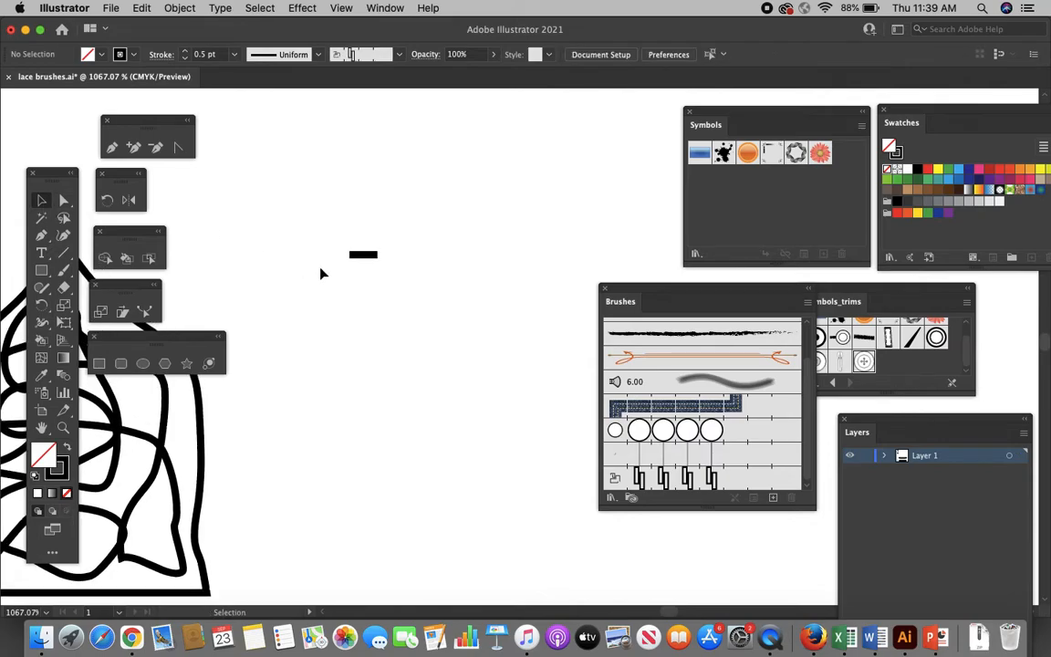
Step: Duplicate the short line directly below the original to form two parallel dashes
click(366, 254)
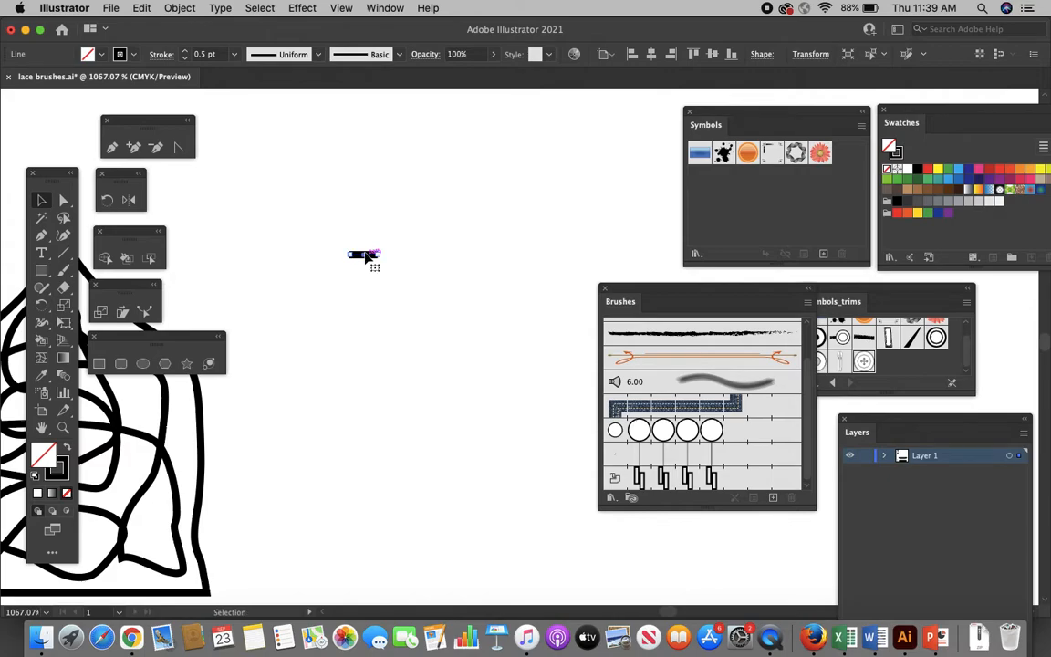
key(alt+Down)
key(Down)
click(389, 345)
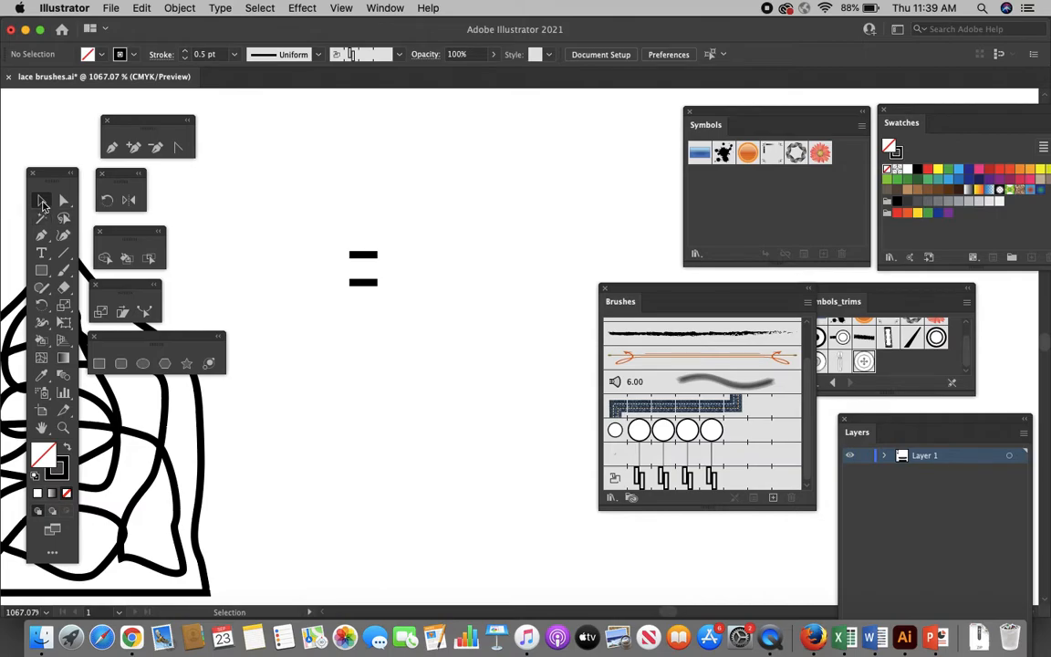
Step: Create a new pattern brush from the two parallel dashes
drag(333, 237, 439, 333)
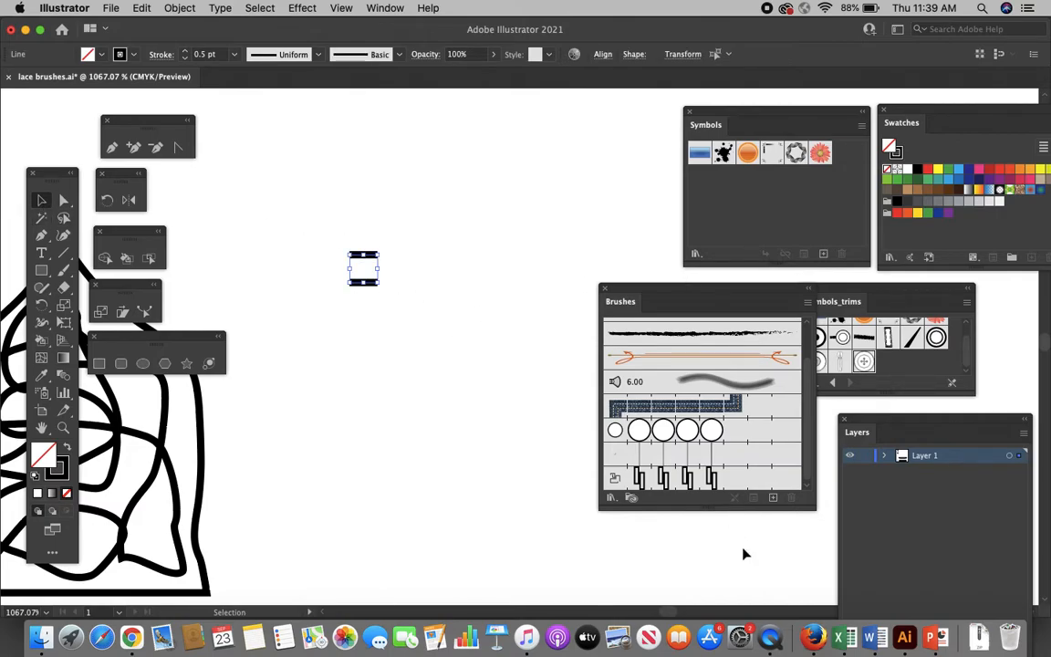
click(772, 500)
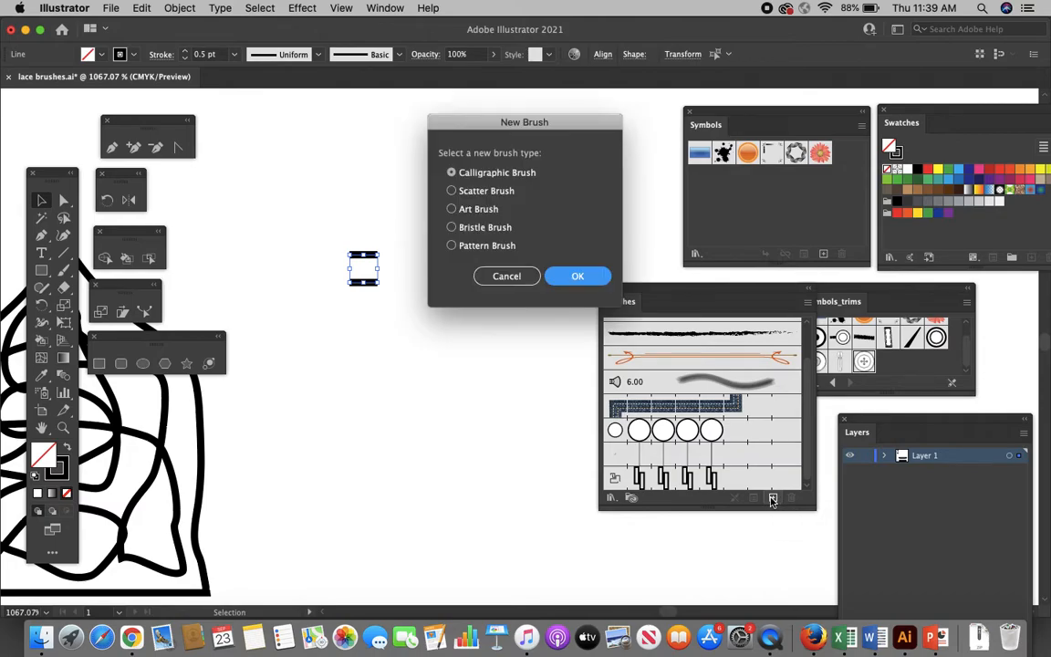
click(451, 247)
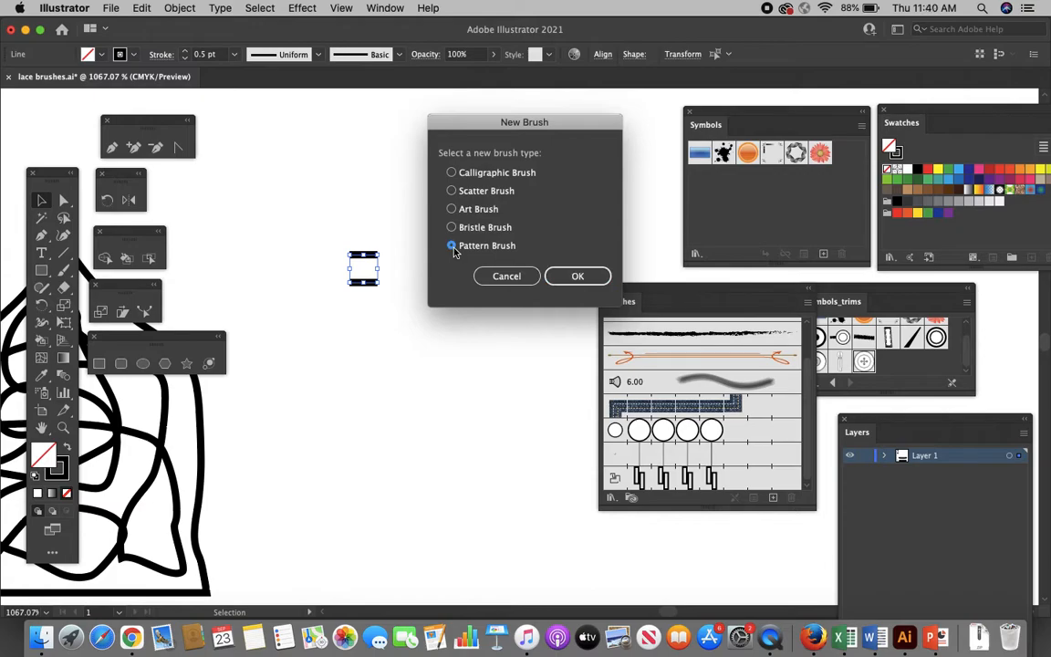
click(577, 276)
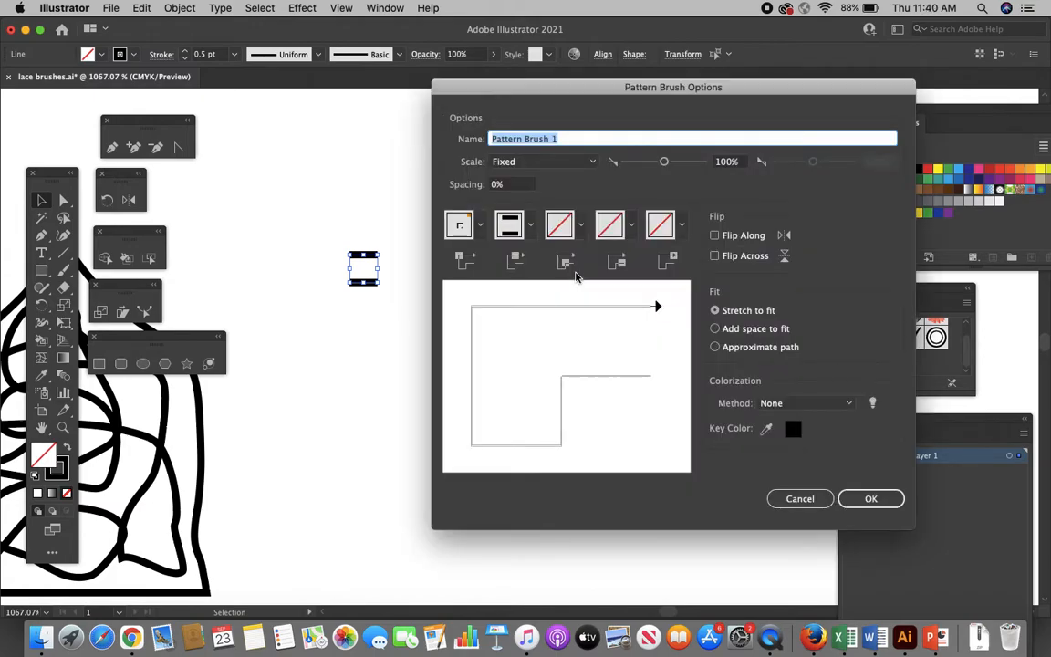
Step: Name the pattern brush "double needle ts", with 100% spacing and the Tints colorization method, and save it
text(double need)
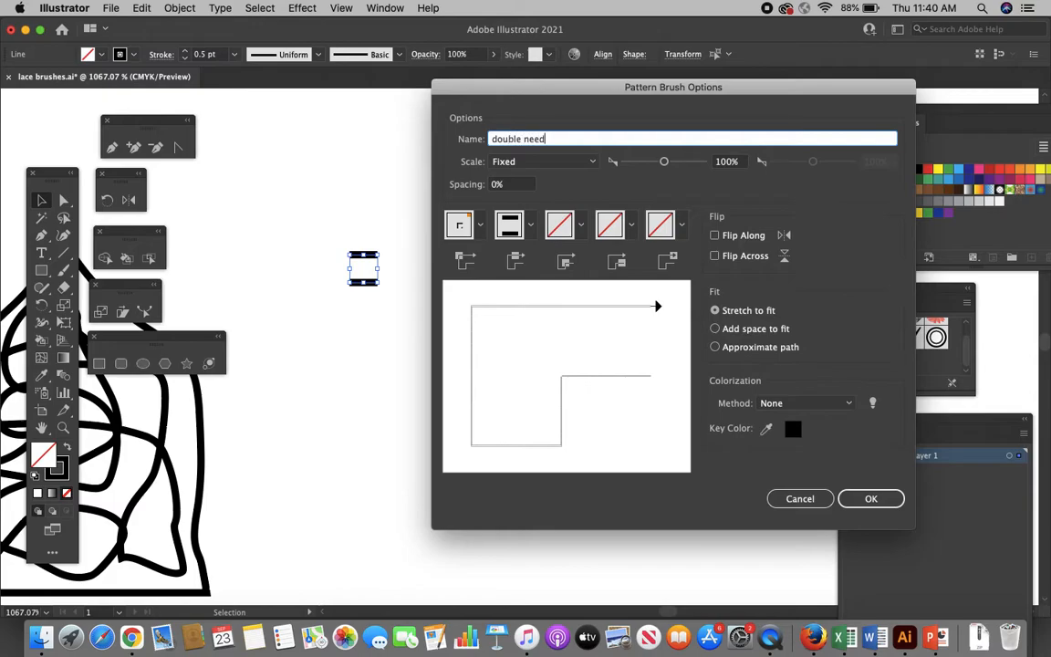
text(le ts)
click(507, 186)
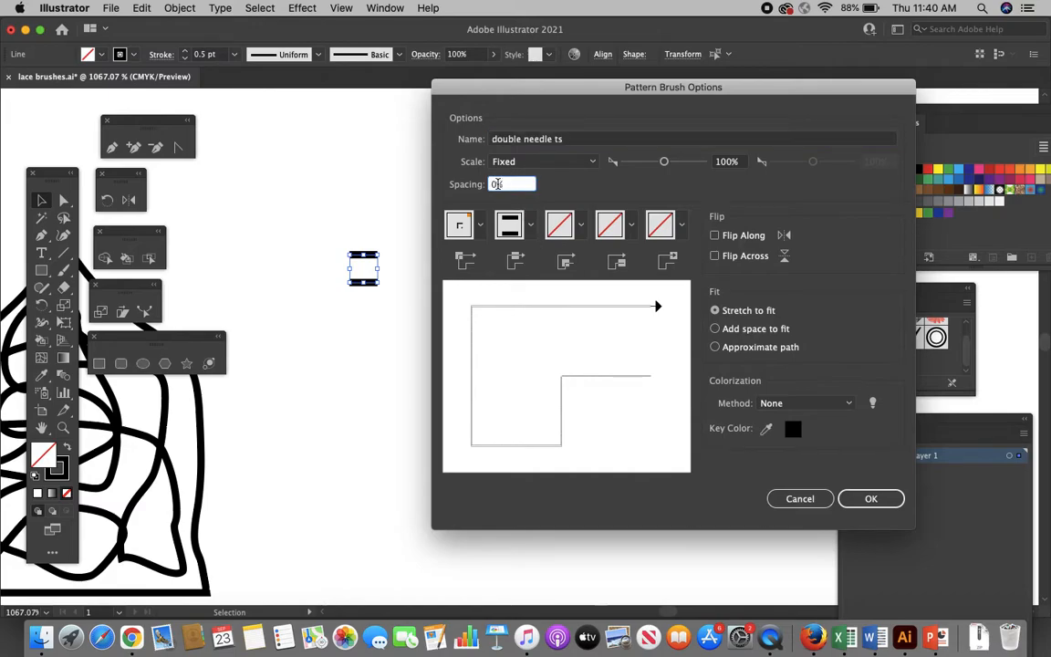
text(100)
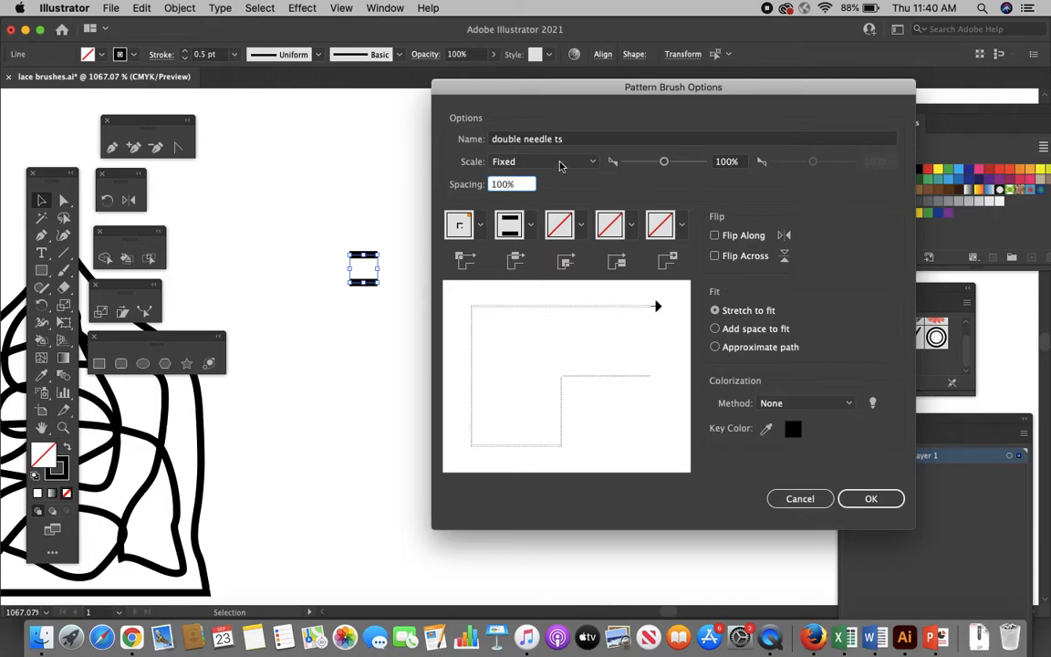
click(801, 404)
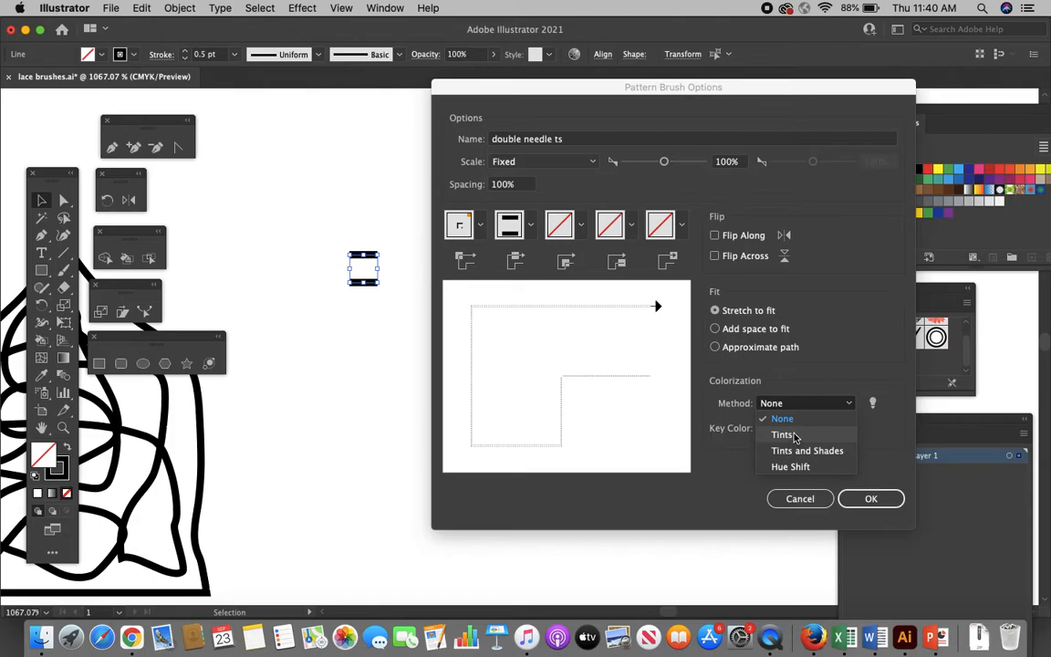
click(794, 436)
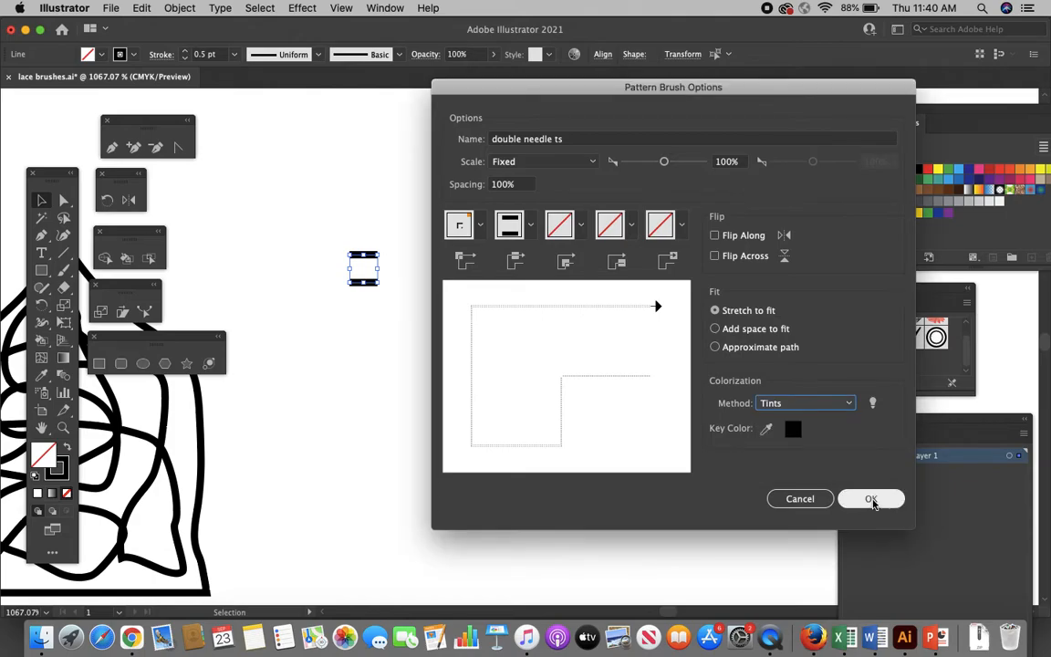
click(871, 499)
scroll(677, 463, down, 3)
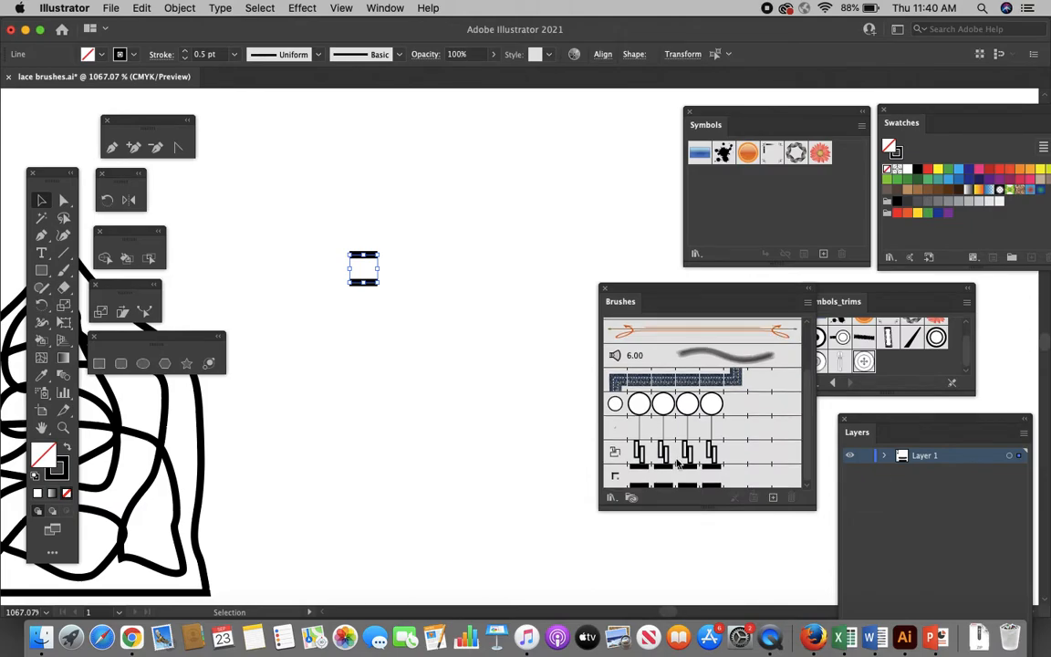
click(404, 449)
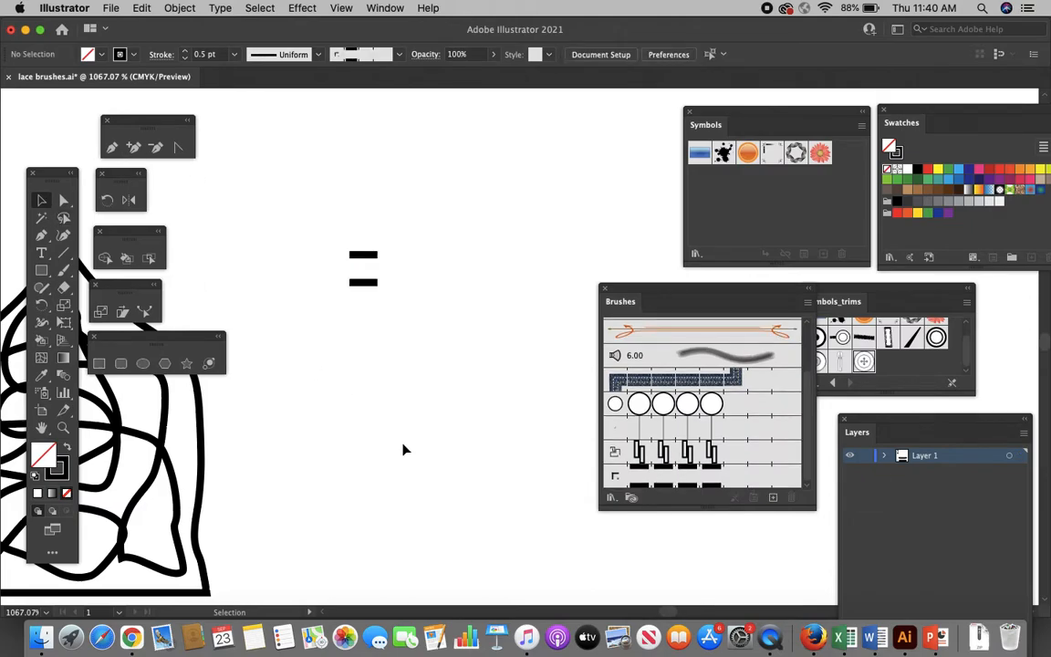
Step: Draw a long diagonal line beside the dashes and apply the double needle ts brush to it
scroll(405, 449, down, 2)
scroll(404, 449, right, 3)
click(63, 253)
drag(288, 216, 287, 463)
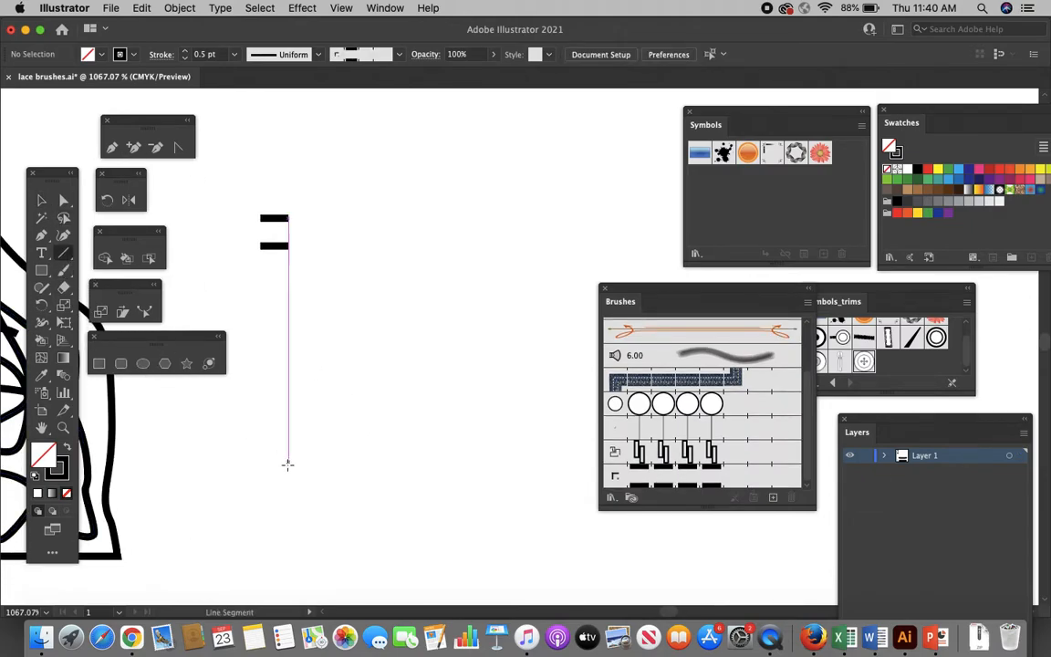
drag(197, 540, 645, 120)
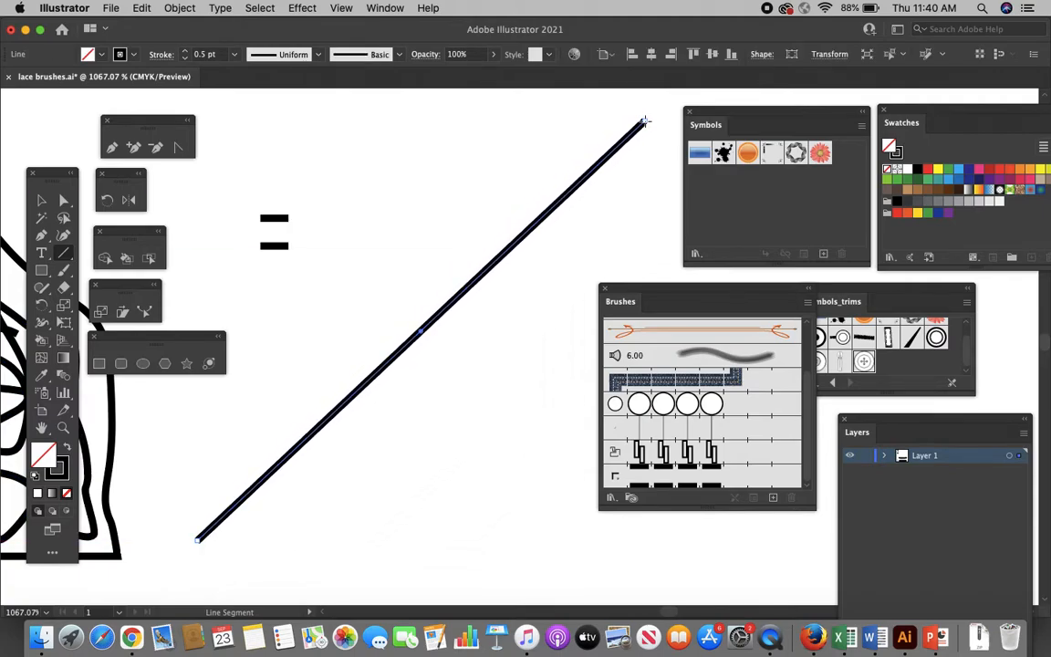
click(670, 477)
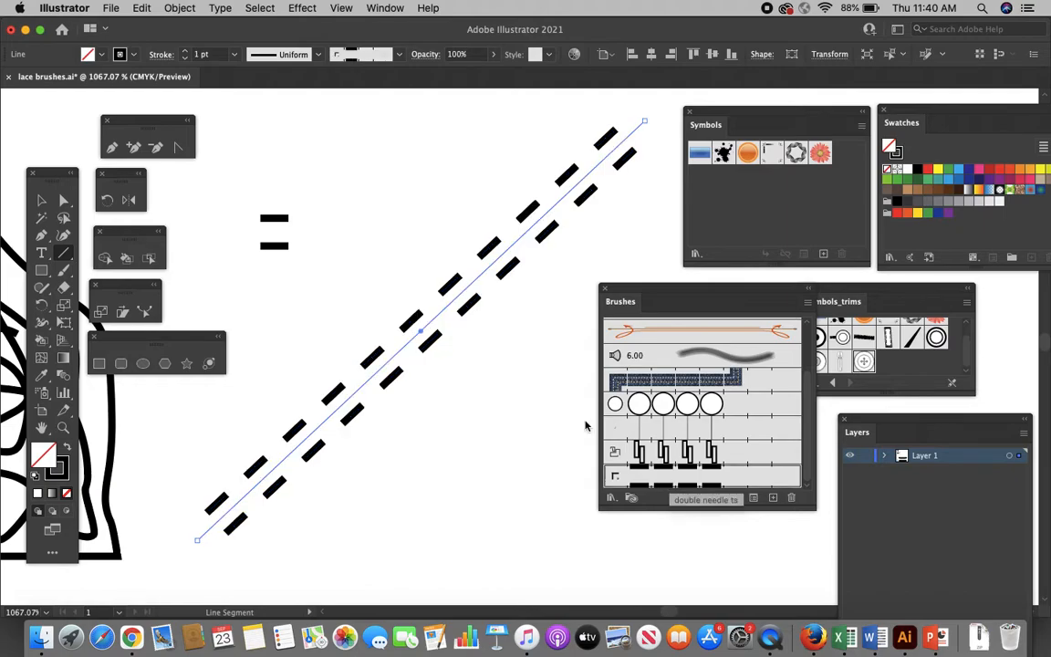
Step: Move the double needle stitch line slightly down and to the right
click(41, 200)
click(373, 287)
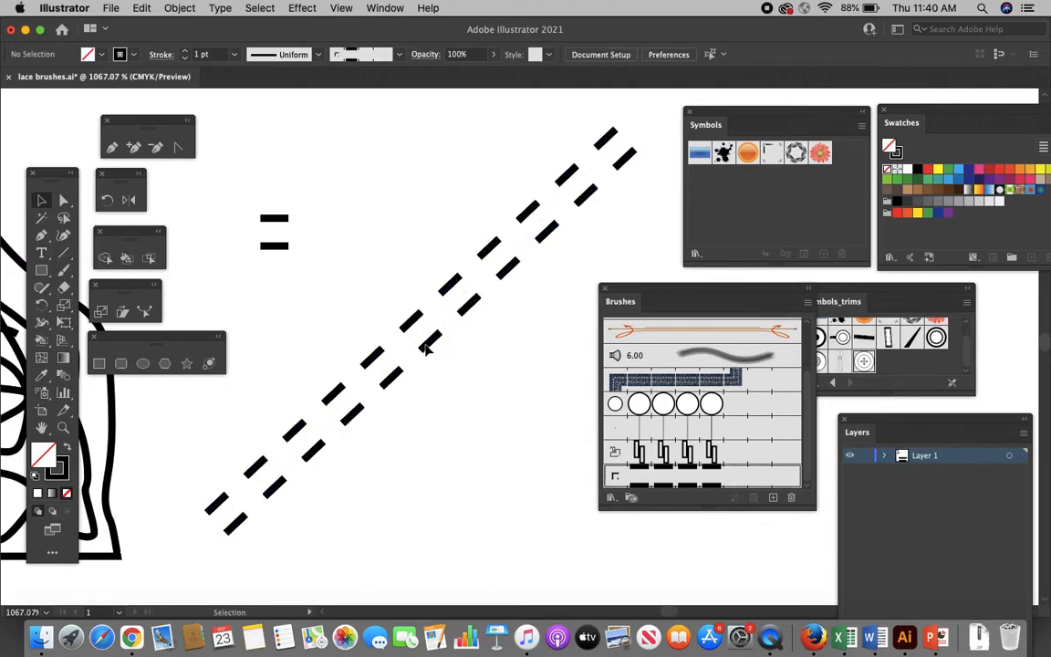
drag(426, 347, 447, 363)
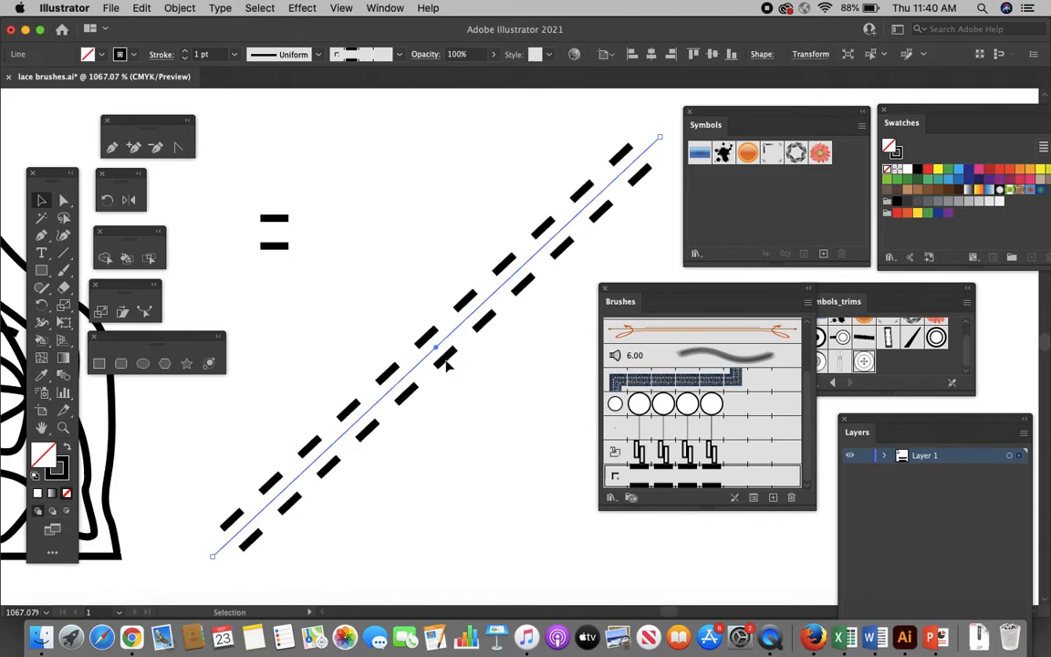
Step: Review the double needle ts brush's options without changing them, and deselect the stitch line
double_click(665, 483)
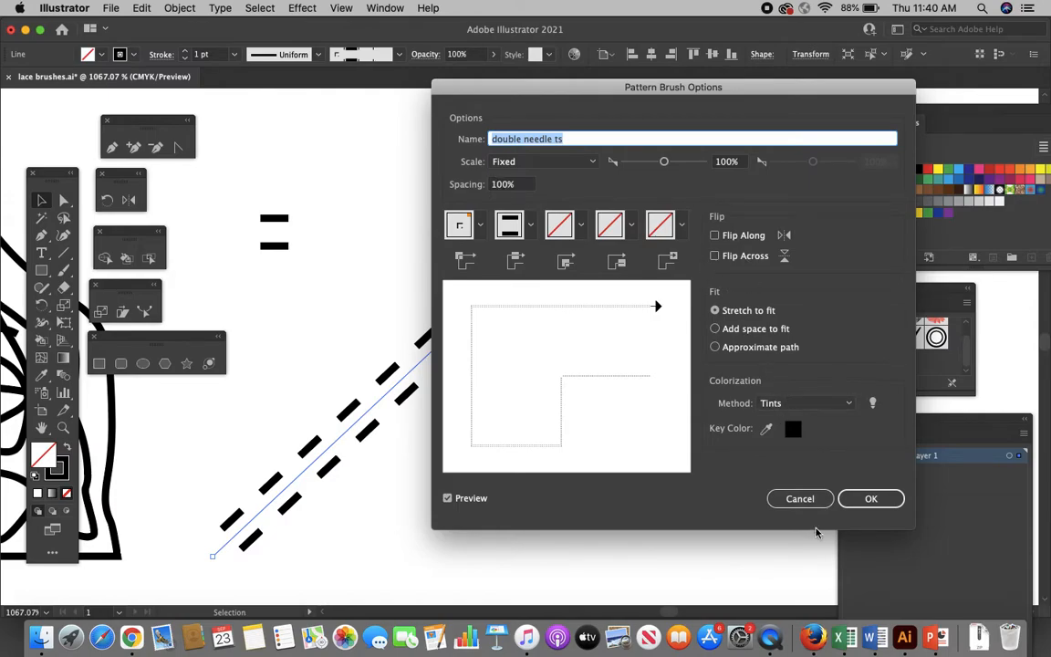
click(799, 498)
click(549, 464)
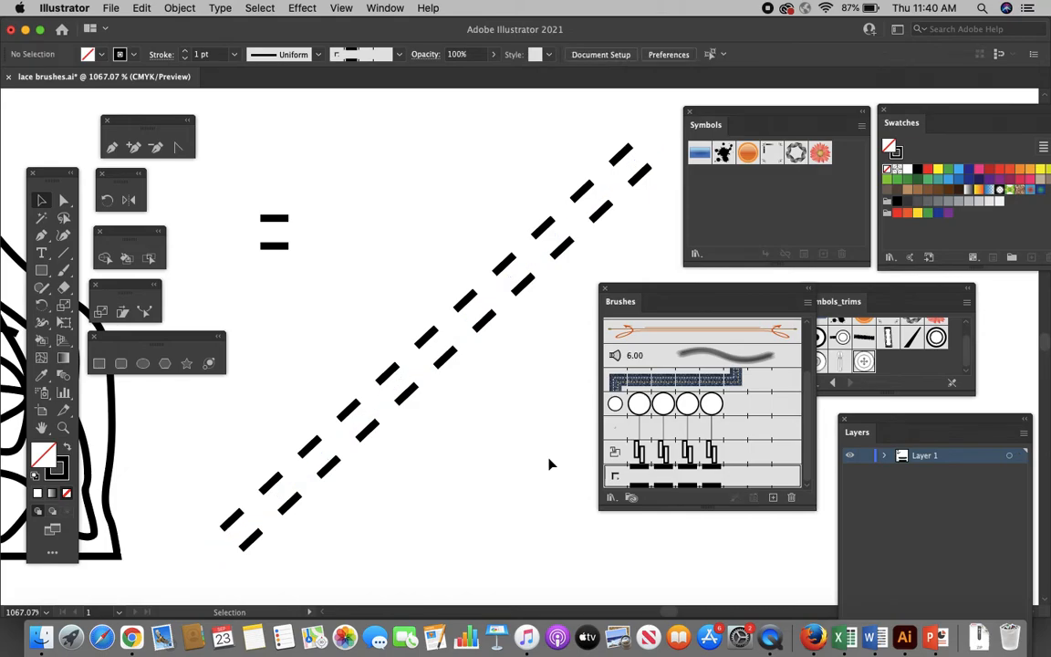
Step: Review the zip brush's options without changing them, and delete the double needle stitch line together with the pair of dashes
double_click(684, 456)
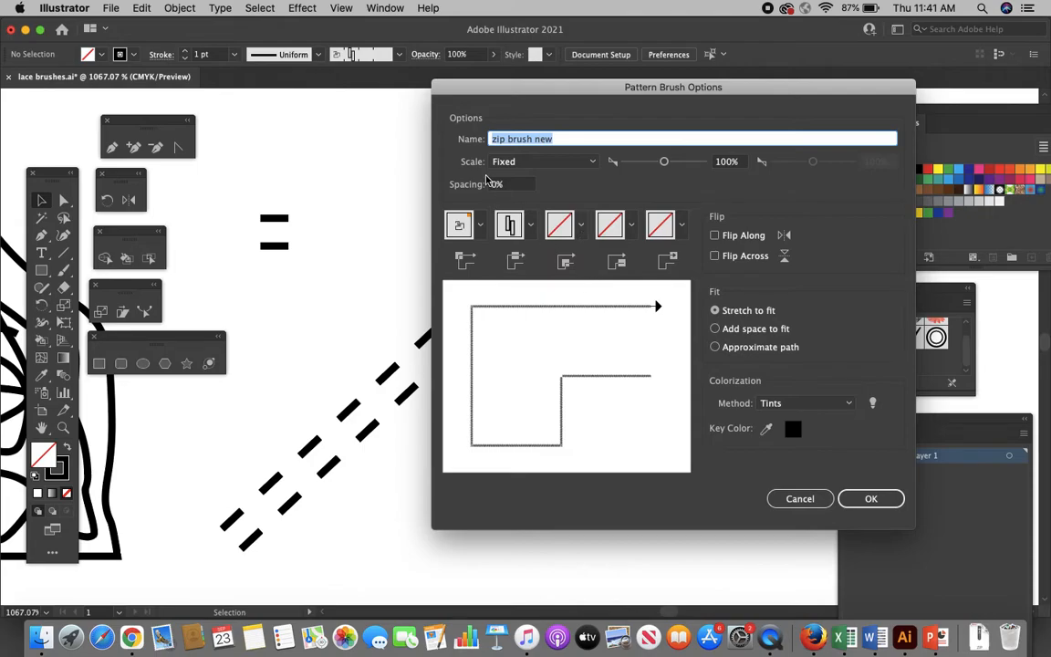
click(807, 502)
drag(254, 179, 438, 482)
key(Delete)
Step: Create a pattern brush named "lace" from the diamond-shaped lace motif with default options, and deselect the motif
scroll(477, 457, down, 5)
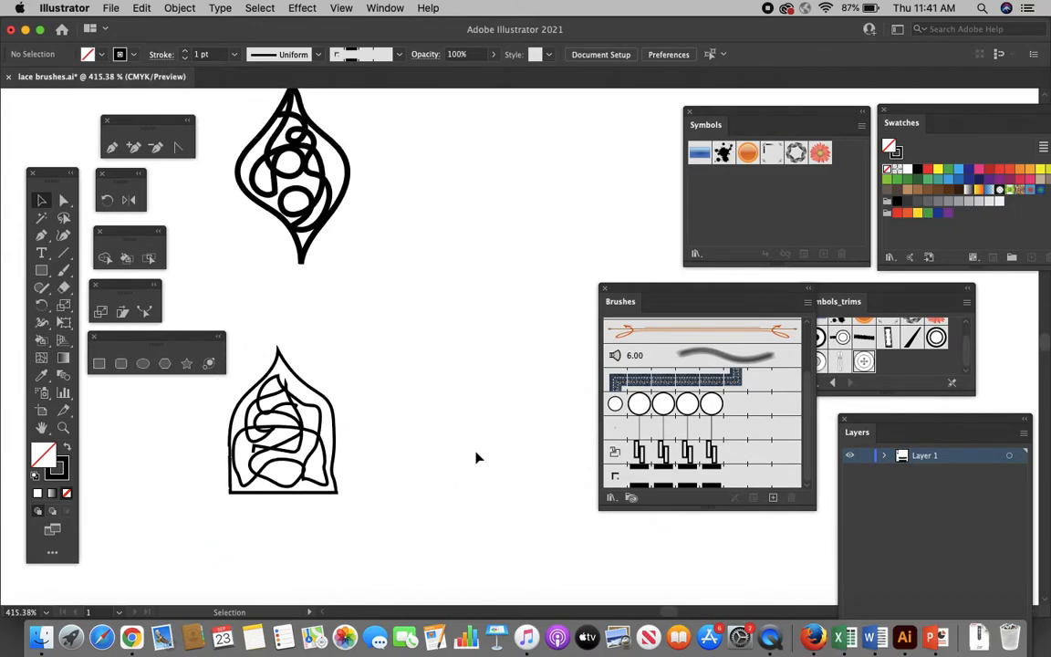
scroll(476, 457, up, 3)
scroll(476, 457, down, 1)
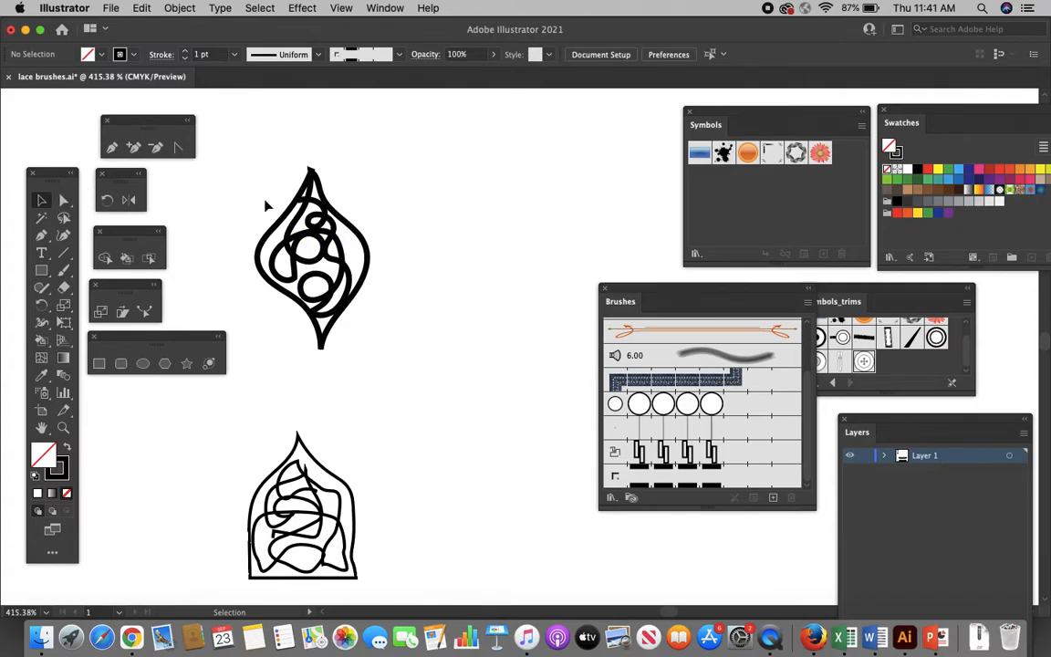
drag(244, 188, 418, 320)
click(774, 498)
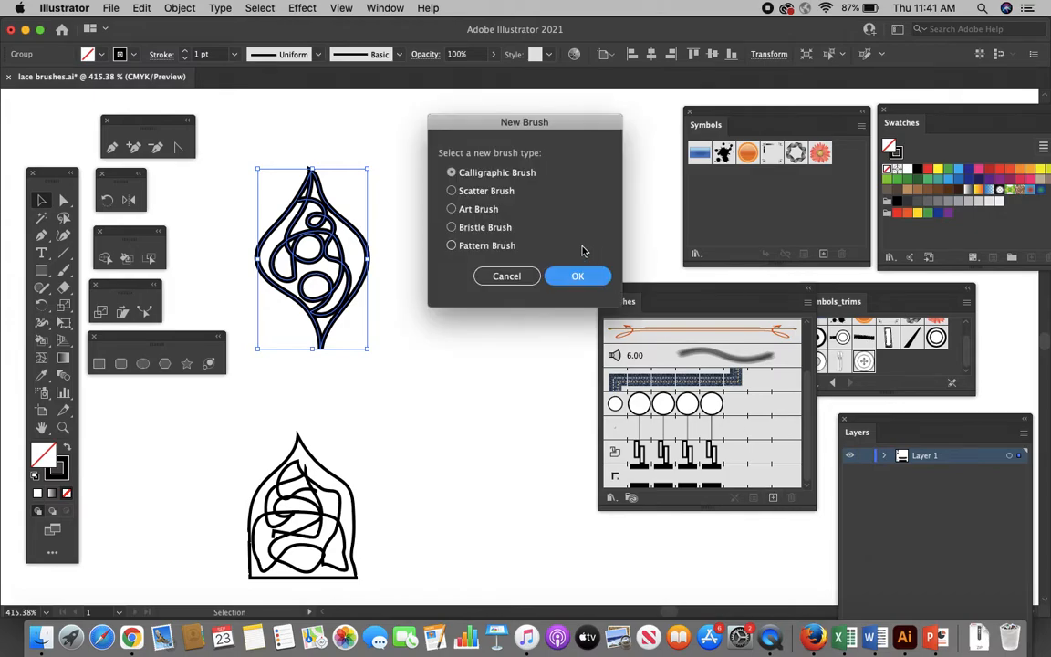
click(452, 246)
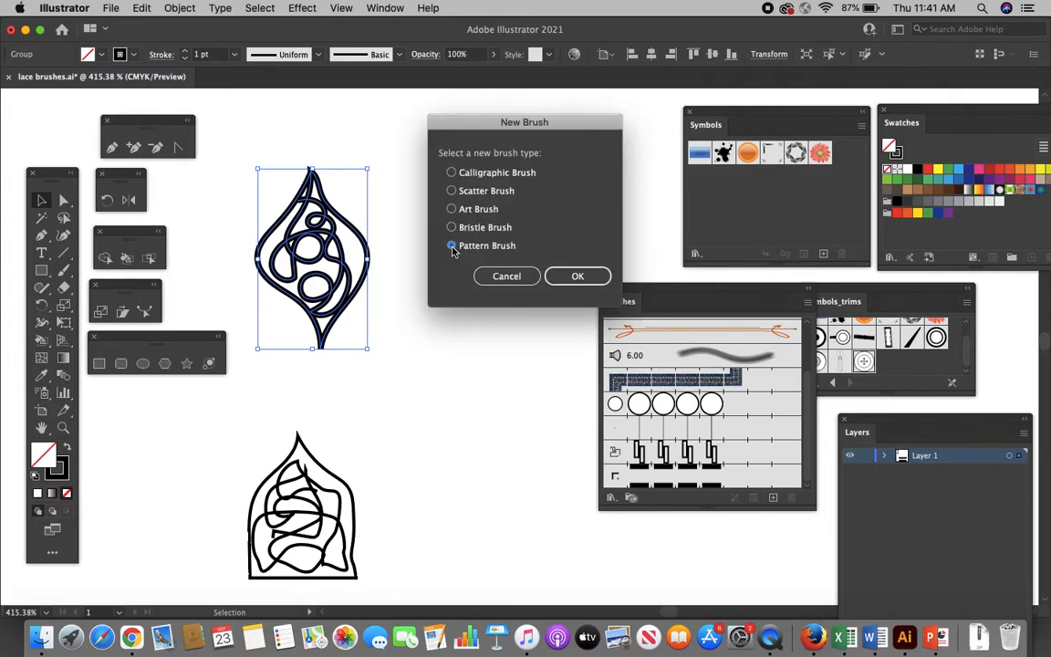
click(578, 278)
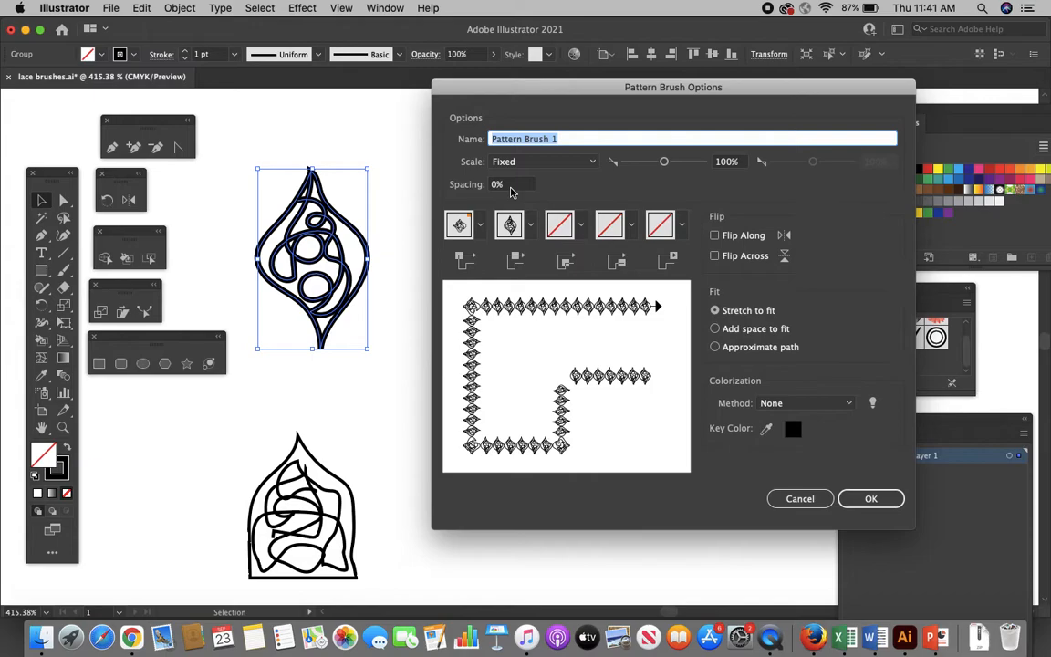
text(lace)
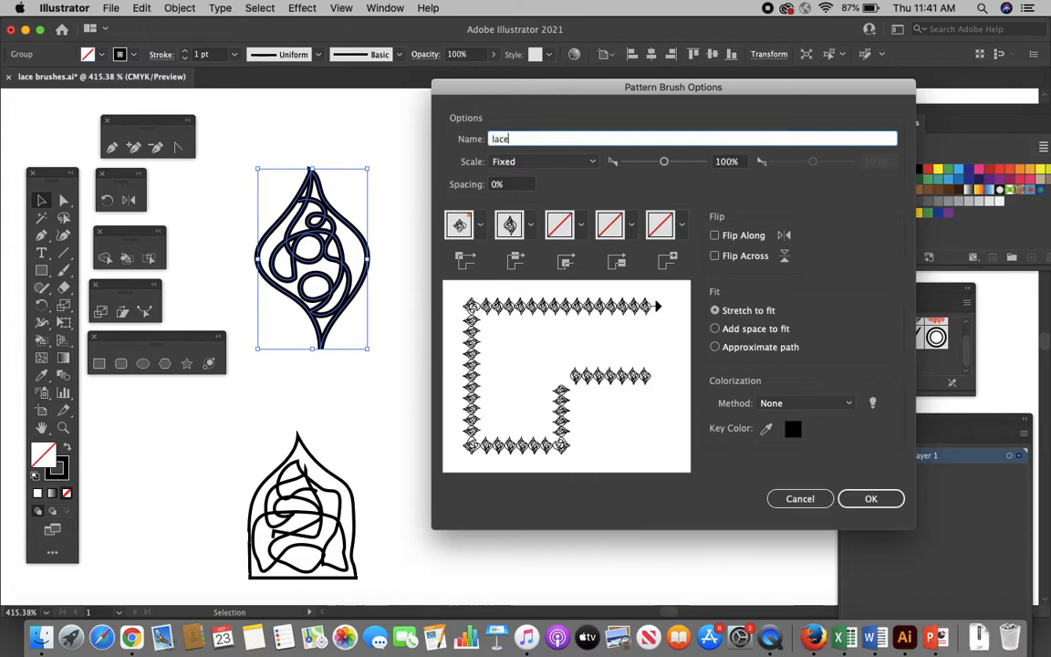
click(871, 499)
click(409, 371)
Step: Draw a long, slightly rising line above the lace motifs, apply the lace brush, and set its stroke to 0.5 pt
scroll(409, 371, down, 3)
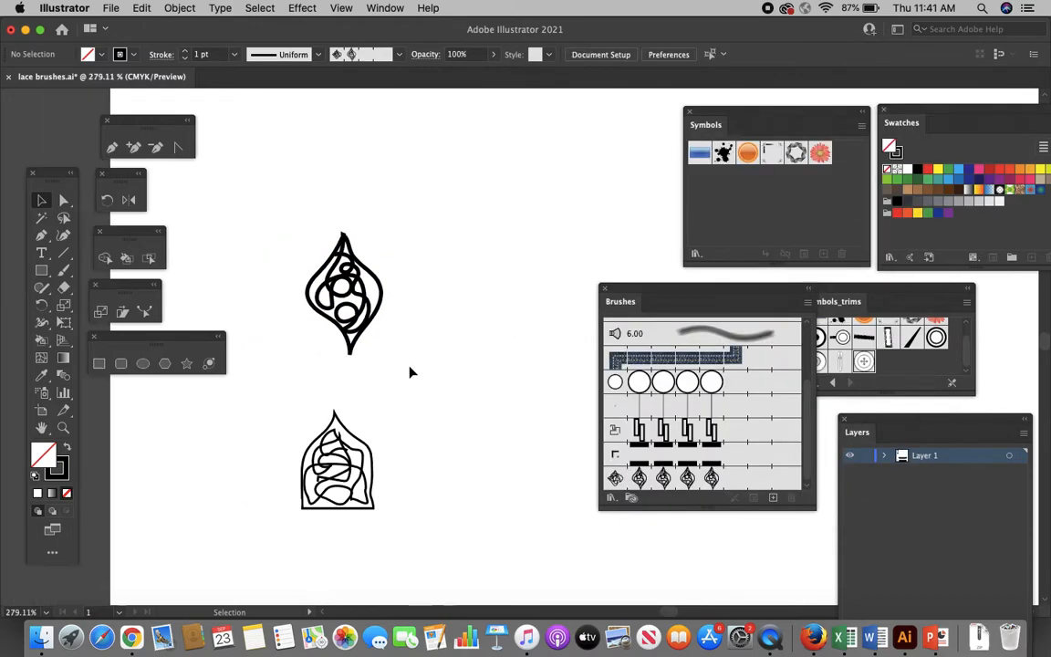
click(62, 255)
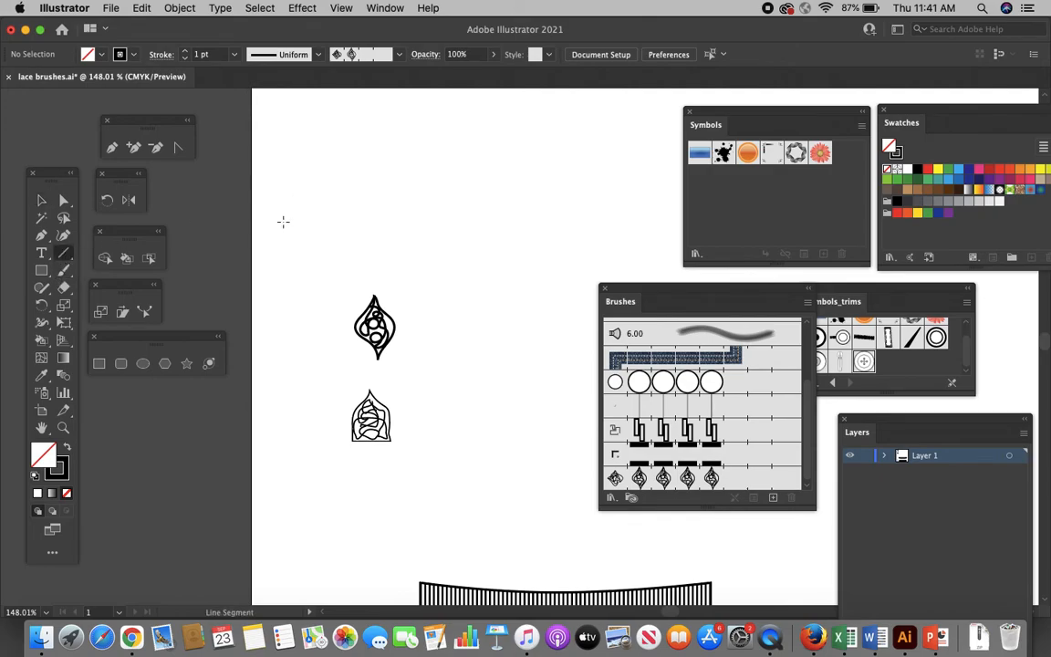
drag(283, 222, 678, 170)
click(689, 479)
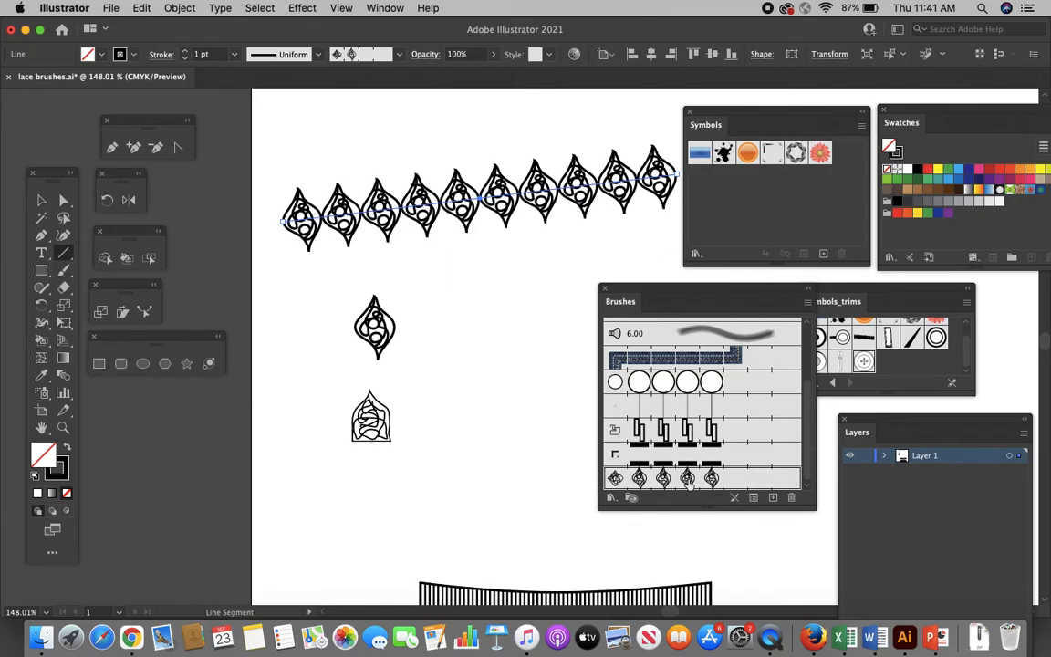
click(235, 53)
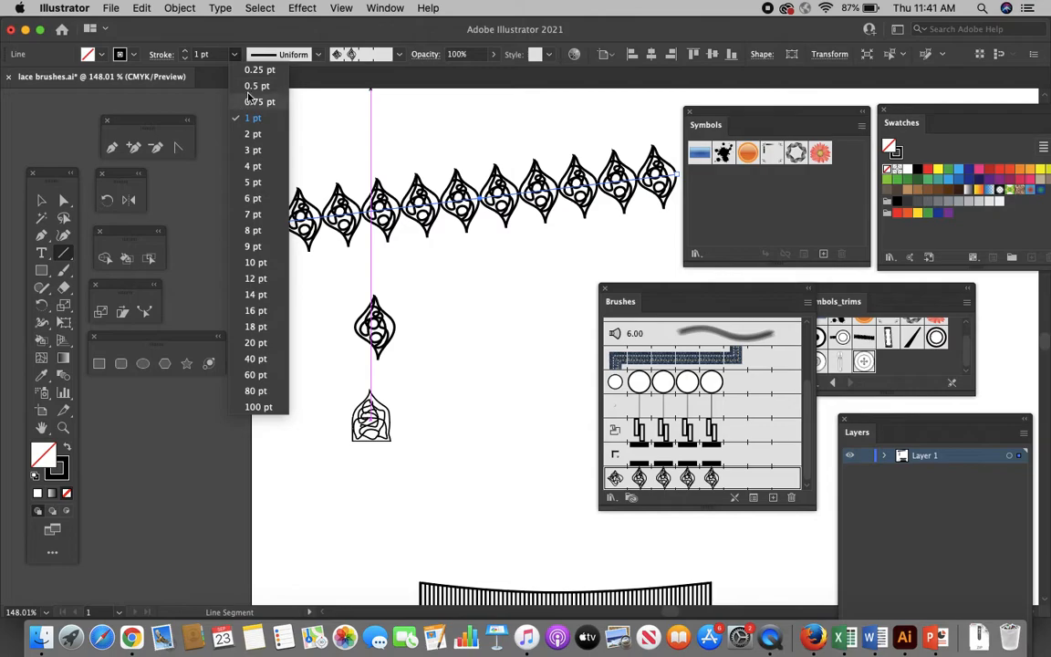
click(257, 85)
Step: Move the lace-brushed line slightly down toward the diamond-shaped motif
click(41, 200)
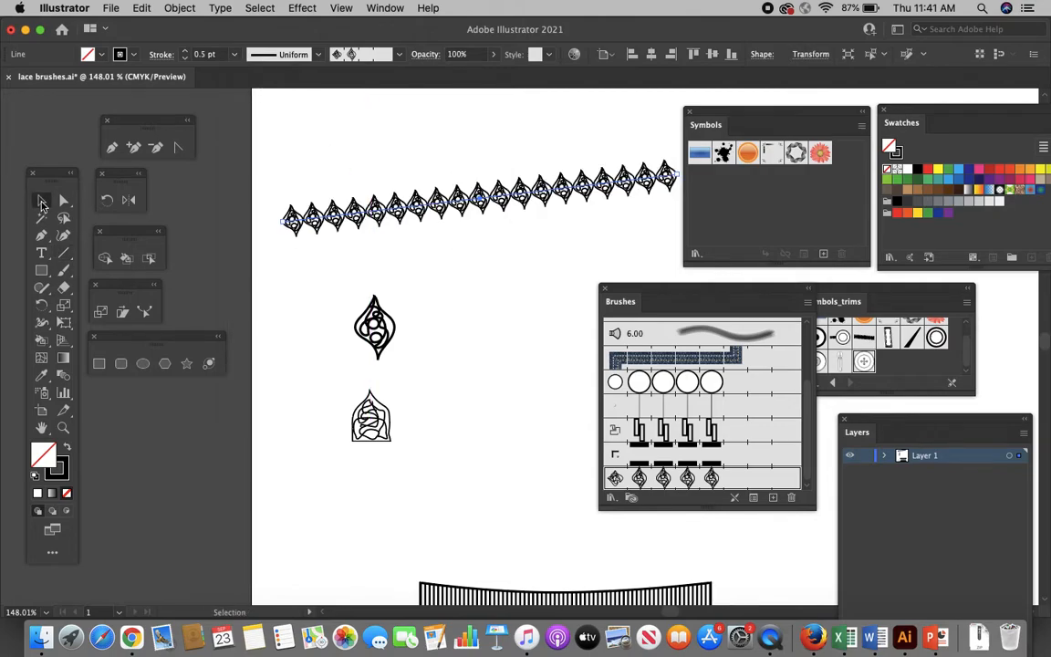
click(436, 275)
drag(476, 203, 472, 219)
Step: Create a pattern brush named "lace 2" from the arched lace motif, using the Tints colorization method, and deselect the motif
scroll(405, 431, up, 5)
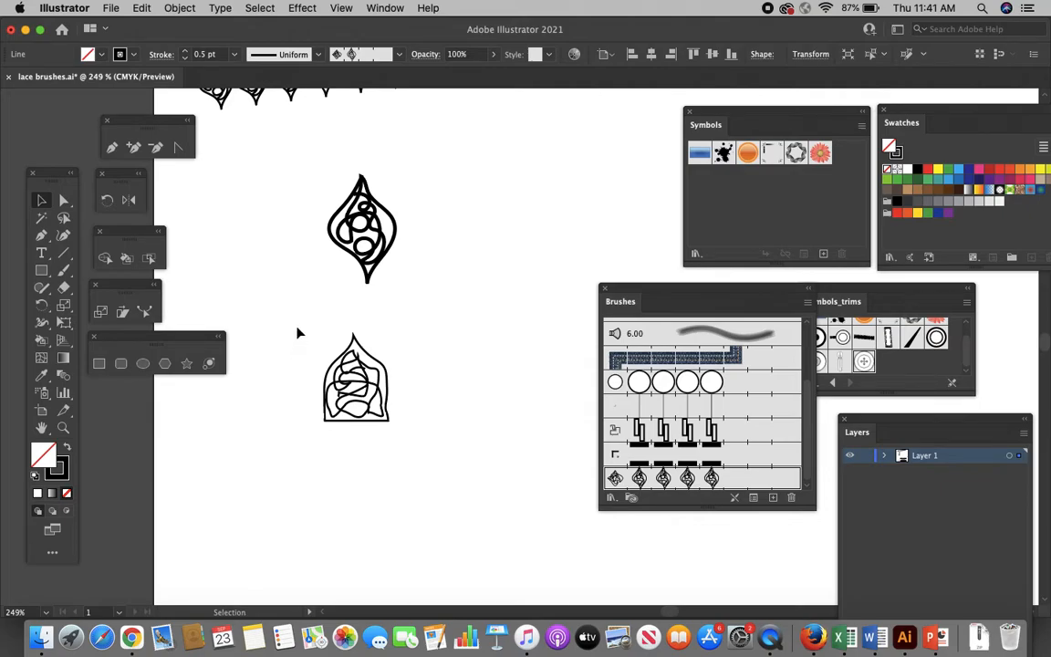
drag(297, 333, 410, 401)
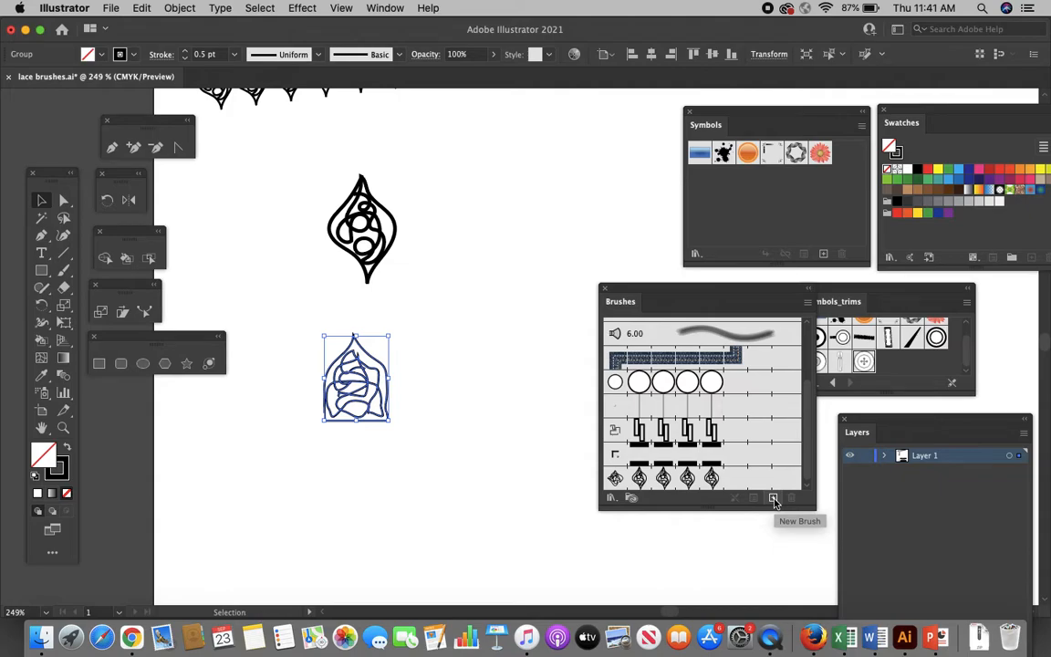
click(774, 502)
click(451, 246)
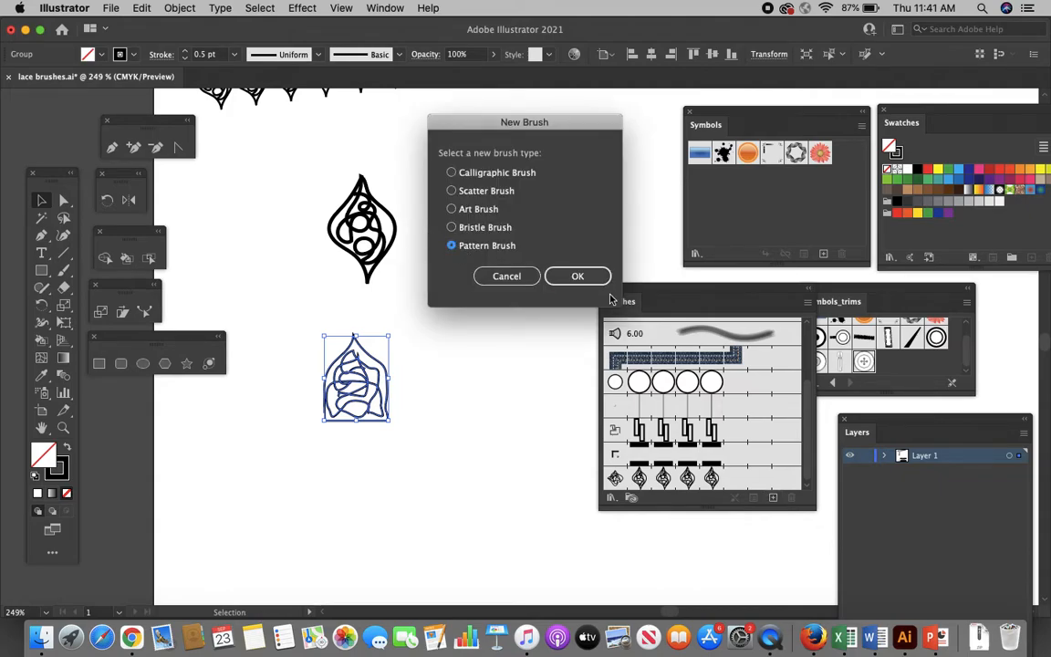
click(577, 276)
text(lace 2)
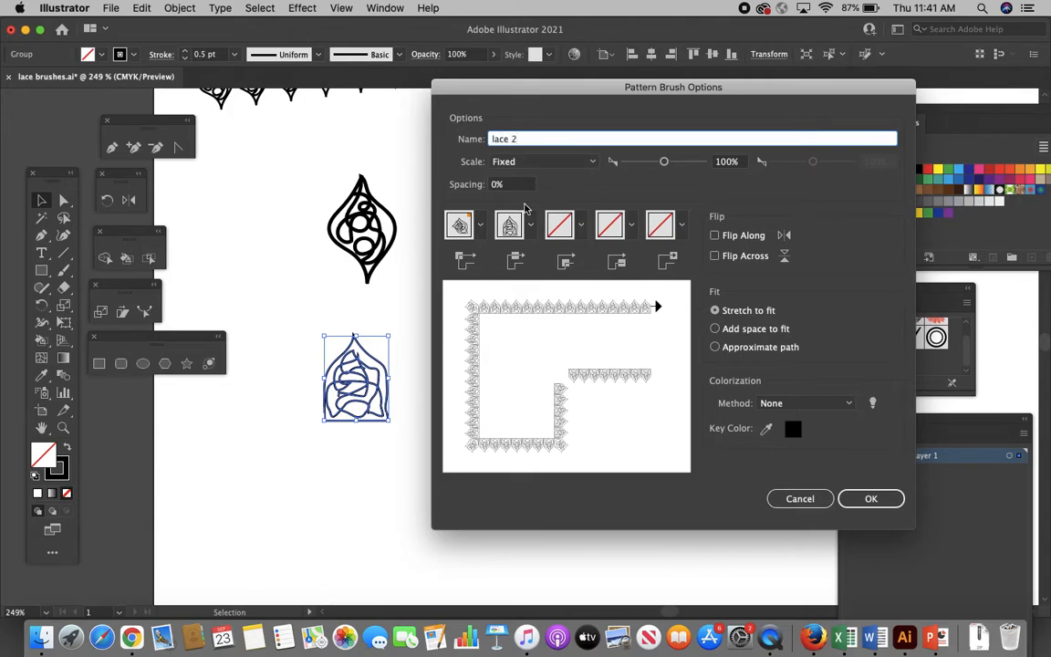
click(805, 402)
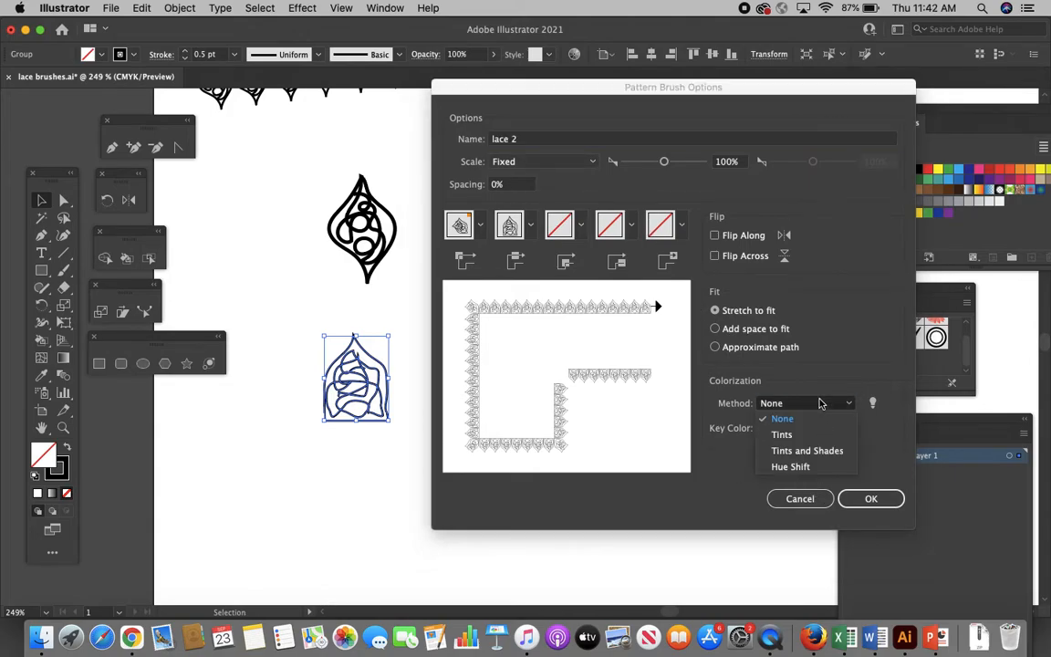
click(803, 432)
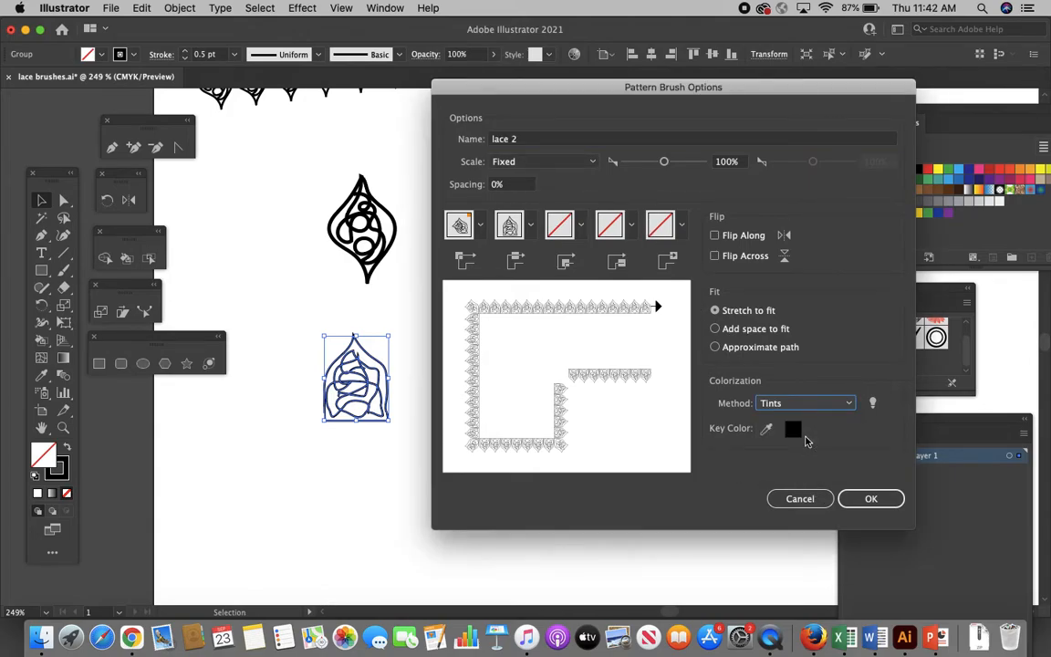
click(870, 499)
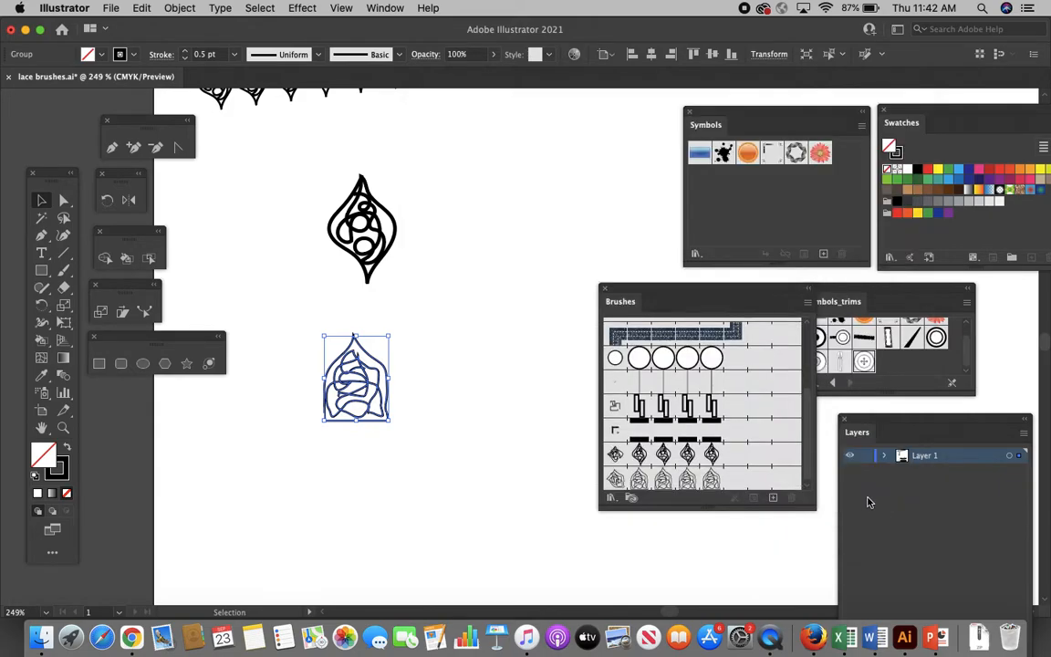
click(459, 488)
Step: Draw a long, slightly descending line below the arched motif, apply the lace 2 brush, set its stroke to 0.25 pt, and deselect it
click(64, 252)
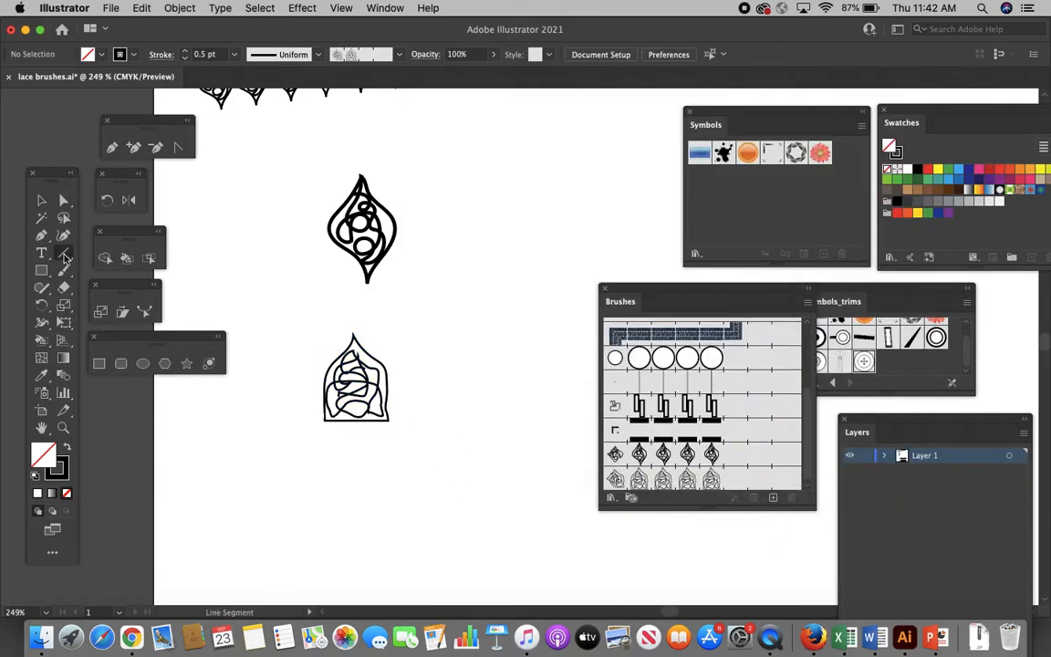
mouse_move(194, 494)
mouse_down()
mouse_move(423, 506)
mouse_move(821, 563)
mouse_move(808, 555)
mouse_up()
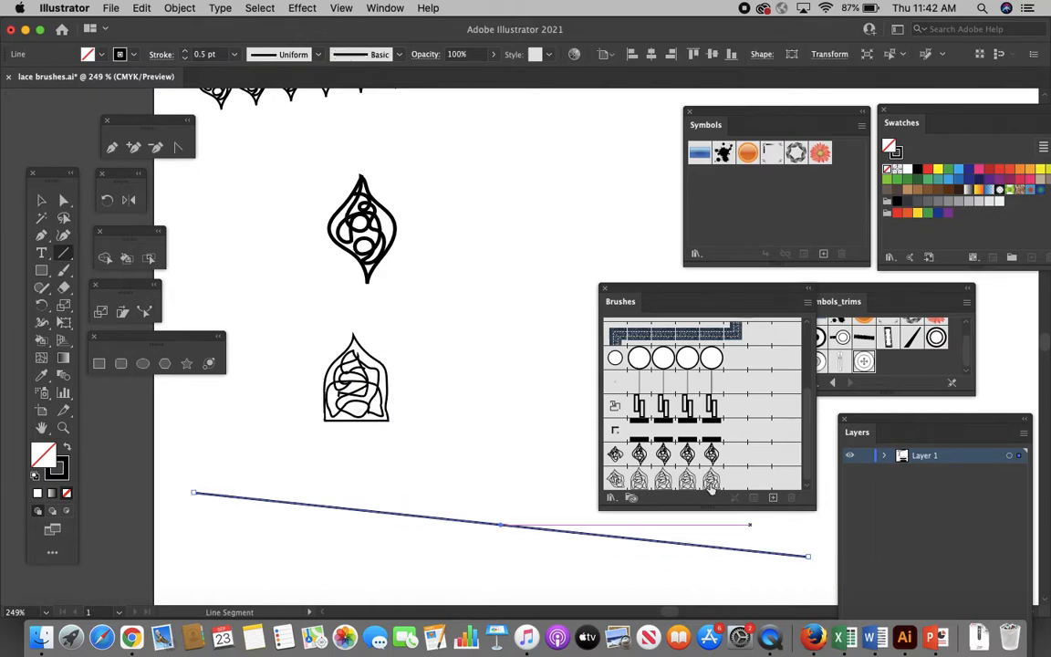
click(615, 478)
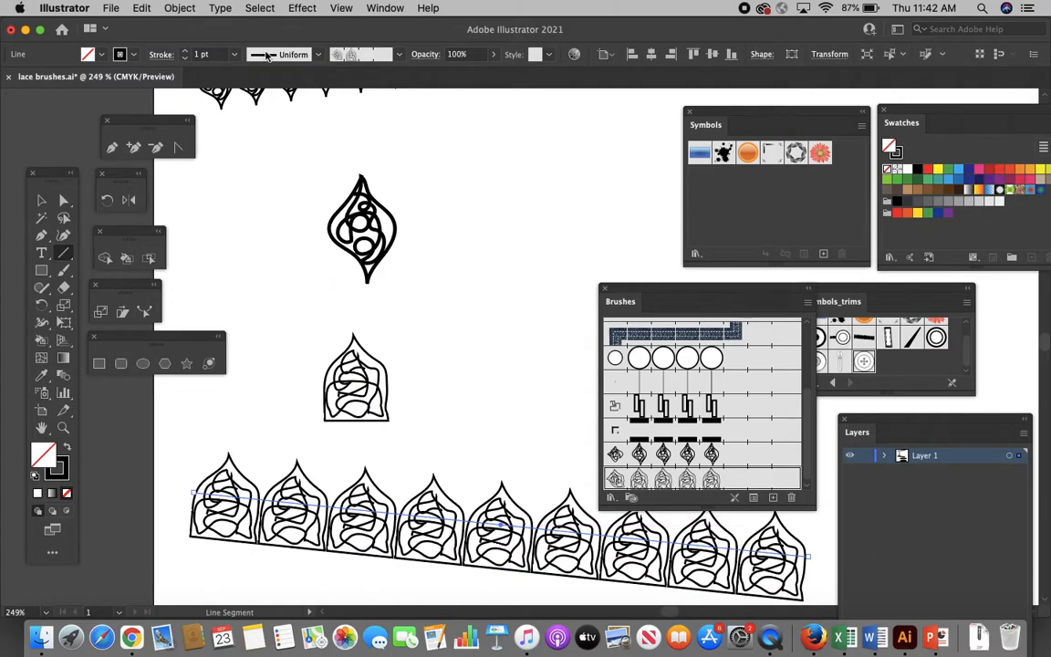
click(232, 55)
click(239, 70)
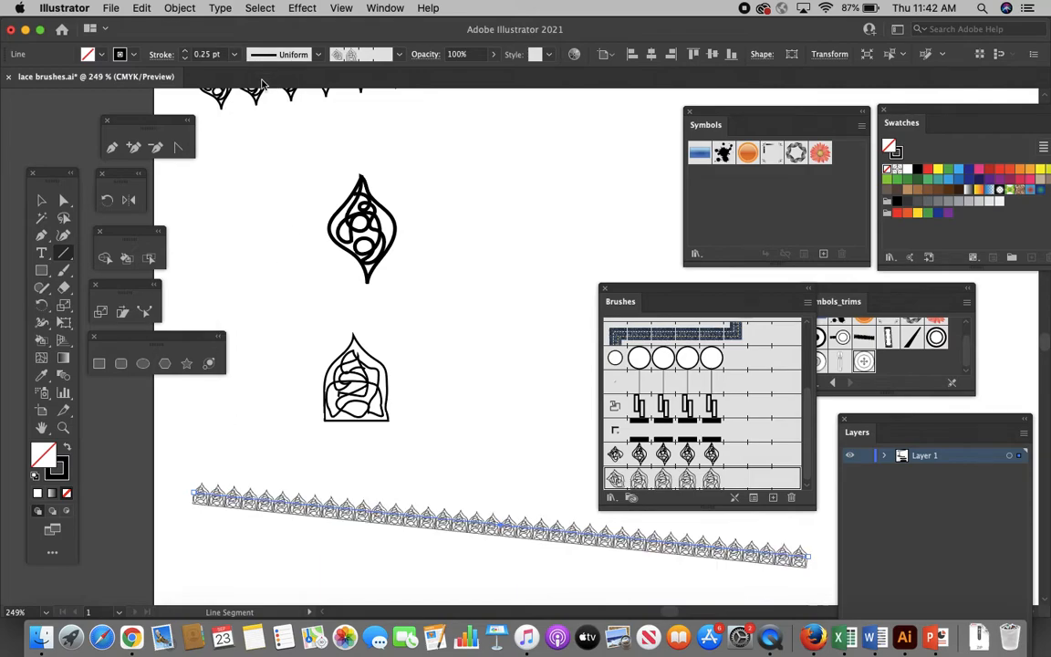
scroll(401, 420, up, 5)
scroll(401, 420, down, 3)
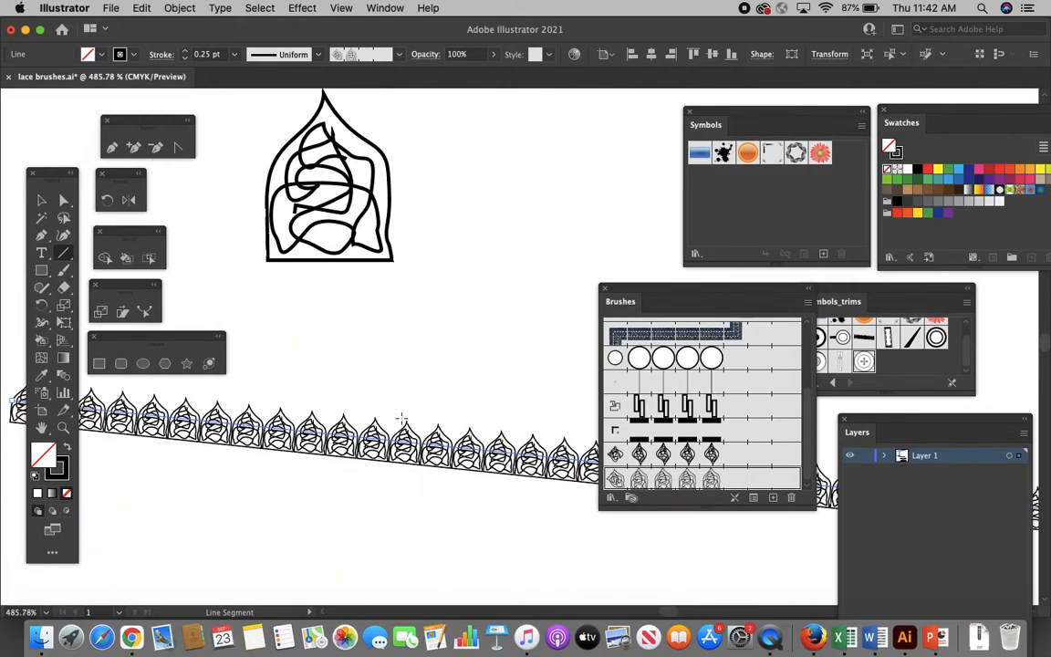
click(41, 199)
scroll(356, 305, down, 4)
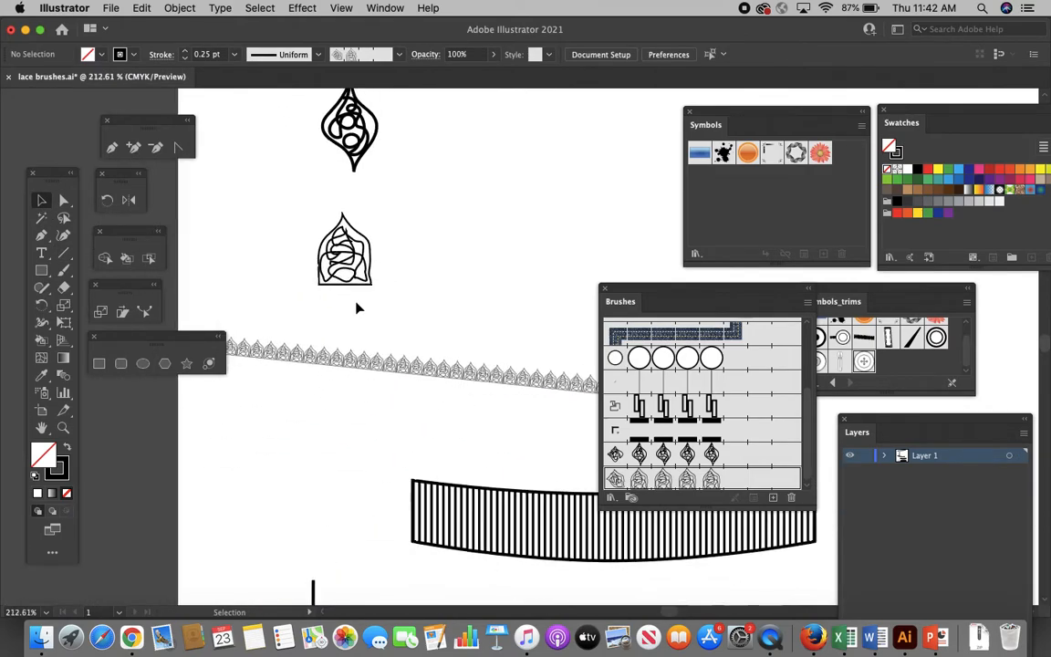
Step: Move the Brushes panel beside the lace motifs and widen it
scroll(678, 366, down, 1)
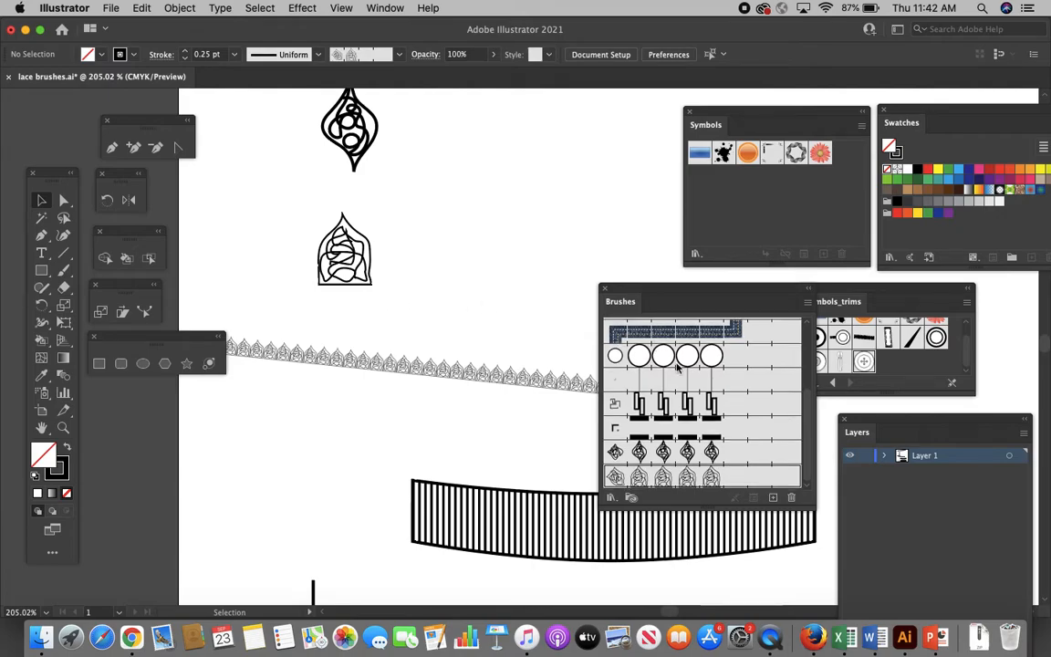
mouse_move(664, 288)
mouse_down()
mouse_move(499, 151)
mouse_move(504, 131)
mouse_up()
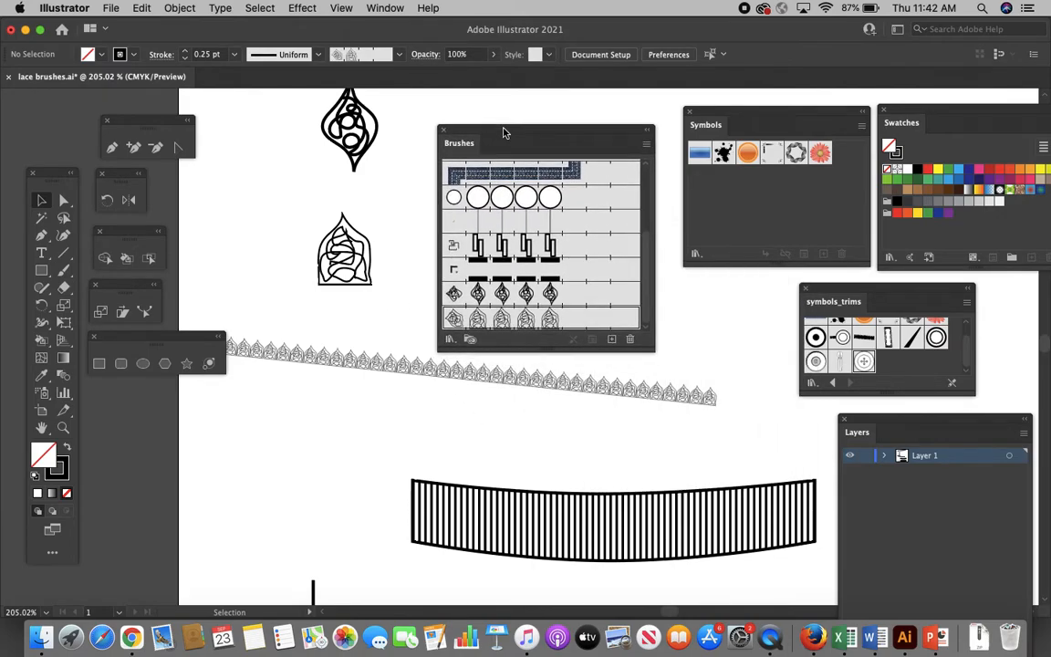
mouse_move(647, 340)
mouse_down()
mouse_move(671, 373)
mouse_move(691, 318)
mouse_move(700, 322)
mouse_up()
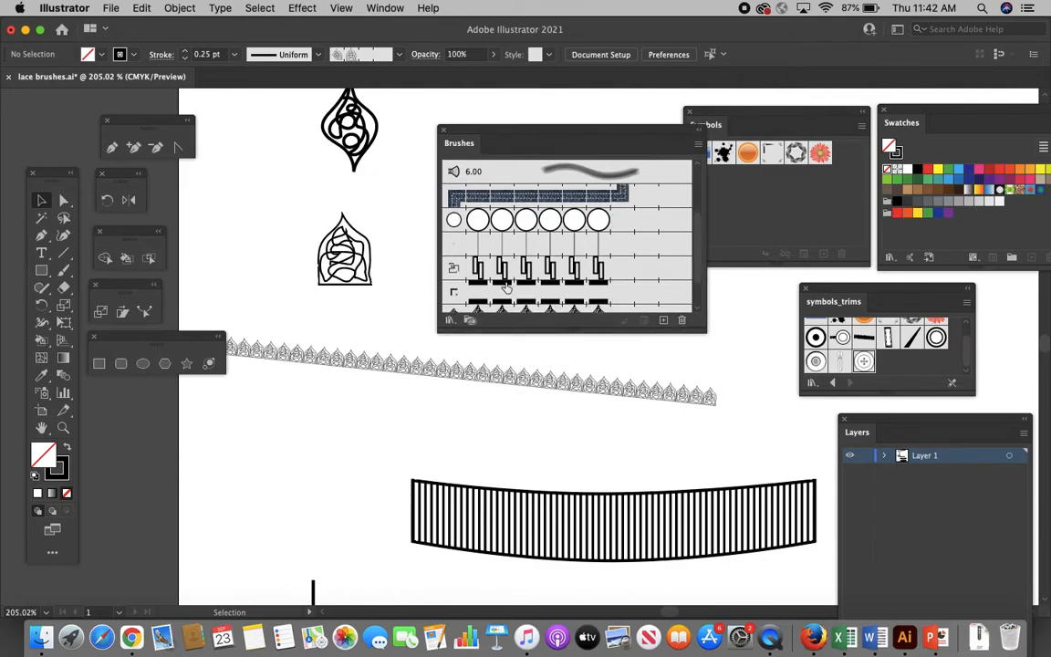
Step: Save the brushes as a library file on the Desktop, named with the owner's first name followed by "brushes"
click(450, 321)
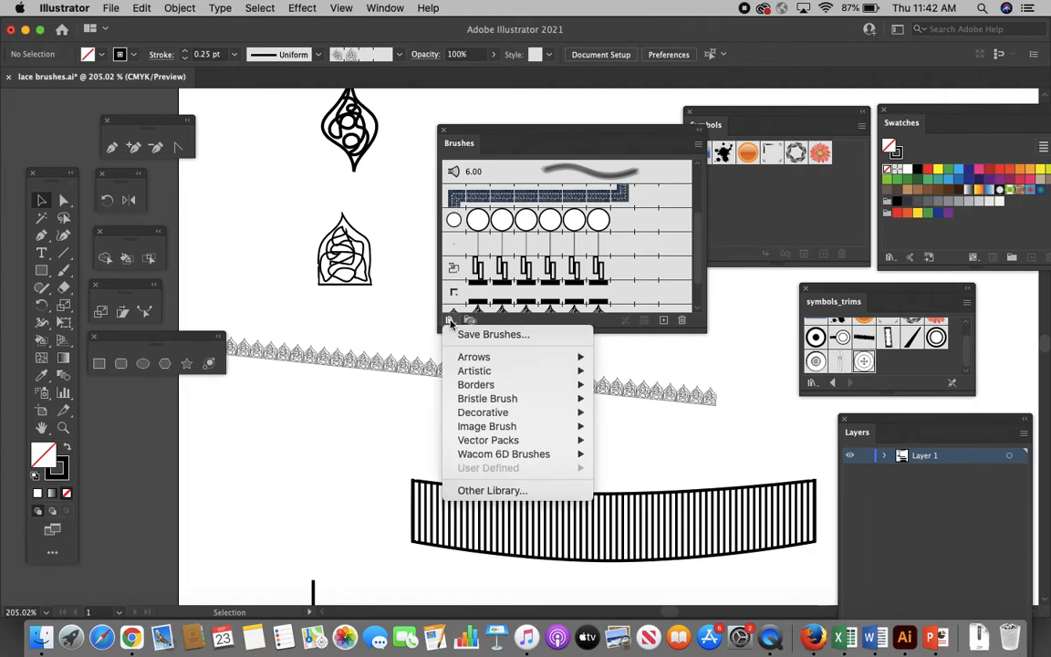
click(458, 337)
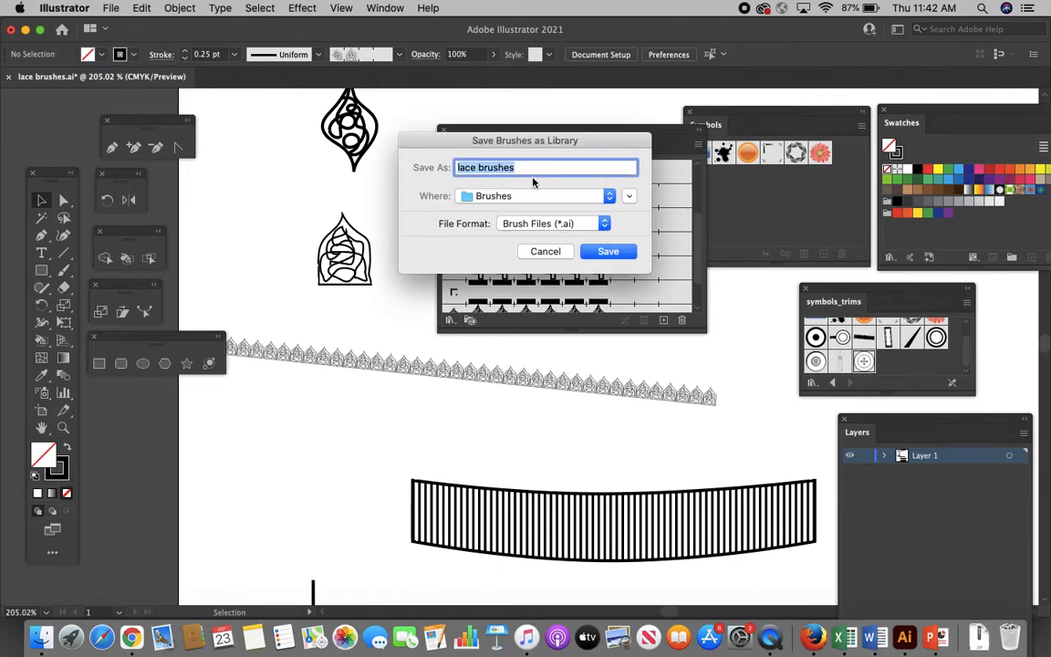
text(zoran)
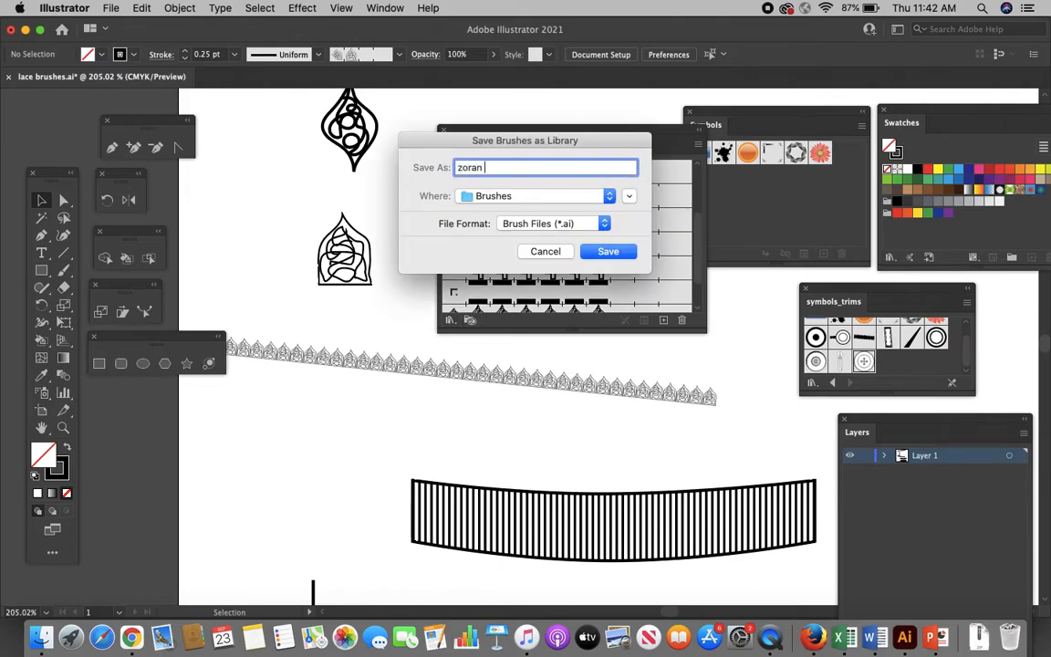
text( brushes)
click(535, 199)
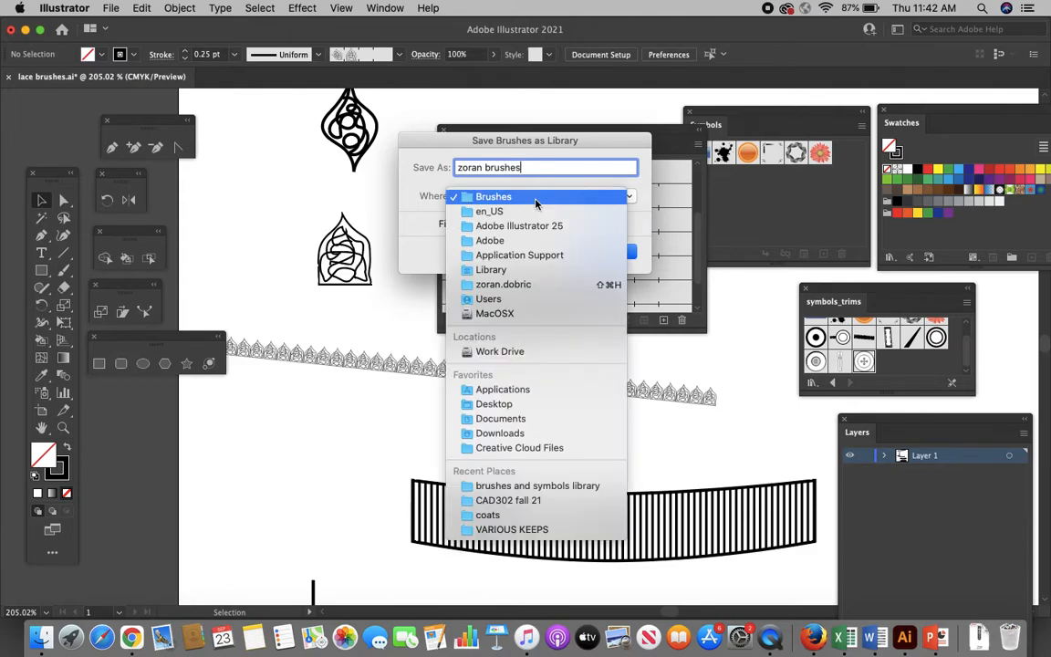
click(502, 406)
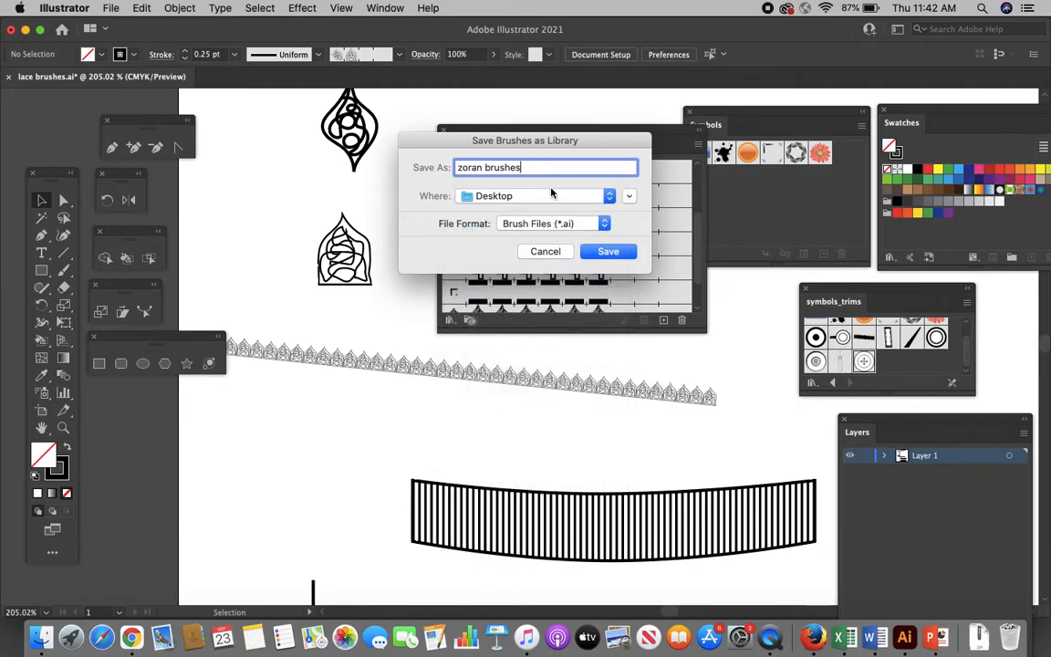
click(605, 252)
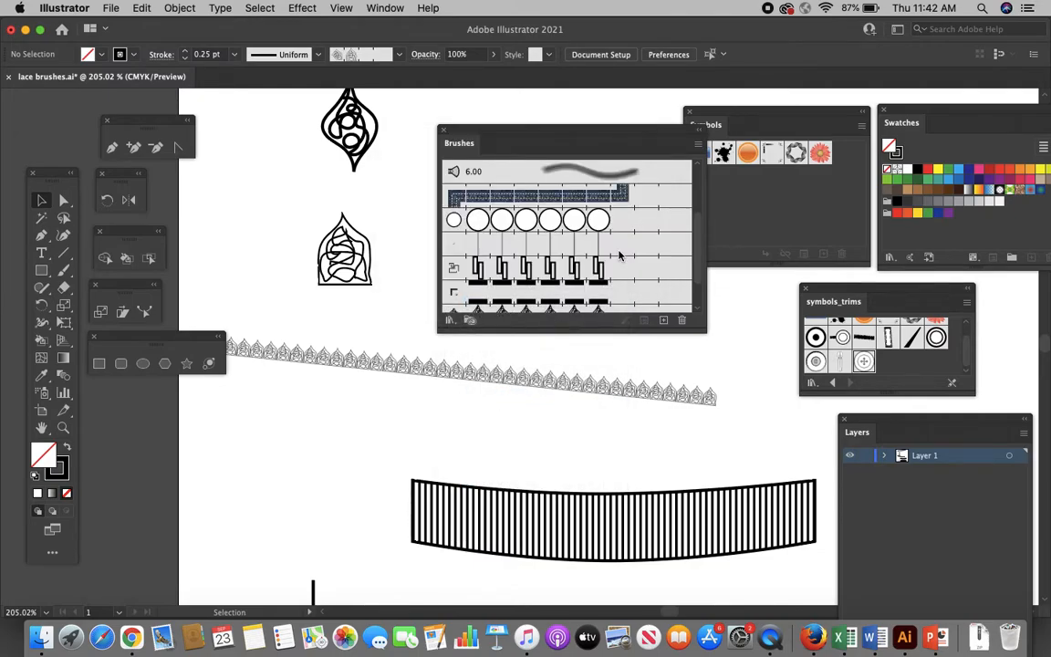
Step: Enlarge the Brushes panel so that it lists all of the custom pattern brushes
mouse_move(704, 330)
mouse_down()
mouse_move(712, 436)
mouse_move(713, 348)
mouse_move(717, 404)
mouse_move(729, 412)
mouse_up()
scroll(611, 299, down, 1)
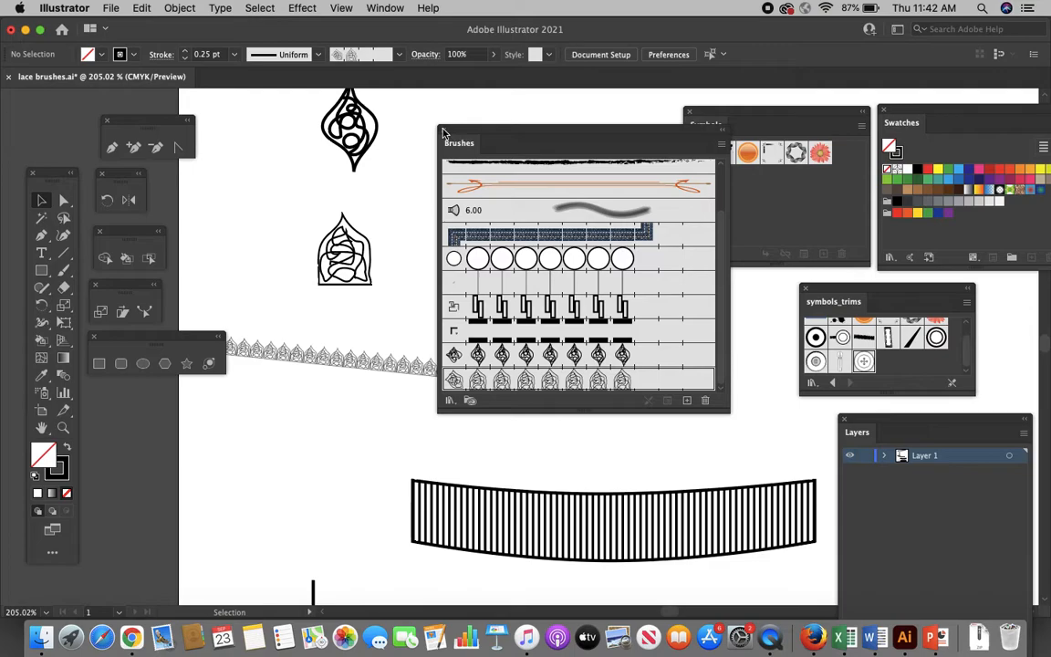
Step: Close the Brushes panel and open it again
click(442, 132)
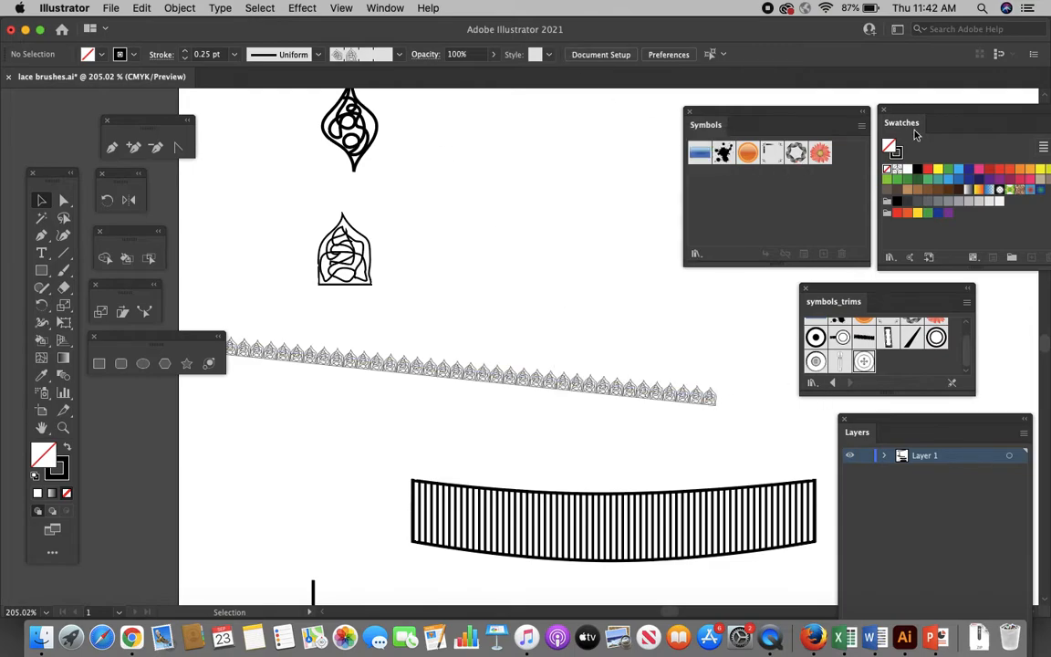
click(376, 11)
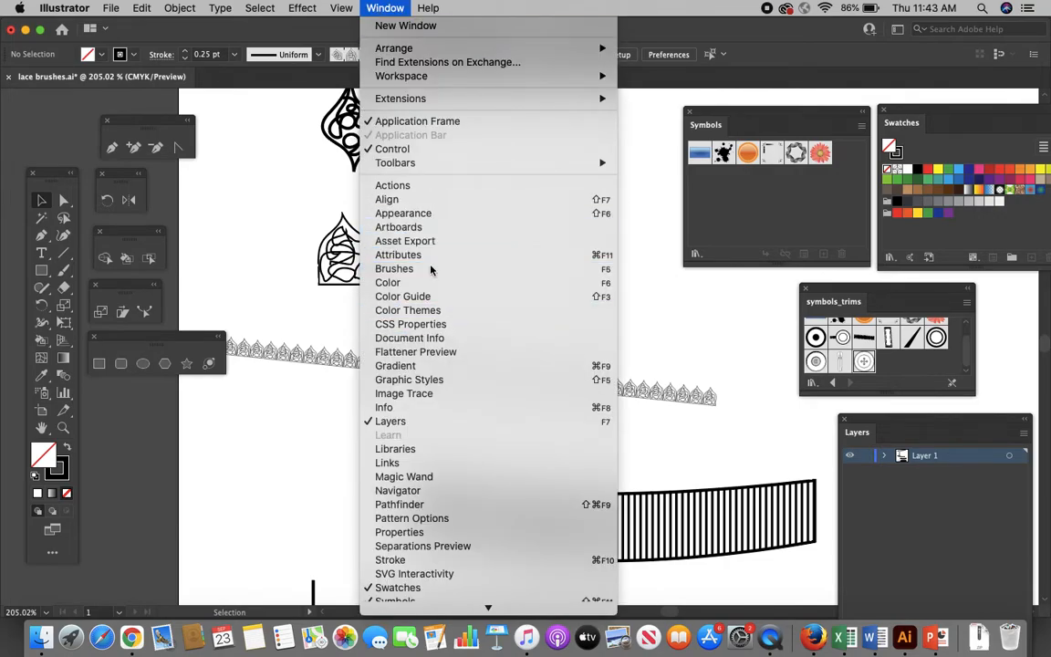
click(402, 268)
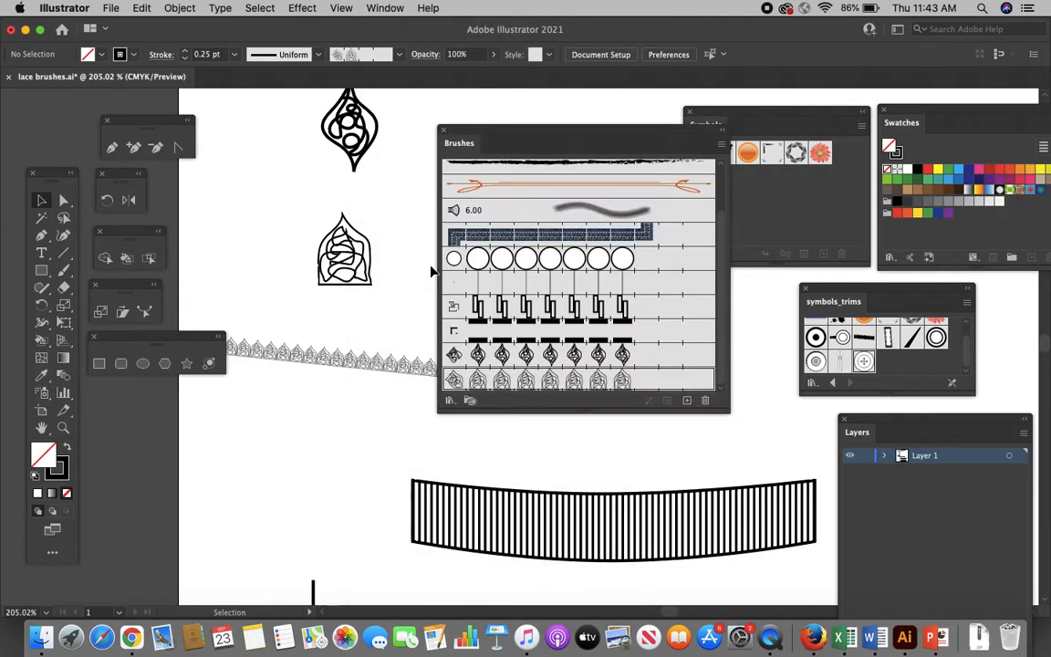
Step: Load the saved brush library from the Desktop, choosing the file named with the owner's first name followed by "brushes"
scroll(483, 338, up, 3)
click(451, 400)
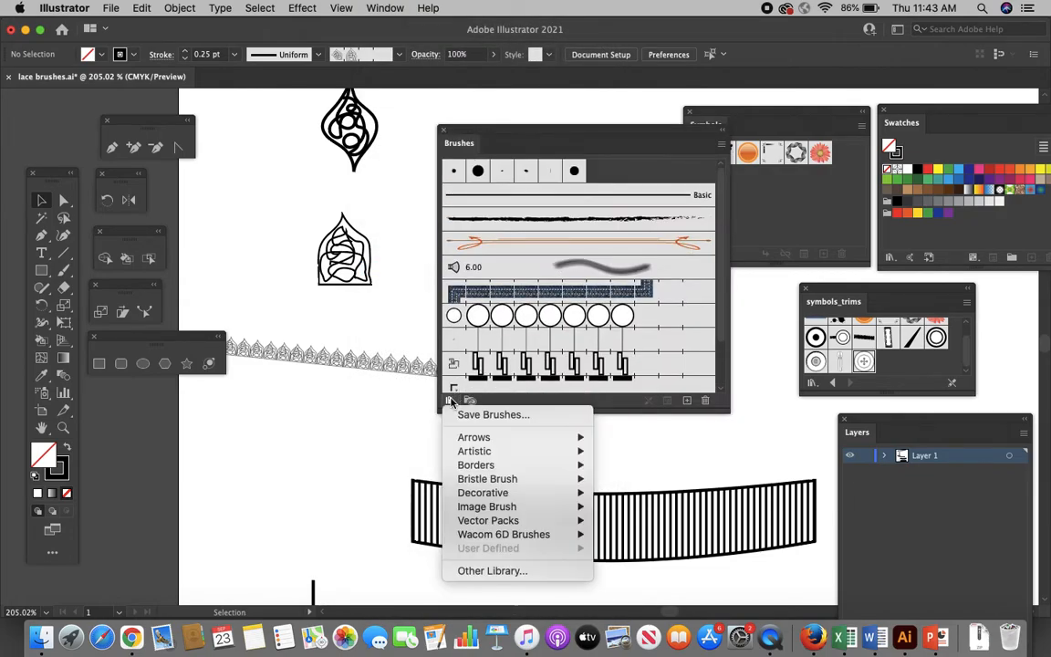
click(479, 572)
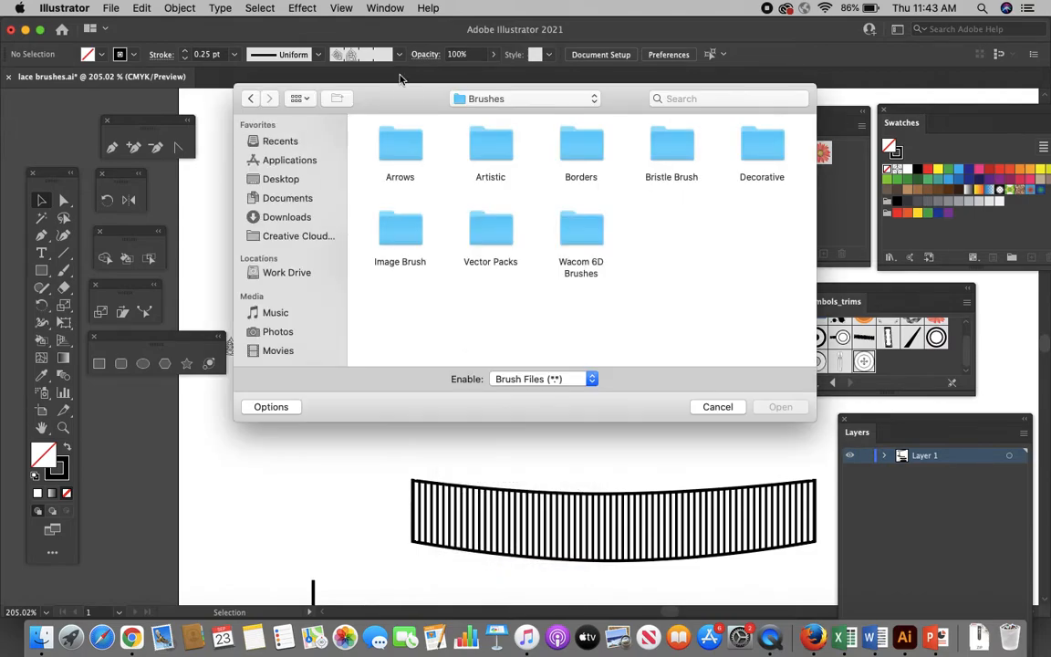
click(285, 180)
scroll(474, 200, down, 10)
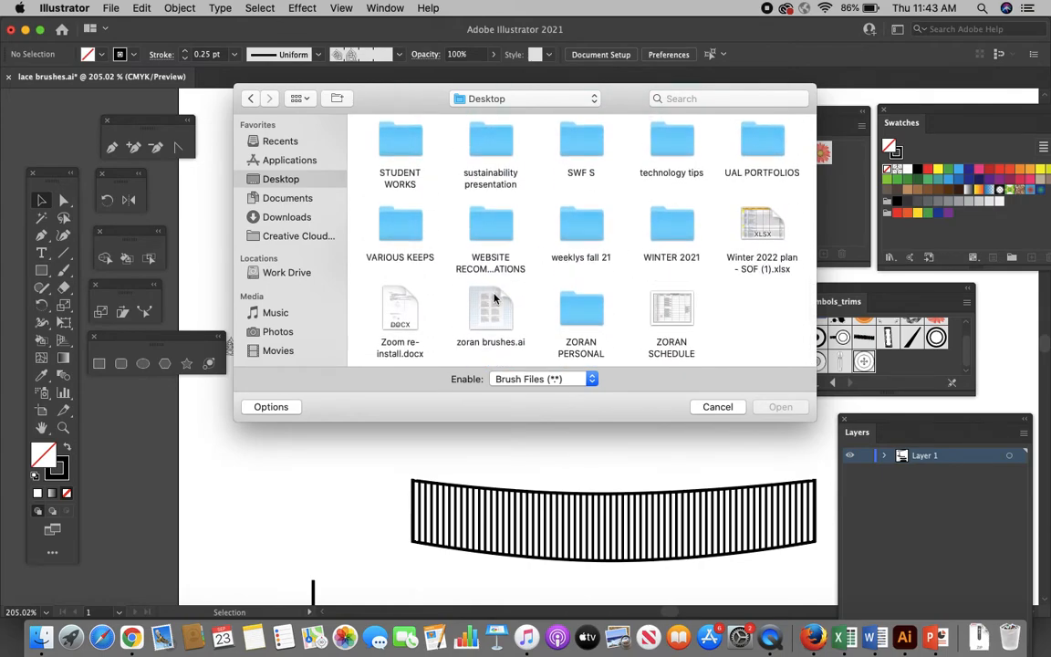
click(497, 319)
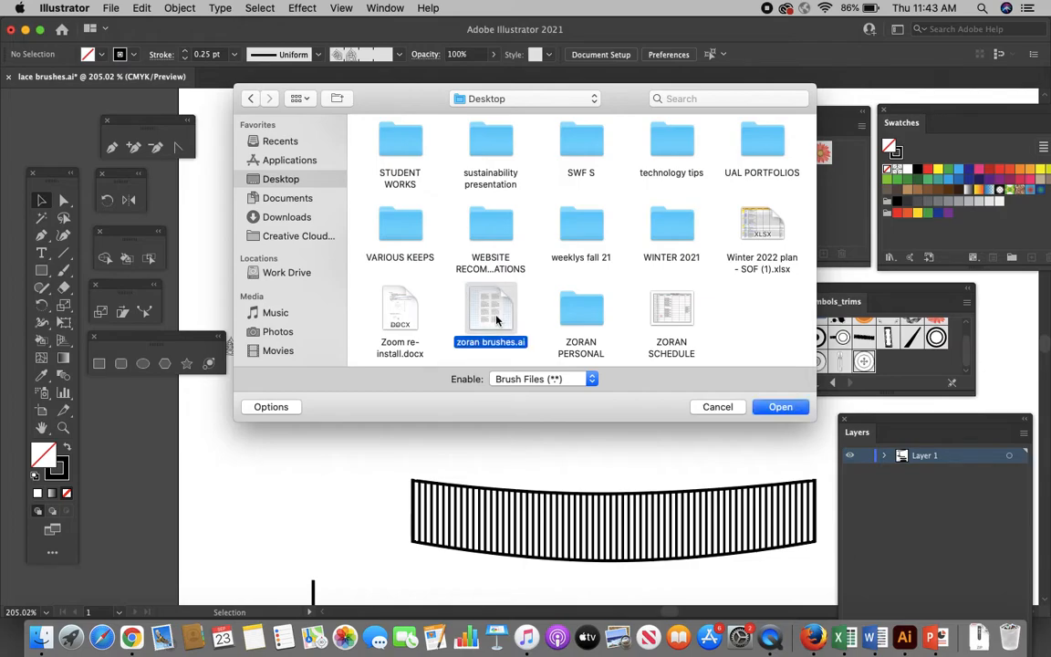
click(780, 406)
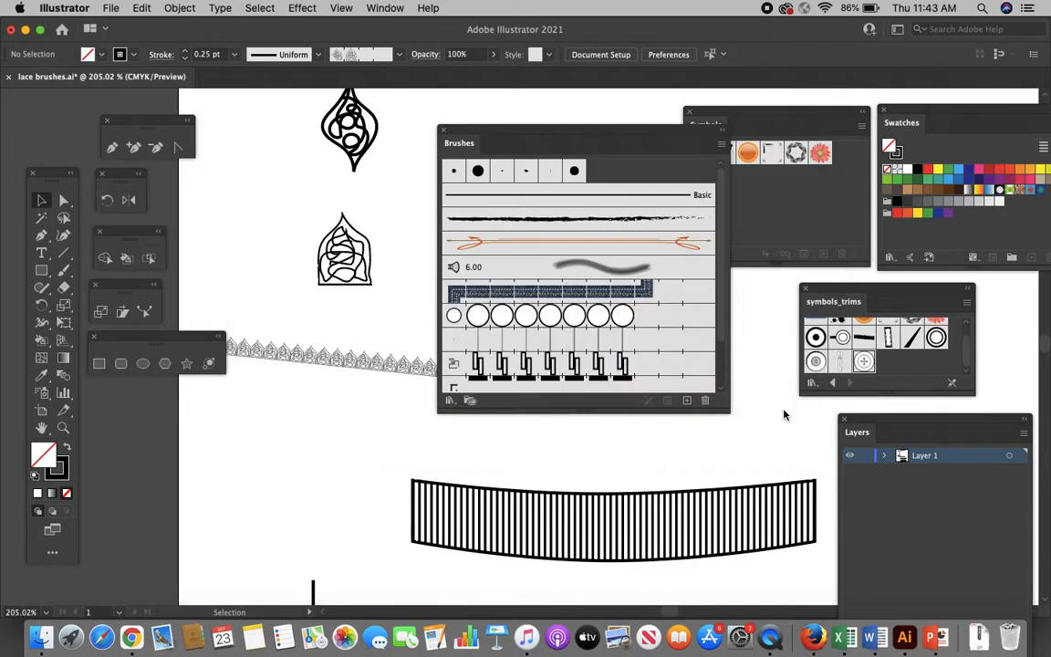
Step: Enlarge the loaded brush library panel, review its custom pattern brushes down to the lace ones, and close it
mouse_move(471, 298)
mouse_down()
mouse_move(239, 435)
mouse_move(226, 423)
mouse_up()
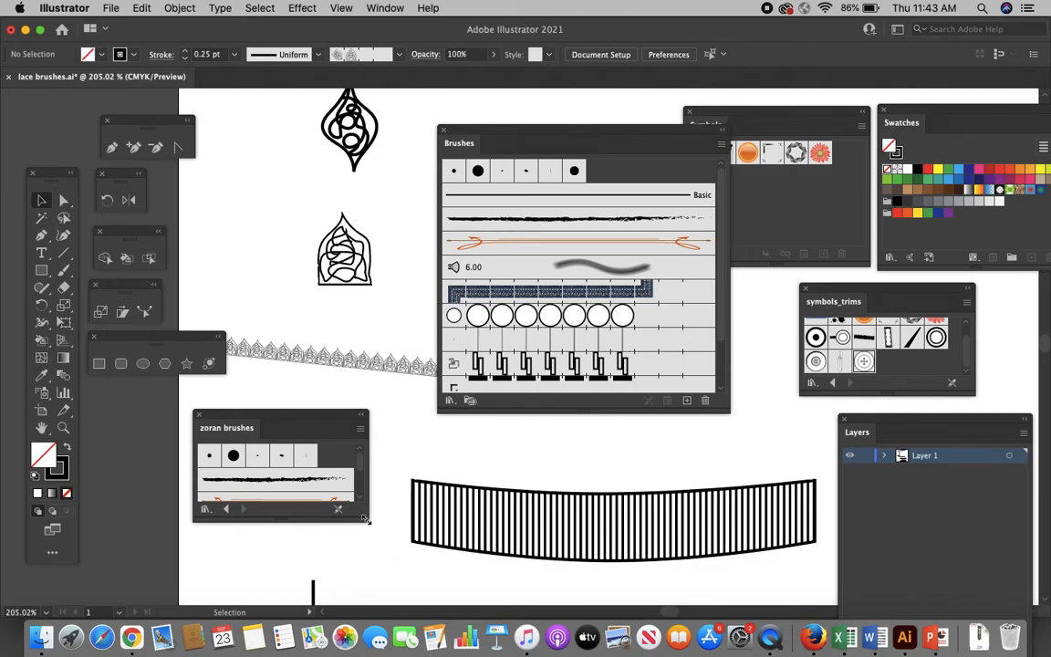
mouse_move(364, 519)
mouse_down()
mouse_move(368, 579)
mouse_move(399, 588)
mouse_up()
scroll(261, 483, down, 5)
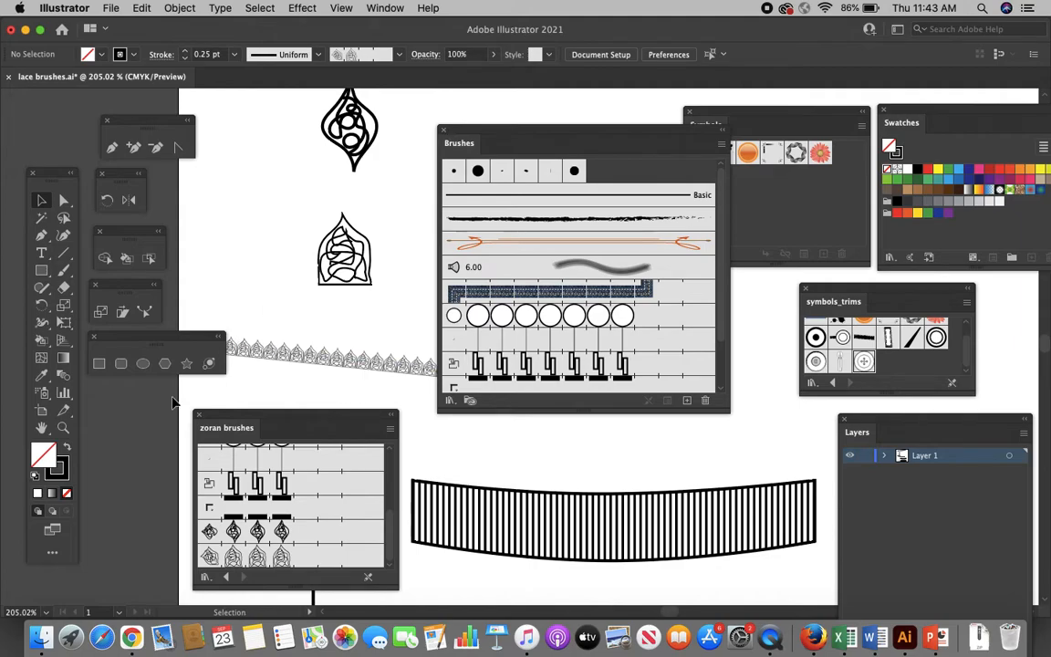
click(197, 414)
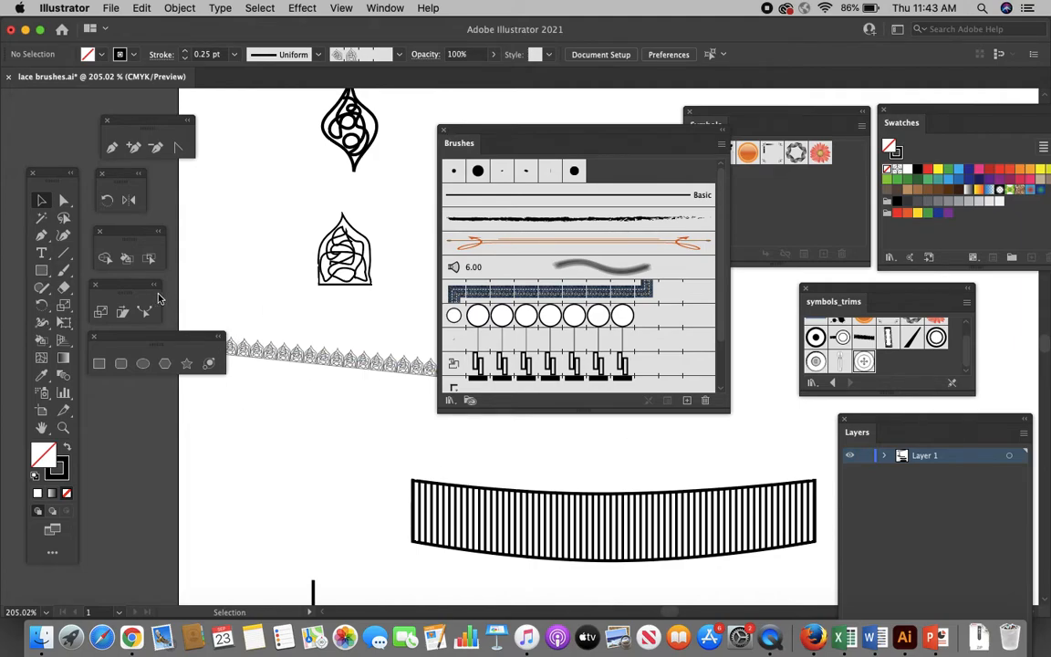
Step: Move the Brushes panel away from the blank canvas area beyond the lace sample line and the ribbed band
scroll(603, 423, right, 5)
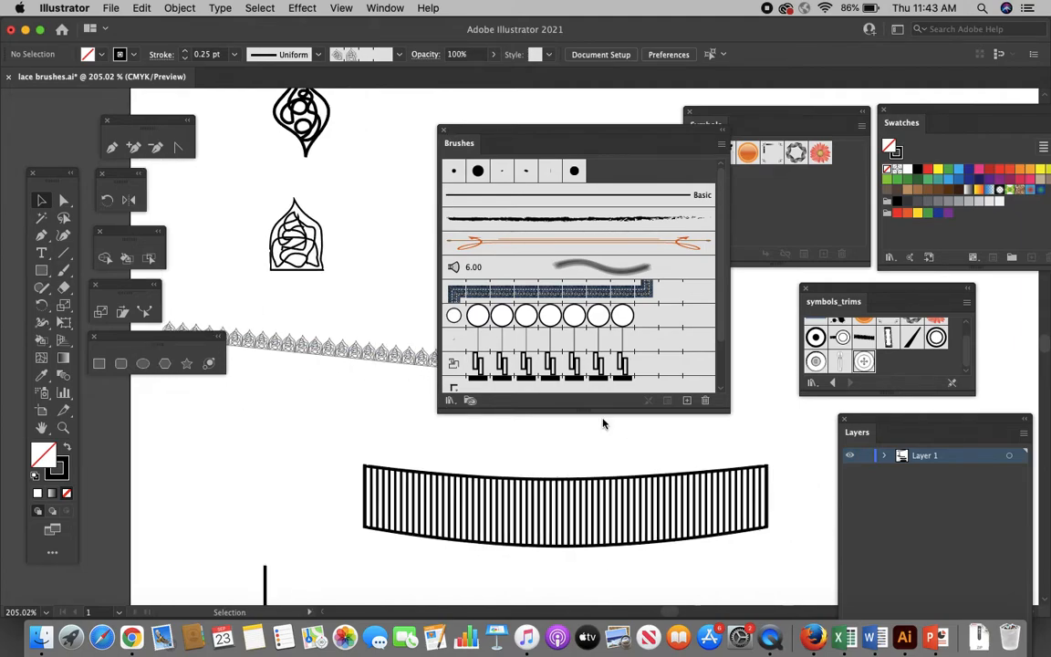
scroll(603, 423, up, 2)
scroll(401, 319, up, 3)
scroll(401, 319, left, 2)
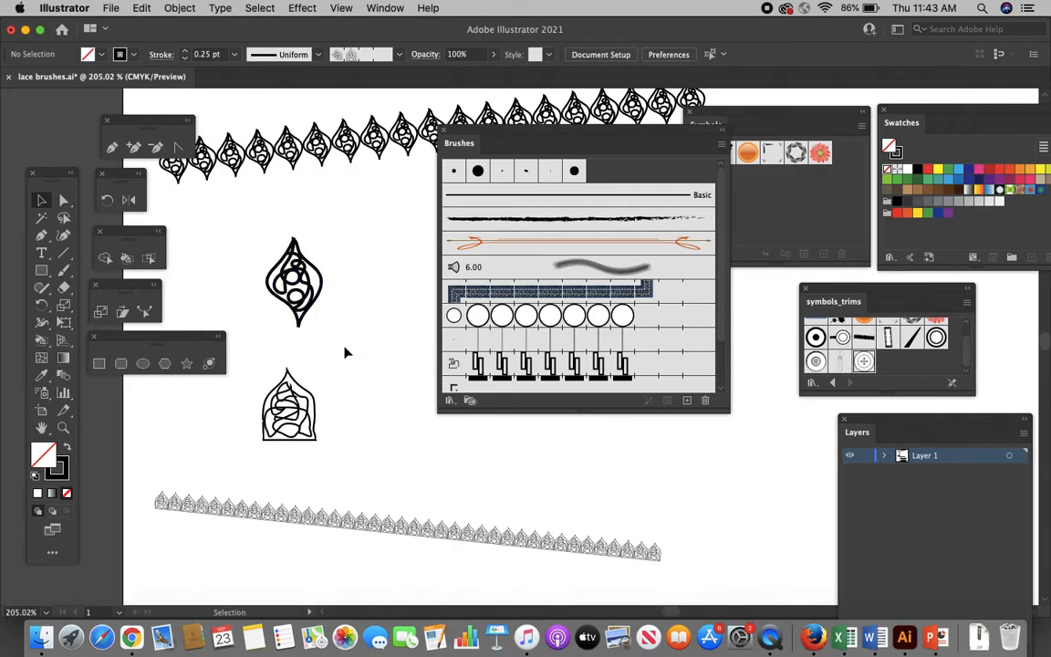
scroll(345, 352, down, 3)
scroll(345, 352, right, 4)
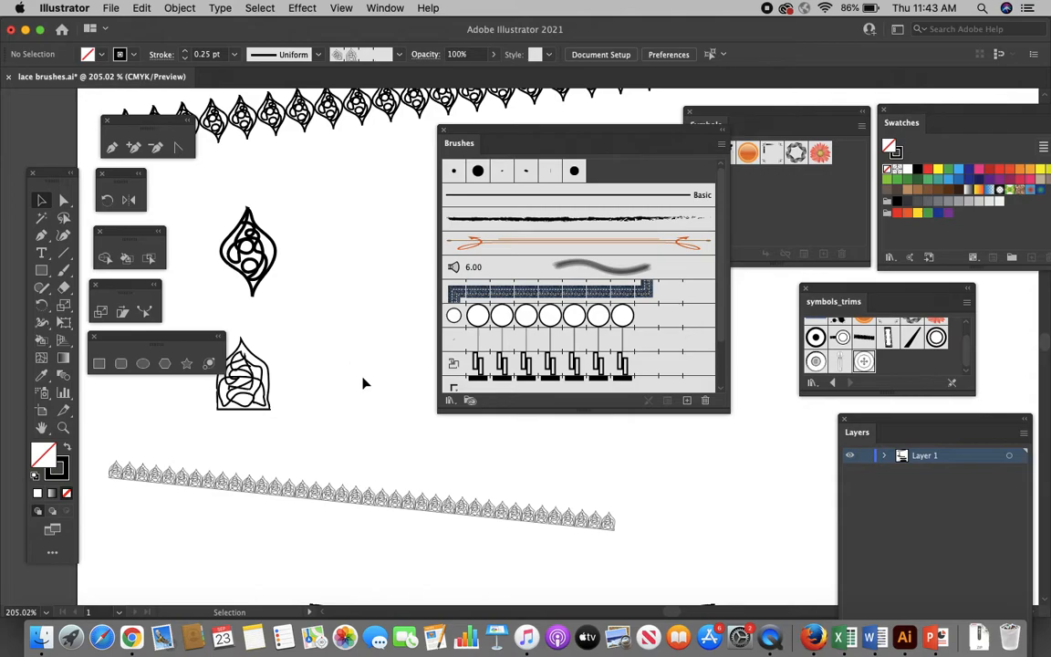
scroll(362, 382, down, 2)
scroll(363, 381, right, 3)
scroll(363, 383, down, 2)
scroll(363, 383, right, 5)
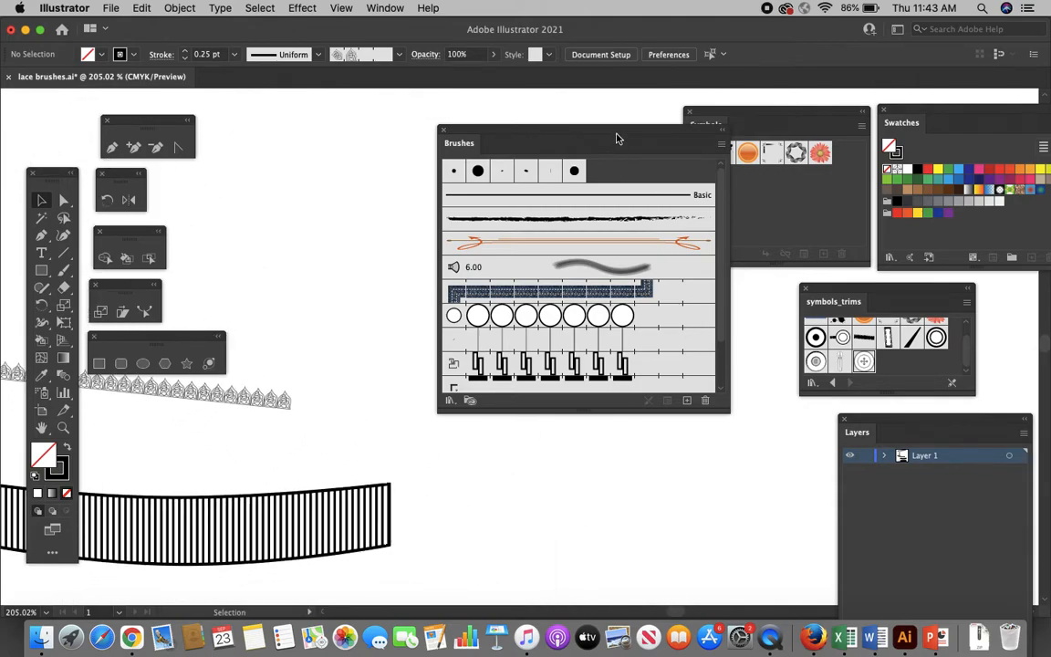
mouse_move(618, 141)
mouse_down()
mouse_move(682, 493)
mouse_move(711, 545)
mouse_up()
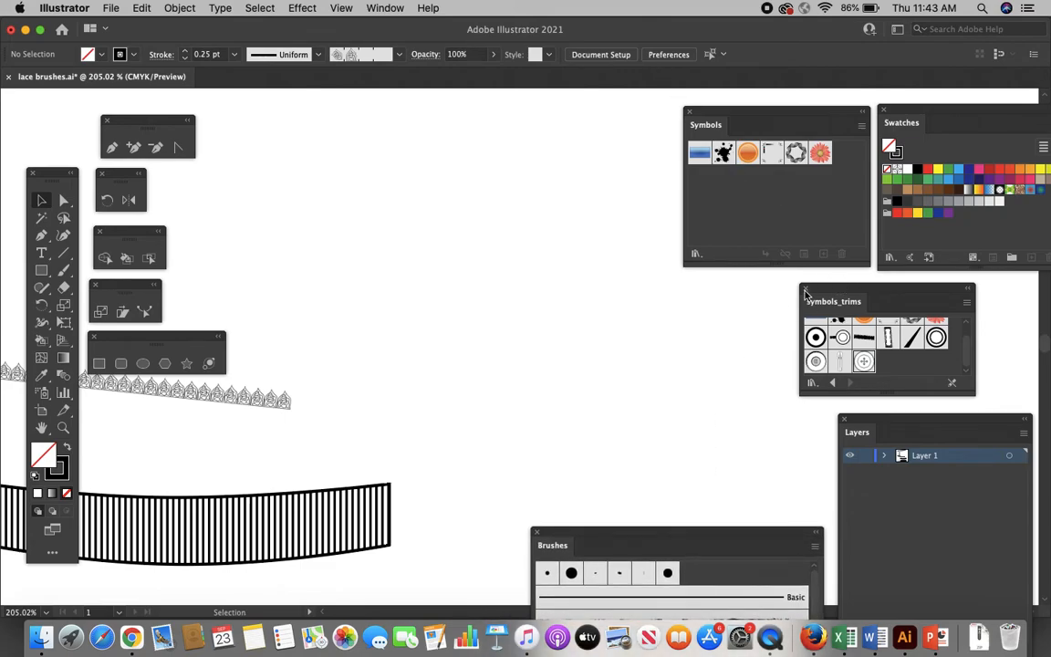
Step: Enlarge the symbols_trims panel to show all its symbols and rearrange it below Swatches, with the Symbols panel slightly lower
drag(808, 293, 711, 294)
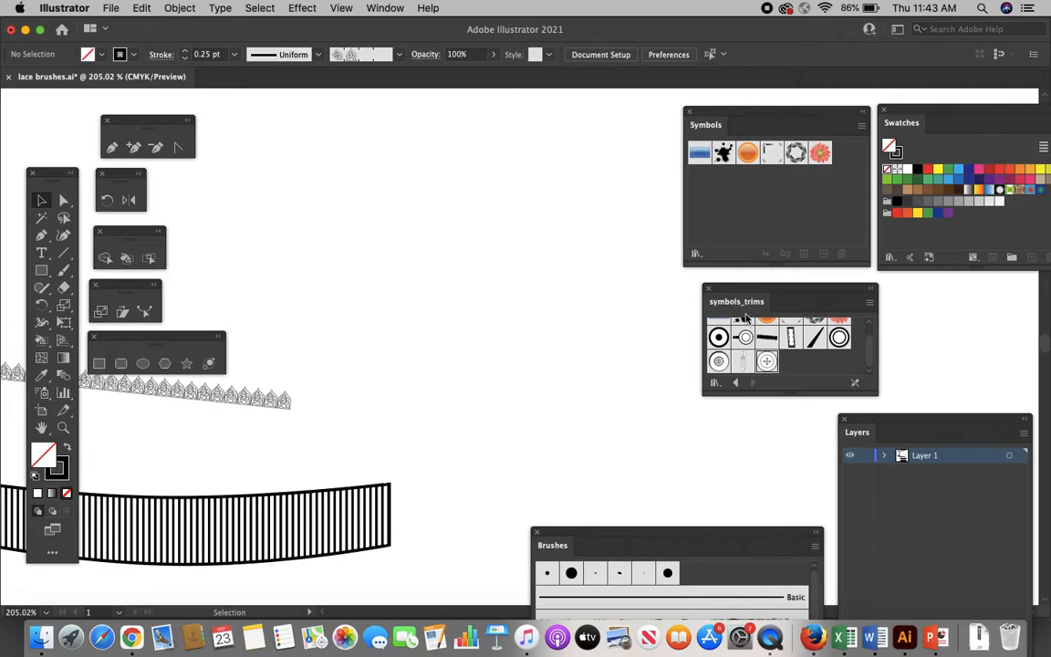
mouse_move(881, 396)
mouse_down()
mouse_move(881, 431)
mouse_move(887, 416)
mouse_up()
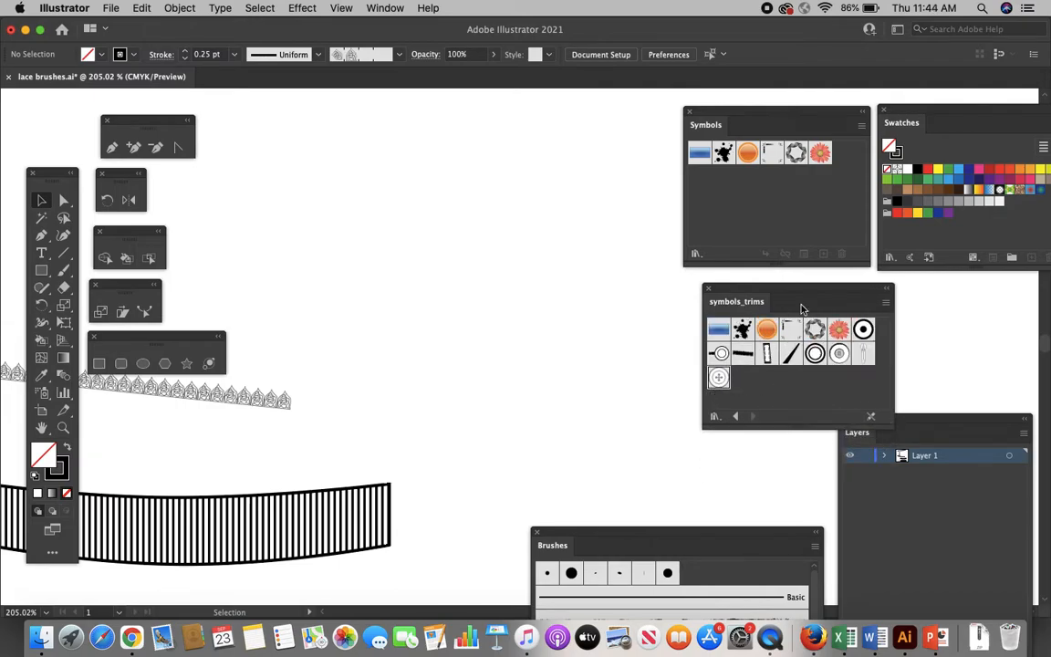
drag(725, 290, 890, 296)
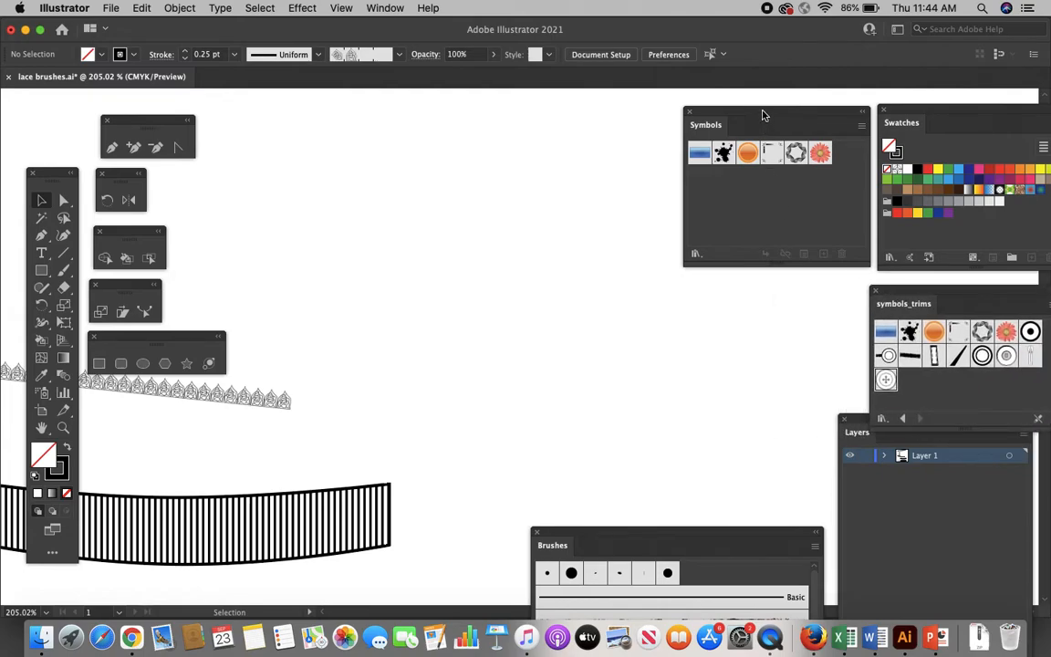
drag(763, 115, 762, 127)
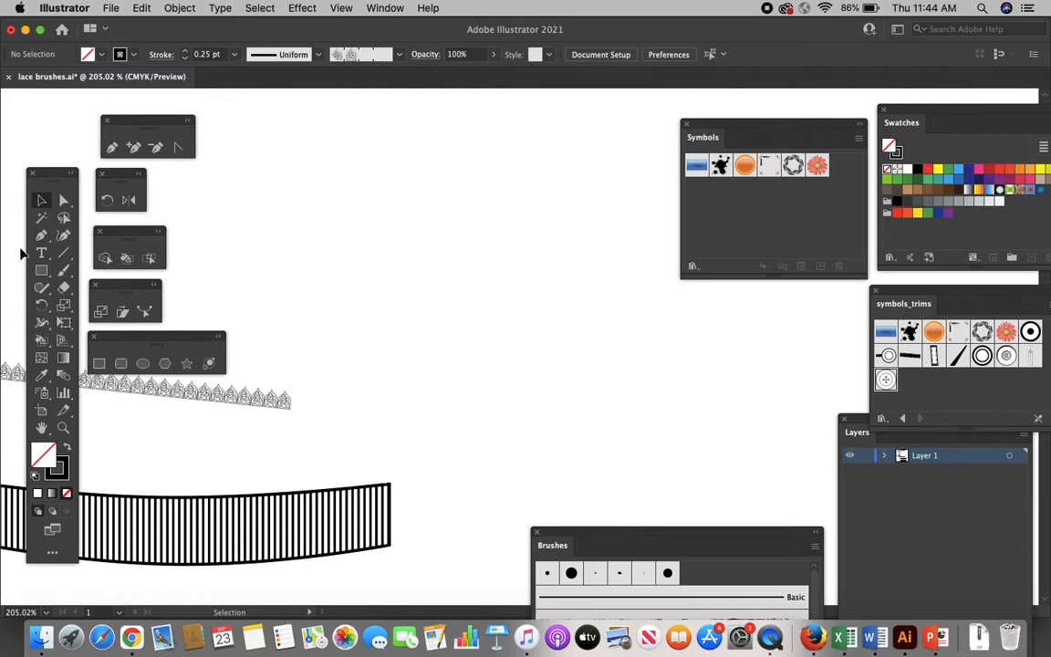
Step: Create a 4 pt by 4 pt circle with the Ellipse tool on the blank canvas area
click(41, 274)
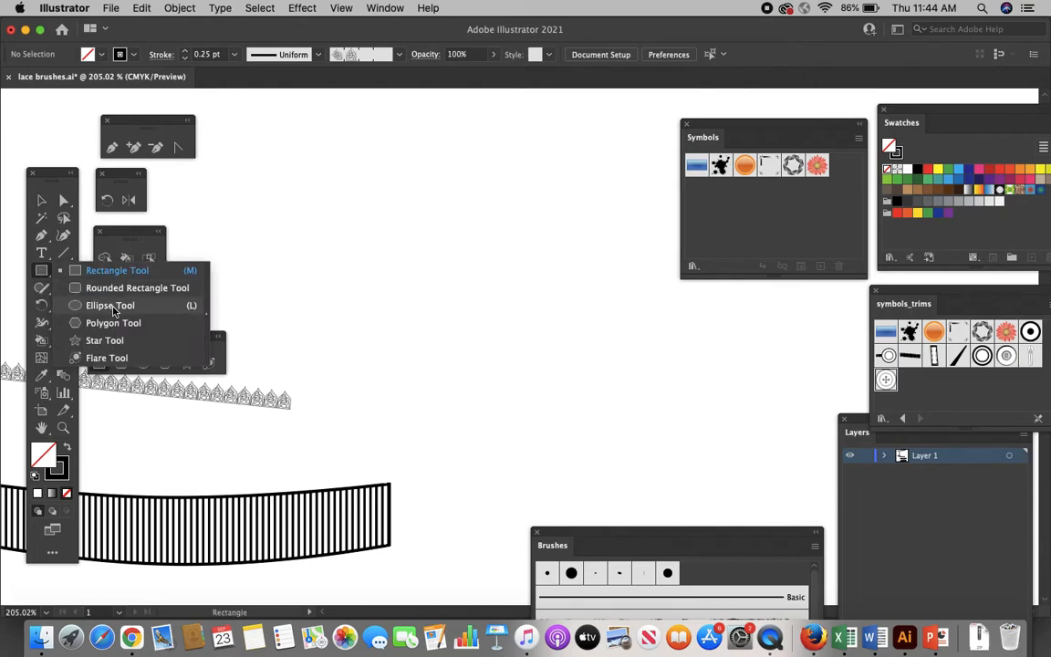
click(113, 310)
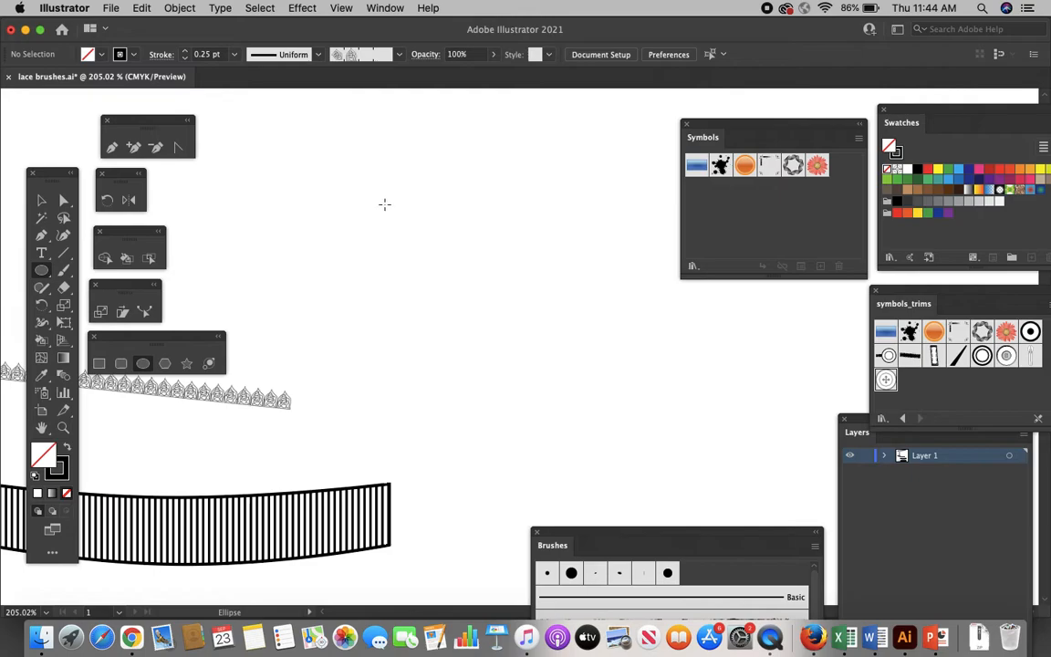
click(384, 204)
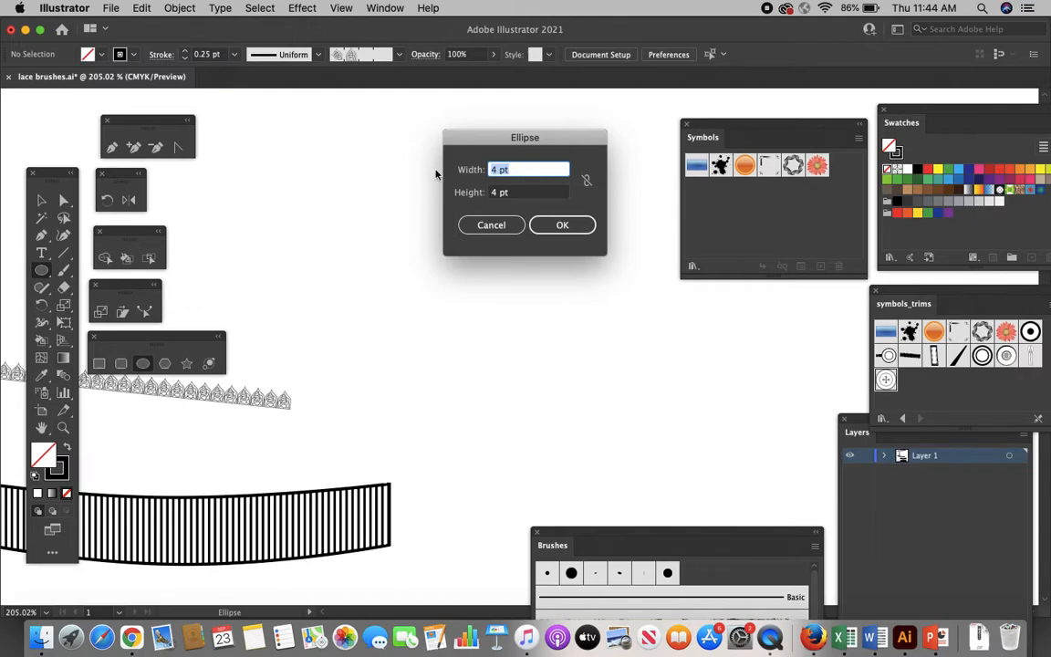
text(4)
key(Tab)
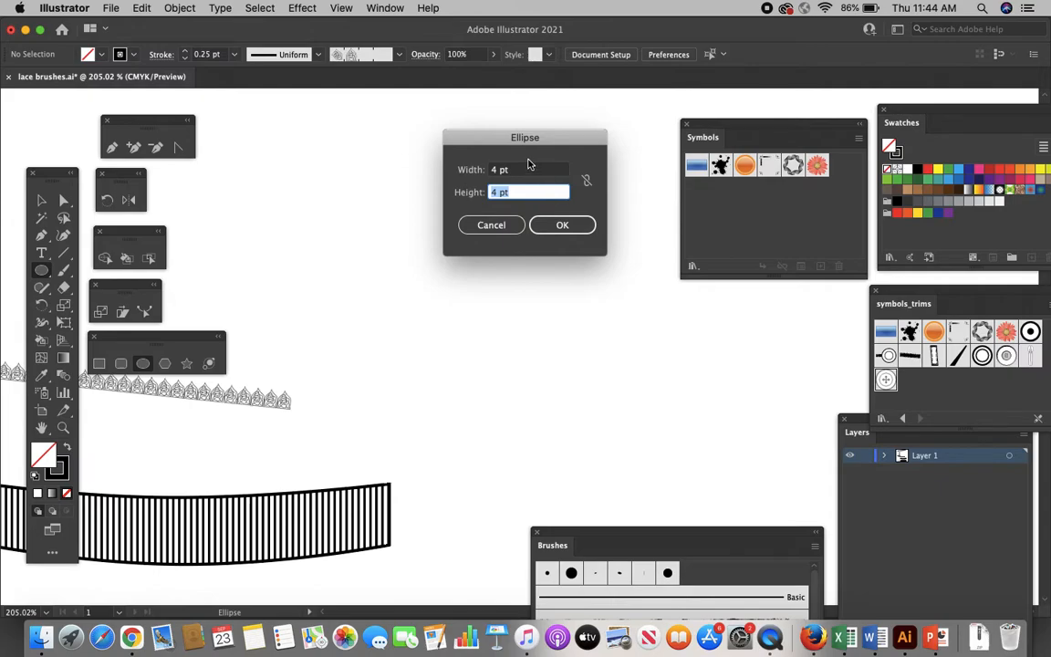
click(561, 225)
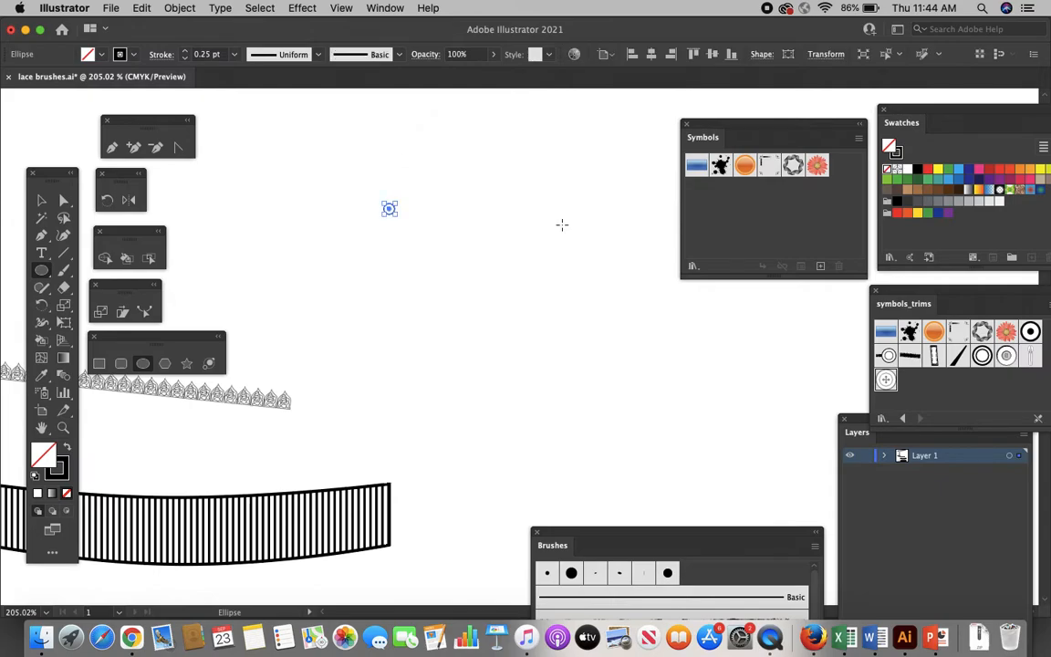
Step: Set the small circle's stroke weight to 0.25 pt and deselect it
scroll(426, 198, up, 9)
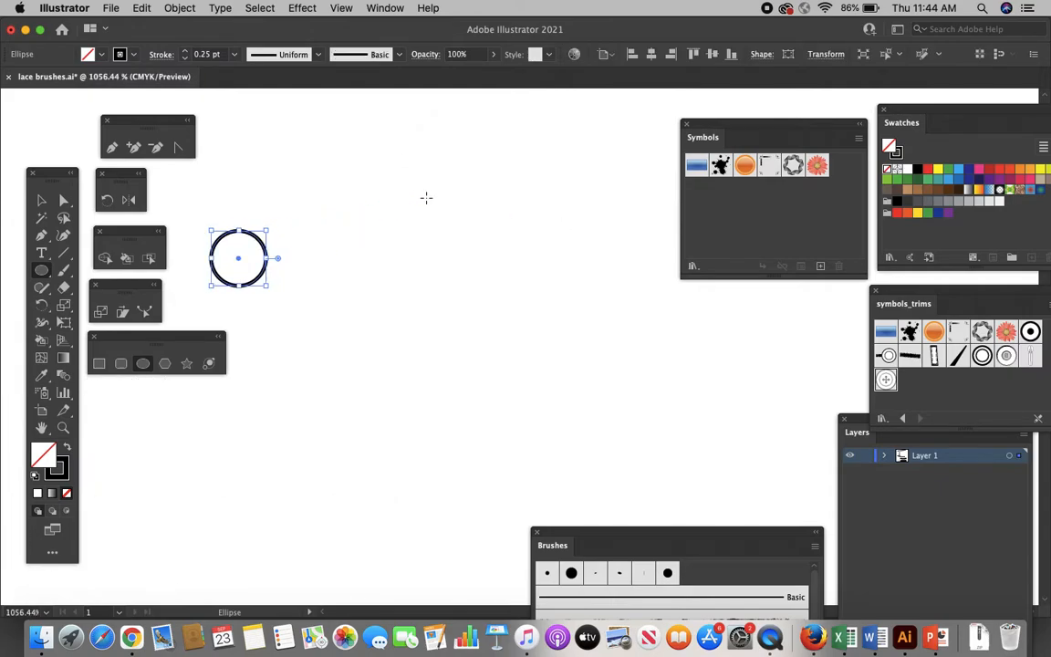
scroll(426, 198, left, 5)
click(41, 199)
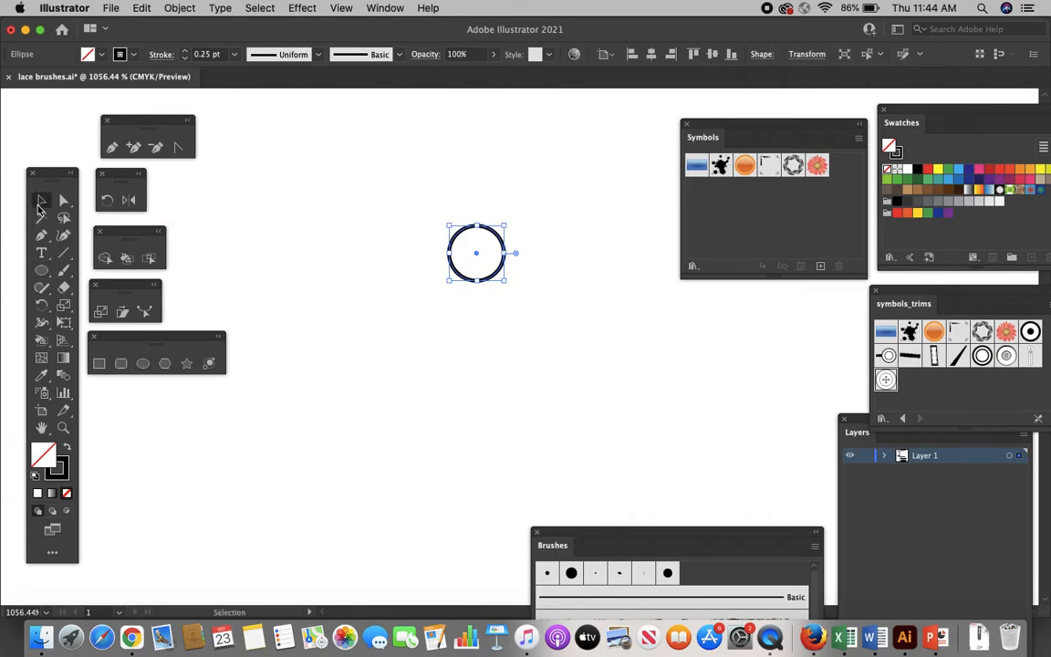
click(399, 273)
click(466, 280)
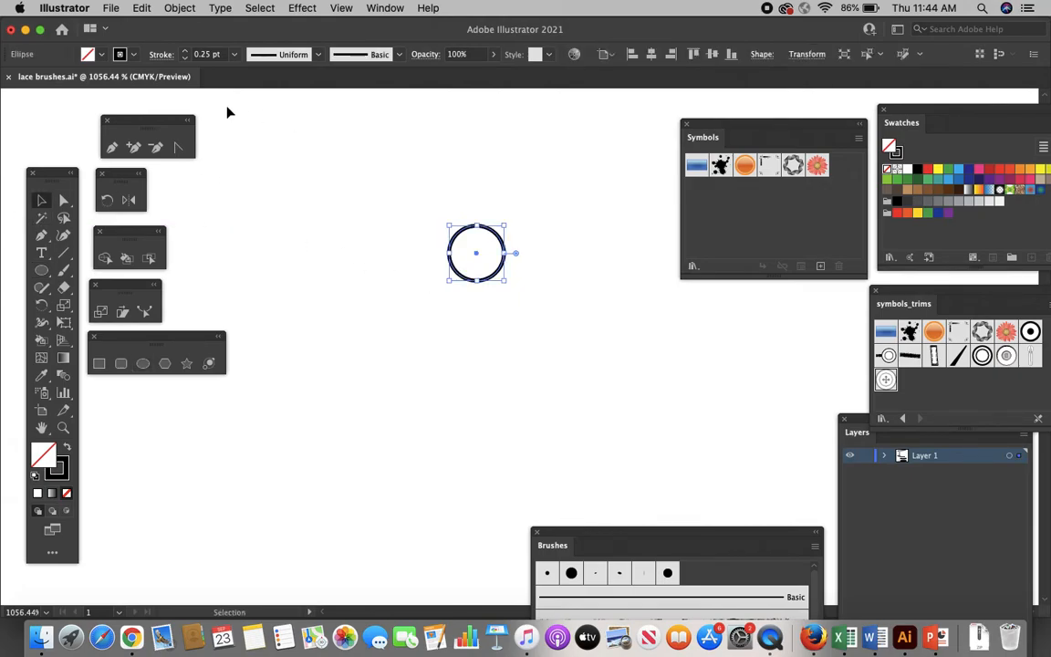
click(233, 54)
click(259, 71)
click(364, 211)
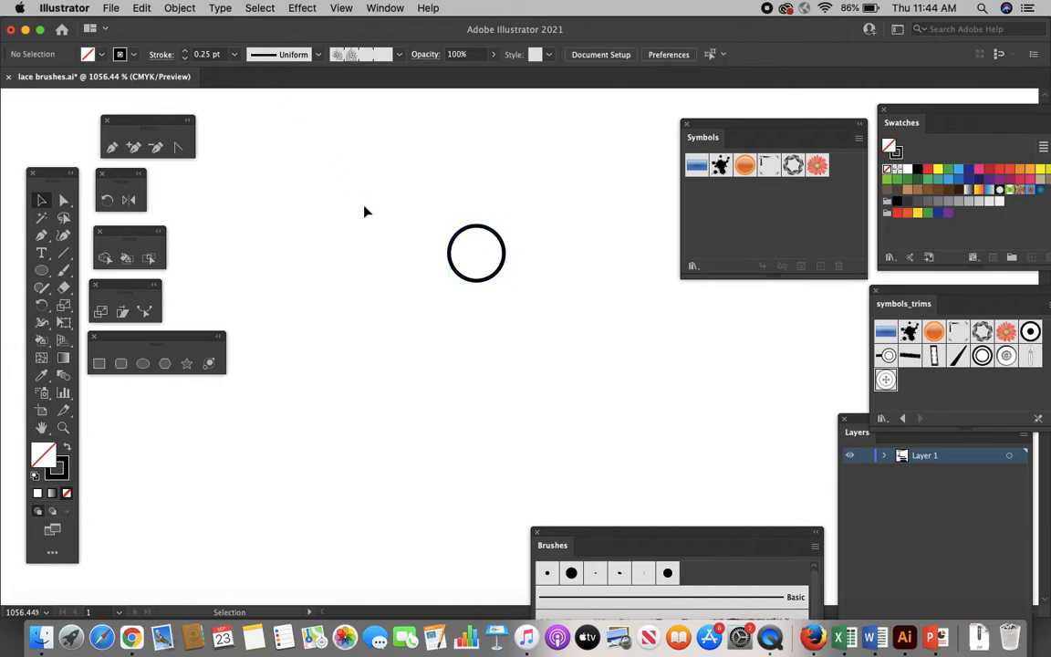
Step: Make a concentric copy of the small circle scaled uniformly to 50%, and deselect it
click(489, 280)
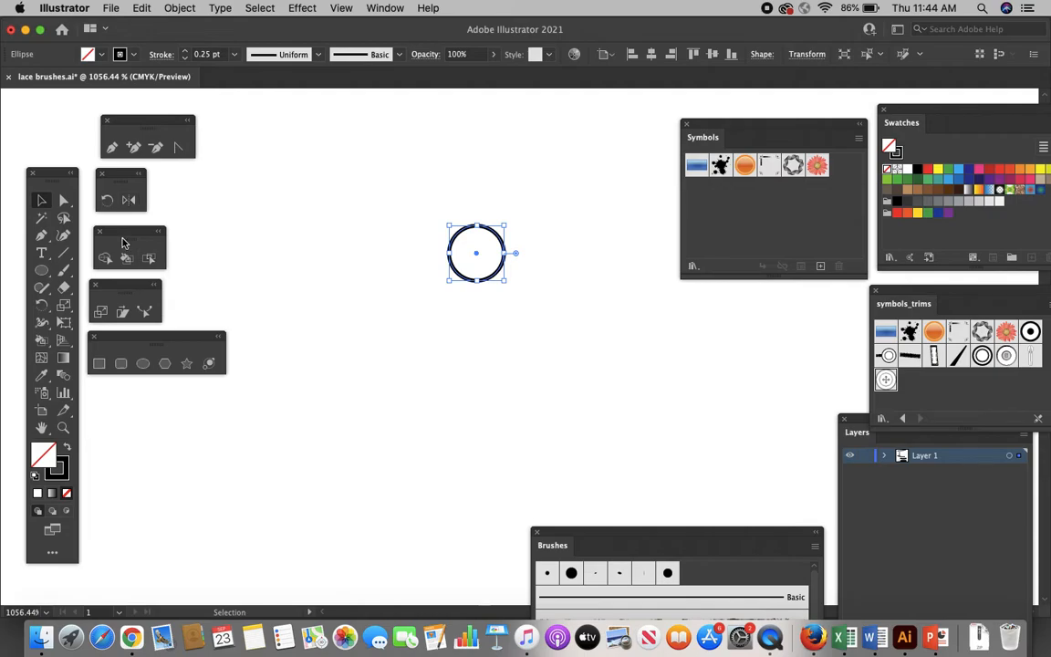
click(100, 311)
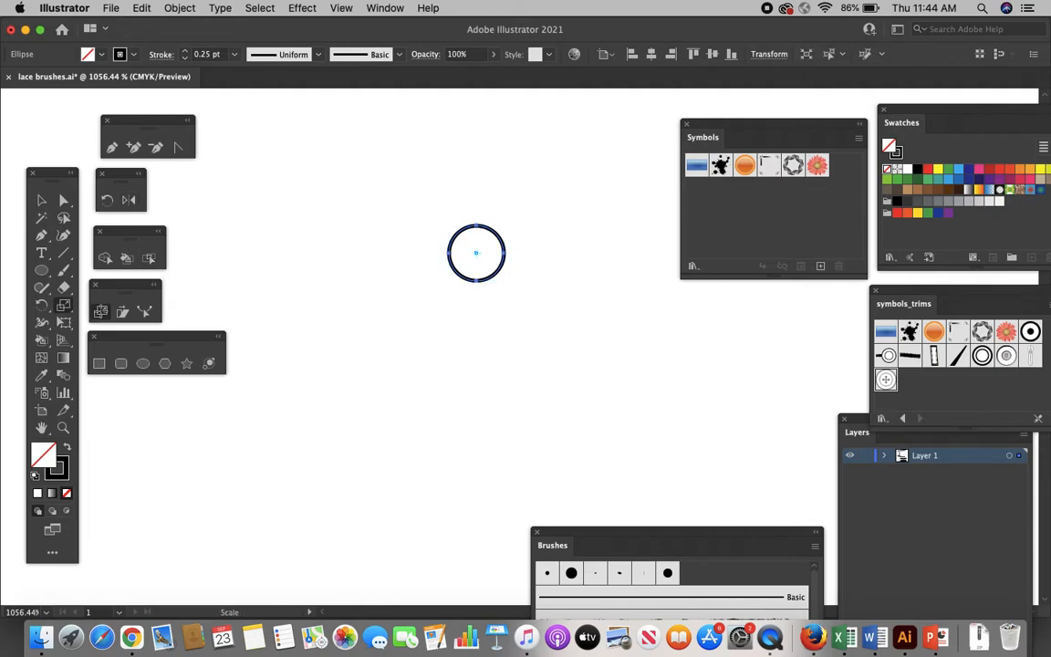
double_click(100, 309)
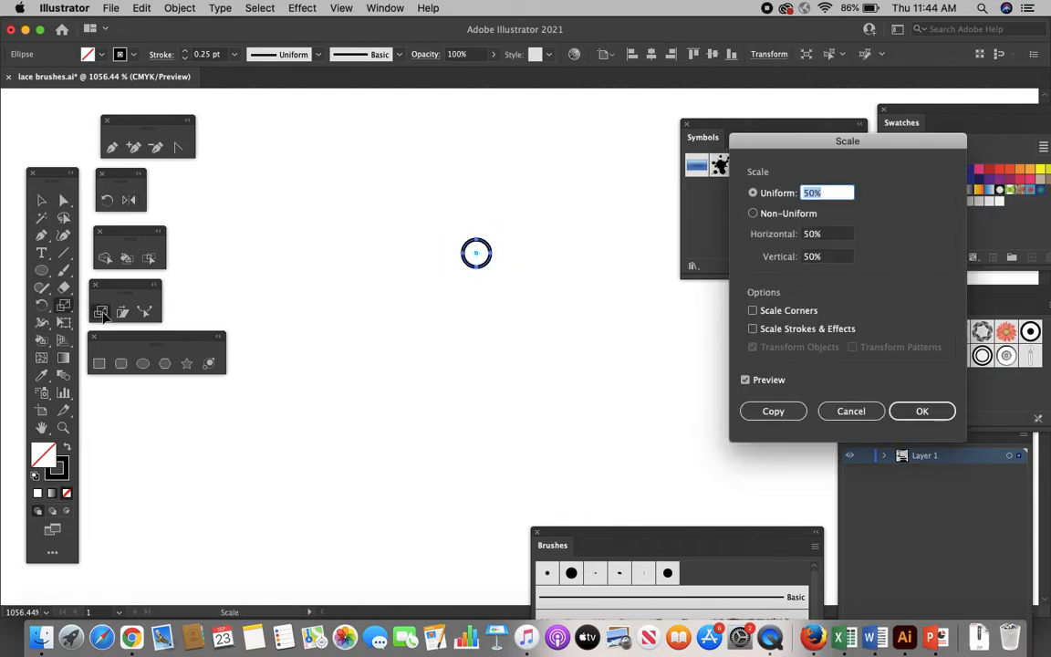
drag(766, 141, 409, 294)
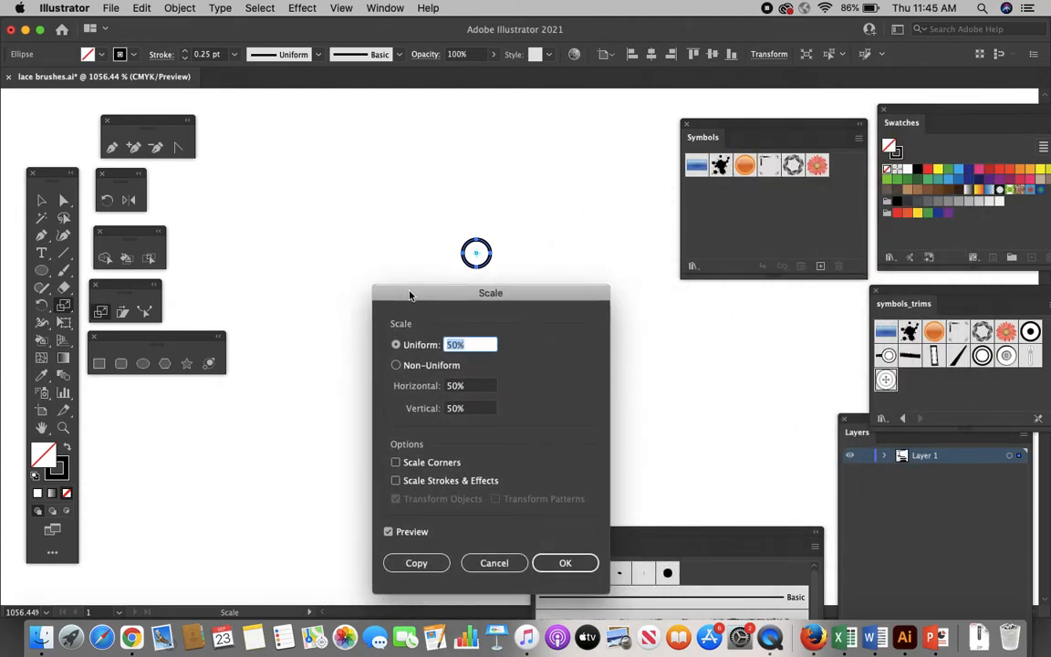
click(471, 345)
click(426, 346)
text(5)
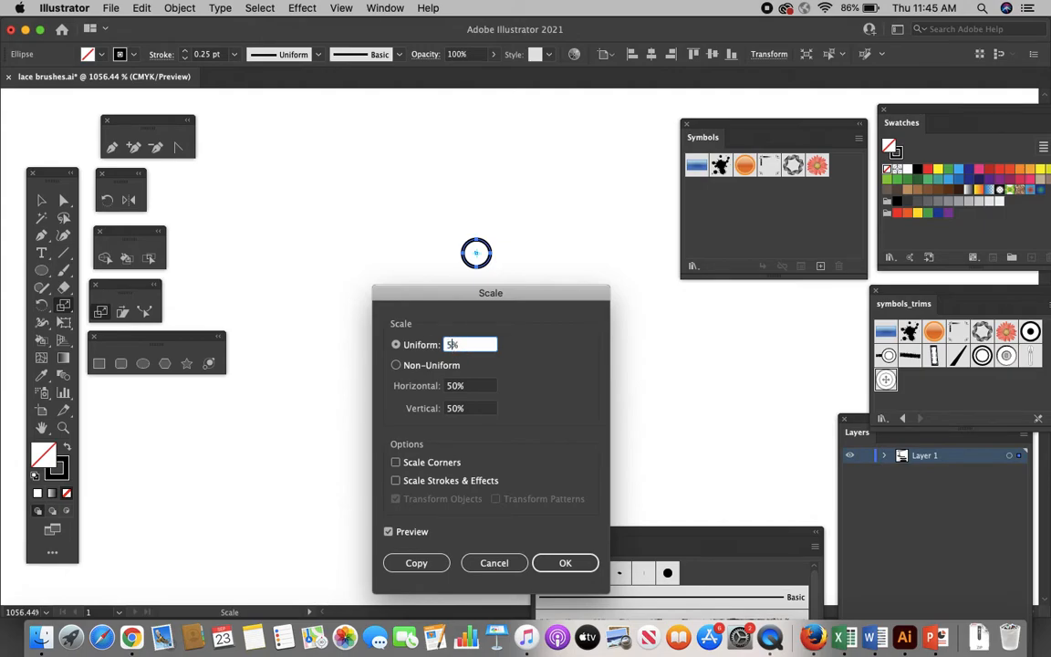
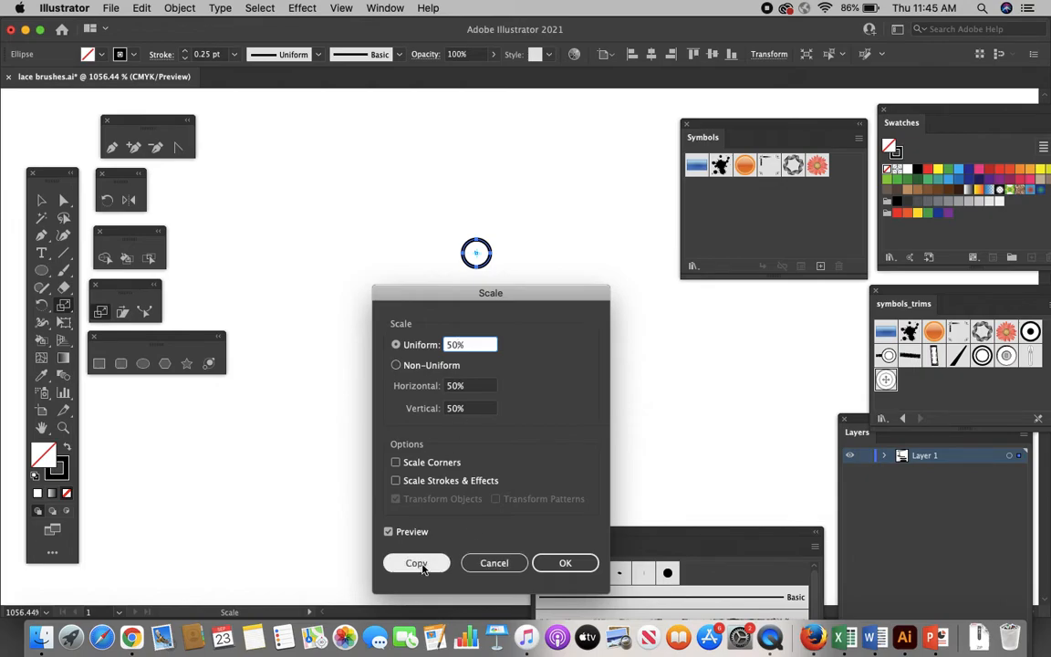
click(422, 564)
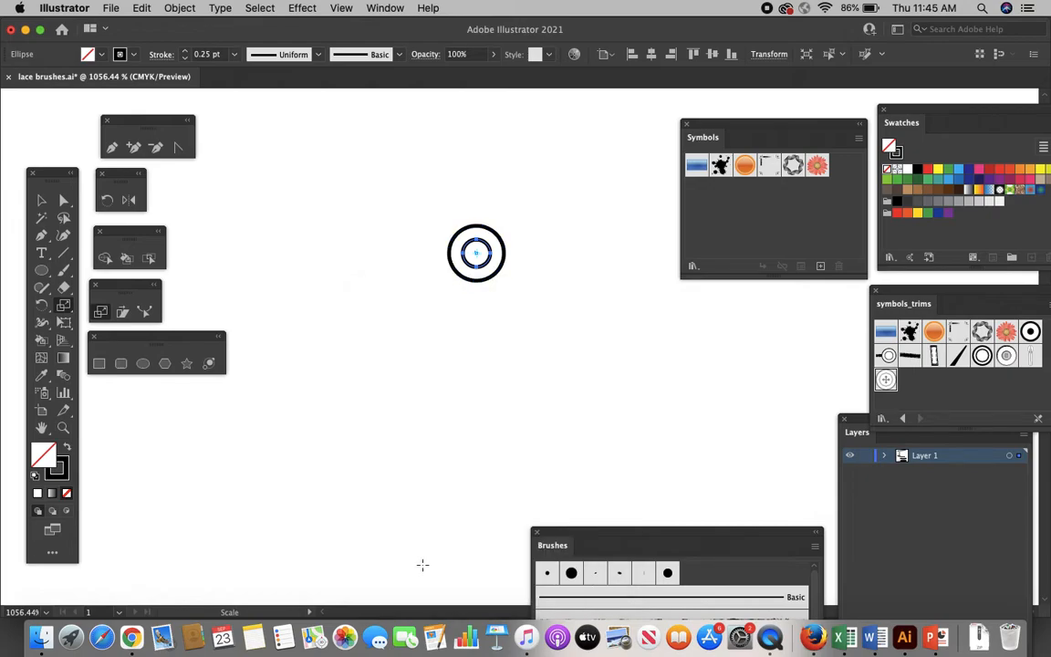
scroll(474, 409, up, 5)
scroll(474, 410, down, 2)
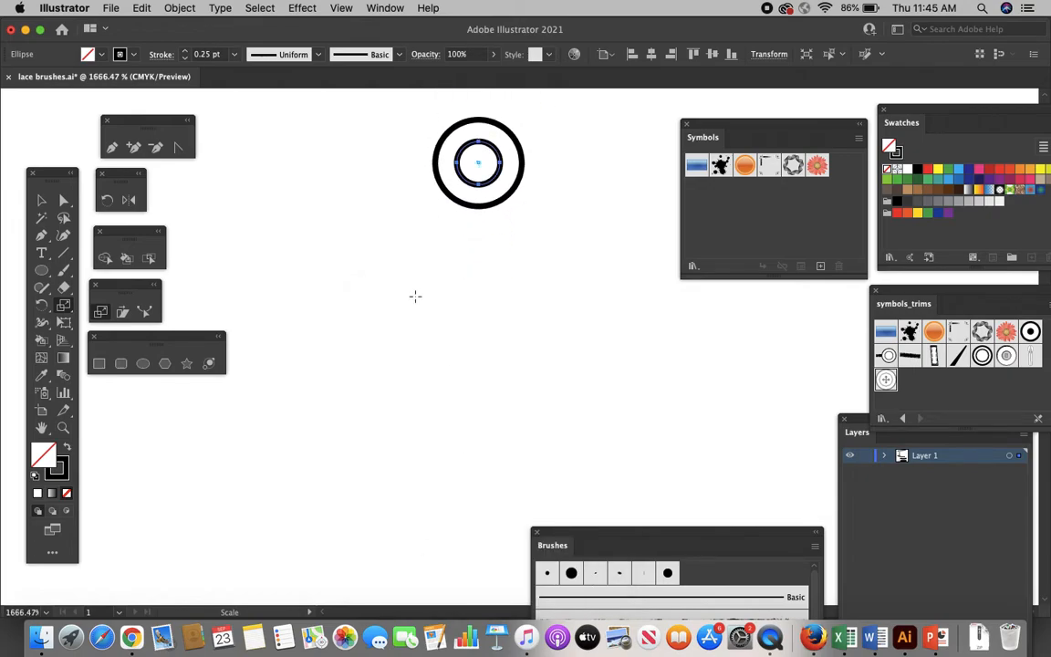
scroll(415, 296, up, 3)
click(41, 200)
click(370, 286)
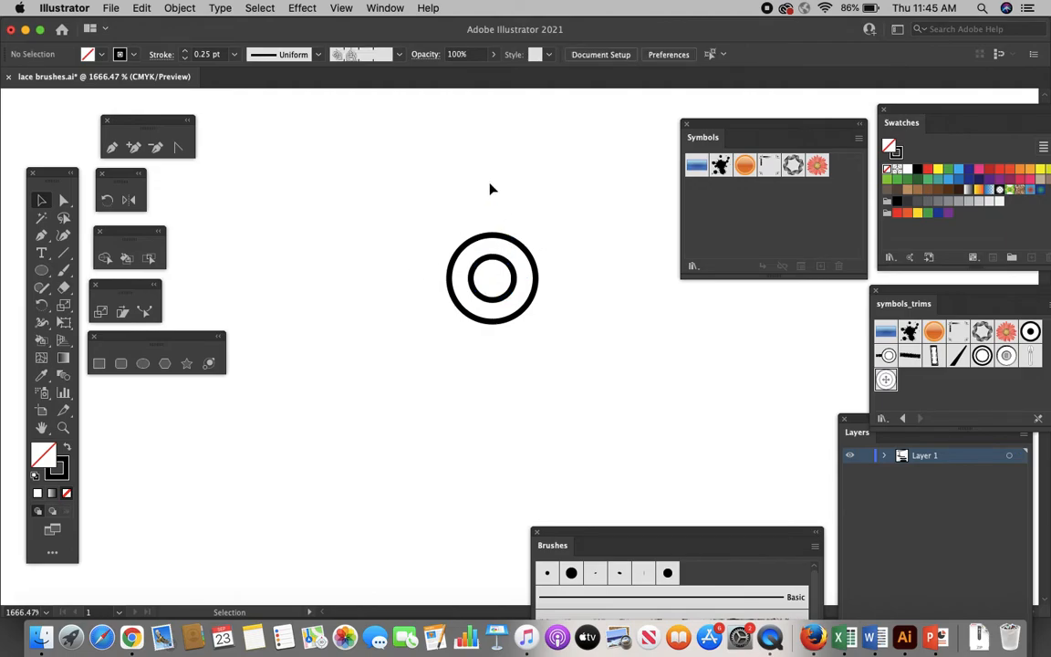
Step: Open the Gradient panel below the circles, fill the outer circle with a radial gradient, and deselect it
click(380, 7)
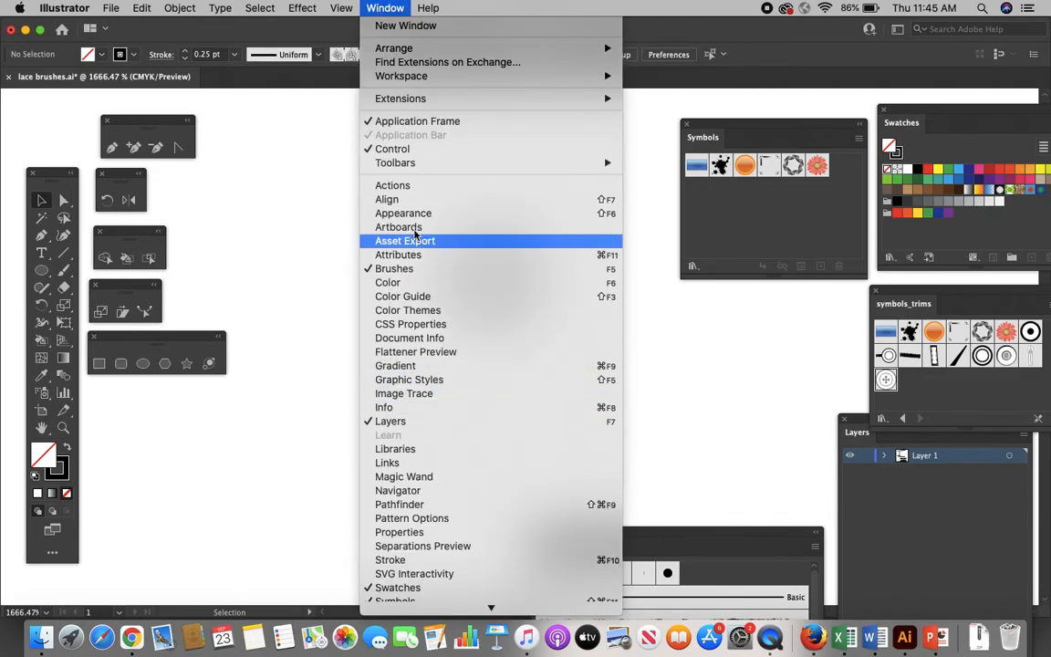
click(397, 368)
drag(498, 165, 370, 393)
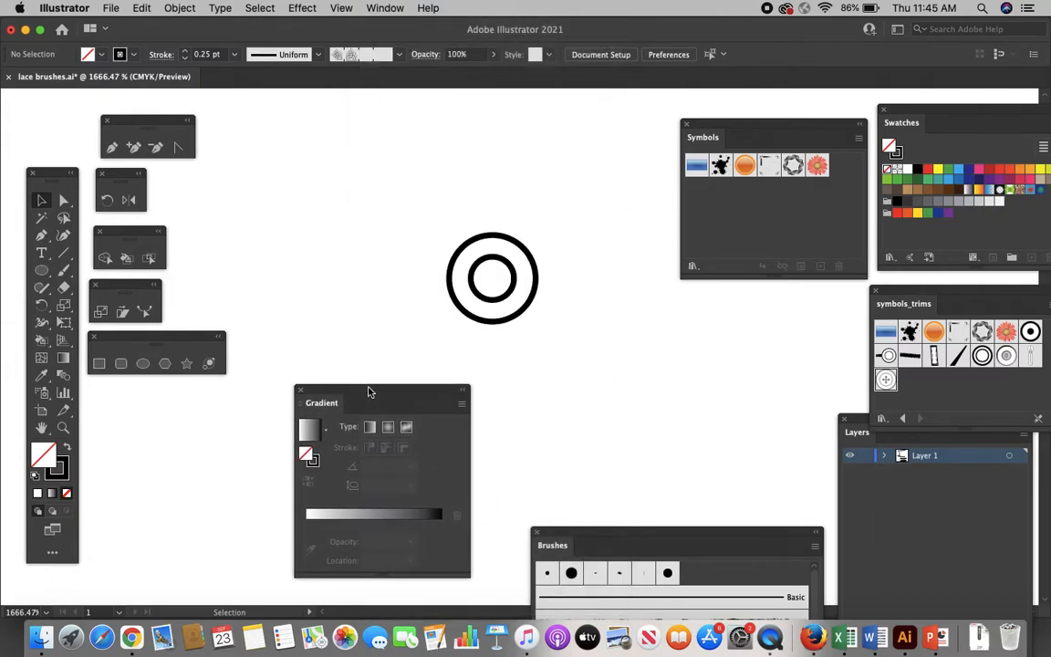
click(452, 274)
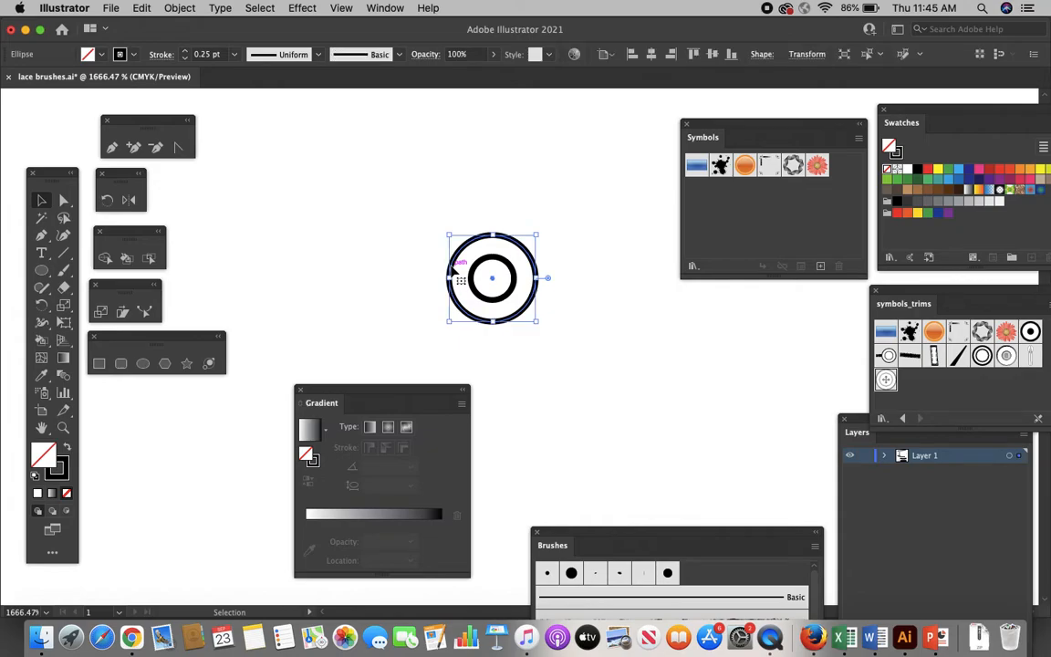
click(389, 429)
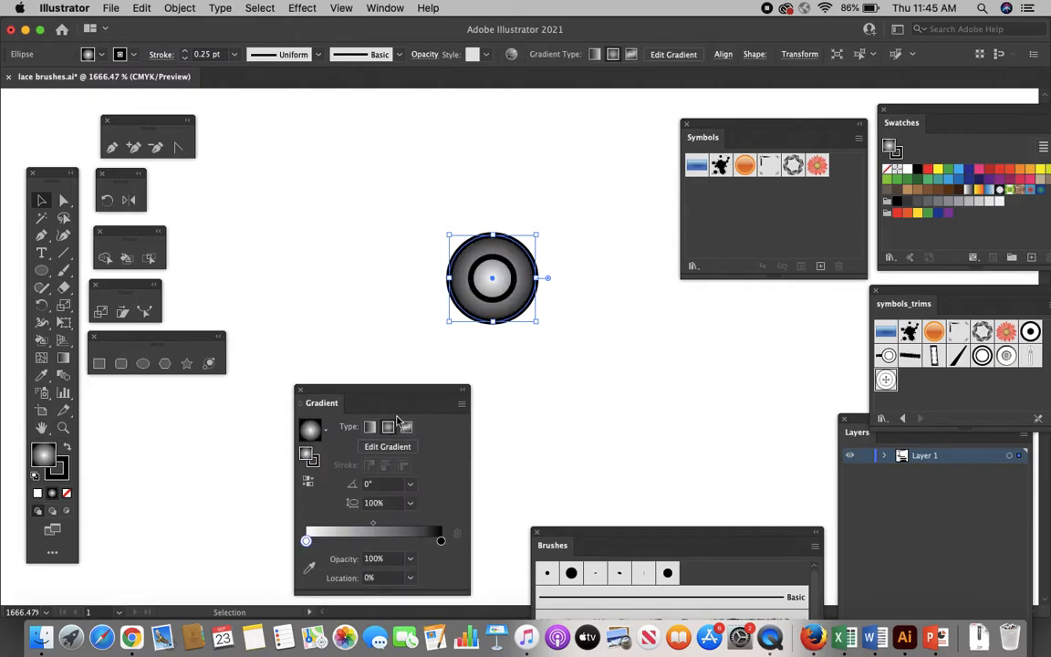
click(390, 279)
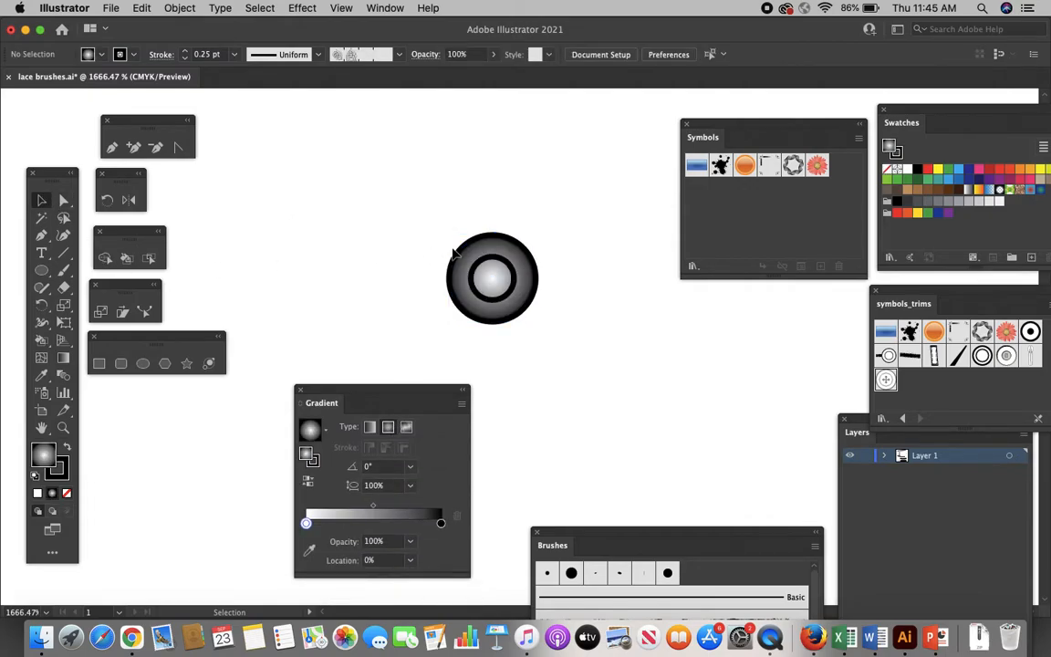
Step: Group the outer and inner circles into a single object and leave the group selected
drag(427, 221, 558, 336)
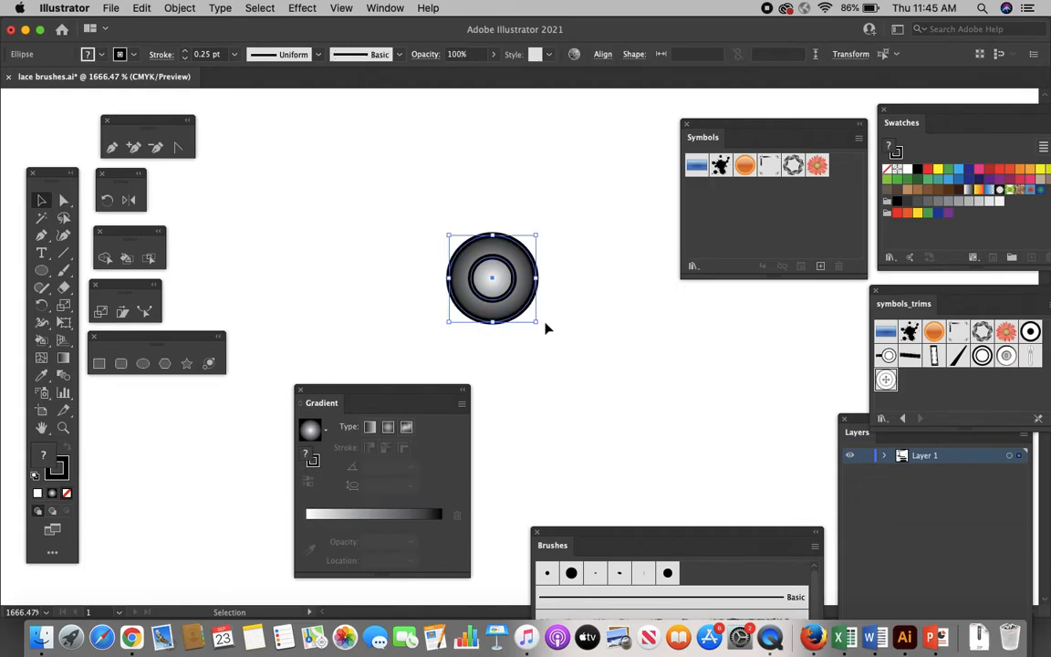
click(176, 8)
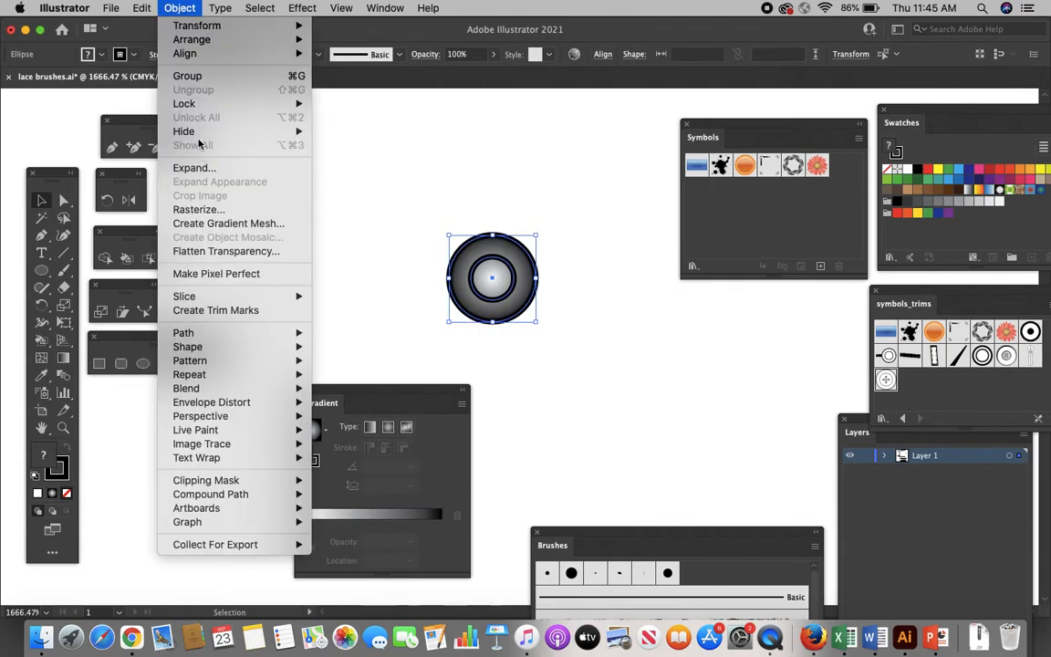
click(196, 75)
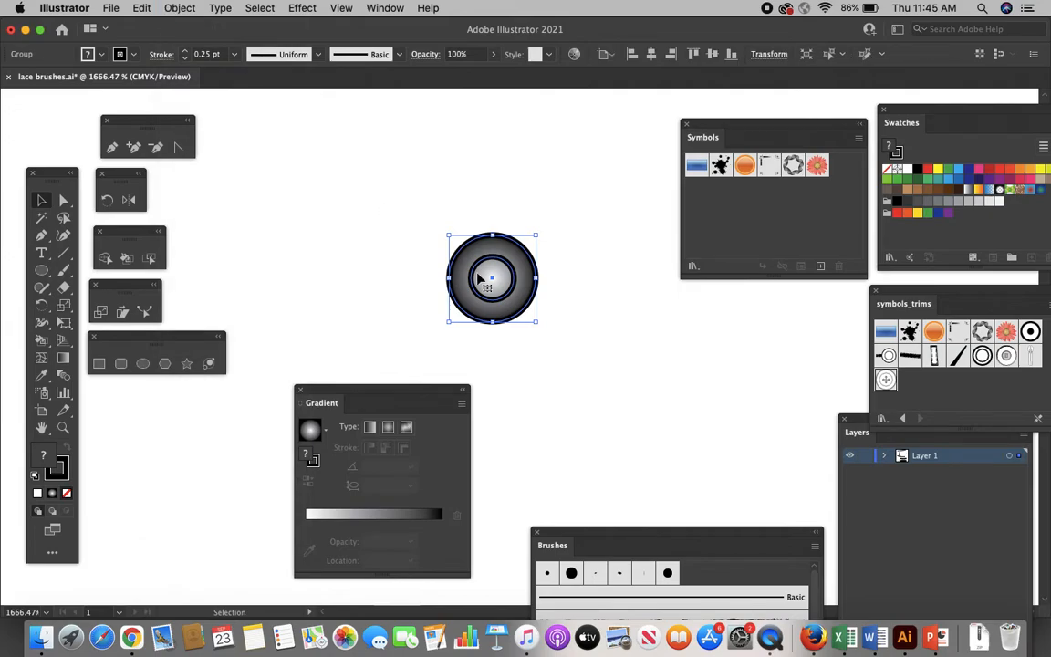
click(485, 222)
click(487, 274)
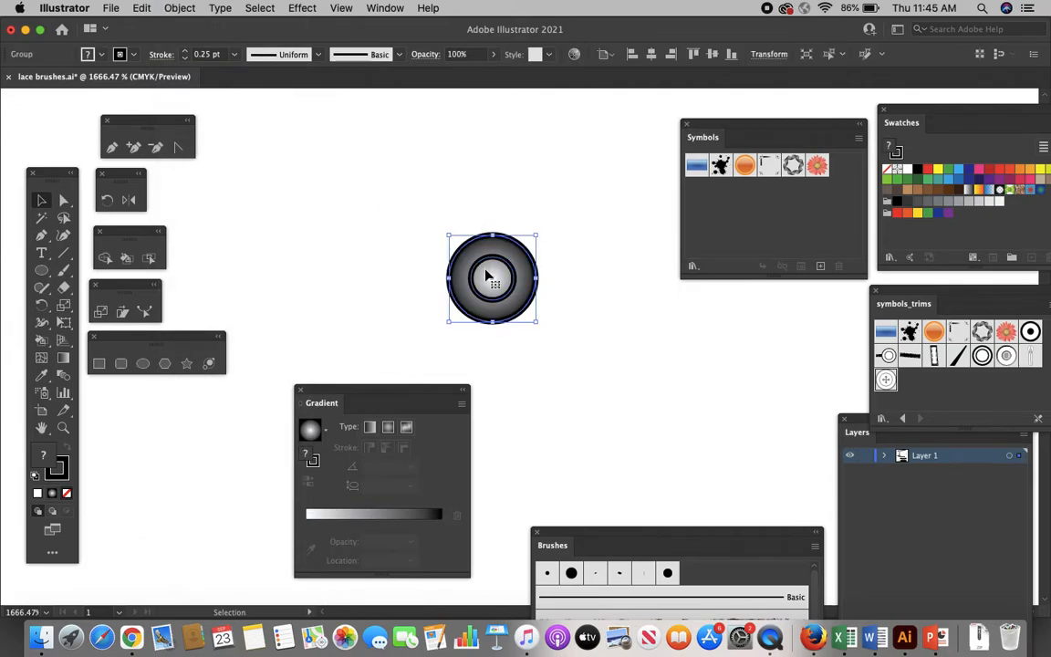
Step: Save the grouped circles as a new dynamic Movie Clip symbol named "rivet", and deselect the artwork
click(820, 267)
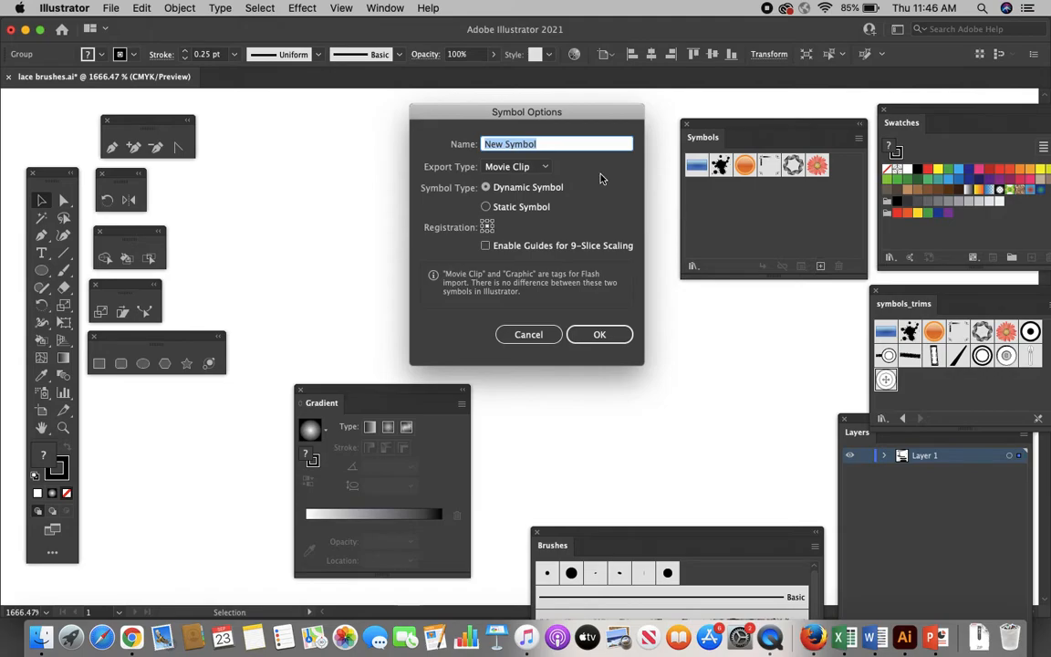
text(rivet)
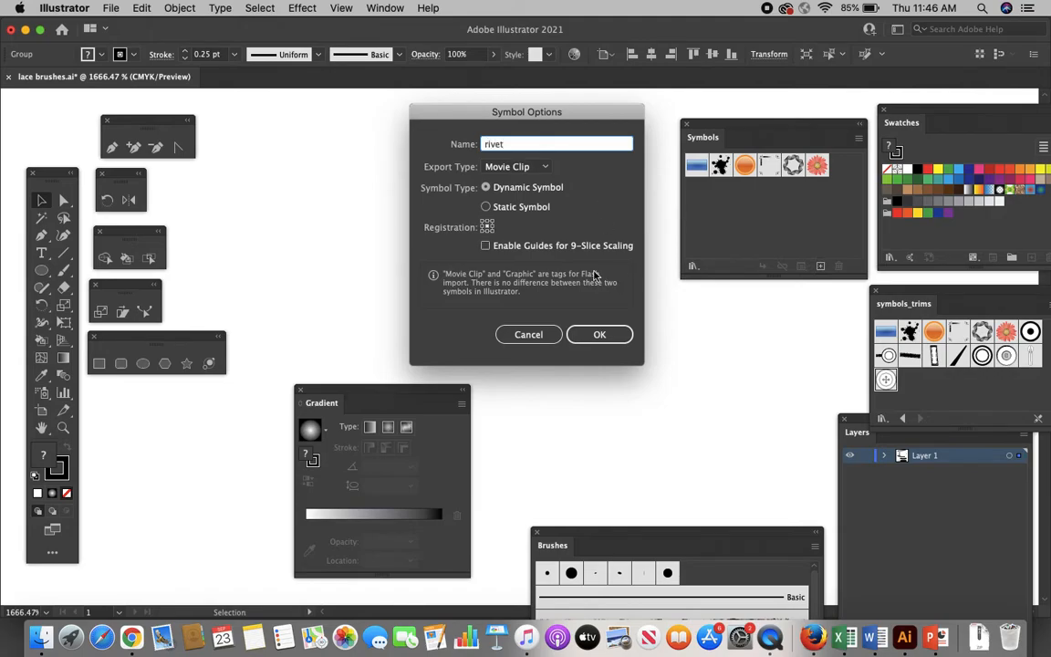
click(595, 337)
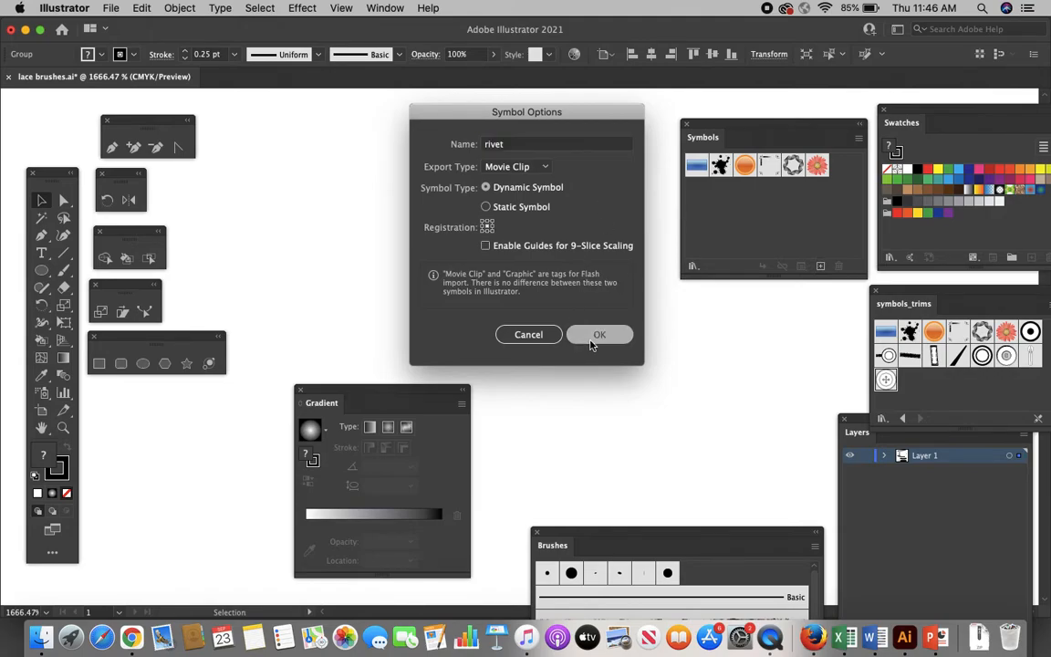
click(527, 218)
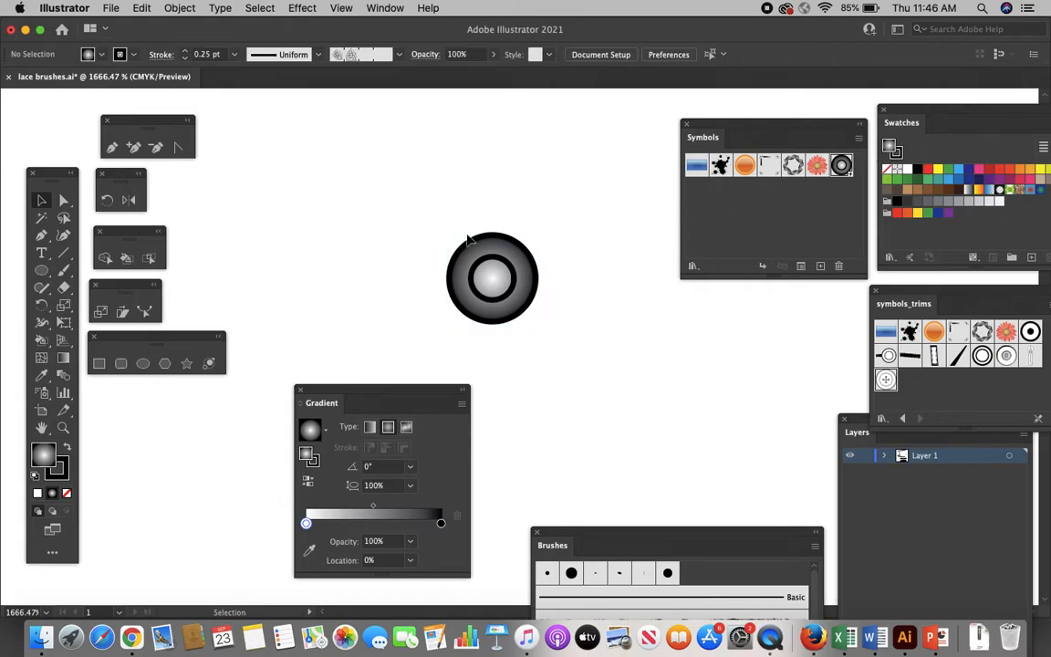
Step: Replace the original circles with three instances of the rivet symbol in a triangular arrangement on the canvas
drag(421, 238, 539, 306)
key(Delete)
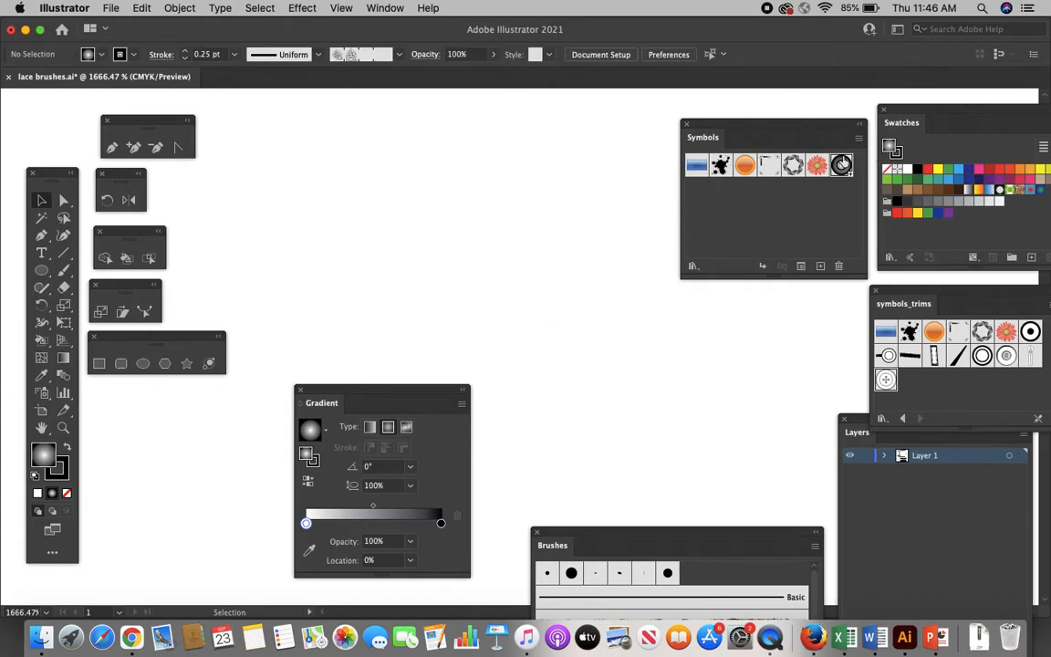
drag(841, 165, 362, 168)
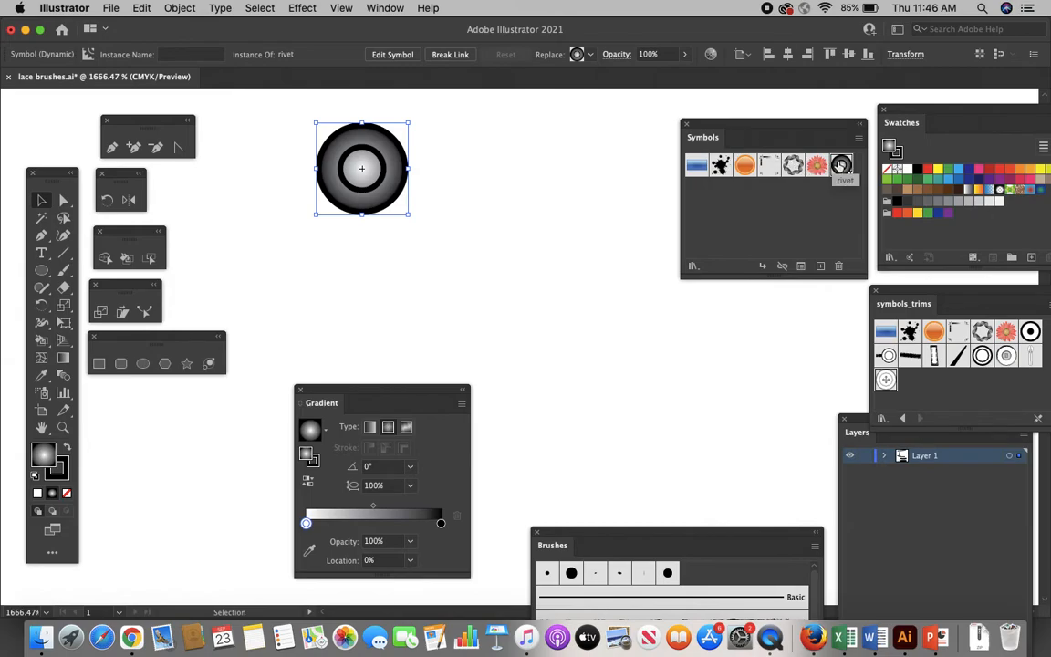
drag(841, 164, 441, 310)
drag(843, 167, 538, 168)
click(589, 309)
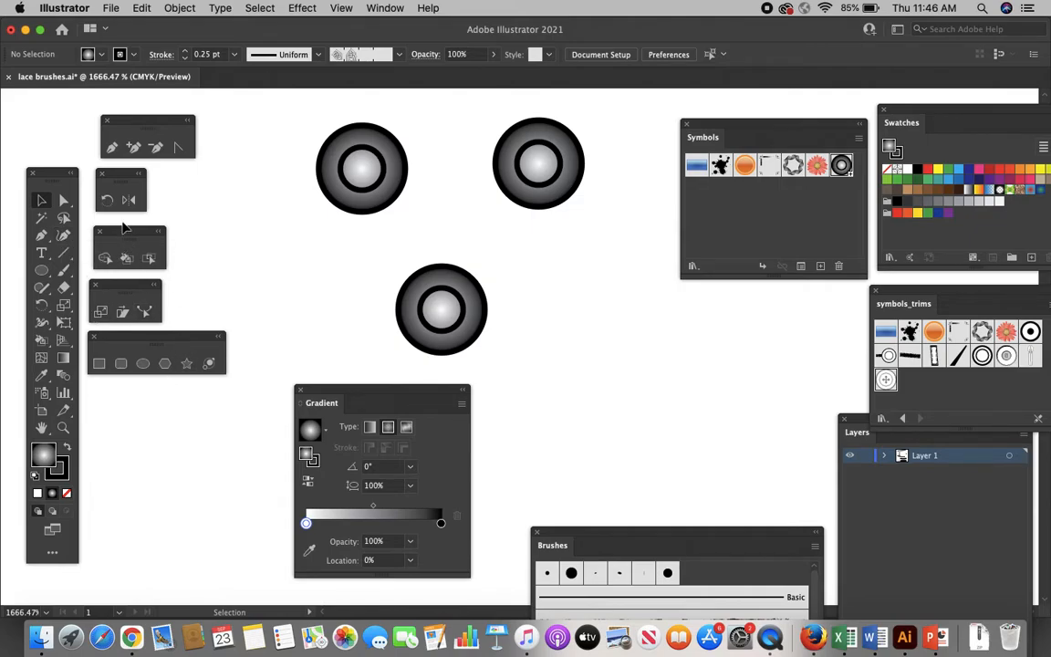
Step: Try placing rivets on the canvas with the Symbol Sprayer, and delete the sprayed symbol set
click(43, 395)
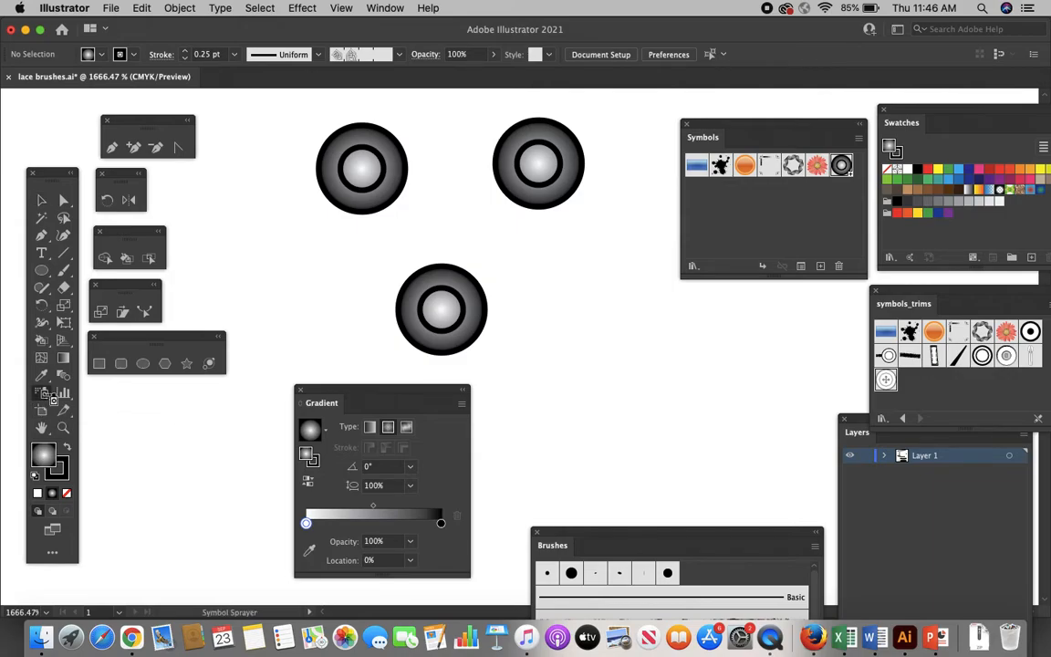
click(666, 354)
scroll(341, 268, up, 5)
scroll(340, 268, left, 2)
scroll(340, 268, up, 8)
scroll(340, 268, left, 2)
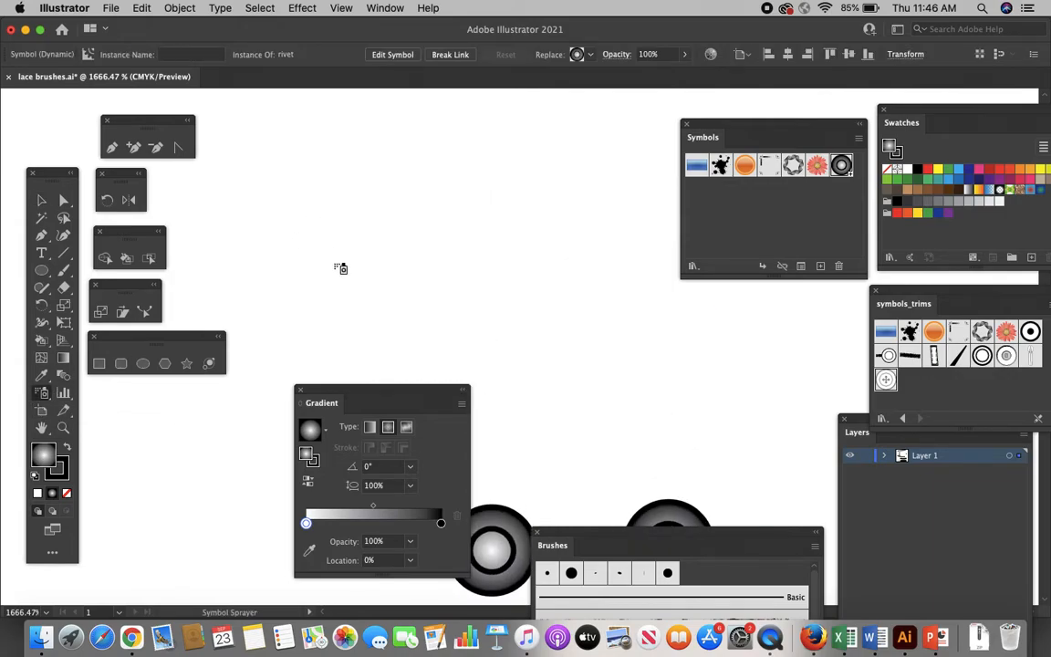
click(346, 141)
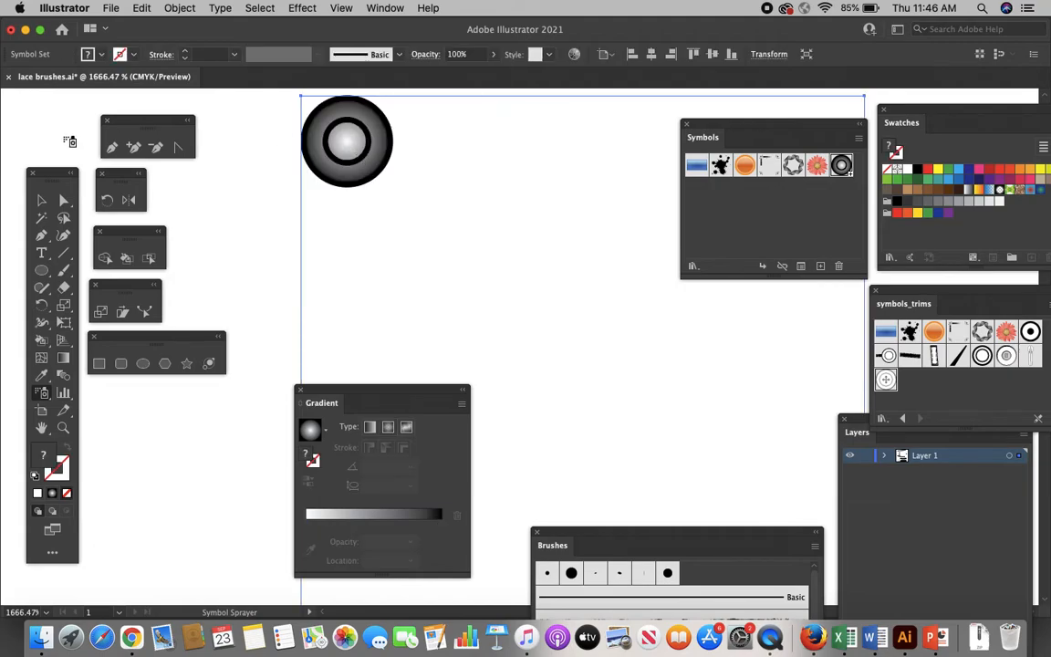
click(41, 200)
key(Delete)
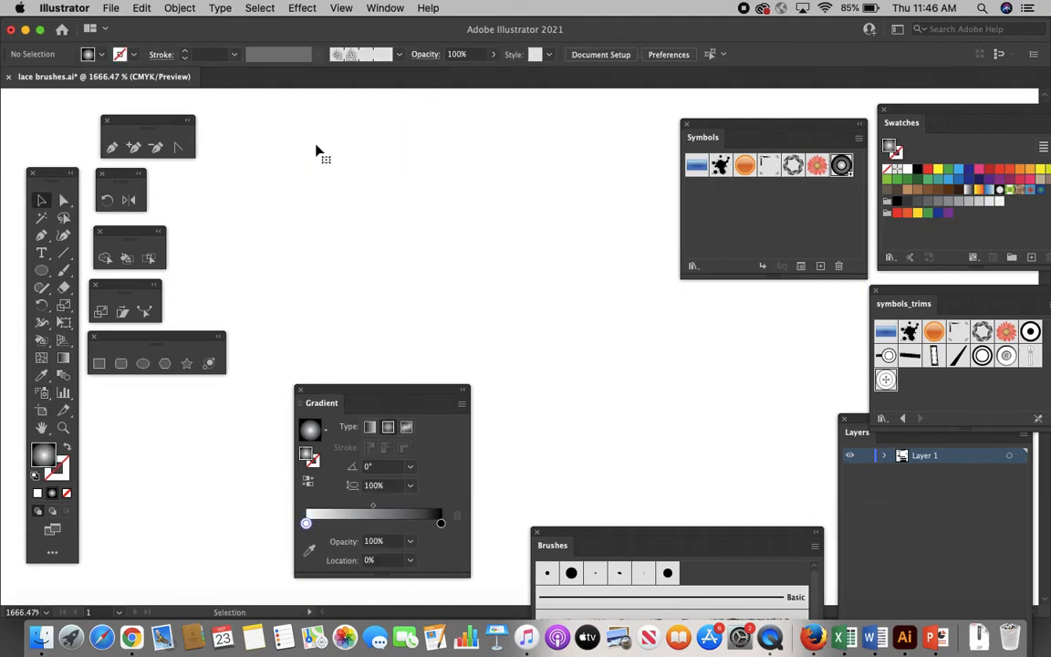
Step: Place a single rivet instance on the blank canvas above the three rivets, and delete it
drag(841, 165, 408, 185)
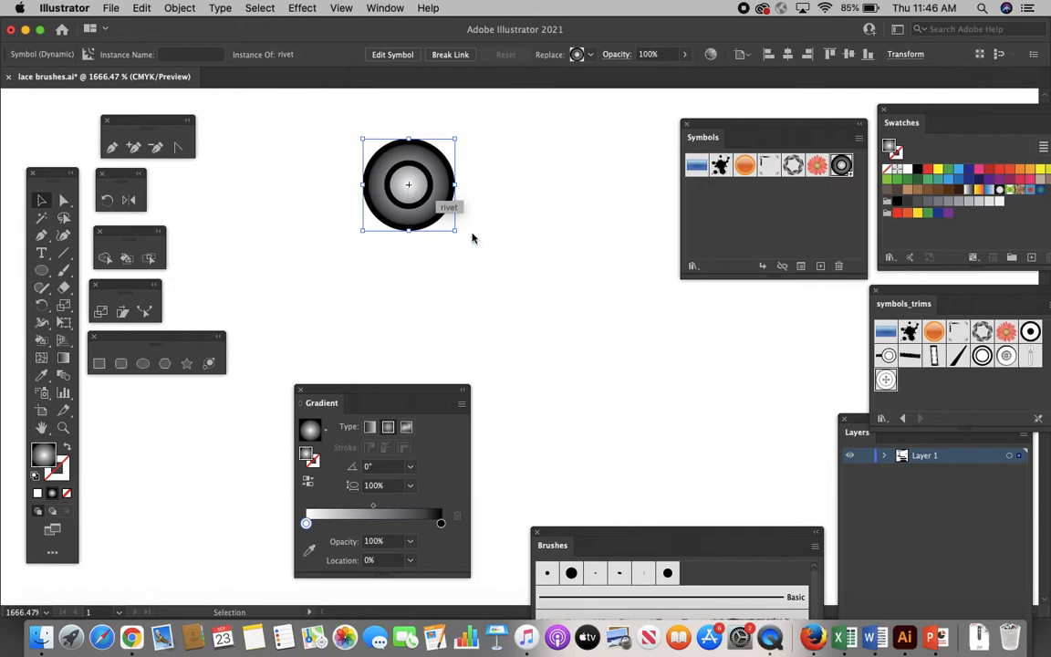
click(538, 298)
scroll(538, 298, down, 5)
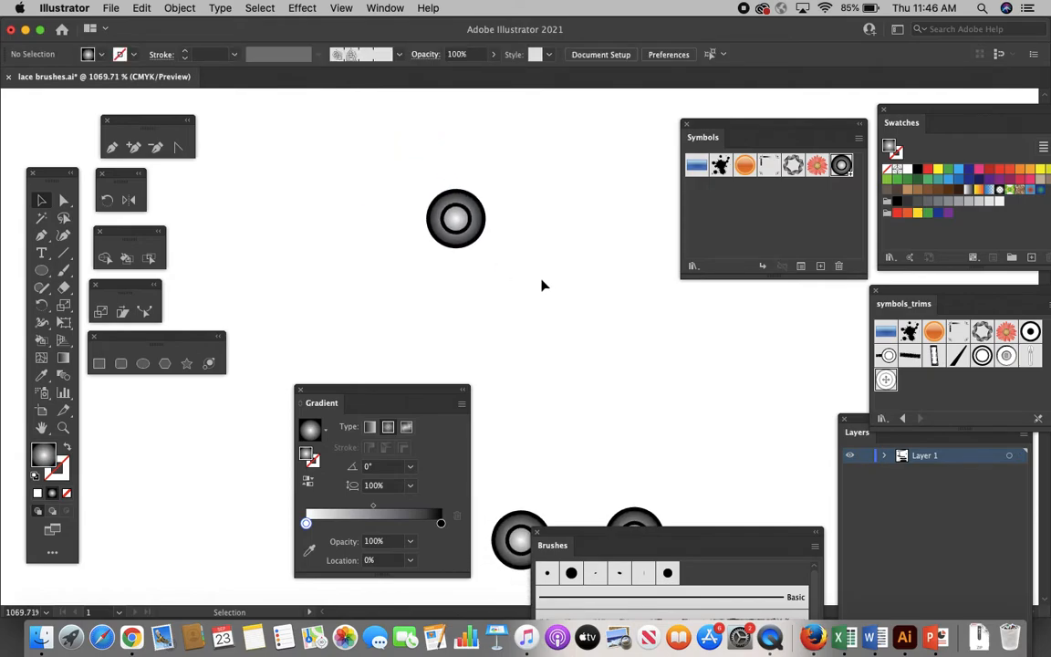
scroll(542, 285, up, 1)
click(443, 177)
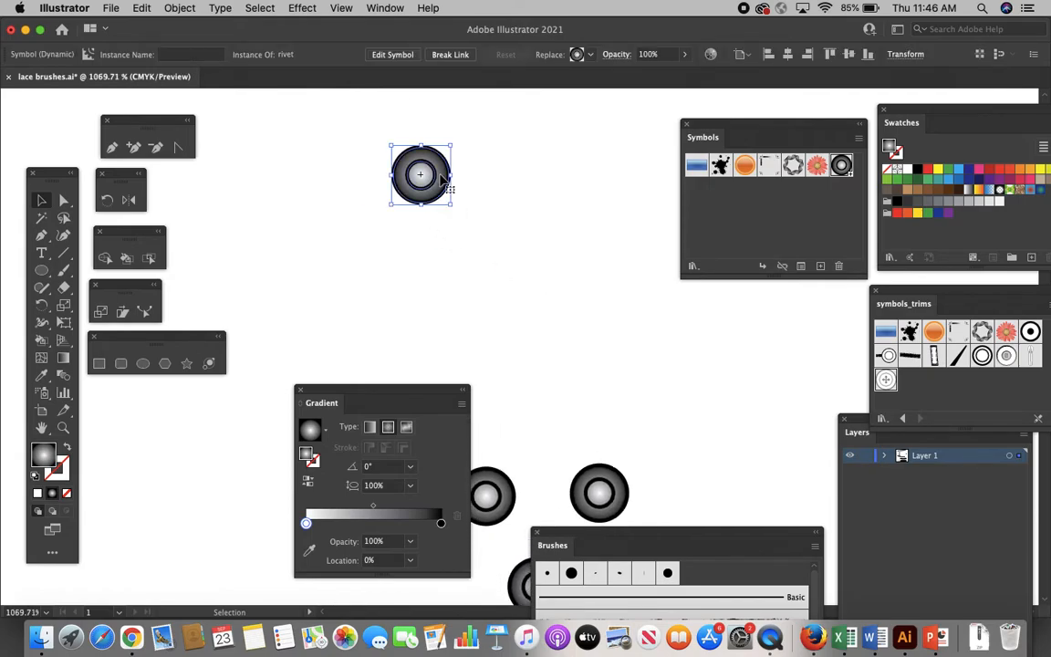
key(Delete)
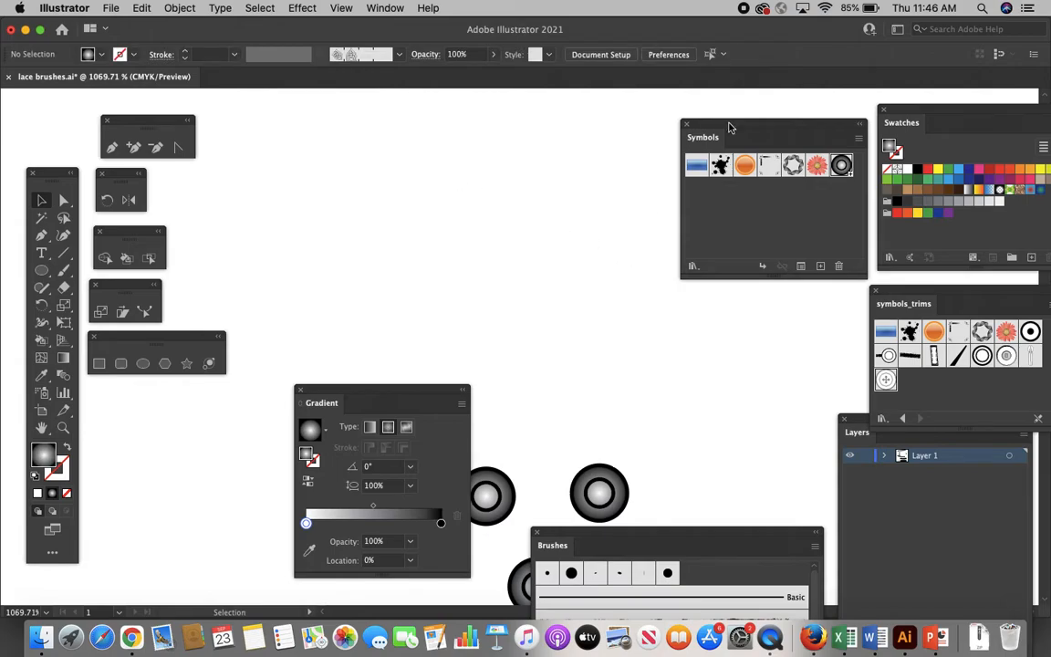
Step: Move the Symbols panel away from the Swatches panel and bring the lace sample line into view
drag(730, 127, 571, 137)
scroll(493, 221, down, 5)
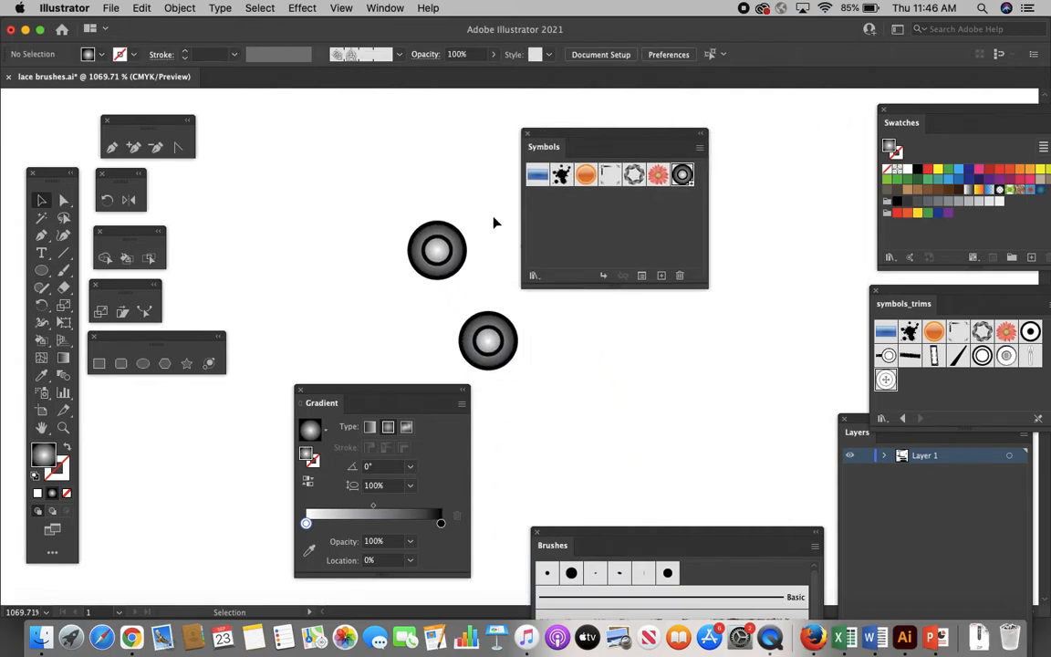
scroll(345, 327, down, 3)
scroll(345, 326, down, 3)
scroll(344, 327, down, 8)
scroll(344, 327, left, 5)
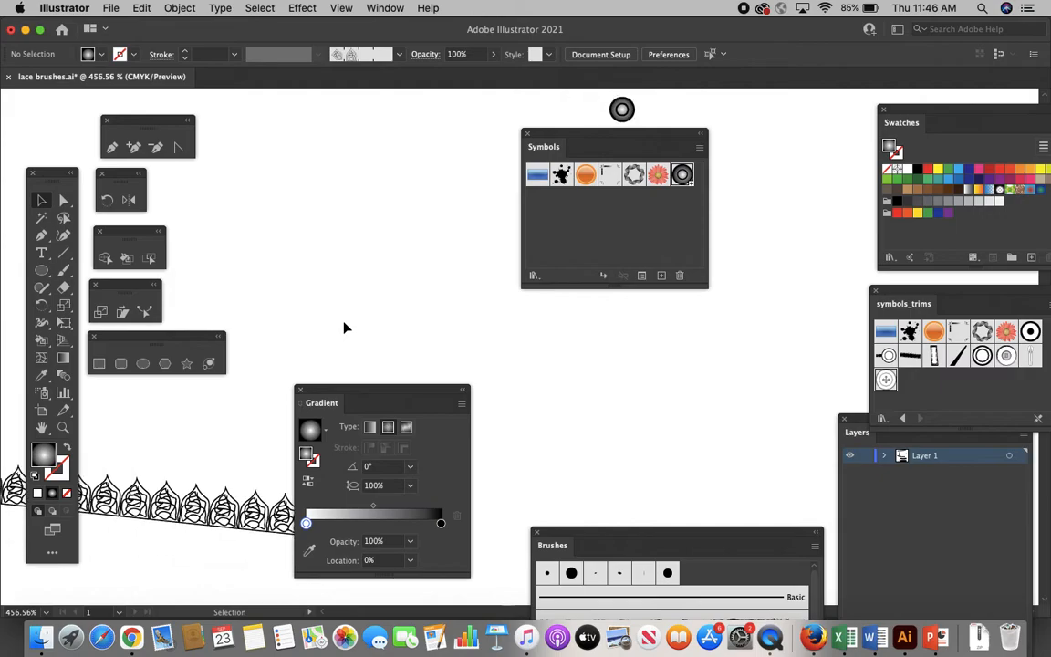
Step: Fill the grouped diamond-shaped lace motif above the lace samples with a taupe brown swatch
scroll(345, 326, up, 5)
scroll(345, 326, left, 5)
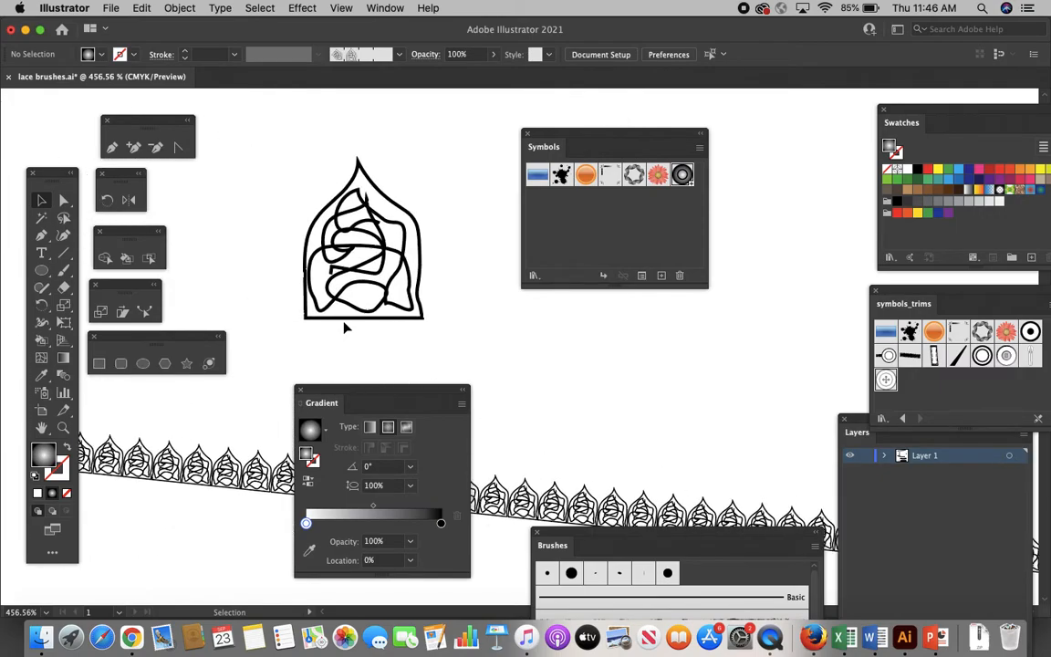
scroll(305, 239, left, 3)
scroll(306, 239, up, 5)
scroll(306, 238, right, 3)
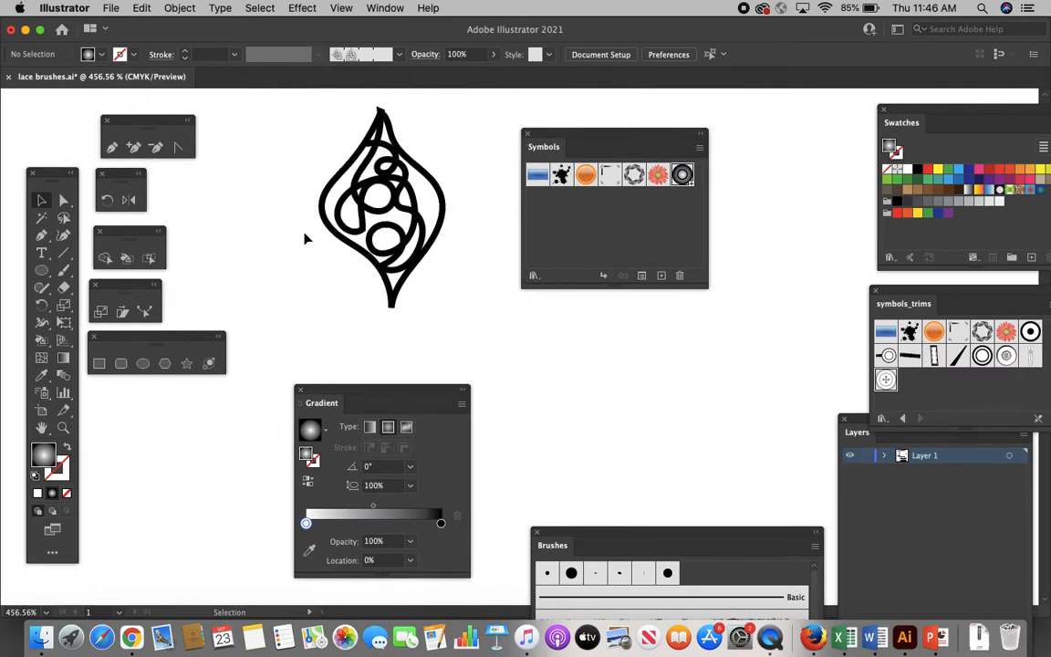
scroll(319, 194, up, 3)
click(416, 268)
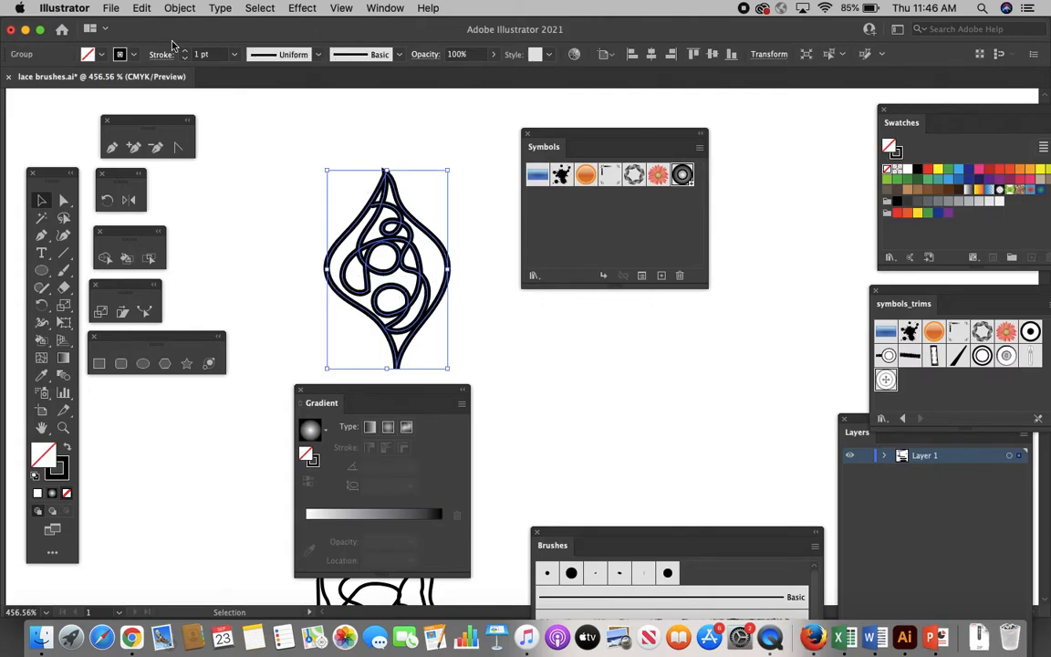
click(102, 56)
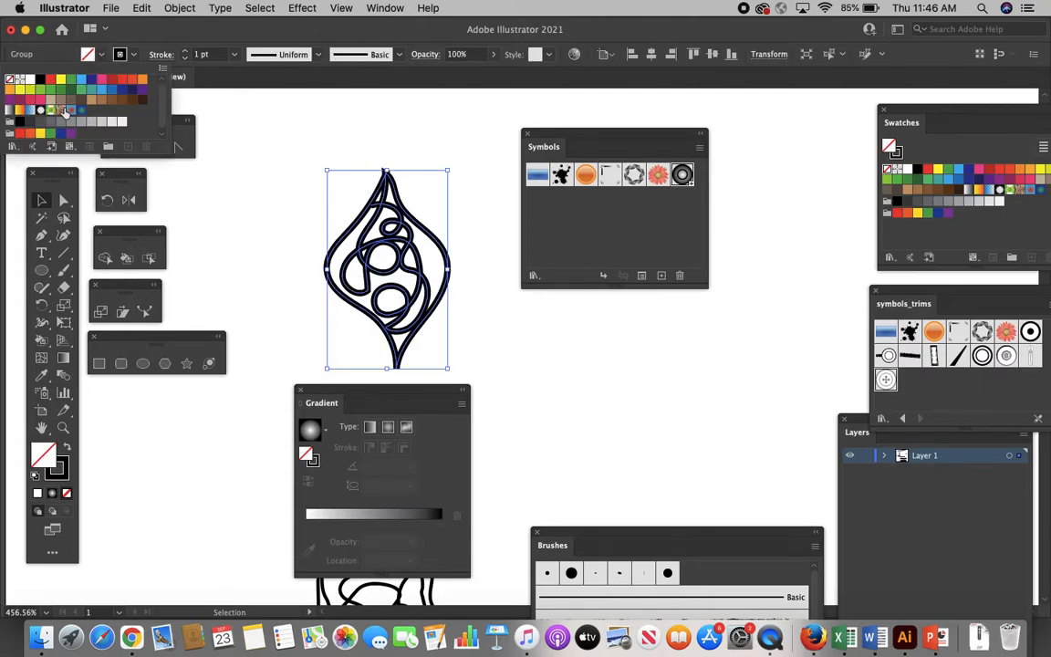
click(56, 99)
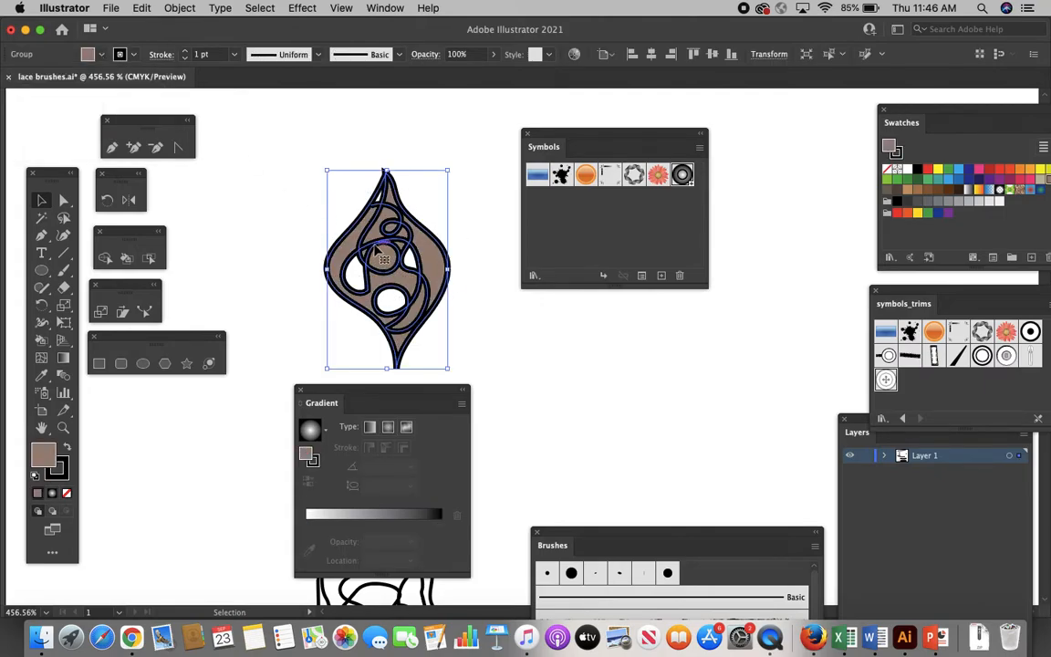
Step: Save the filled lace motif as a new dynamic symbol named motif
click(661, 276)
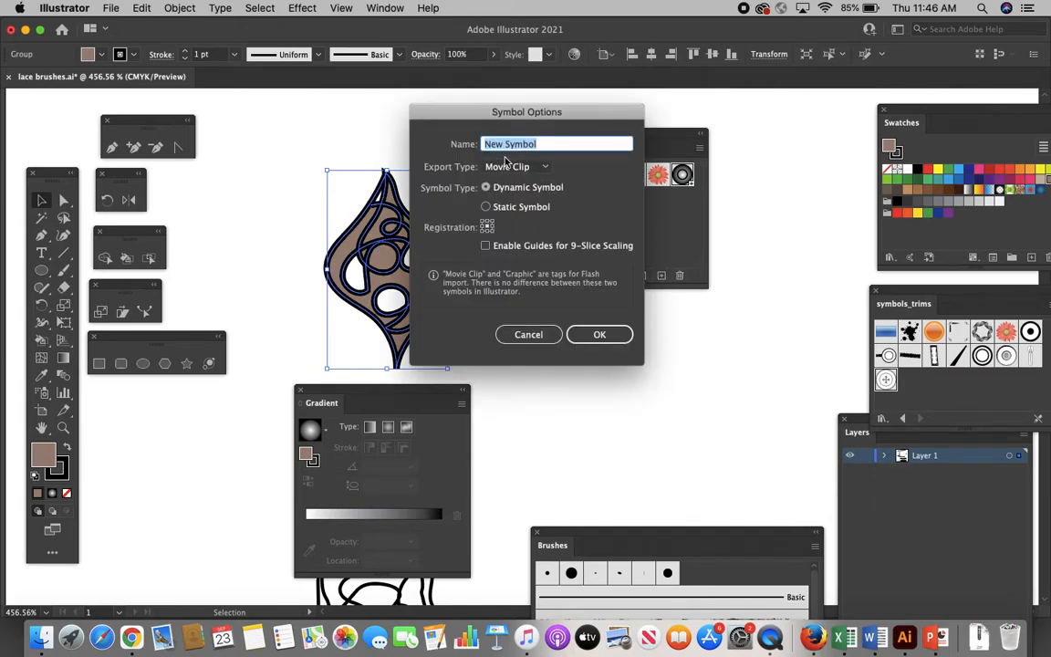
text(motif)
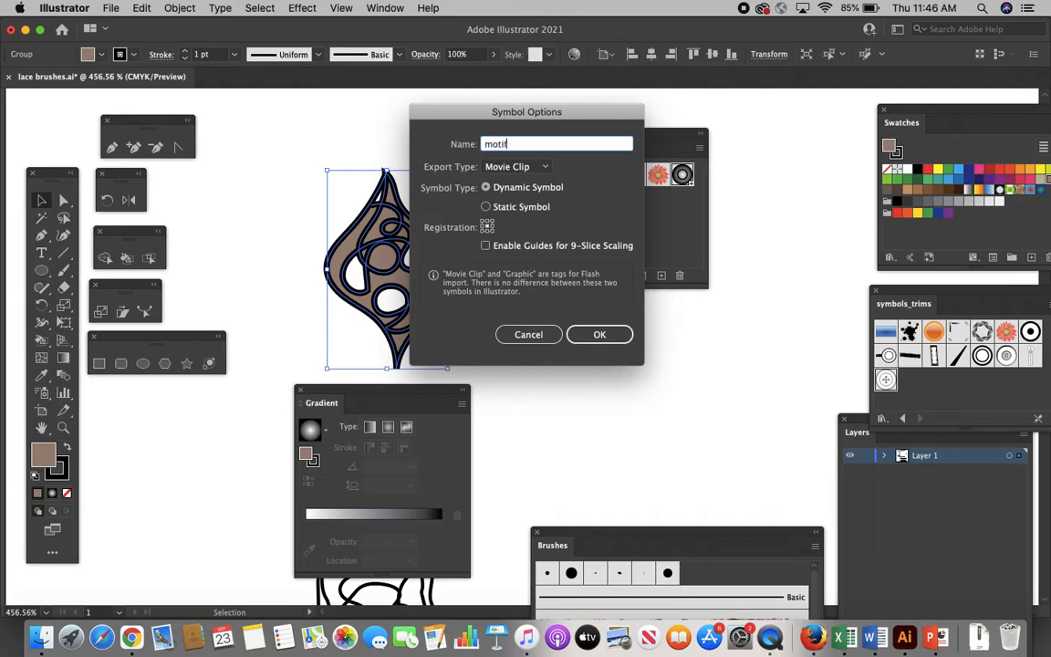
click(598, 334)
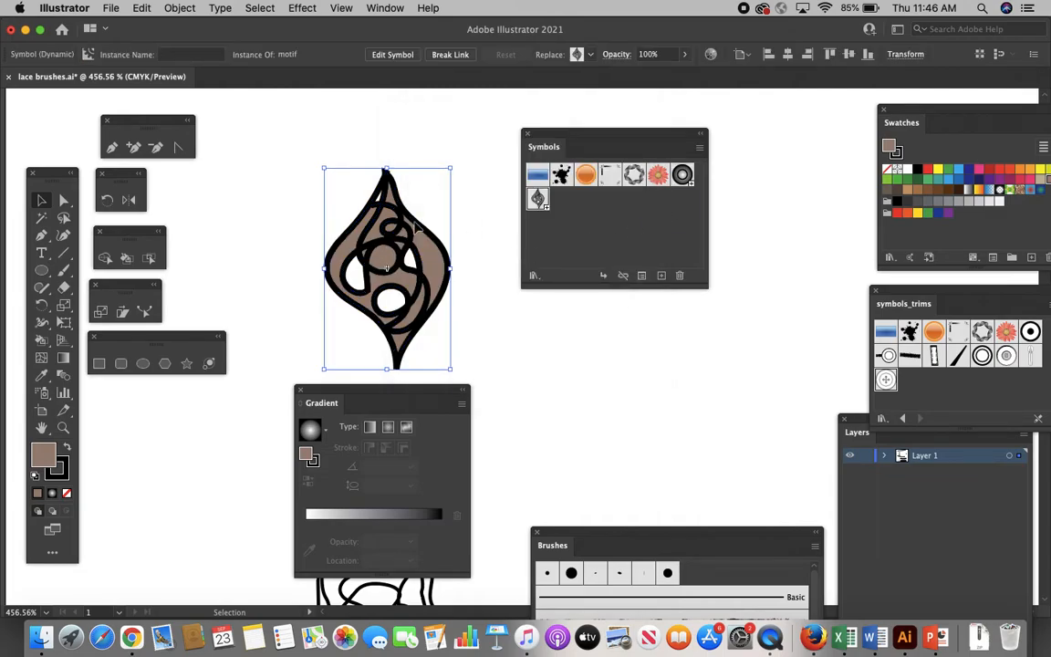
Step: Replace the original lace motif with three separate instances of the motif symbol spread across the canvas
key(Delete)
drag(537, 197, 280, 193)
drag(538, 199, 730, 417)
drag(537, 198, 789, 148)
scroll(775, 210, up, 3)
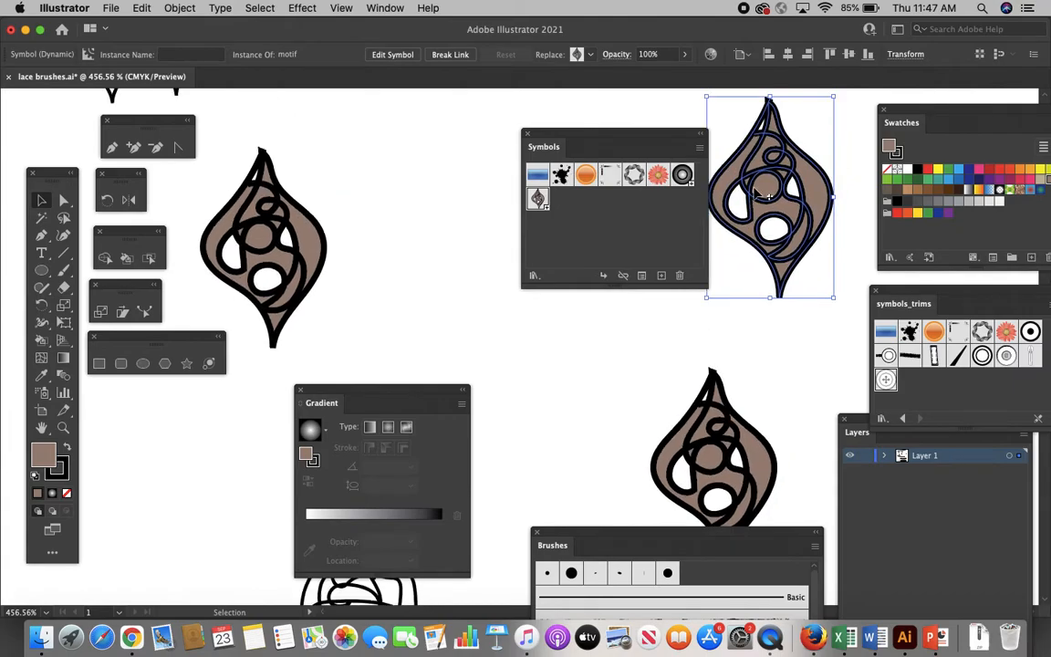
click(409, 219)
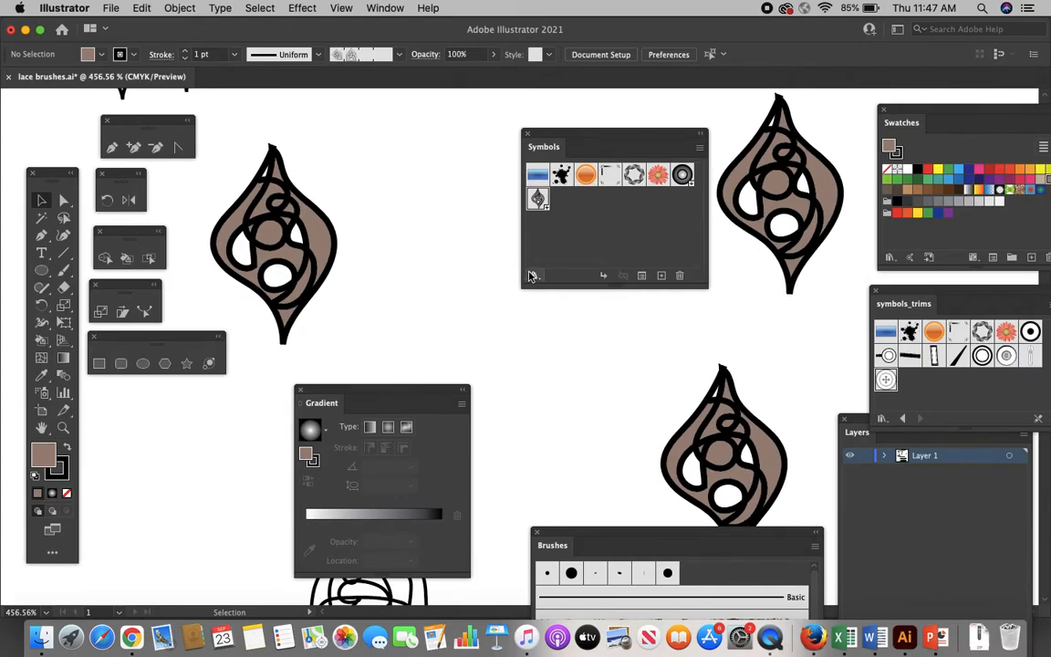
Step: Check the symbol library list for the Save Symbols command, and close the Gradient, Symbols and Brushes panels
click(534, 274)
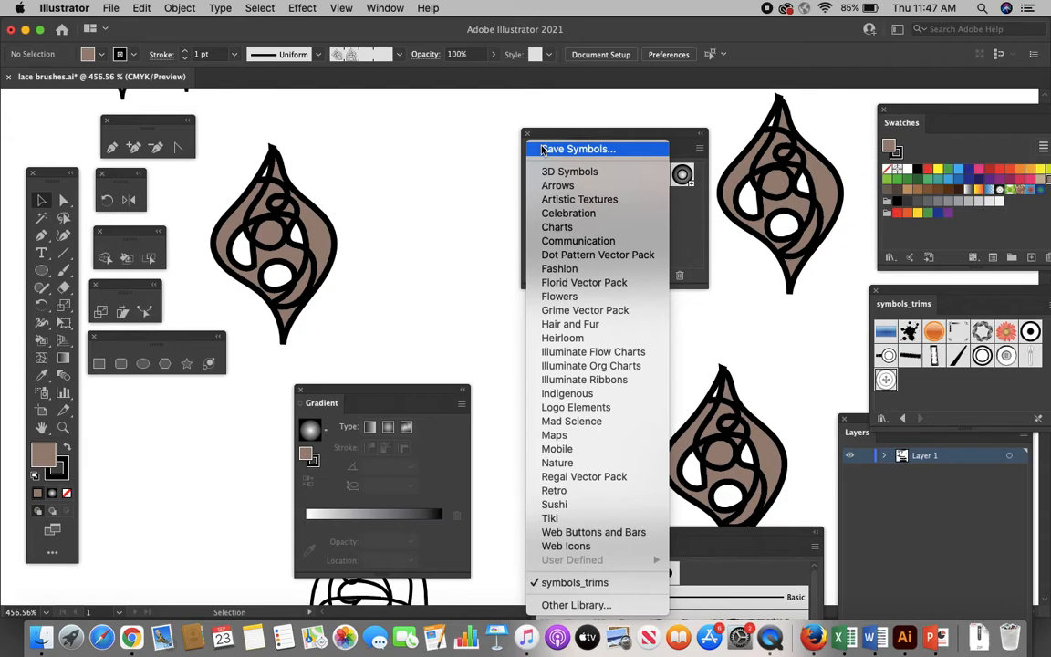
click(443, 209)
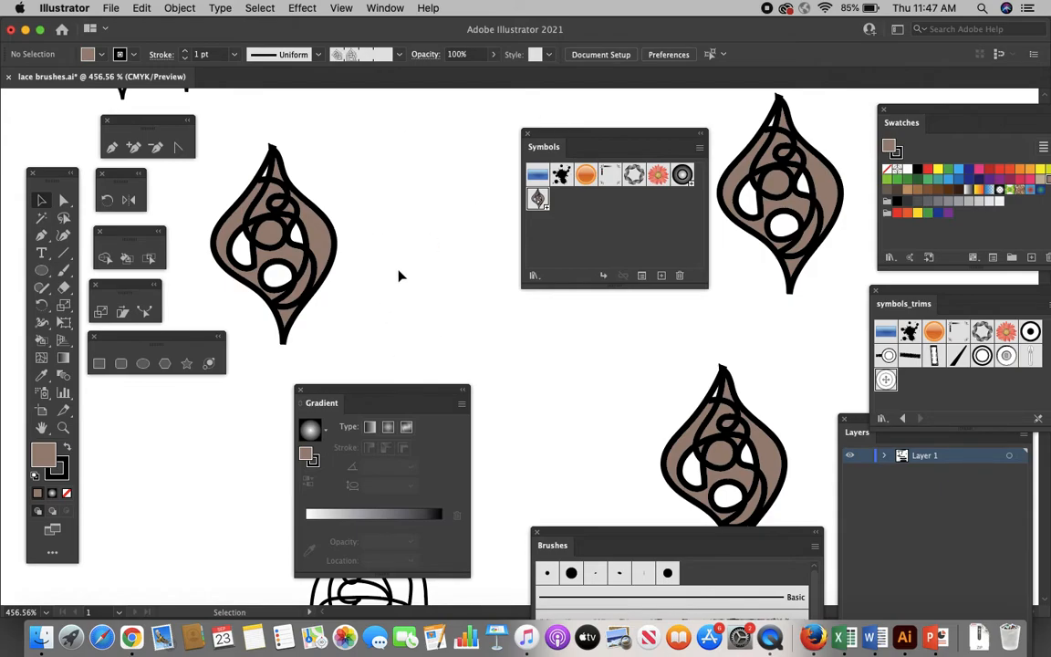
click(298, 389)
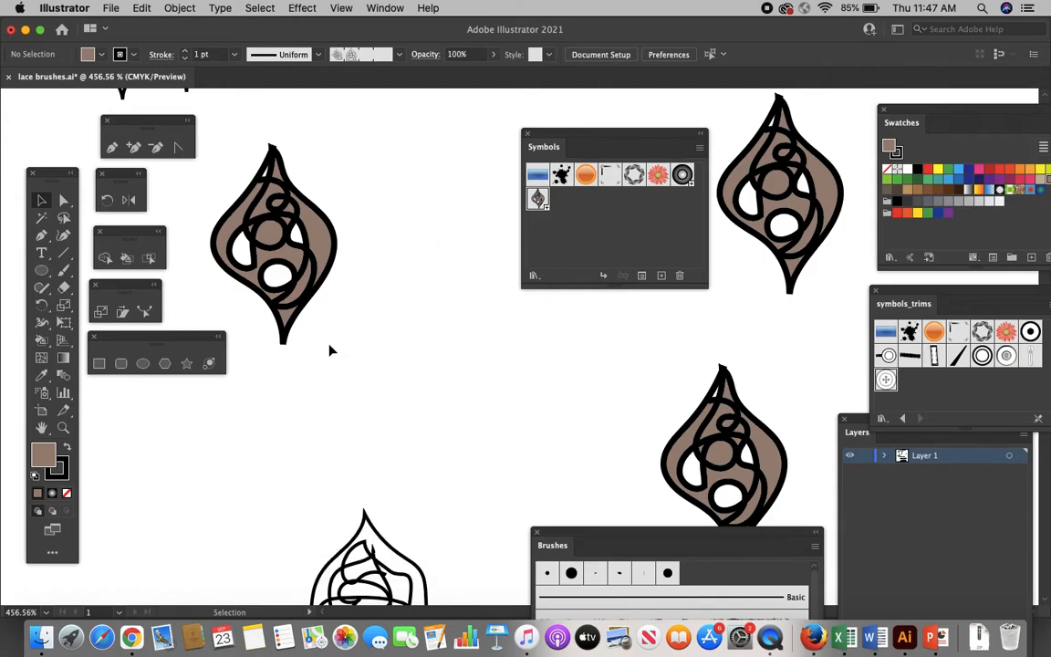
click(524, 134)
click(538, 532)
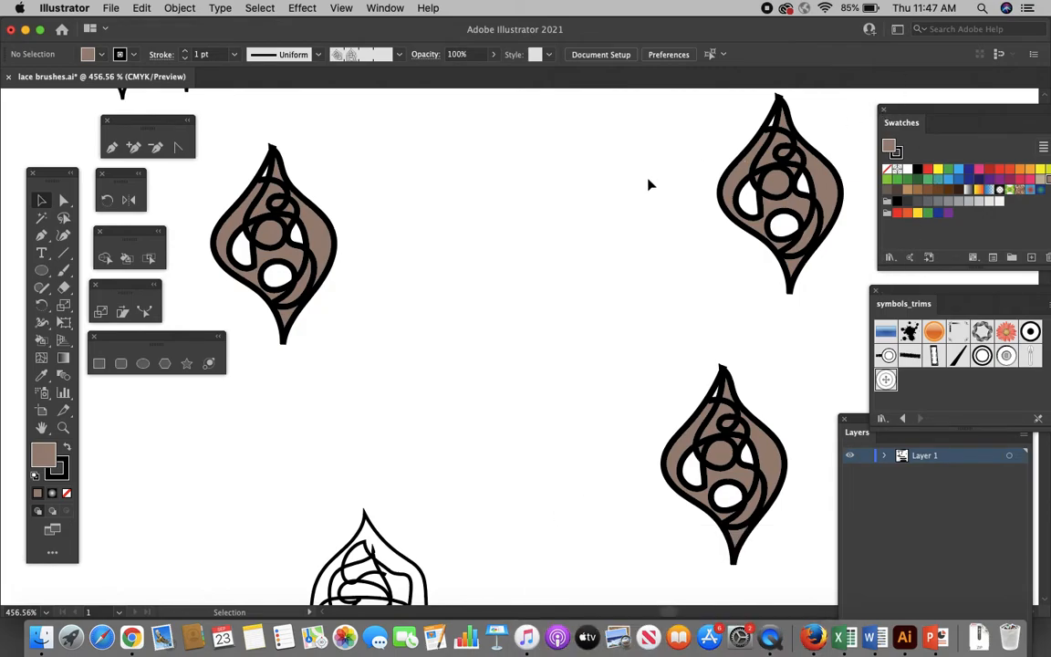
Step: Delete the motif artwork between the two lace lines and the upper diamond-motif lace line
key(super+minus)
key(super+minus)
key(super+minus)
drag(380, 278, 750, 504)
key(Delete)
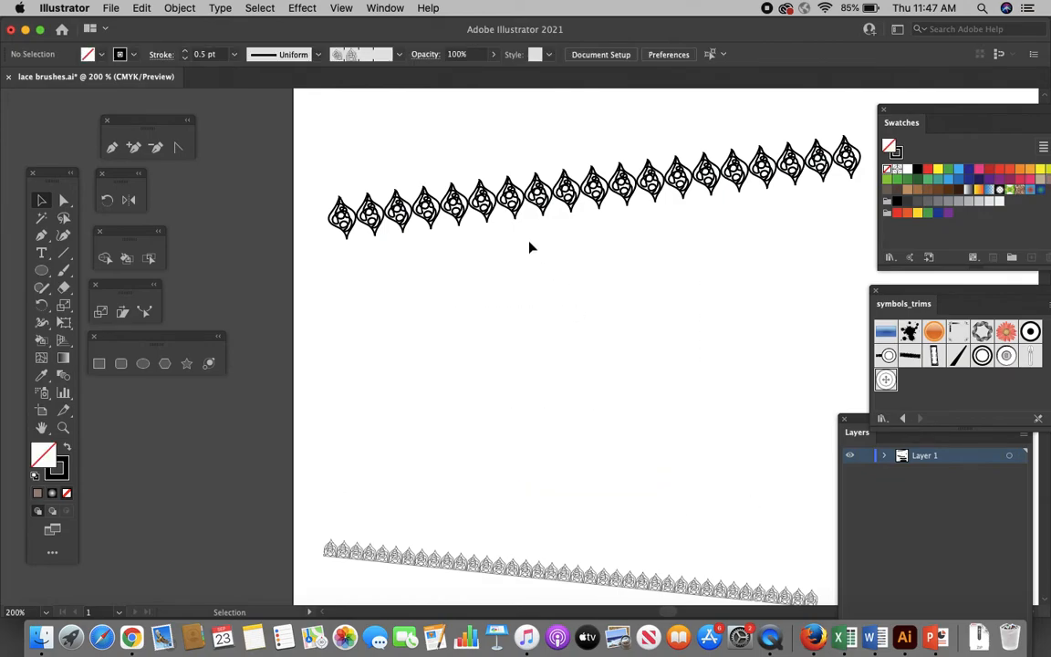
drag(540, 206, 500, 171)
key(Delete)
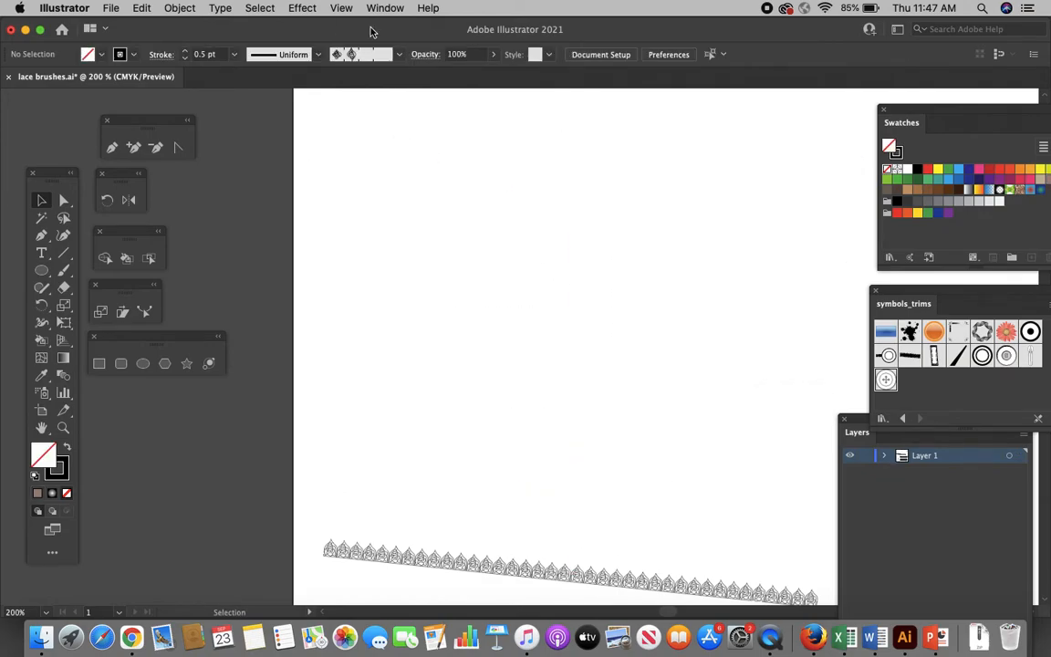
Step: Reopen the Gradient panel and move it up over the blank part of the canvas
click(384, 8)
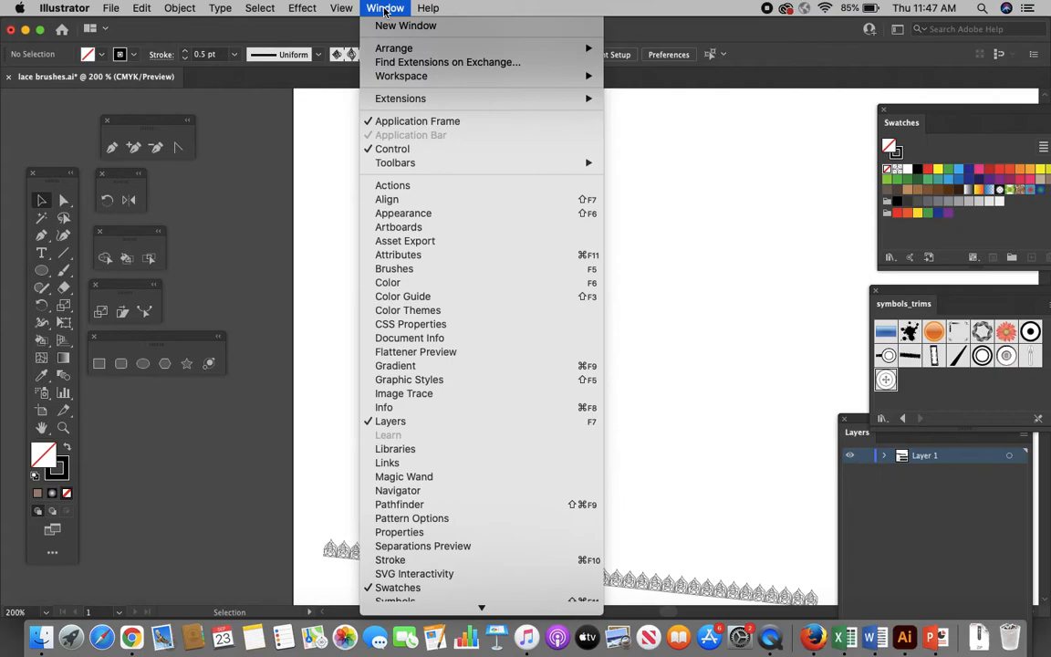
click(424, 367)
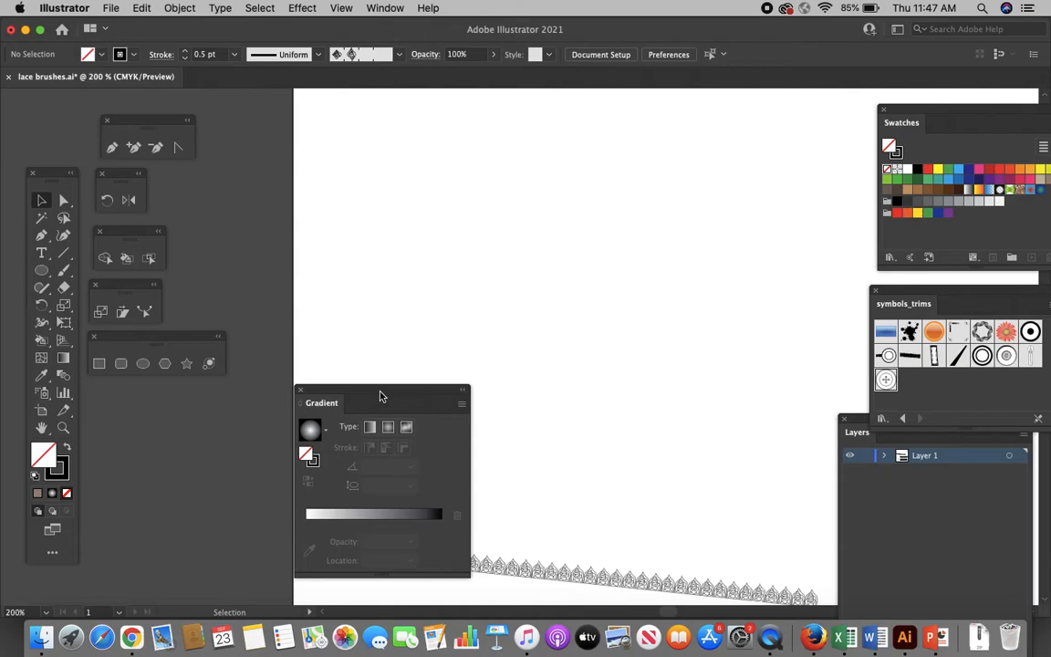
drag(381, 394, 431, 181)
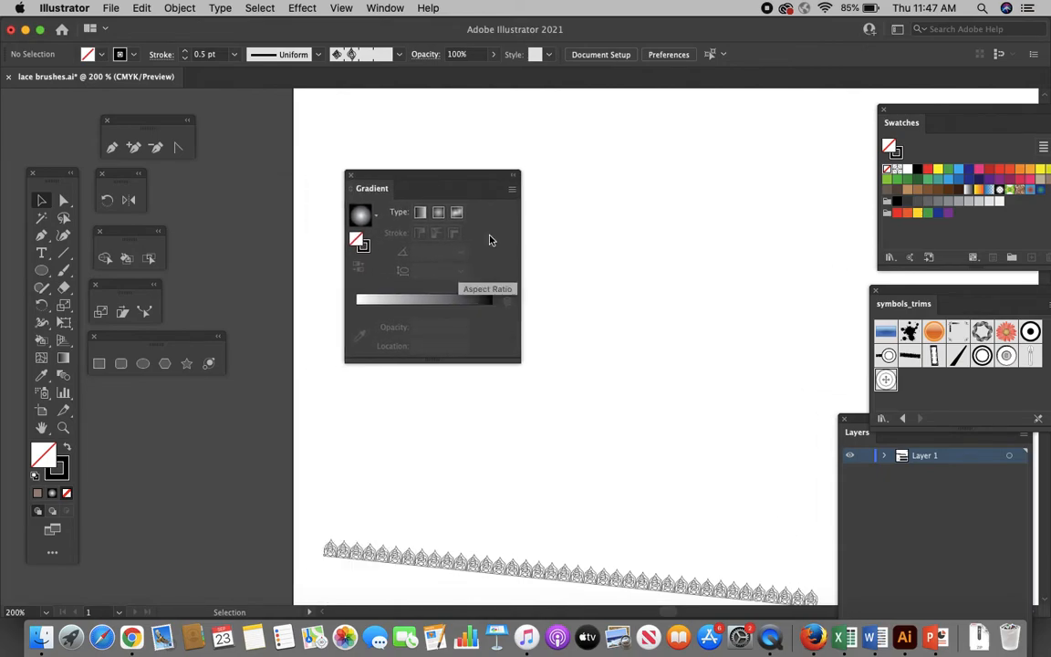
Step: Activate the radial gradient fill and set its start stop to pink and its end stop to green
click(432, 303)
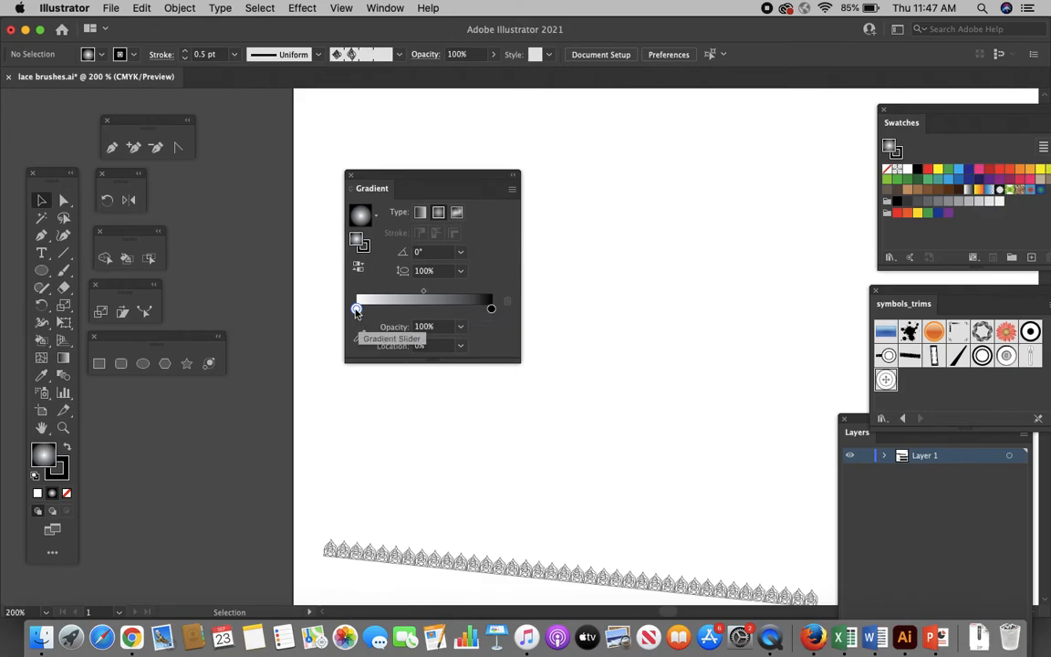
double_click(355, 310)
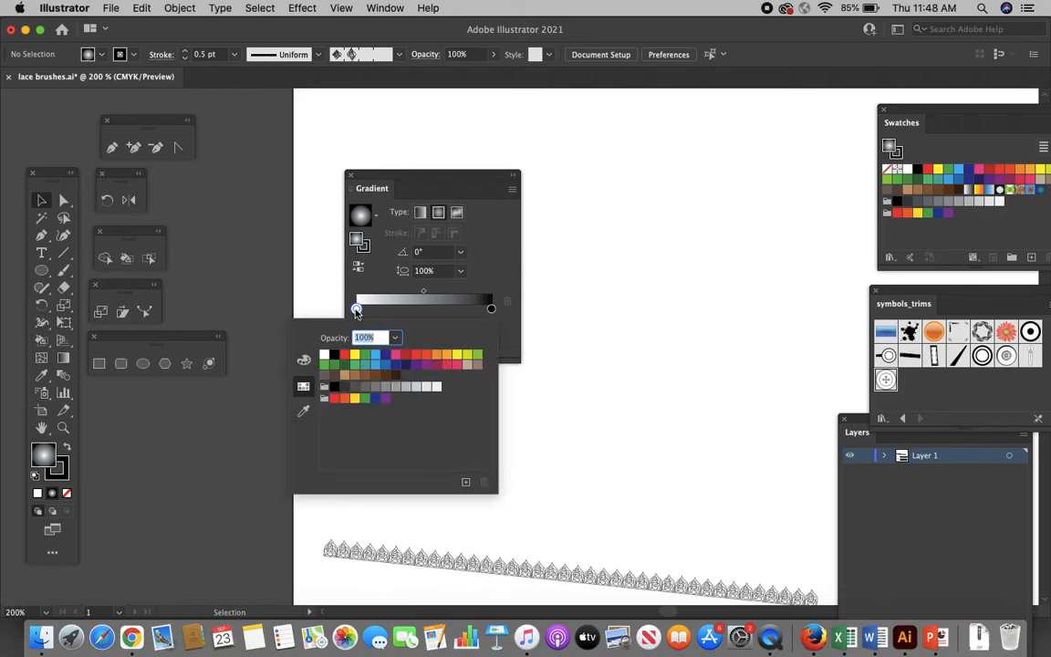
click(456, 366)
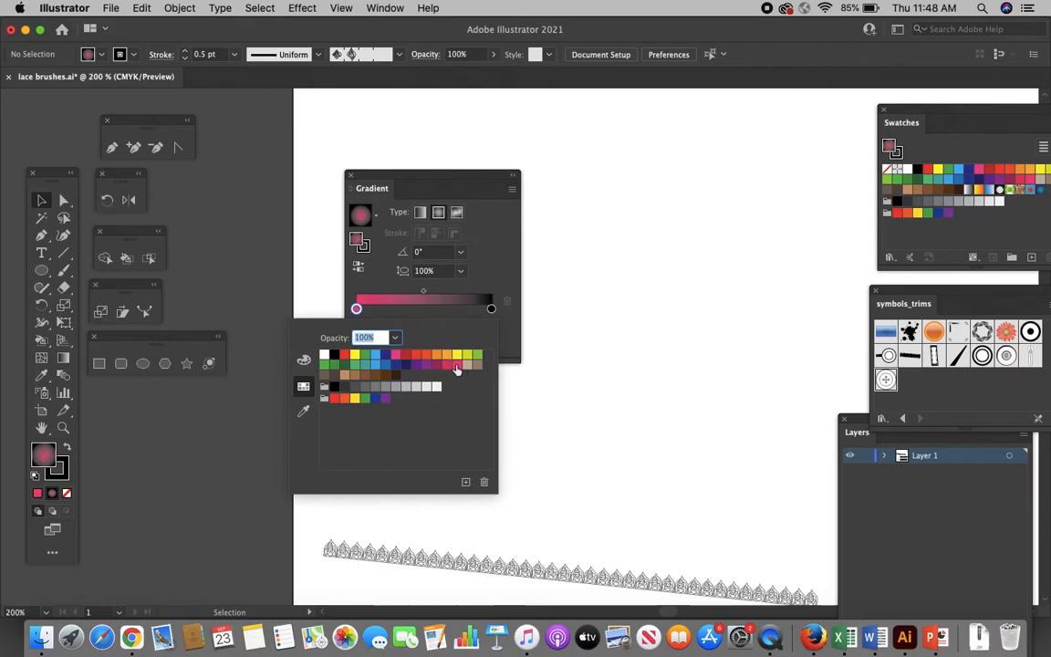
click(506, 290)
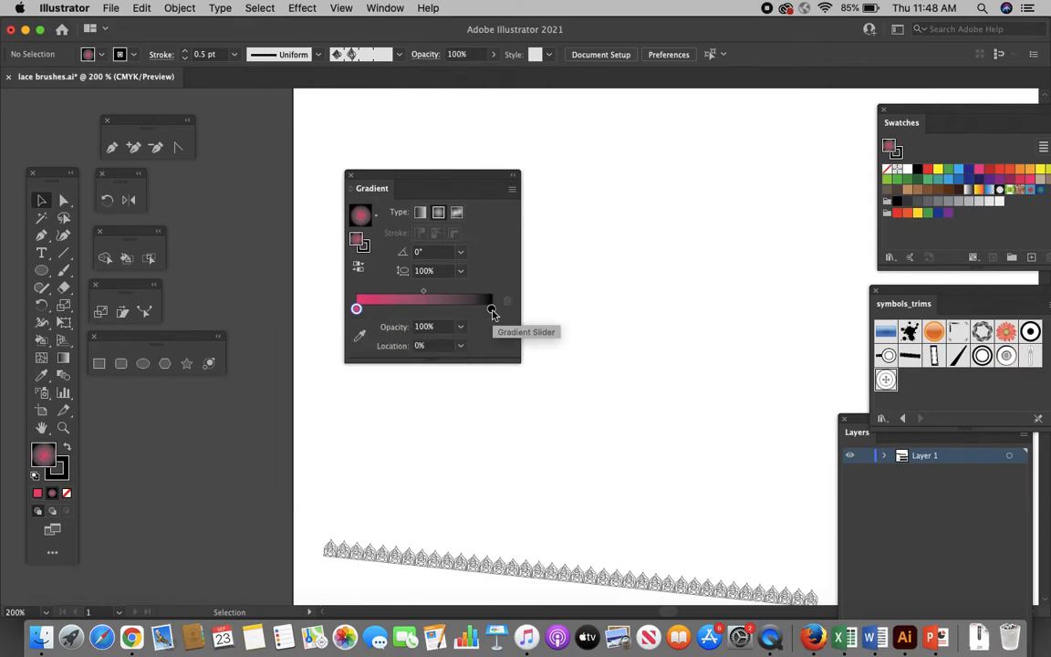
double_click(491, 310)
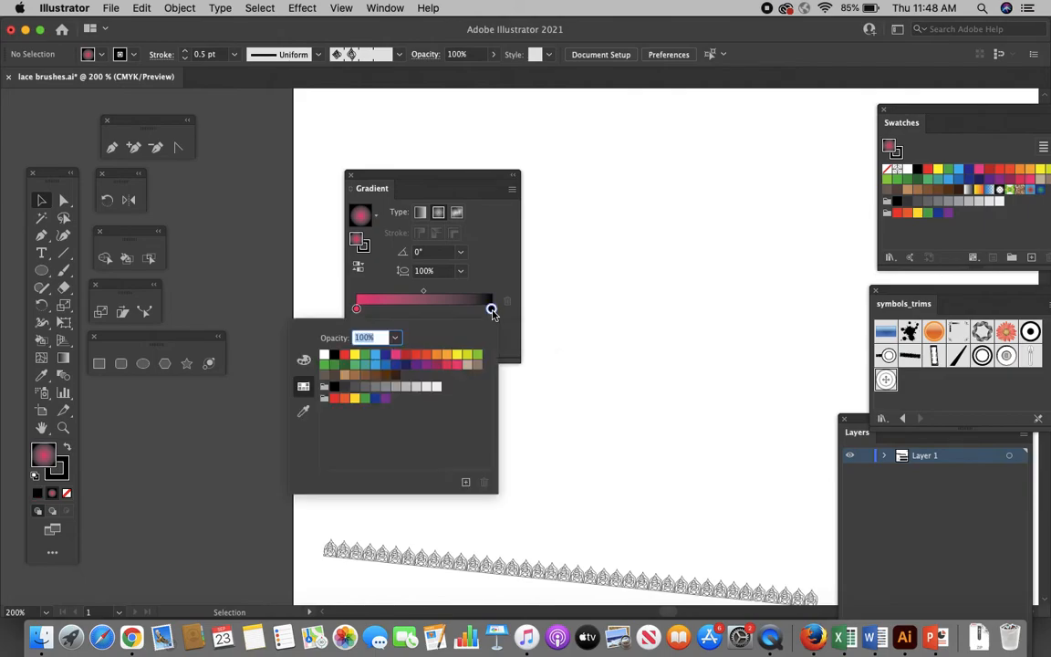
click(364, 353)
click(488, 265)
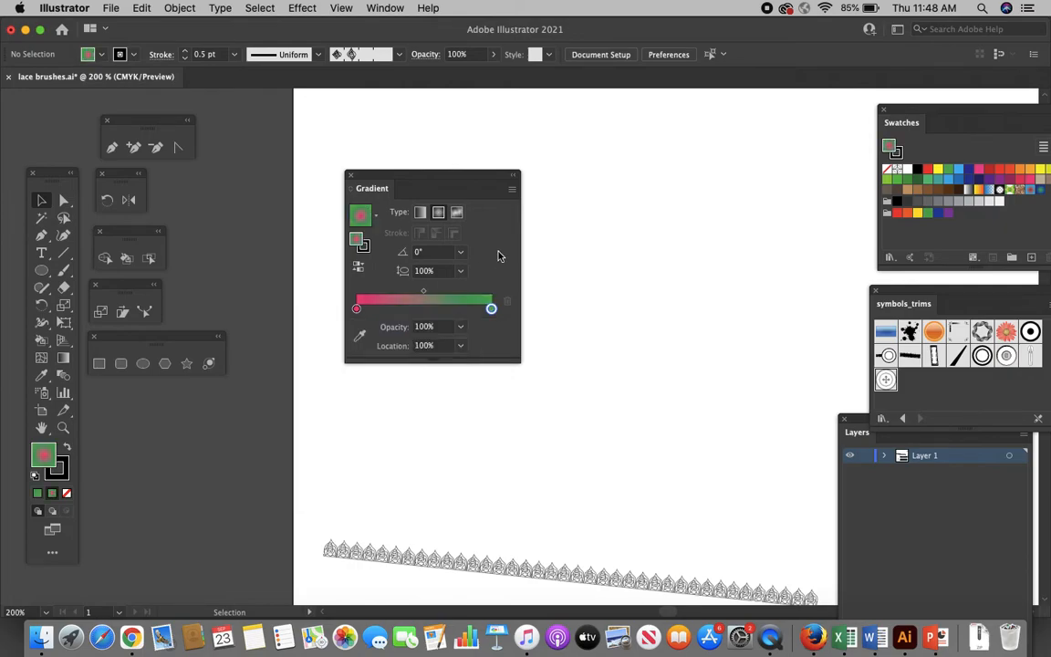
Step: Try an orange colour stop at about 38.6% between pink and green, and remove it from the gradient
click(408, 309)
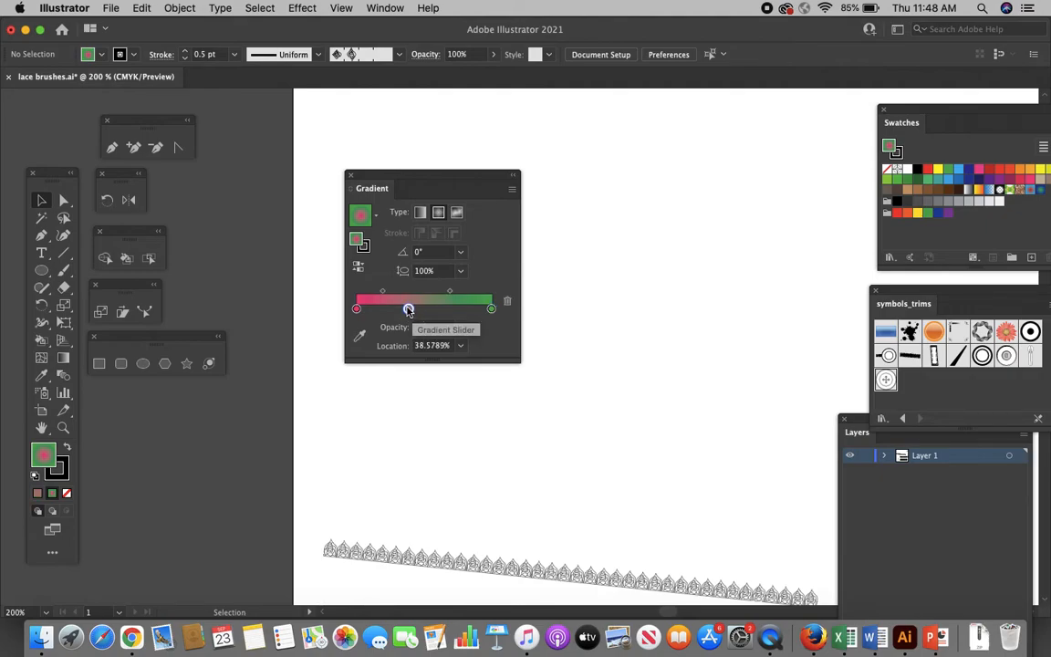
double_click(408, 309)
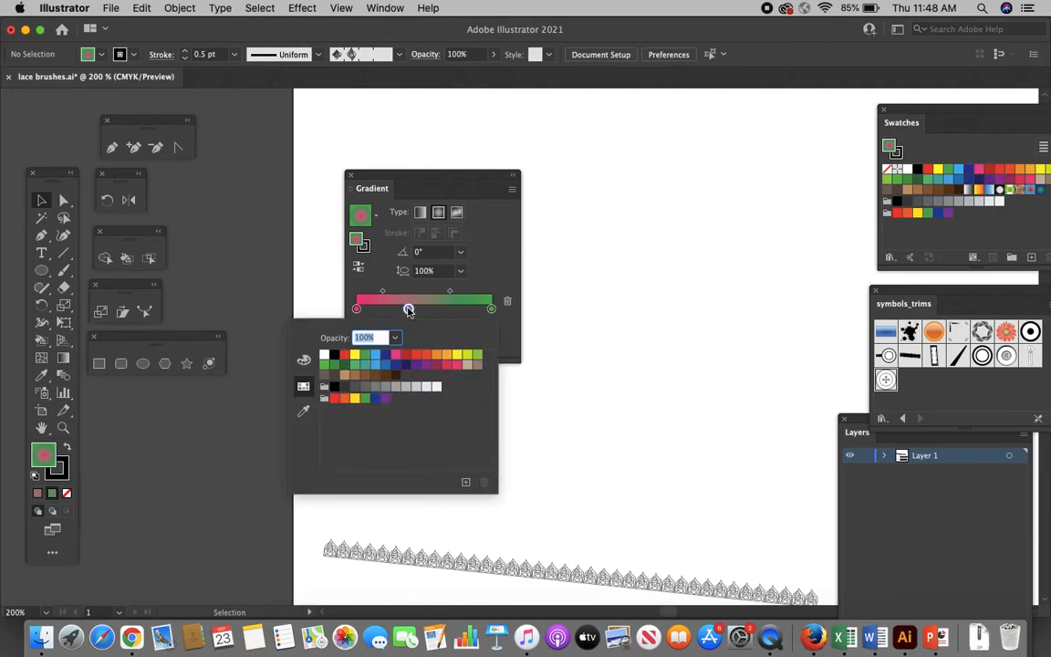
click(445, 356)
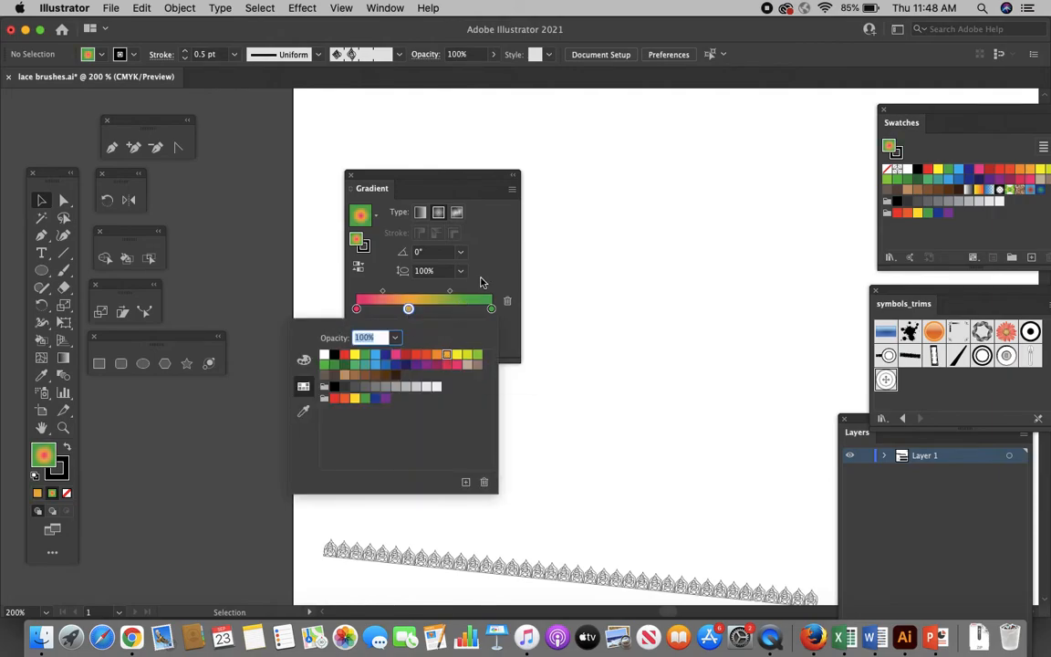
click(483, 274)
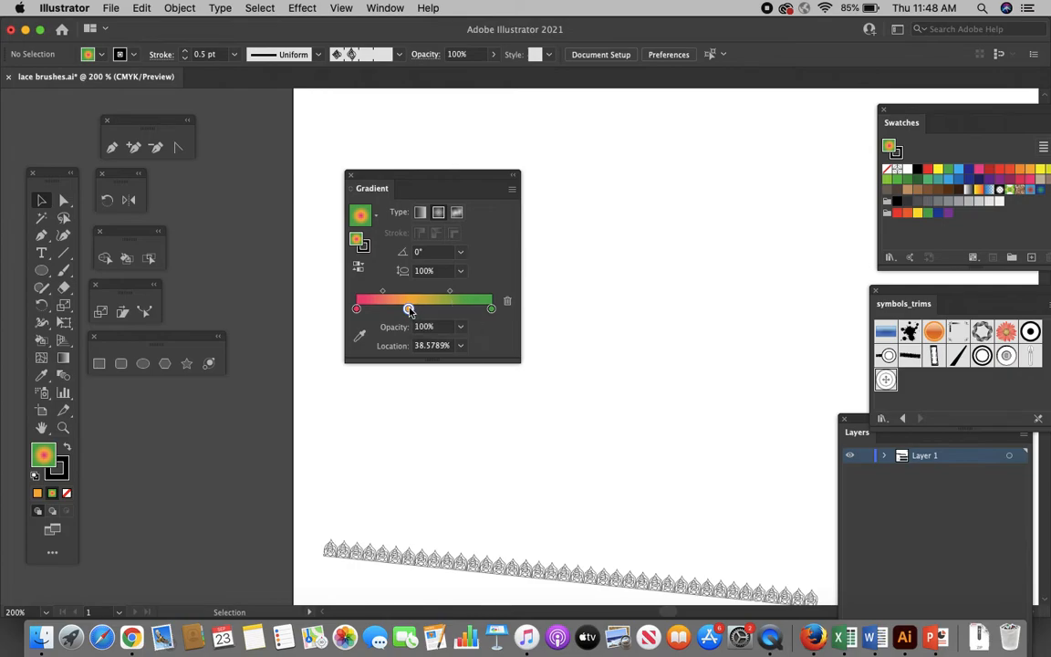
drag(408, 309, 412, 354)
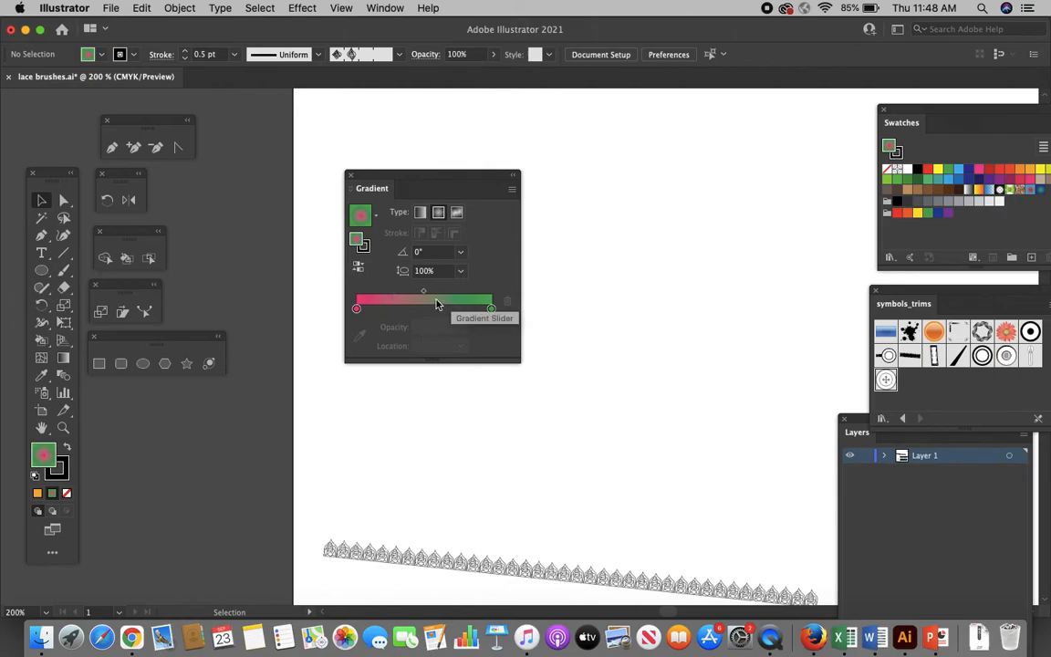
Step: Shift the gradient midpoint to 53.9%, and draw a large gradient-filled hexagon above the lace line with the Gradient panel moved aside
mouse_move(423, 291)
mouse_down()
mouse_move(451, 293)
mouse_move(387, 292)
mouse_move(455, 294)
mouse_move(396, 300)
mouse_move(450, 298)
mouse_move(431, 298)
mouse_up()
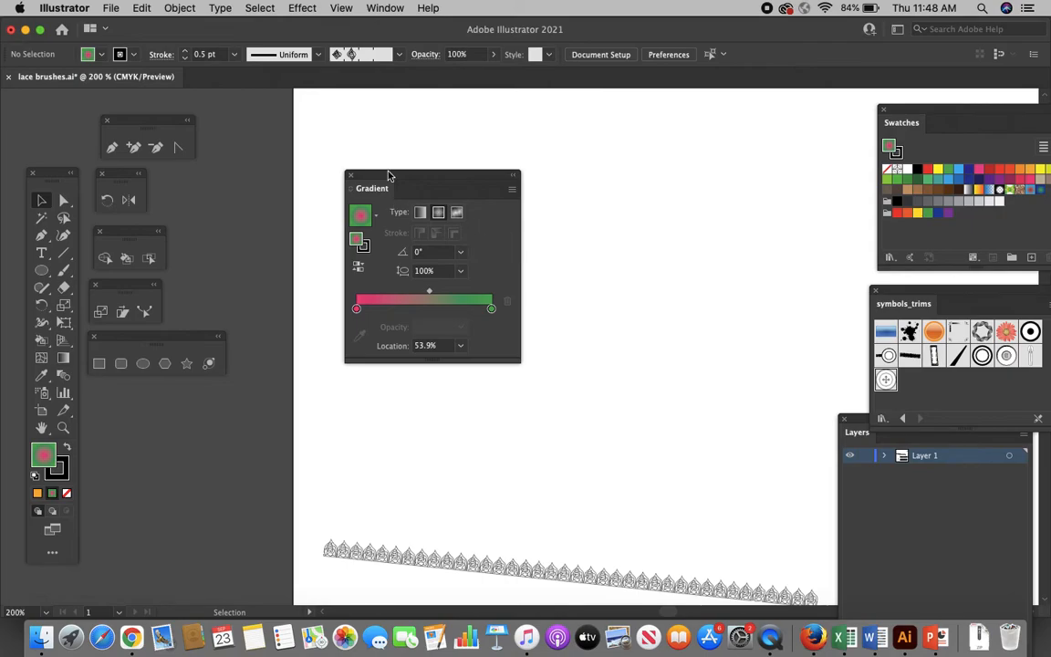
click(42, 271)
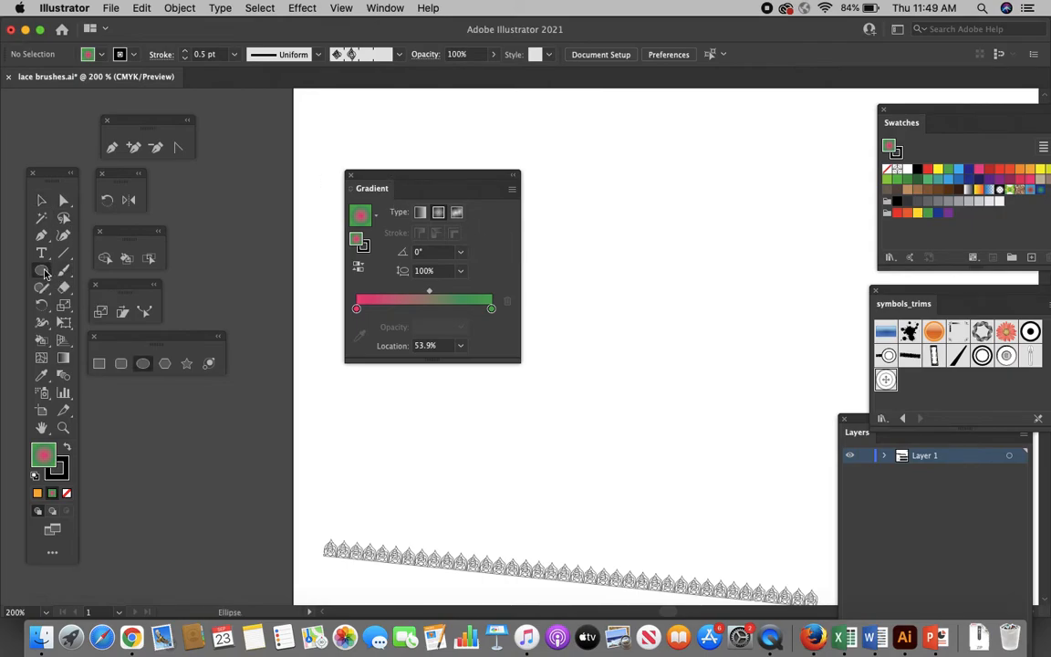
click(44, 272)
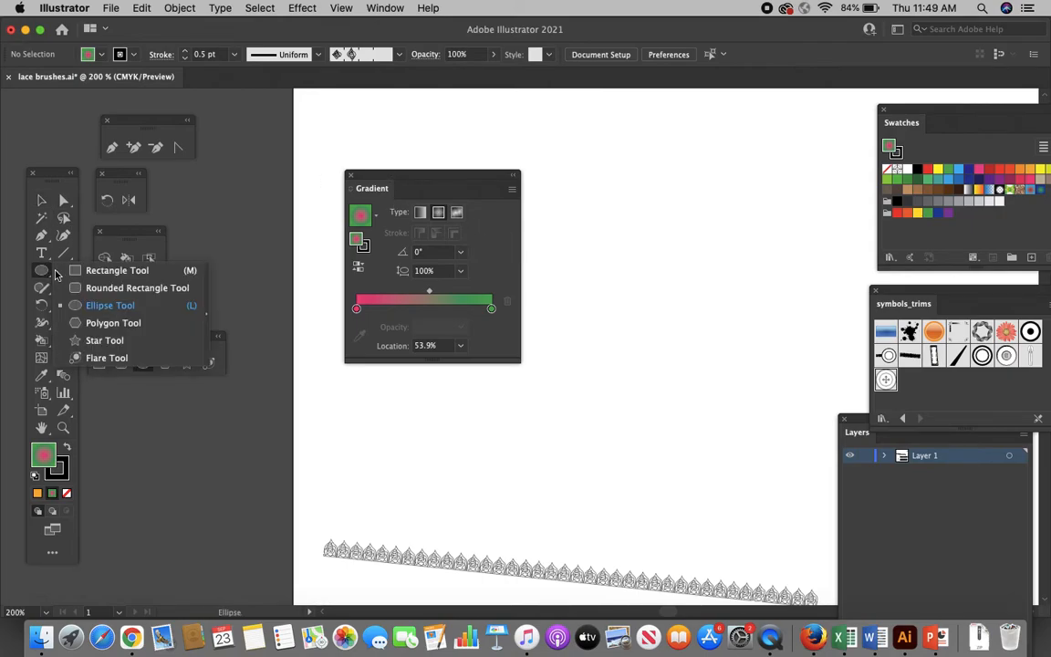
click(127, 323)
drag(588, 284, 732, 422)
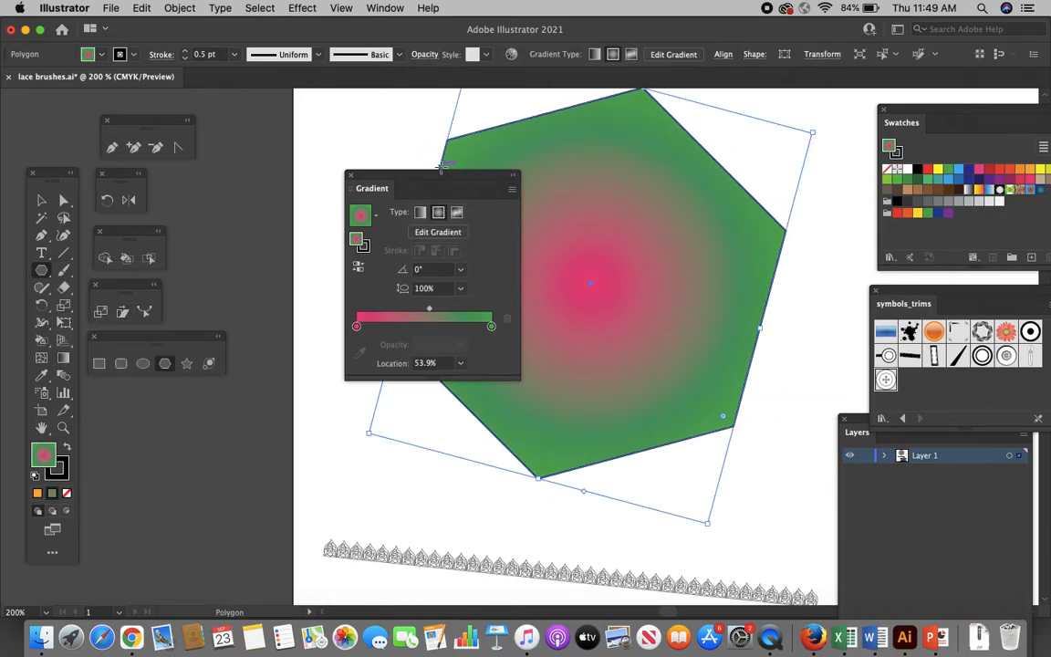
drag(429, 178, 370, 173)
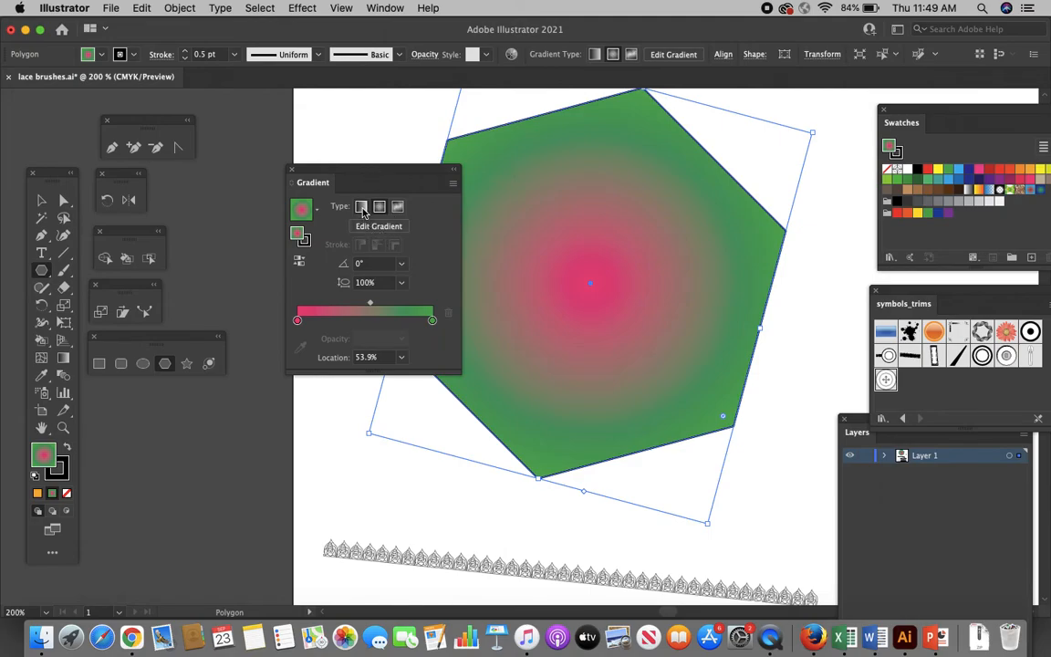
Step: Try the linear and freeform gradient types on the hexagon, and return its fill to the radial gradient
click(361, 207)
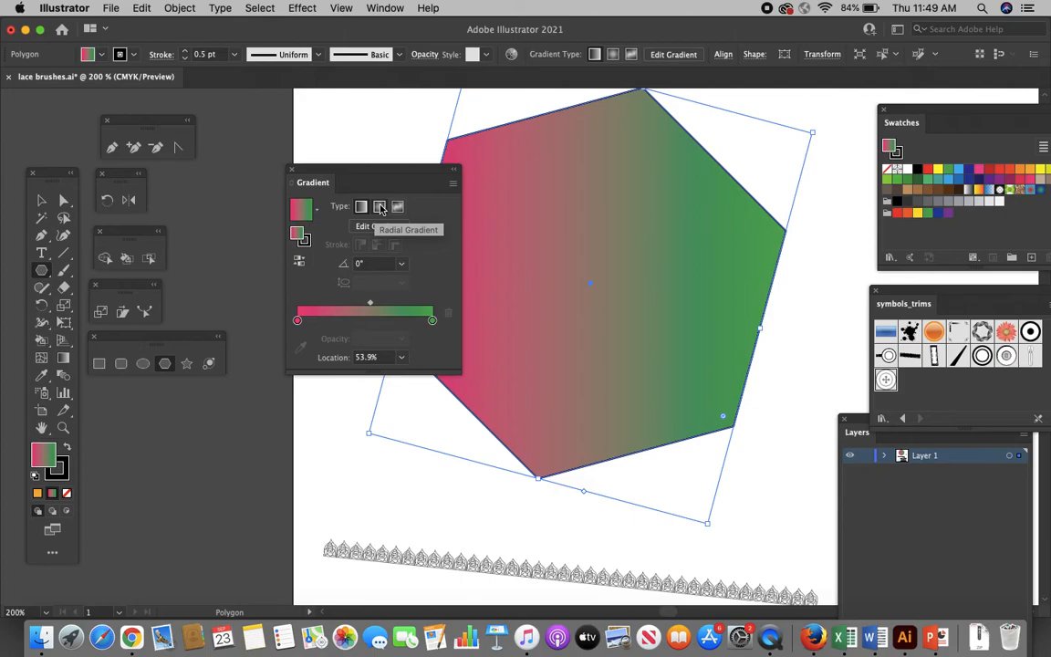
click(381, 207)
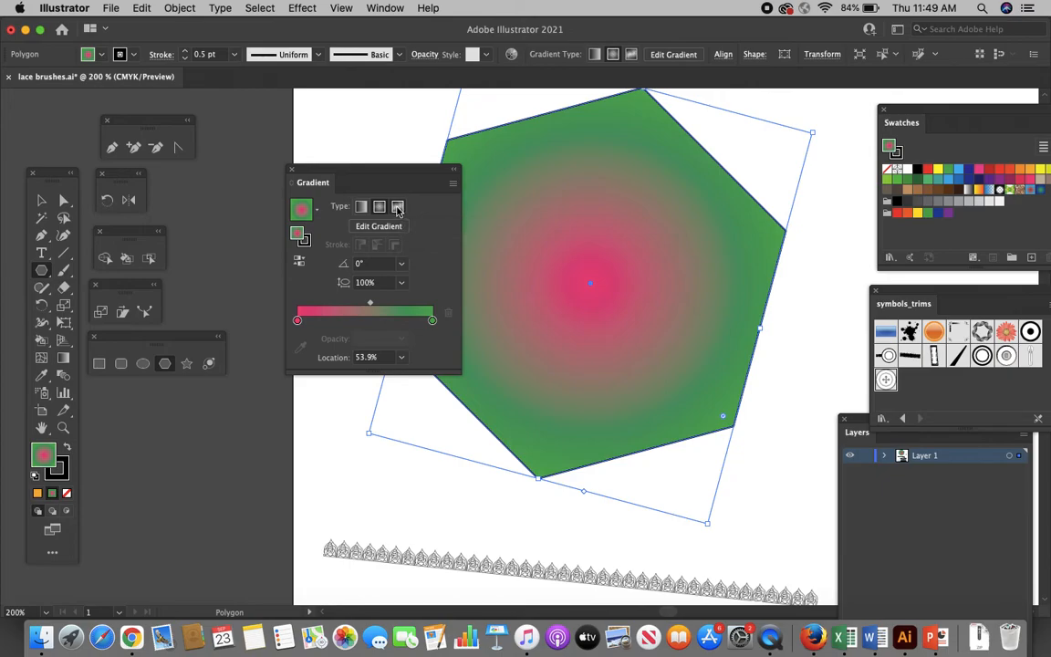
click(398, 208)
click(383, 213)
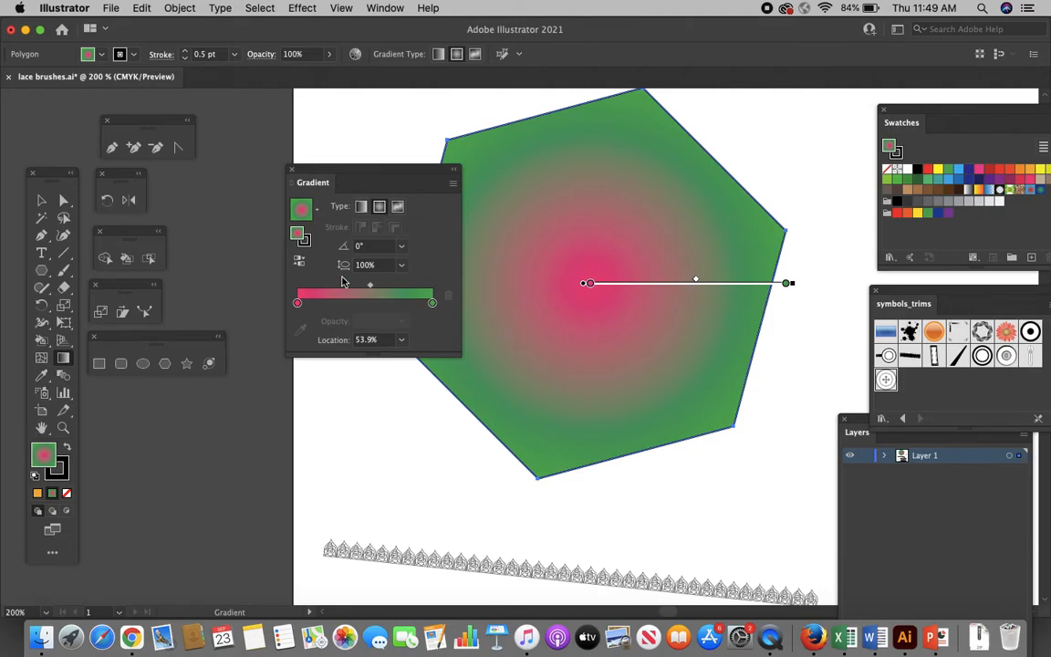
Step: Save the hexagon's pink-to-green gradient as a new swatch named "graident new green red", with the Swatches panel moved fully into view
drag(925, 110, 797, 107)
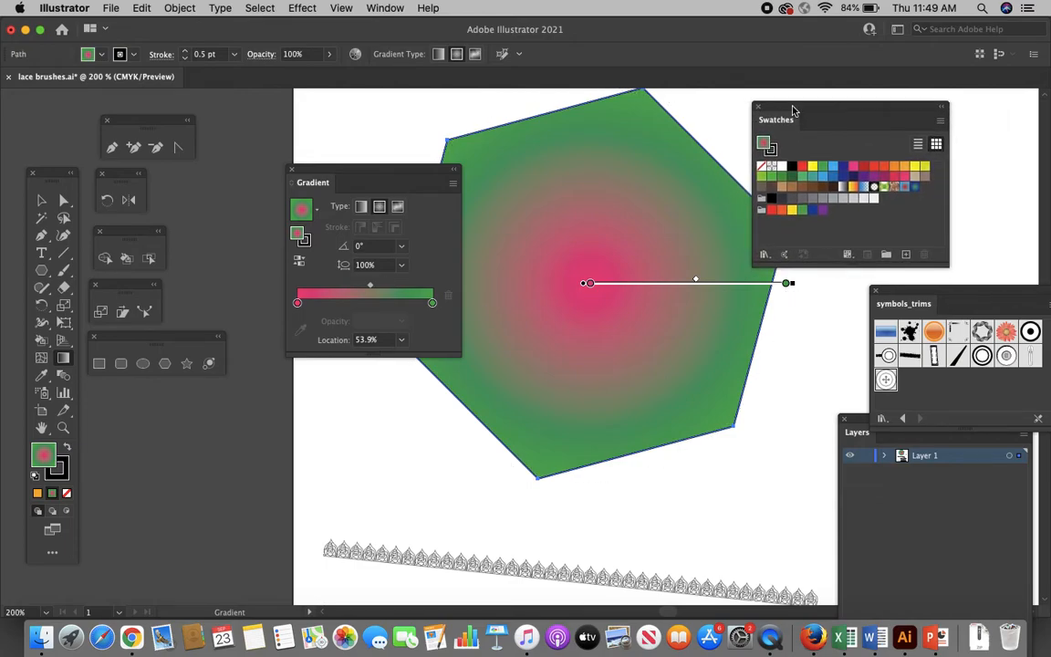
click(905, 257)
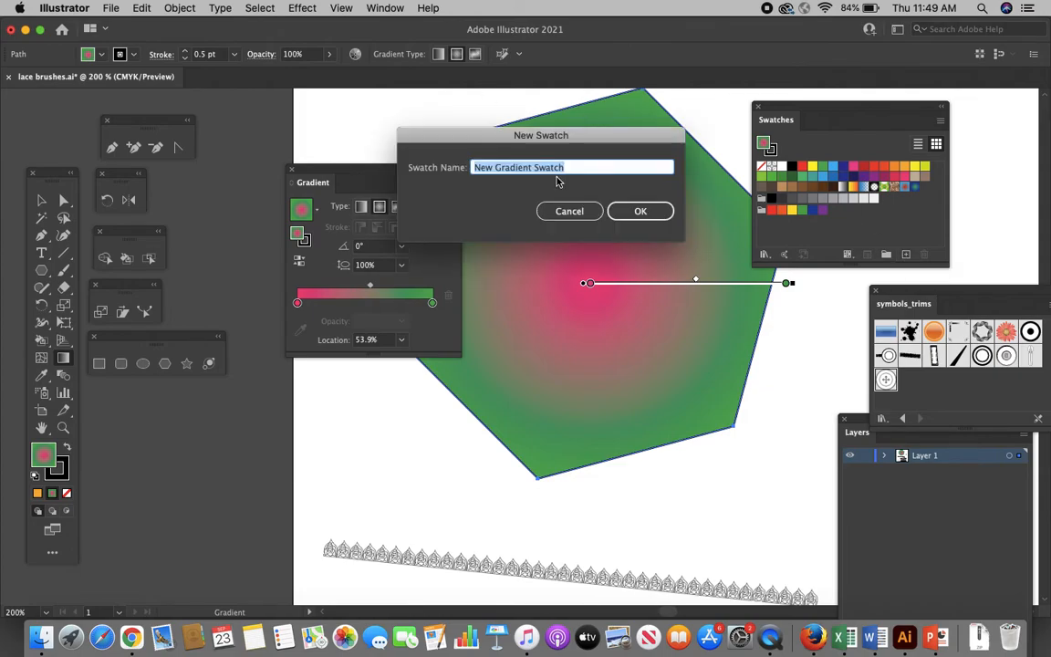
text(gra)
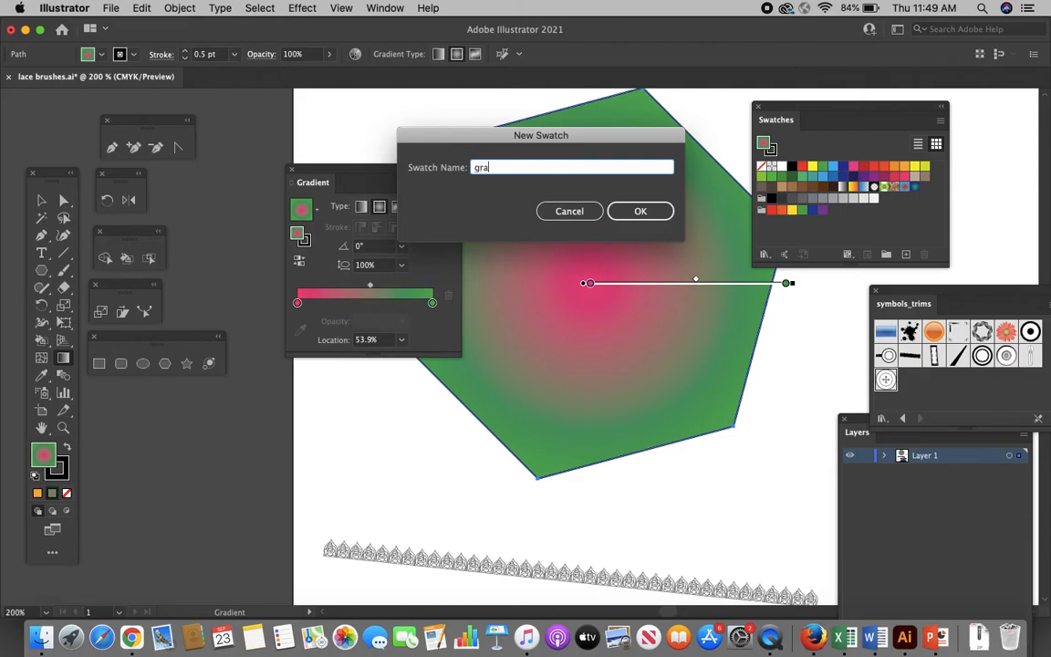
text(ident new green red)
click(639, 210)
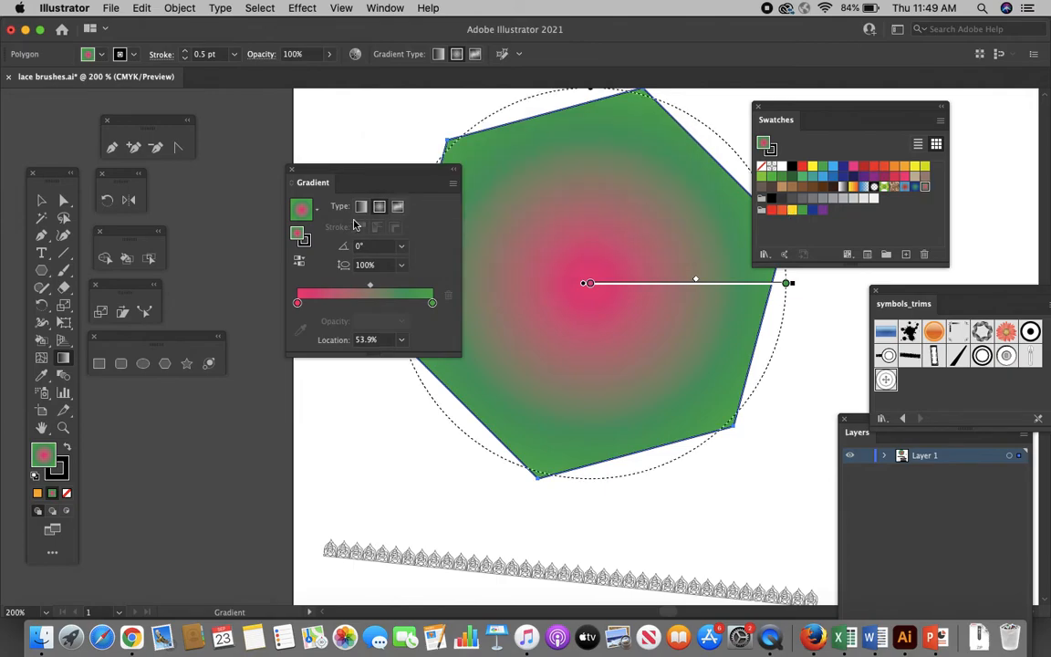
Step: Replace the hexagon with a large gradient-filled star above the lace line, with the Gradient panel moved aside
click(41, 201)
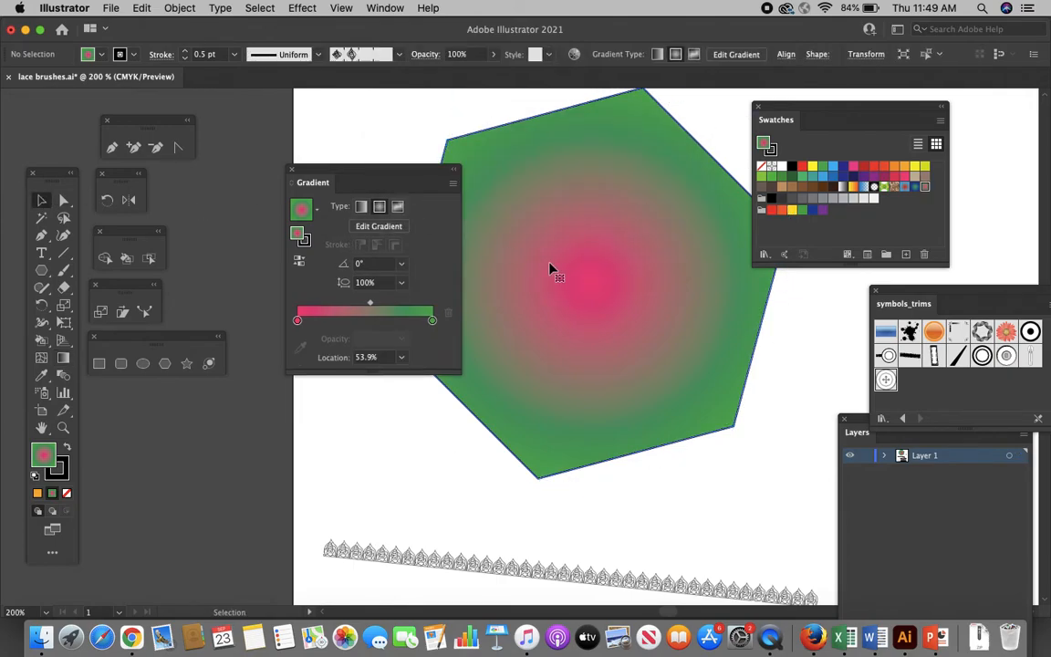
key(Delete)
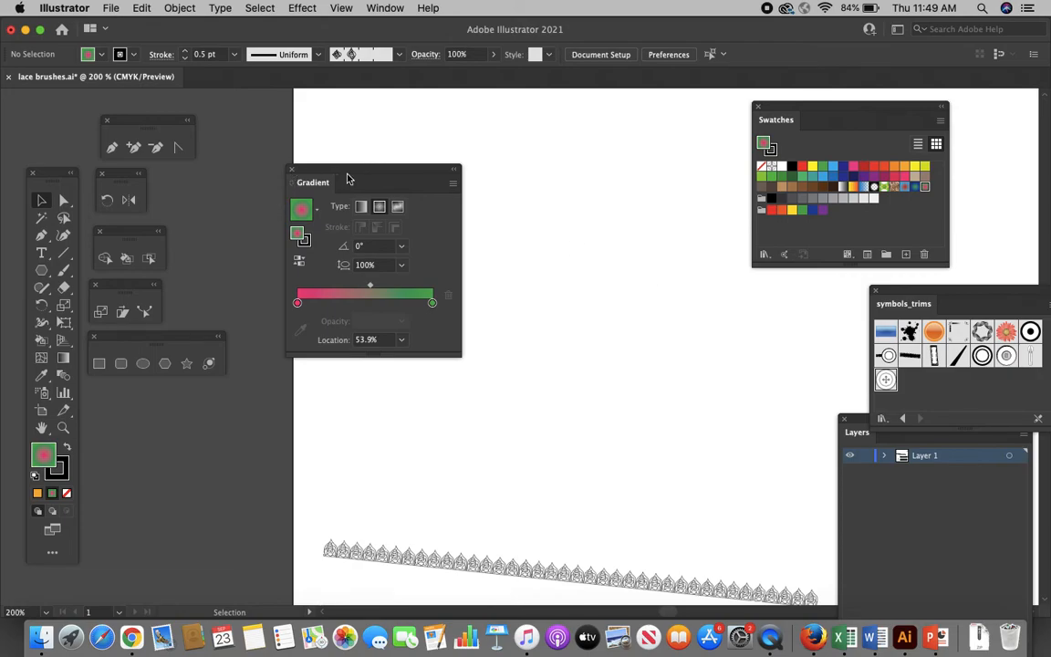
drag(346, 179, 285, 151)
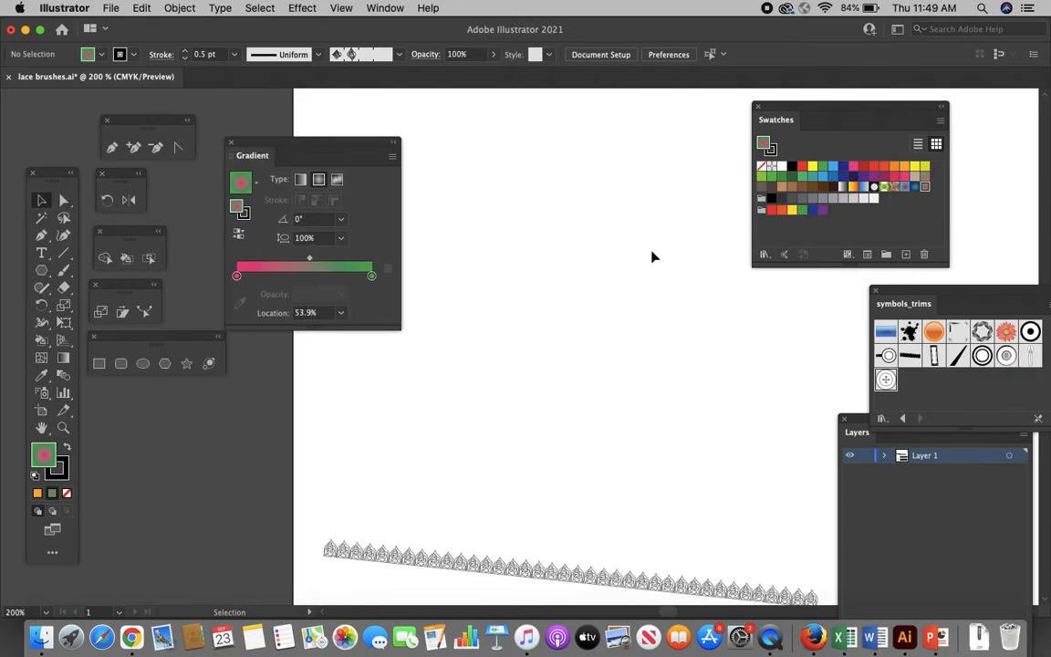
drag(42, 270, 117, 340)
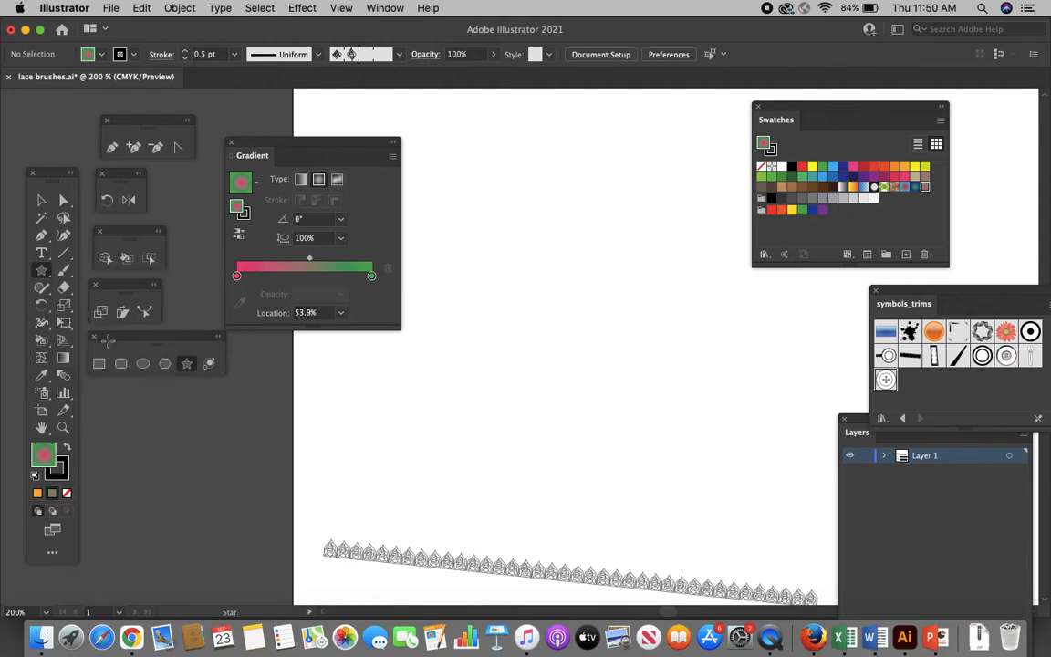
drag(649, 226, 832, 462)
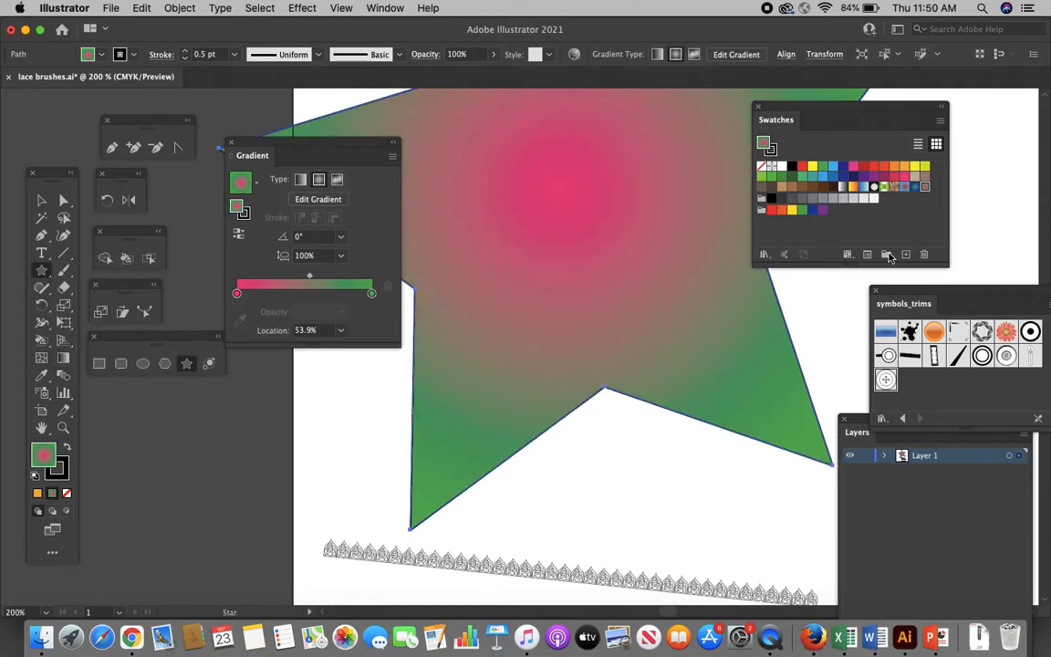
Step: Try the red, yellow-orange gradient and green-blue radial swatches on the star, and reapply the saved pink-green gradient swatch
click(890, 165)
click(873, 166)
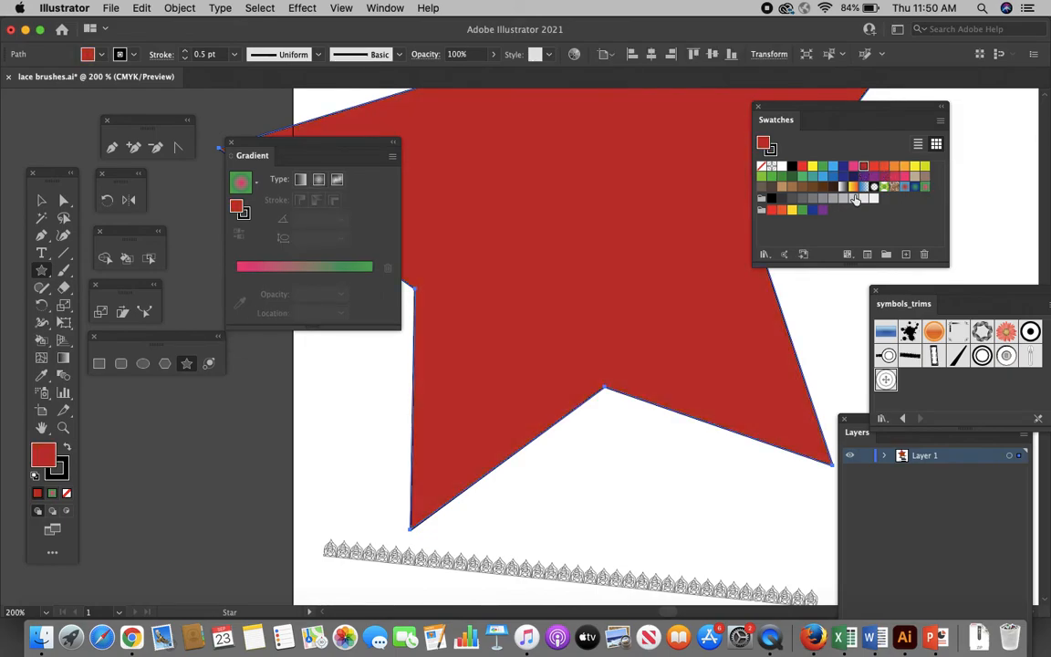
click(852, 187)
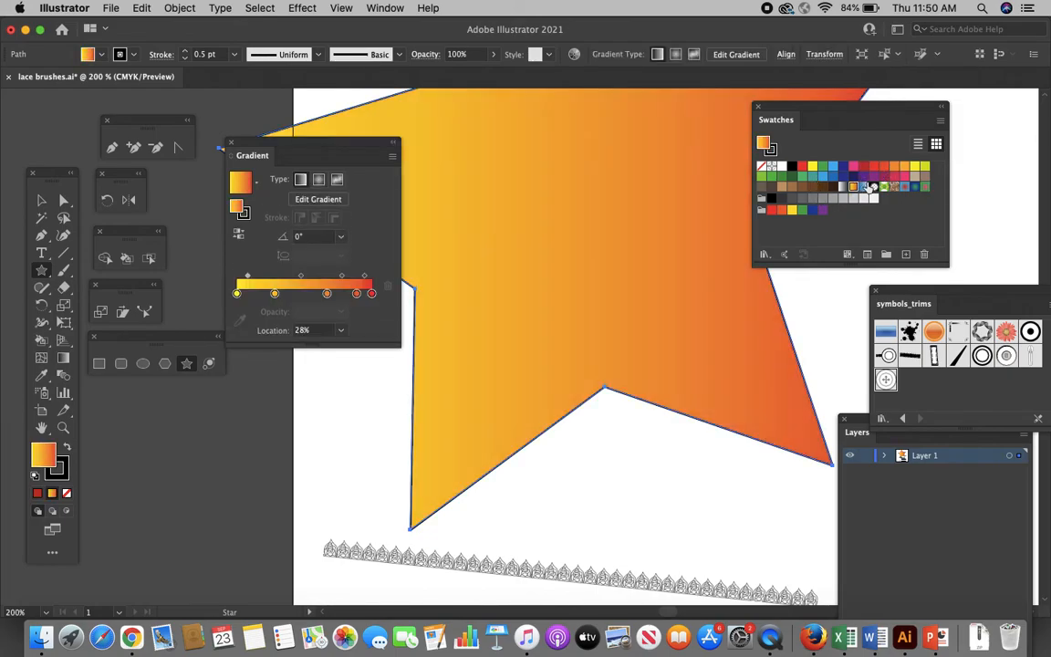
click(904, 186)
click(914, 186)
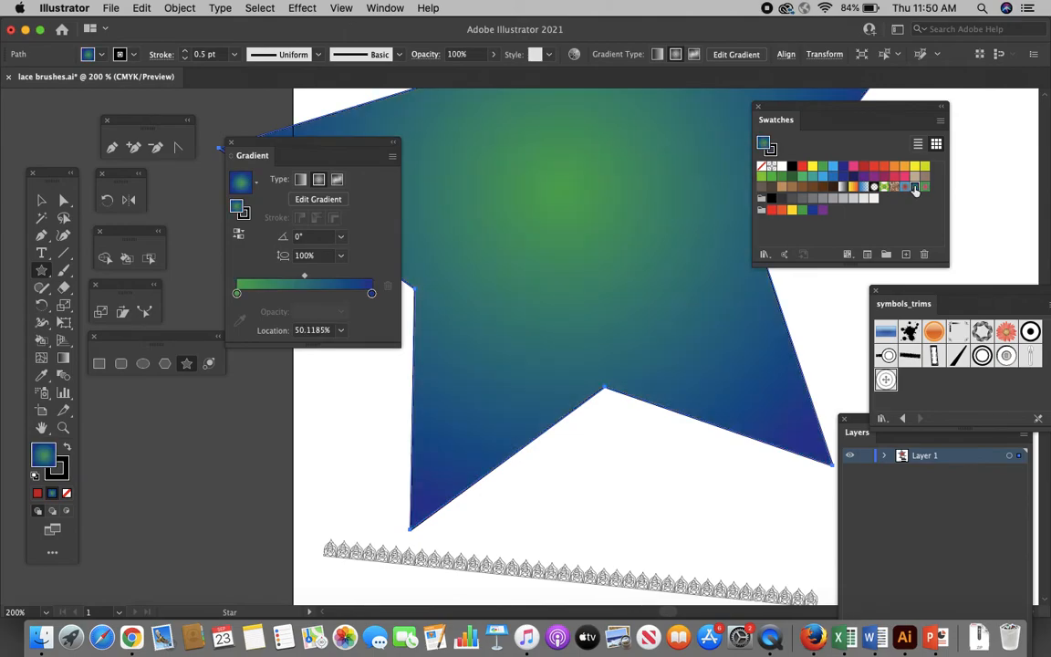
click(924, 187)
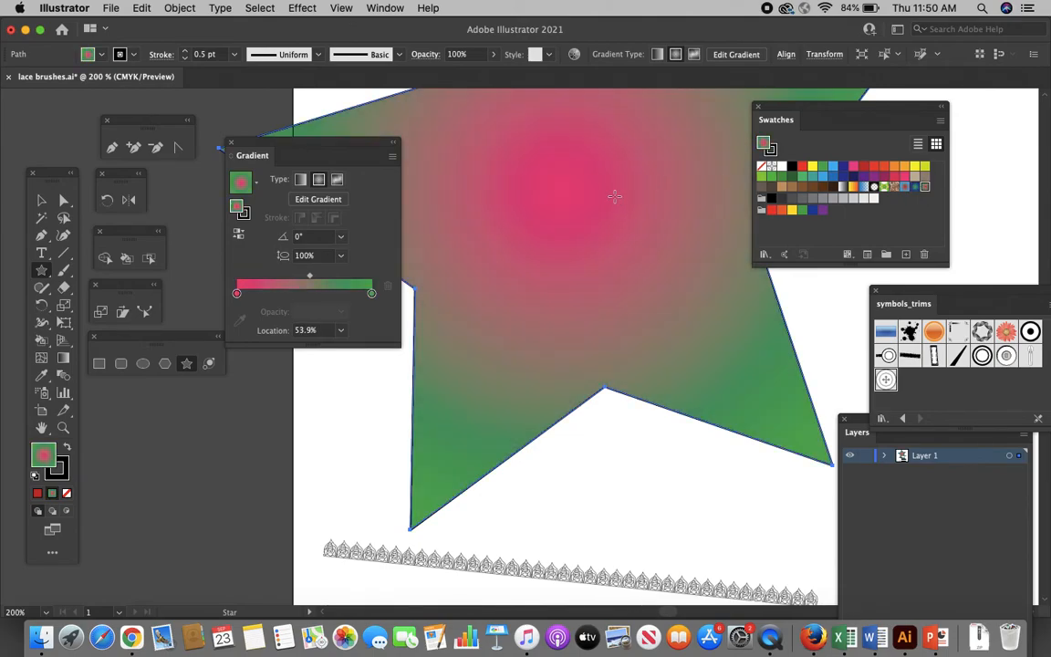
Step: Look through the swatch library list, including its option for saving swatches, and close it without choosing anything
scroll(615, 196, down, 5)
scroll(615, 197, up, 3)
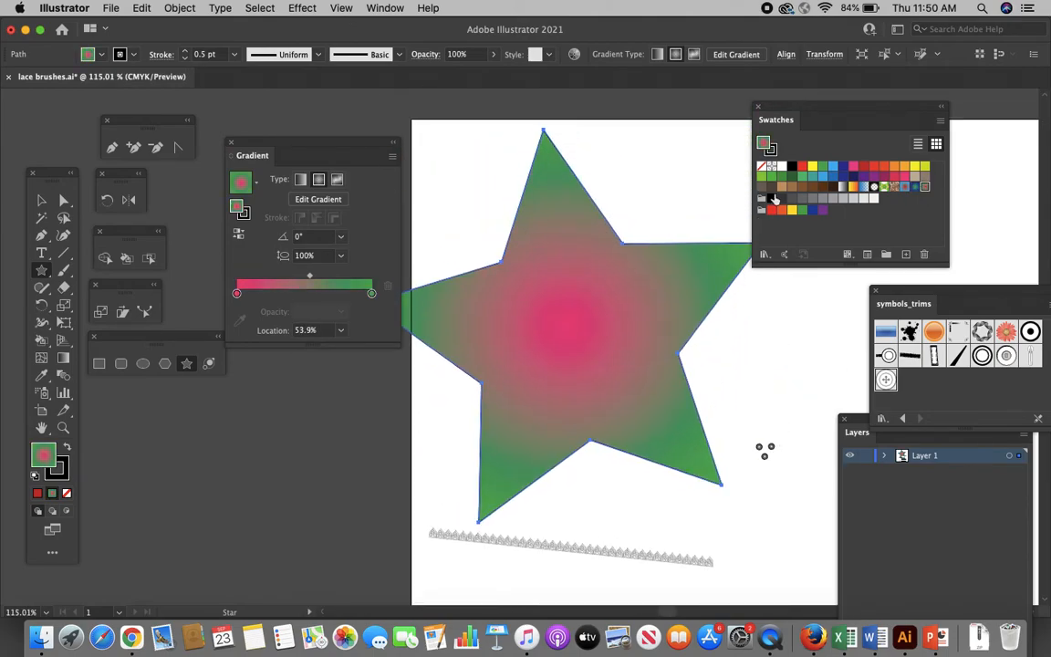
click(762, 256)
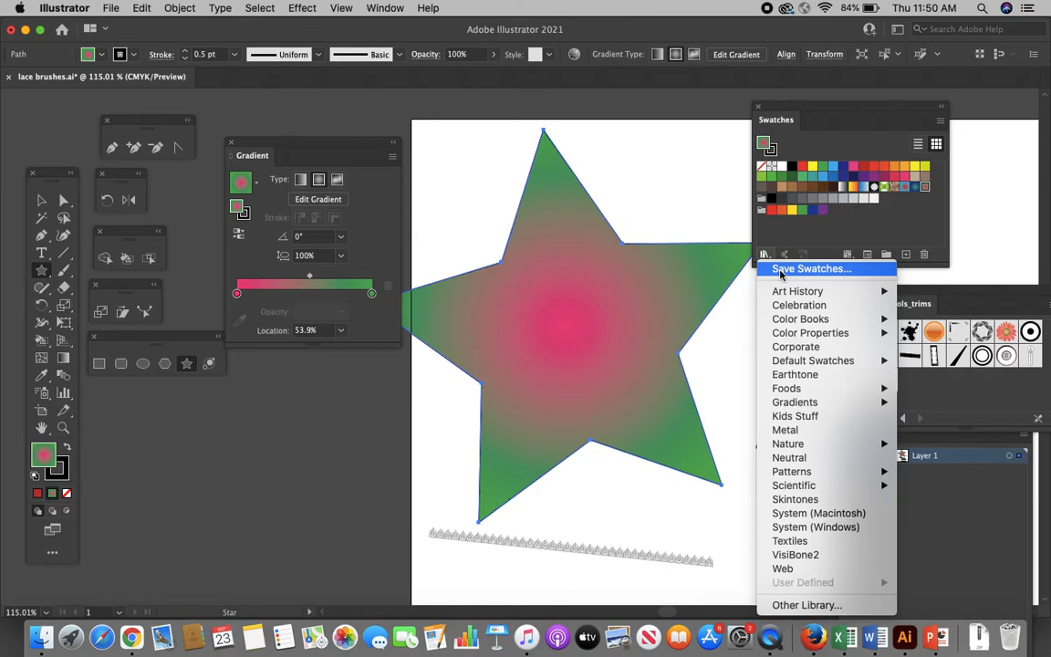
click(40, 197)
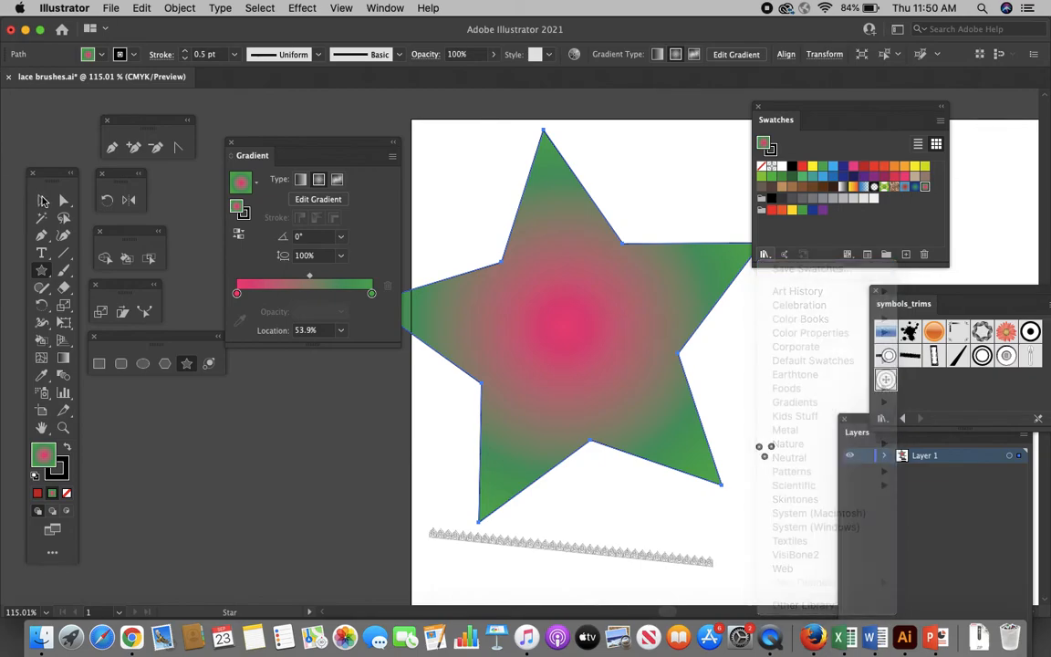
click(478, 173)
click(488, 237)
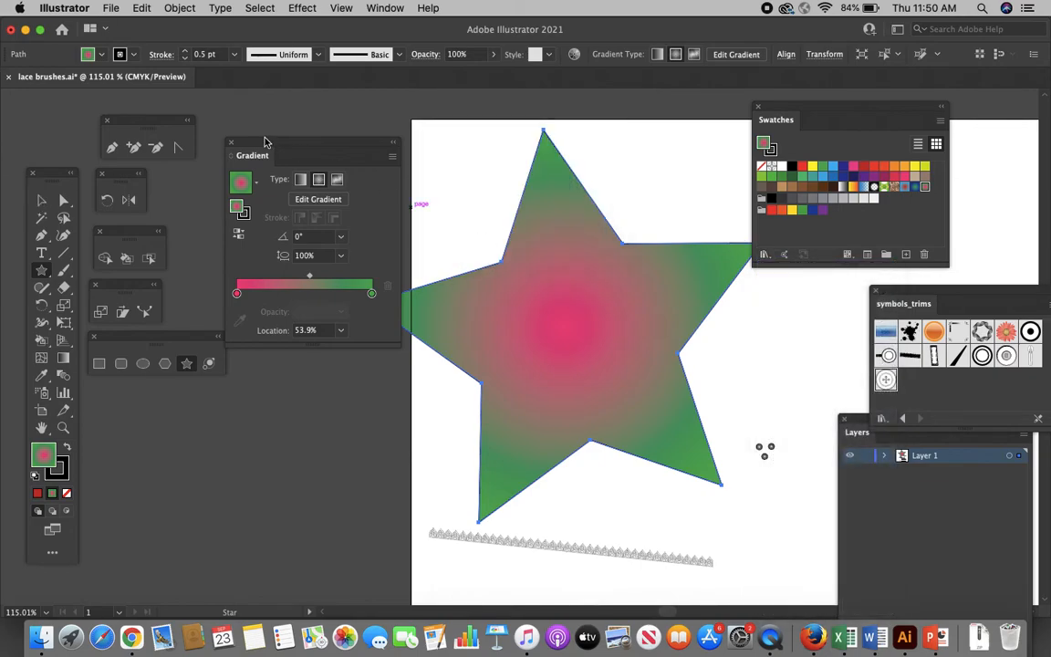
Step: Shift the star so it lies fully within the artboard's edge, with the Gradient panel moved up, and deselect it
drag(273, 134, 270, 107)
click(41, 200)
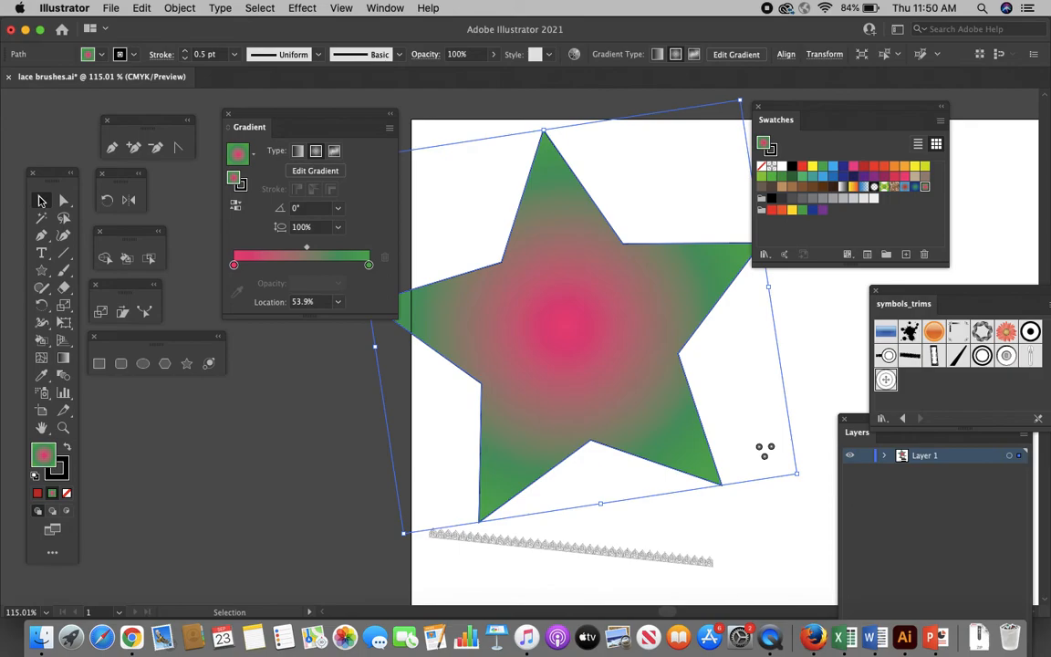
click(263, 491)
scroll(570, 350, up, 3)
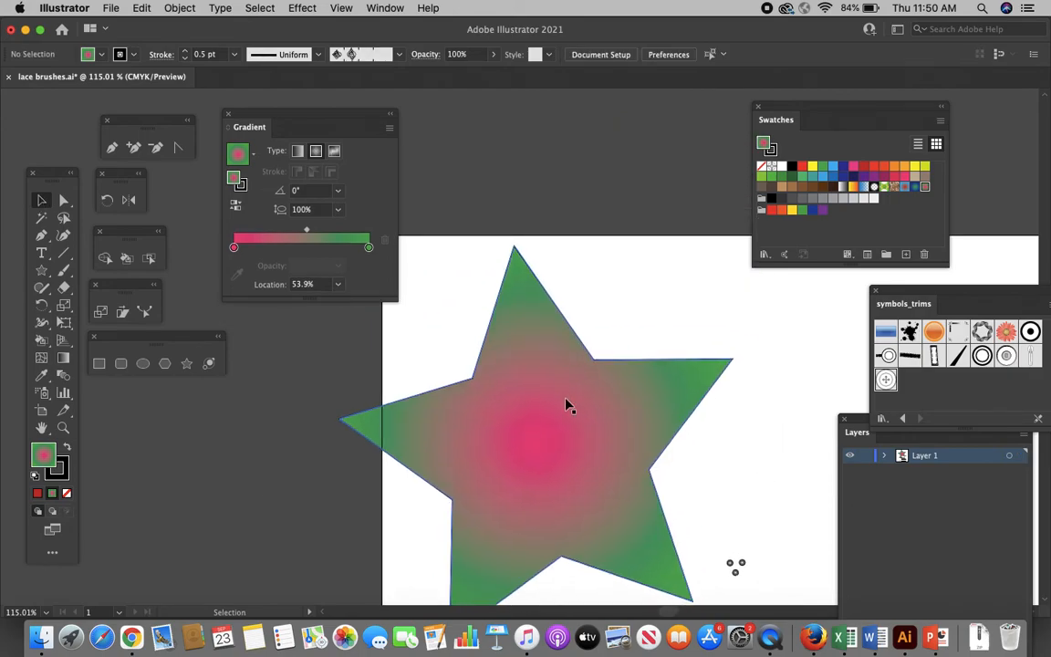
drag(565, 406, 629, 392)
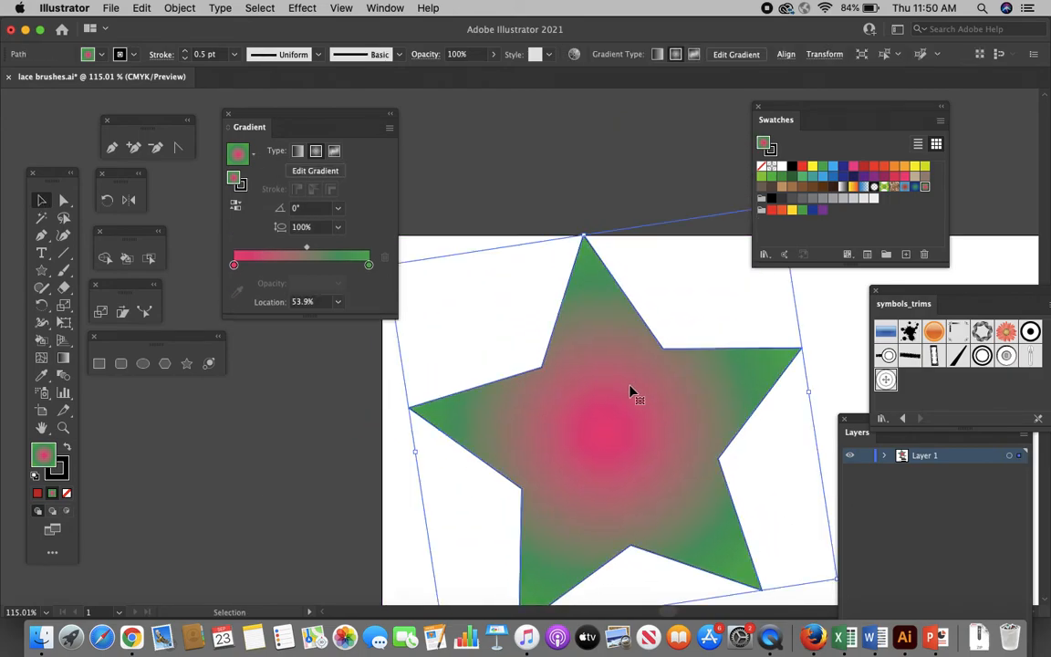
click(500, 228)
Step: Redraw the star's radial gradient repeatedly with the Gradient tool, varying its centre, radius and angle, and end with an angle of about 151.9°
click(617, 429)
click(63, 357)
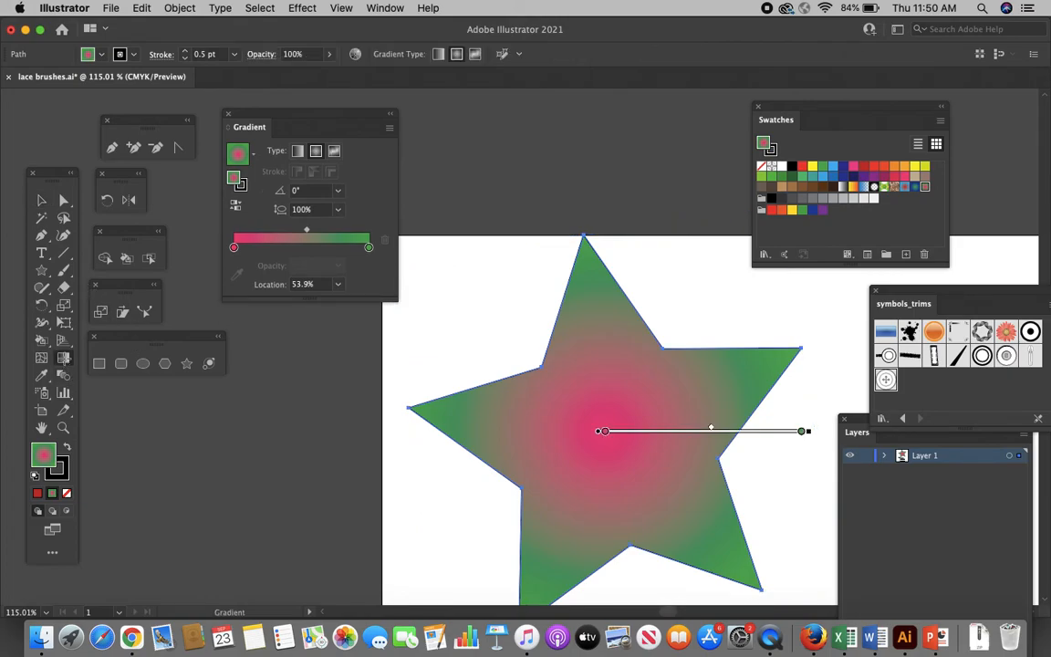
drag(605, 387, 685, 363)
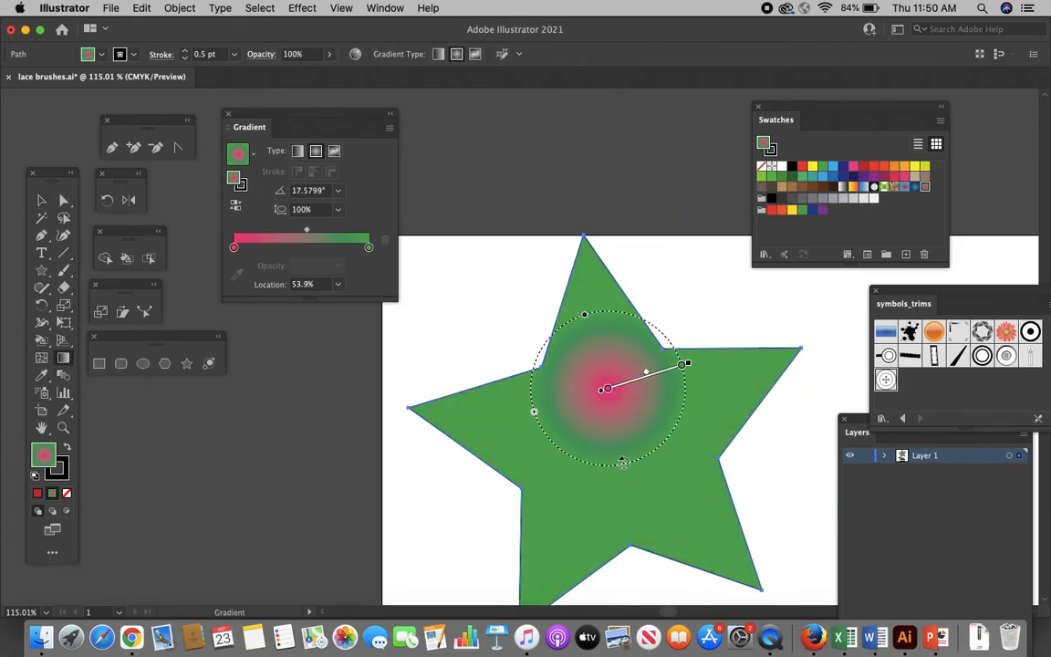
drag(672, 473, 677, 535)
drag(605, 423, 516, 457)
drag(628, 423, 856, 370)
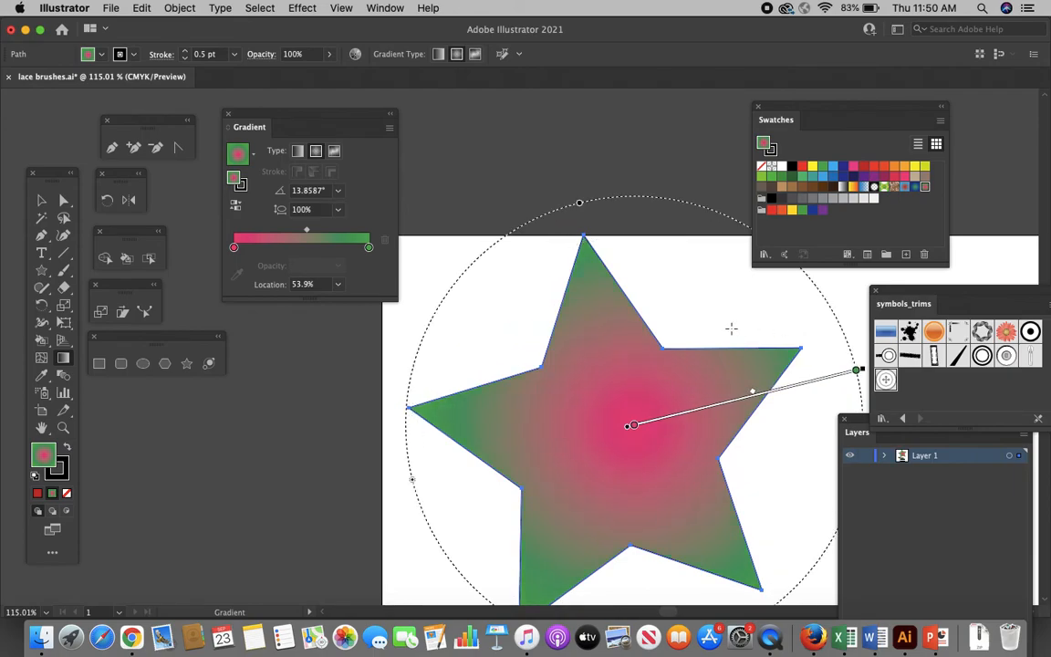
mouse_move(594, 417)
mouse_down()
mouse_move(539, 437)
mouse_move(484, 478)
mouse_up()
drag(647, 481, 813, 519)
drag(601, 356, 460, 156)
drag(632, 469, 408, 588)
drag(640, 436, 870, 333)
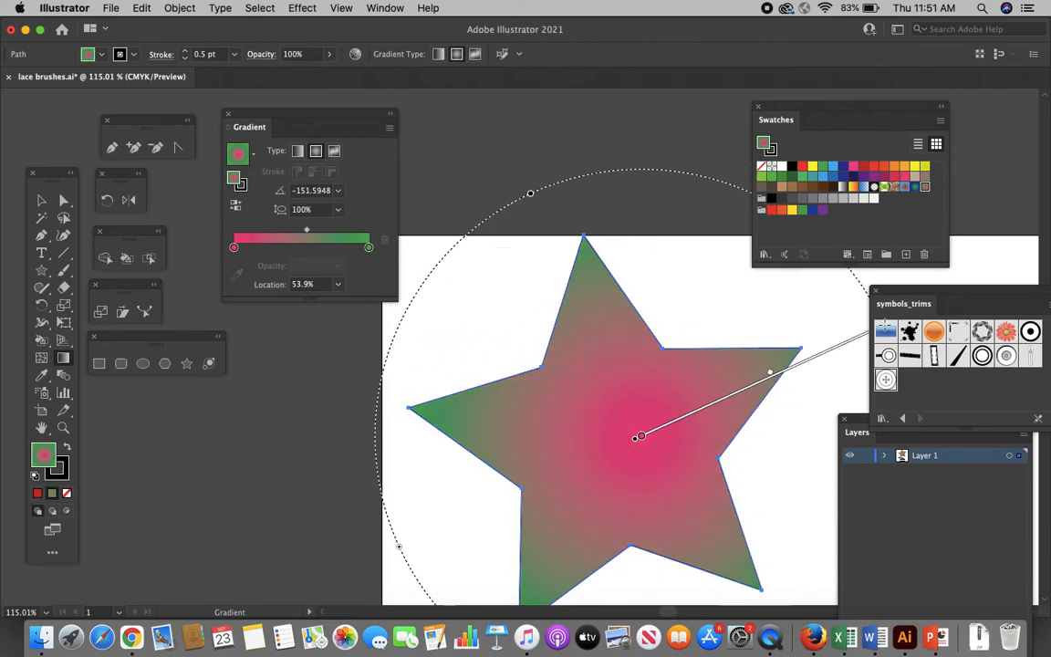
drag(628, 489, 448, 551)
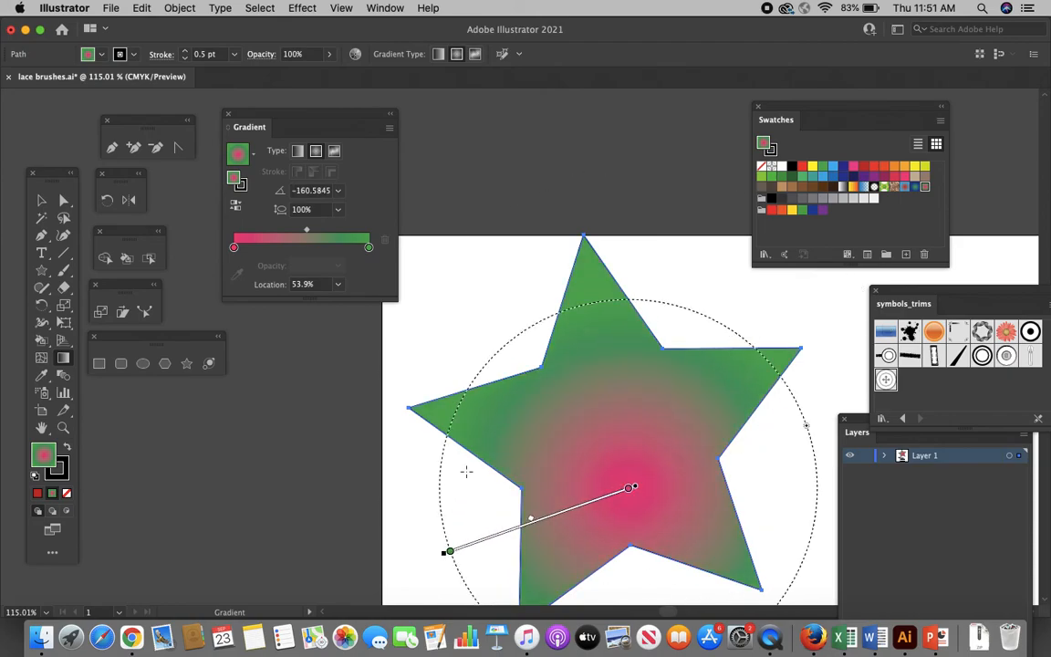
drag(568, 456, 414, 372)
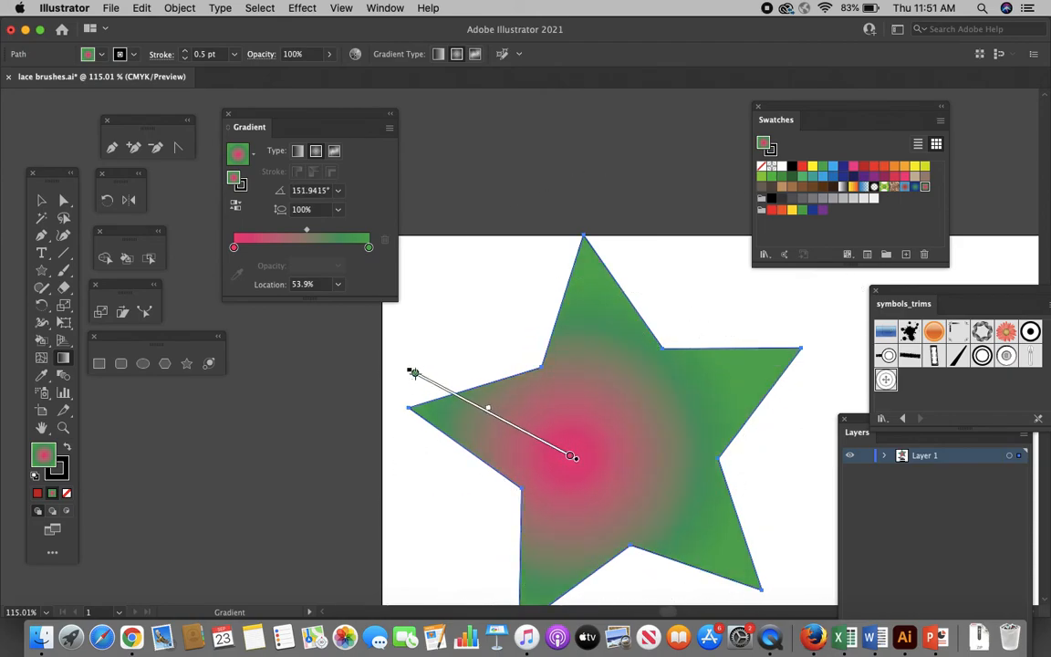
Step: Switch the star to a linear gradient and redraw its direction several times, ending with an angle of about -12.6°
click(296, 152)
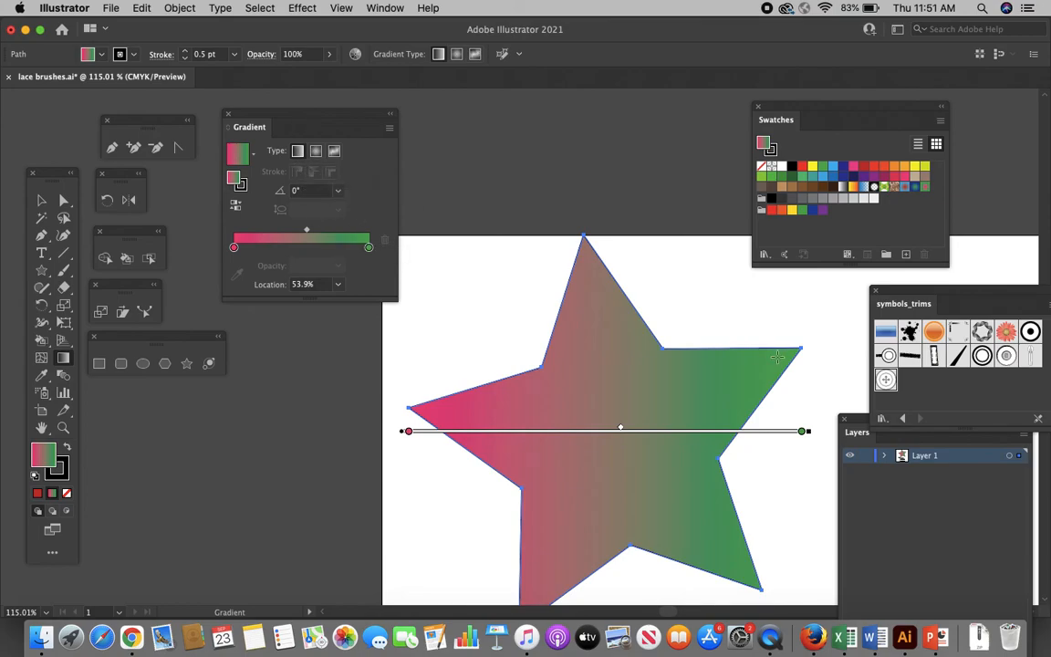
drag(776, 356, 529, 518)
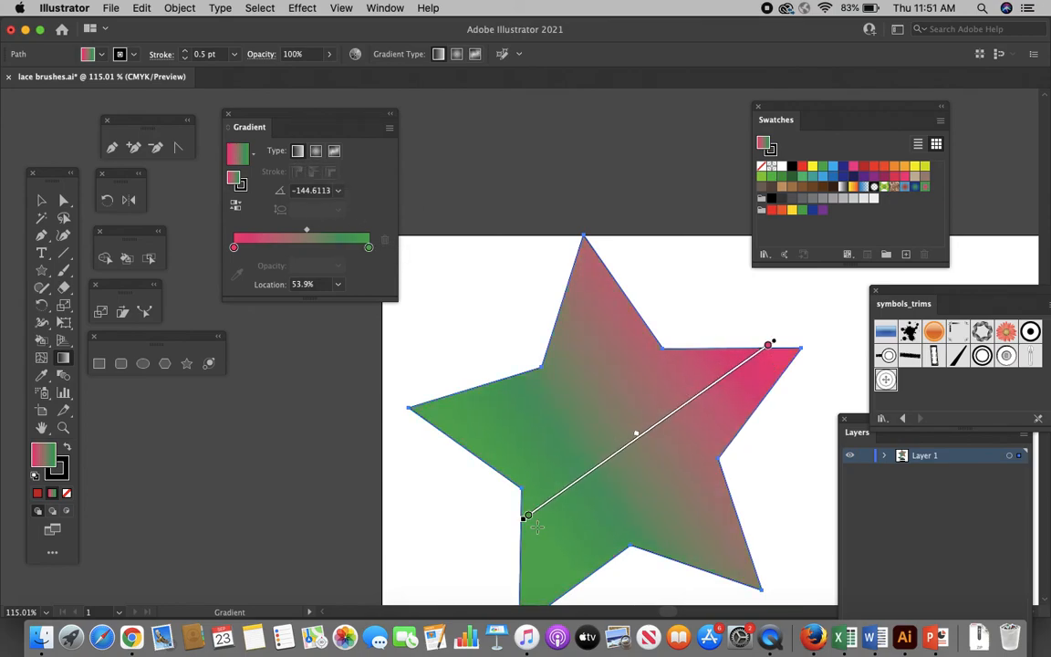
drag(708, 374, 394, 526)
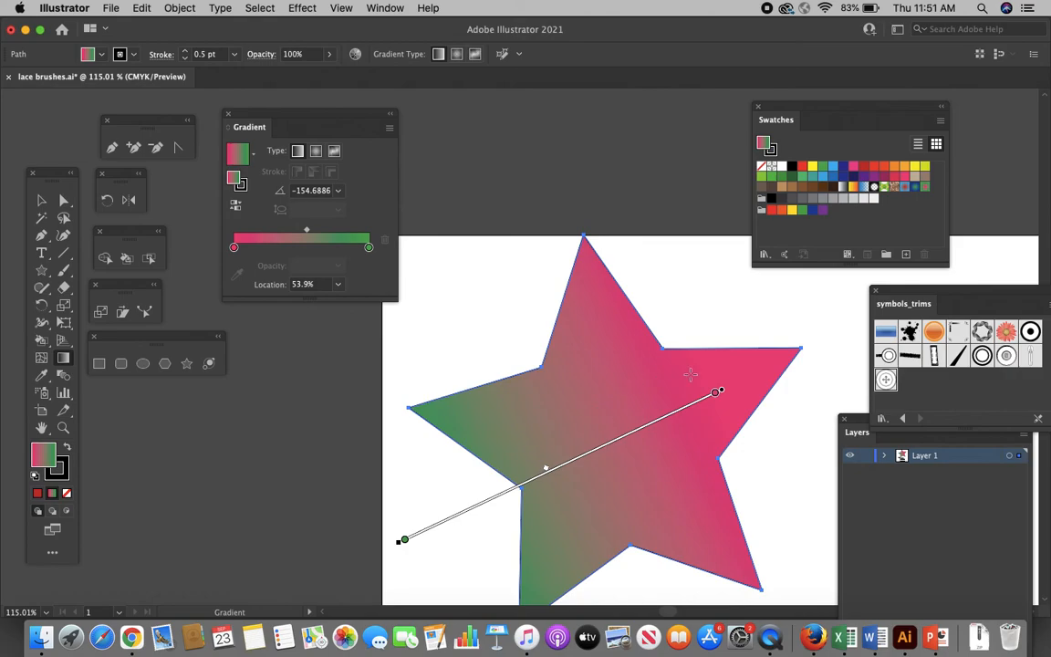
drag(765, 363, 601, 492)
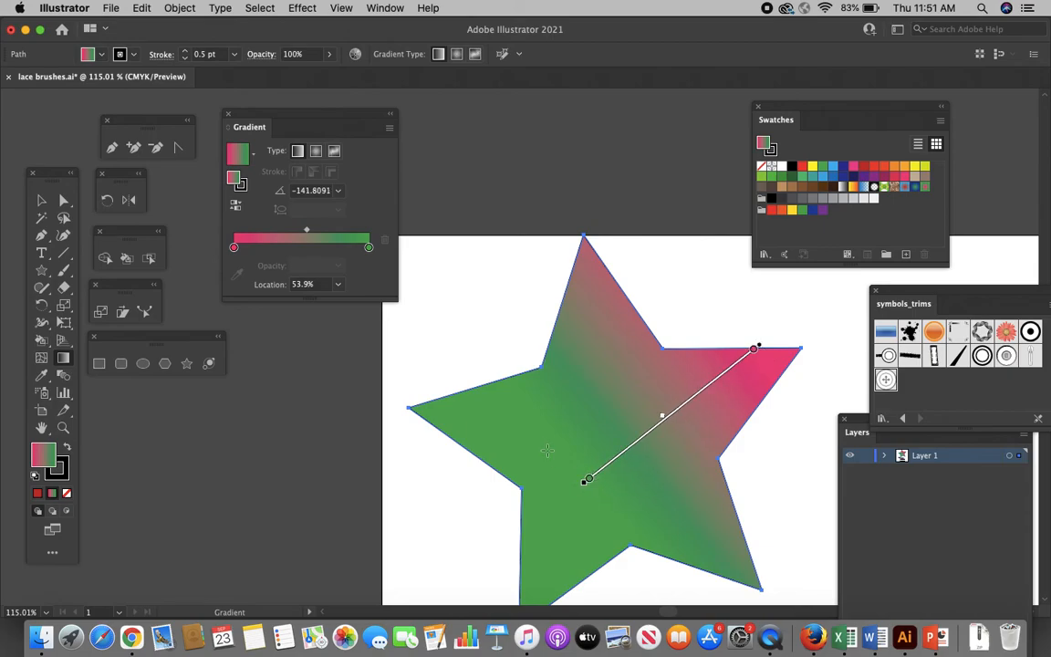
drag(581, 305, 763, 610)
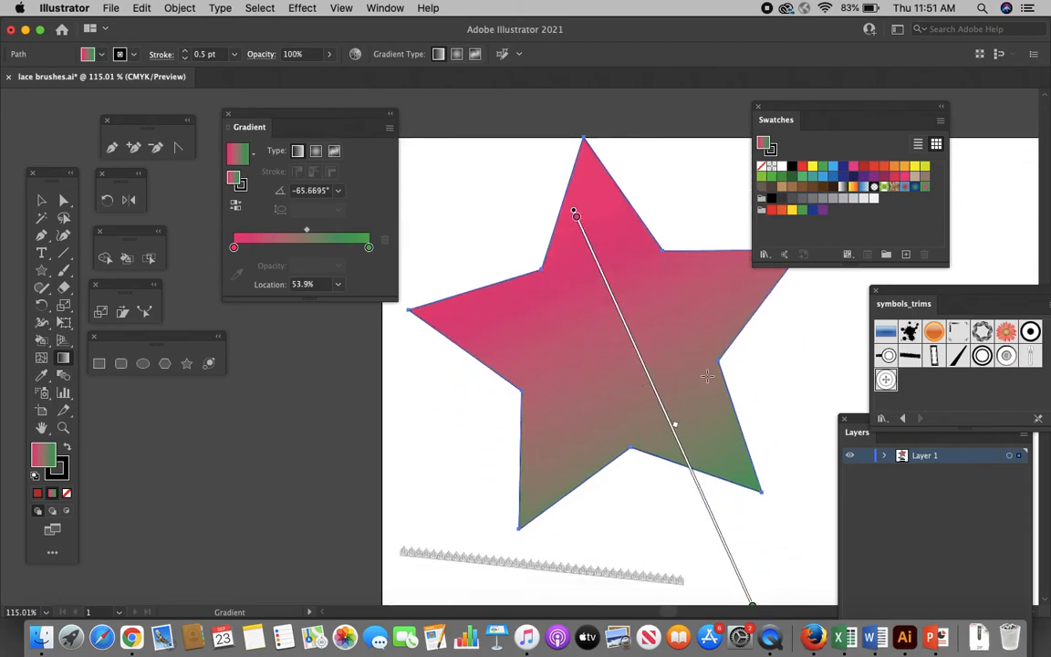
drag(713, 325, 395, 431)
drag(544, 331, 771, 381)
click(43, 200)
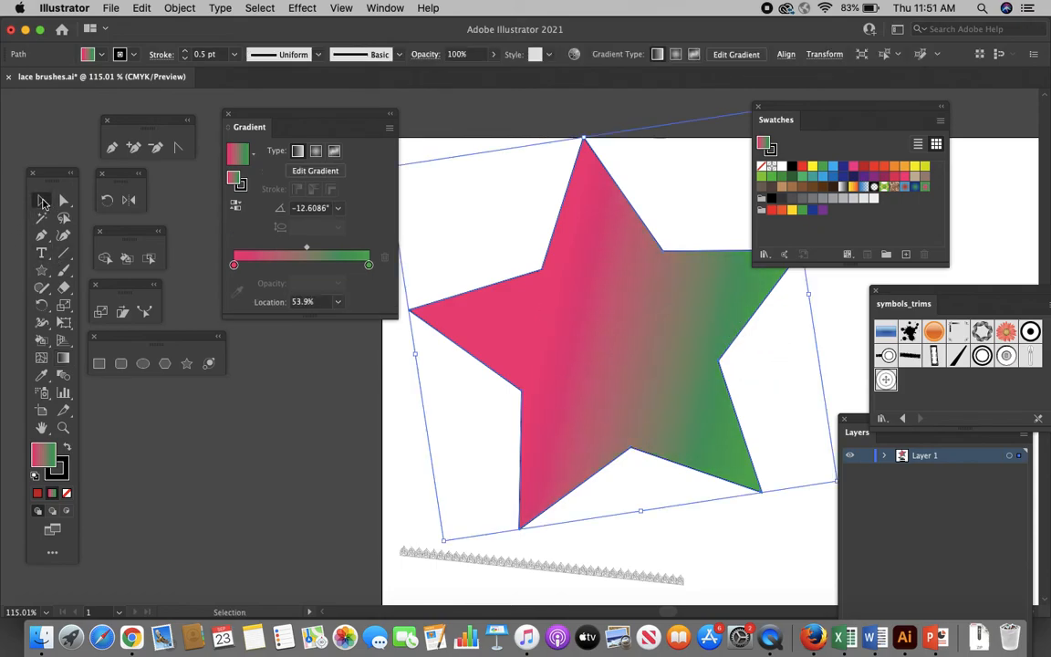
Step: With the star deselected, add two stops between the gradient's pink and green ends and recolour the starting stop dark brown
click(324, 393)
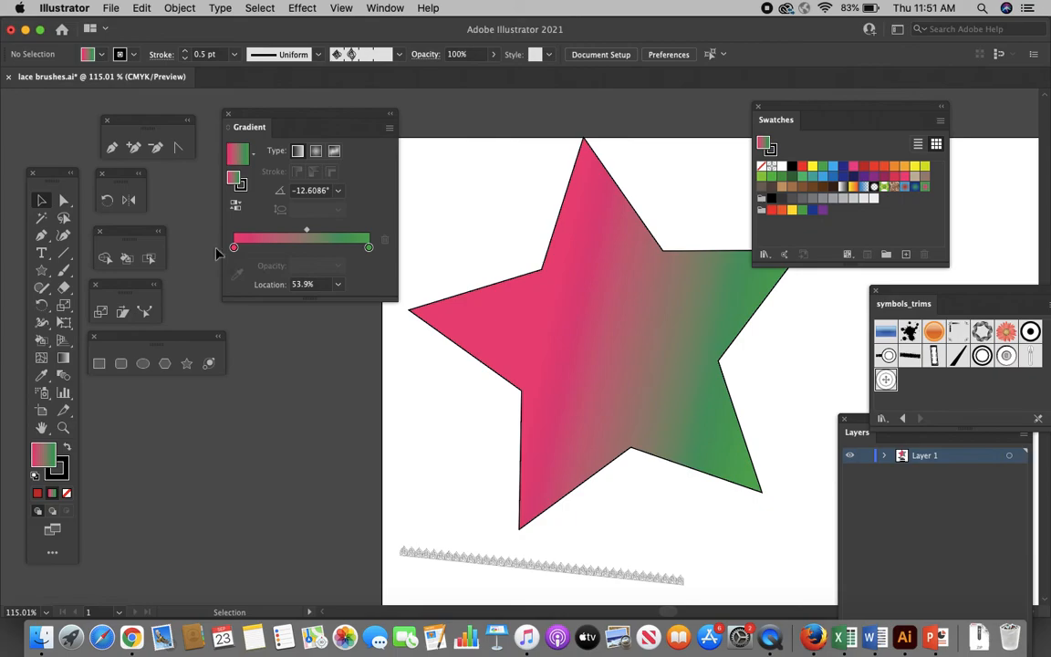
click(274, 248)
click(313, 248)
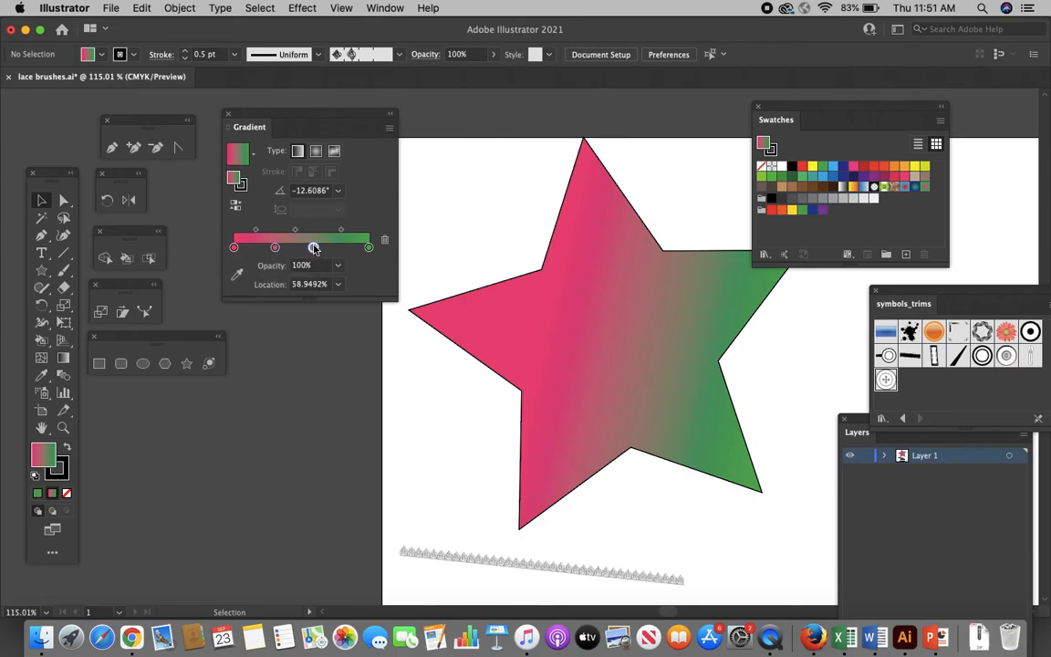
double_click(234, 248)
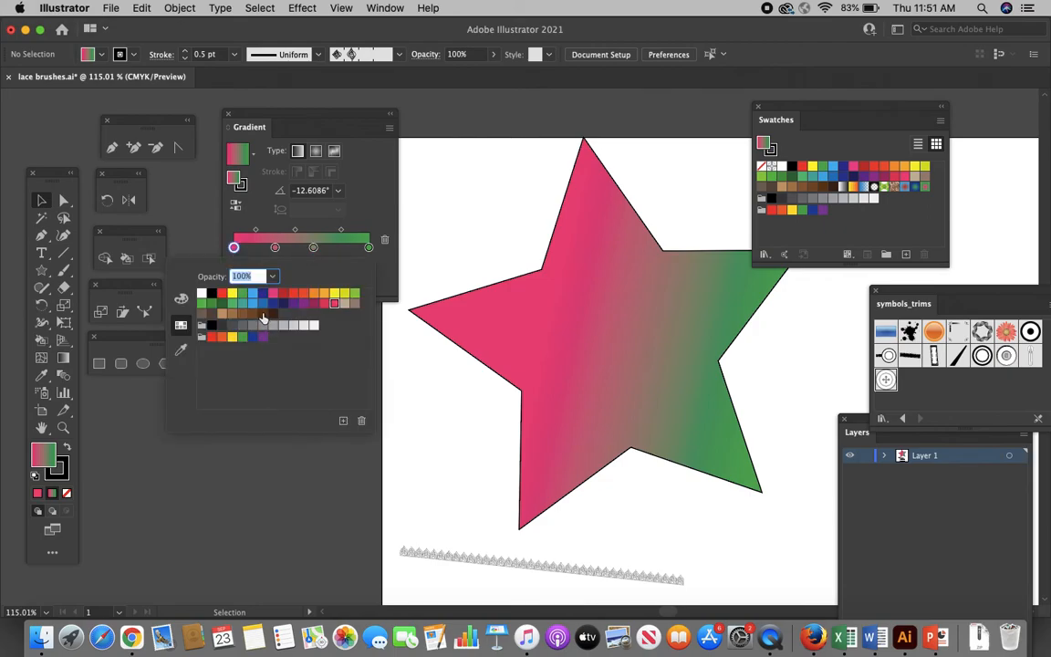
click(262, 314)
Step: Add a red stop beside the first intermediate gradient stop and recolour the second intermediate stop yellow
double_click(279, 247)
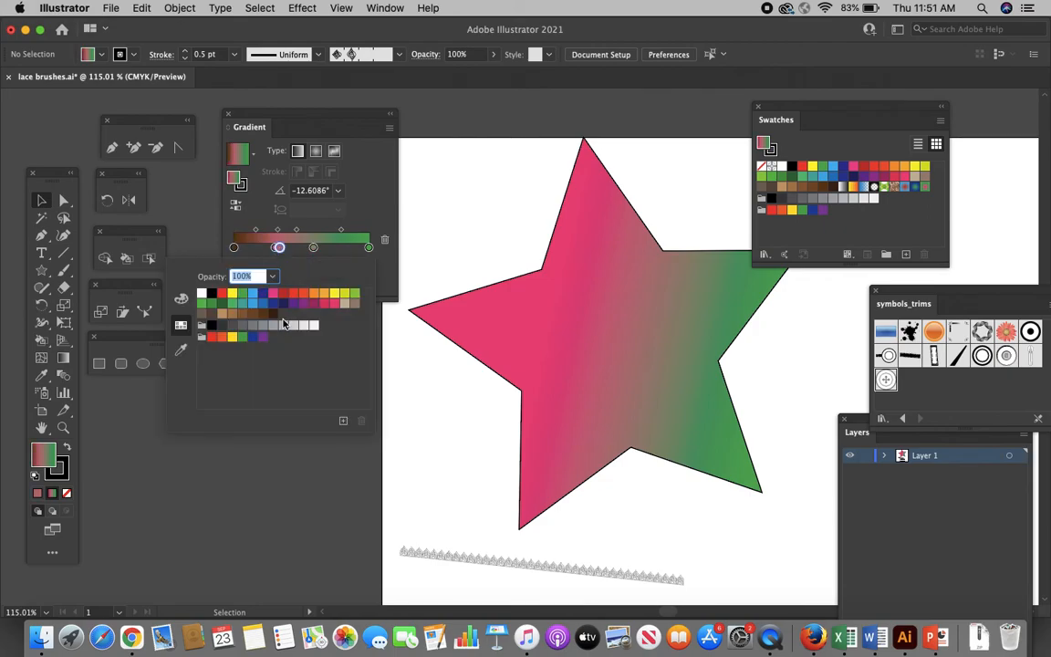
click(293, 292)
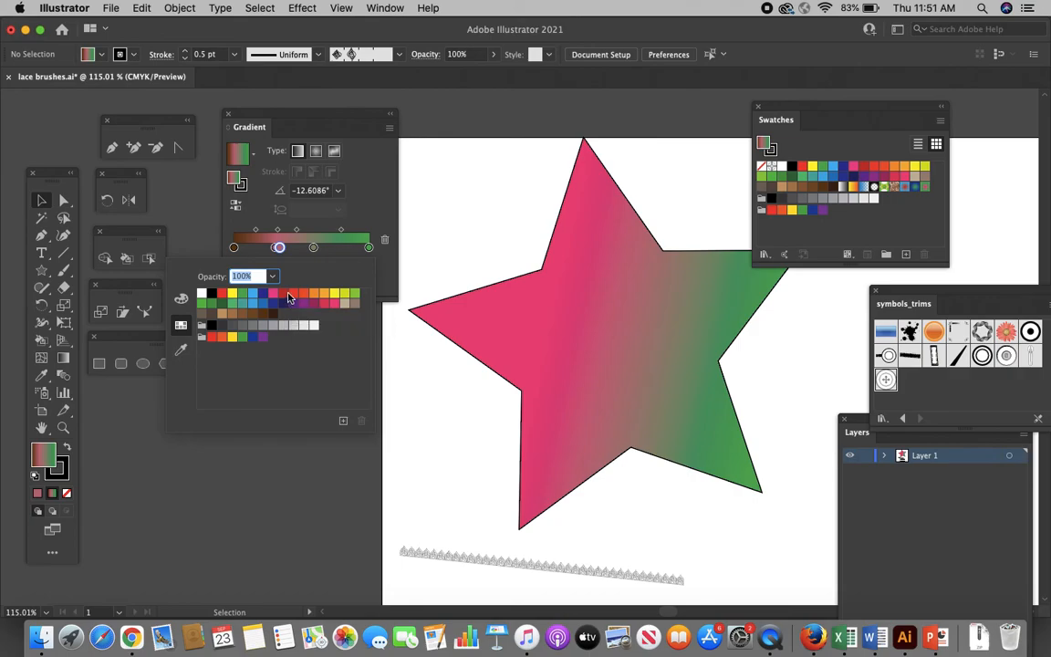
double_click(313, 247)
click(333, 293)
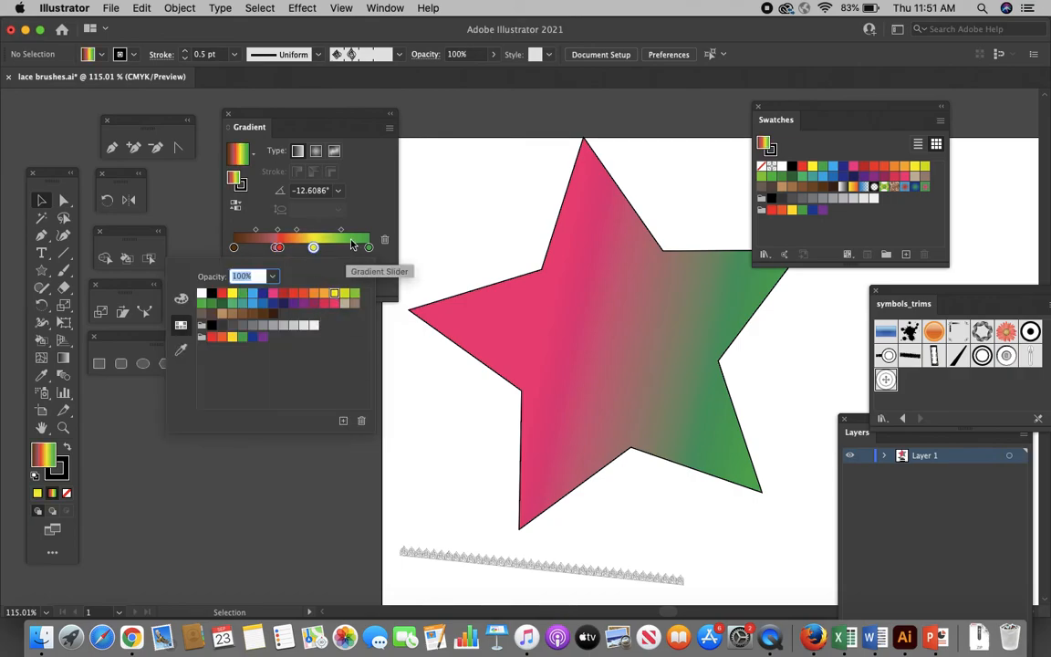
Step: Add a blue stop near the gradient's green end, and remove the green end stop and the red stop
click(365, 247)
double_click(366, 246)
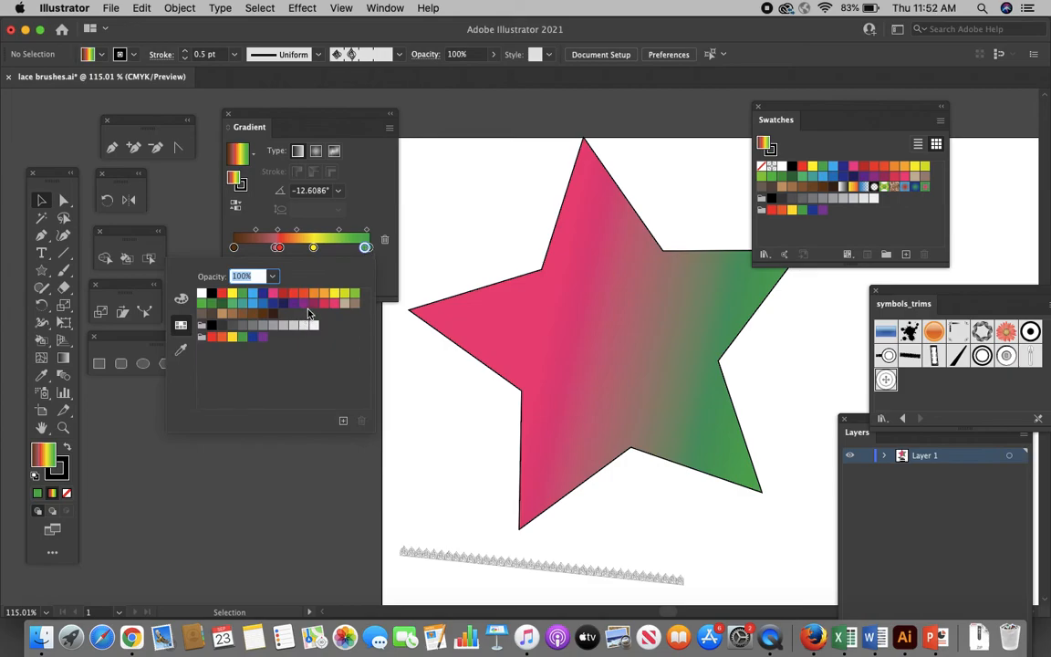
click(254, 303)
click(367, 195)
drag(365, 247, 361, 283)
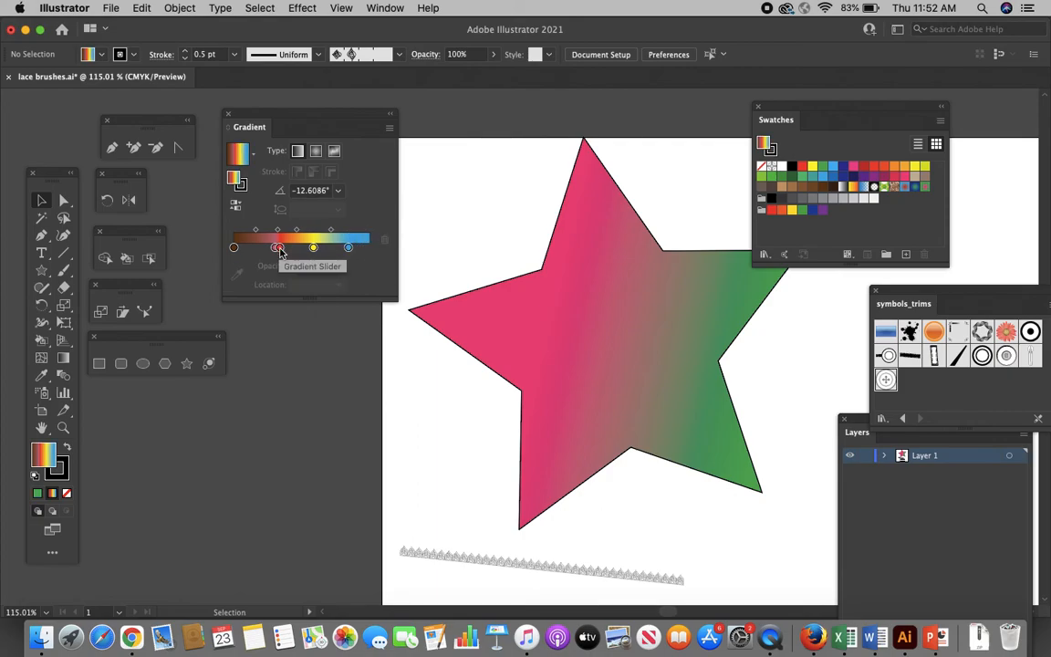
drag(279, 247, 294, 277)
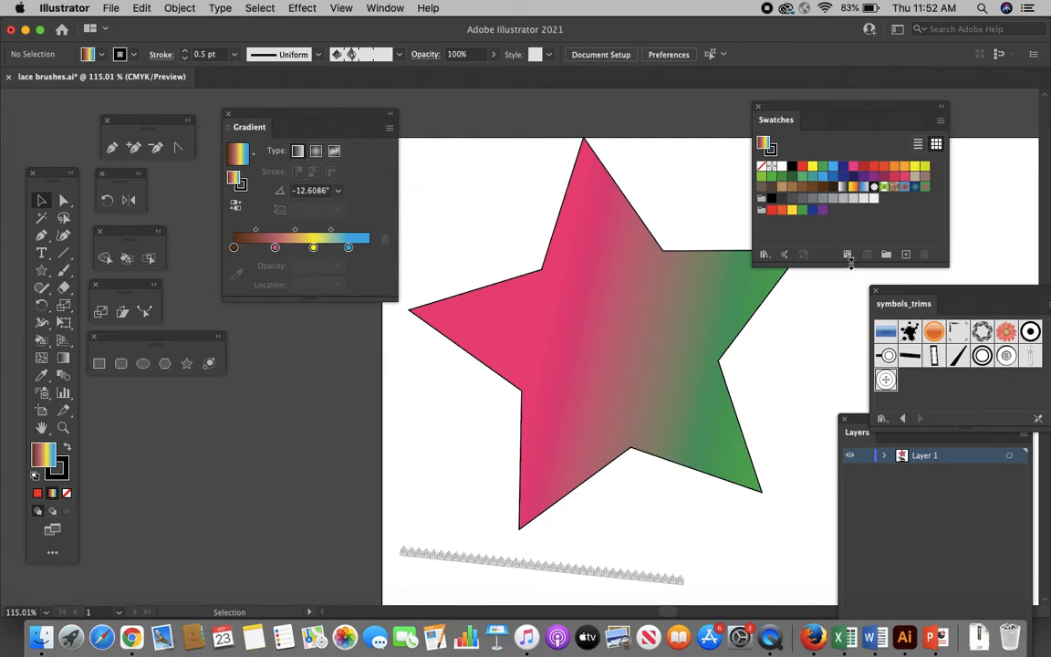
Step: Save the current gradient as a new swatch named "crazy colors"
click(906, 254)
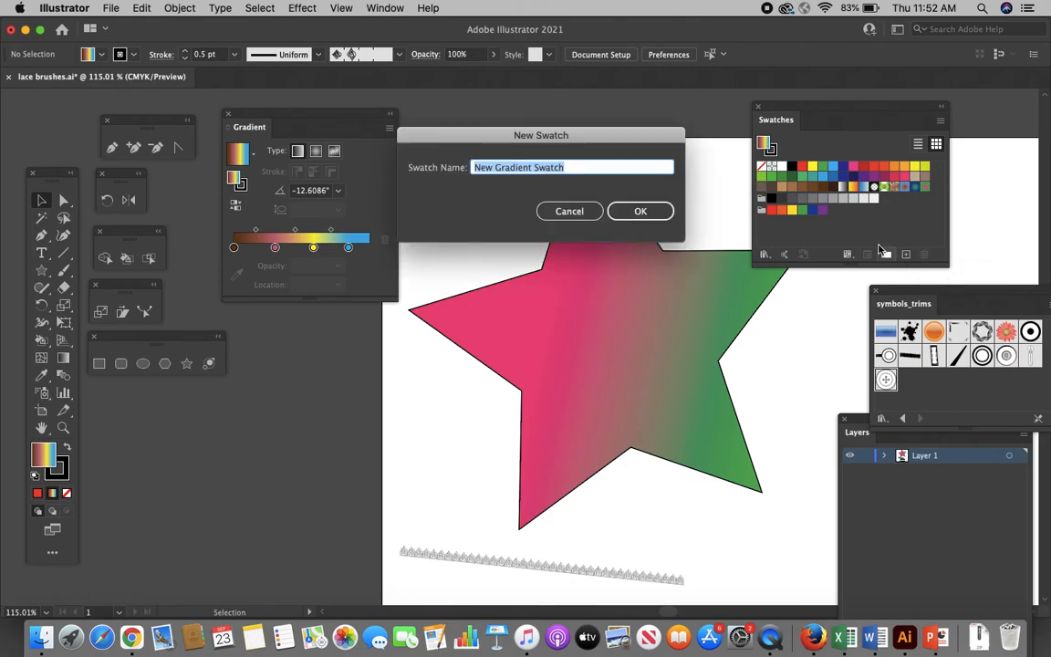
text(cra)
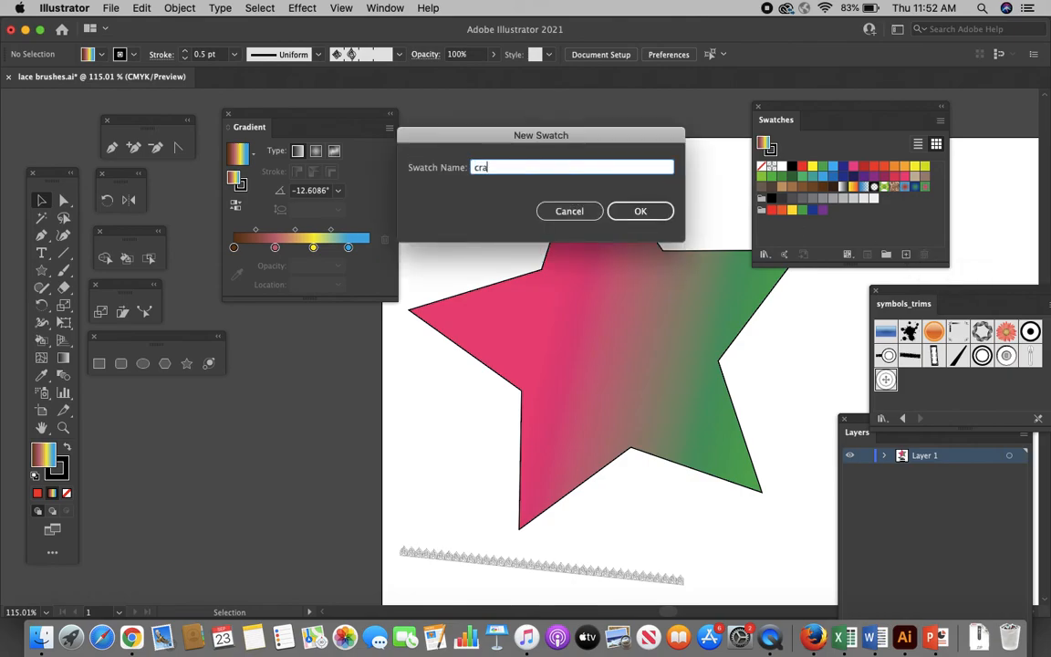
text(zy colors)
click(654, 211)
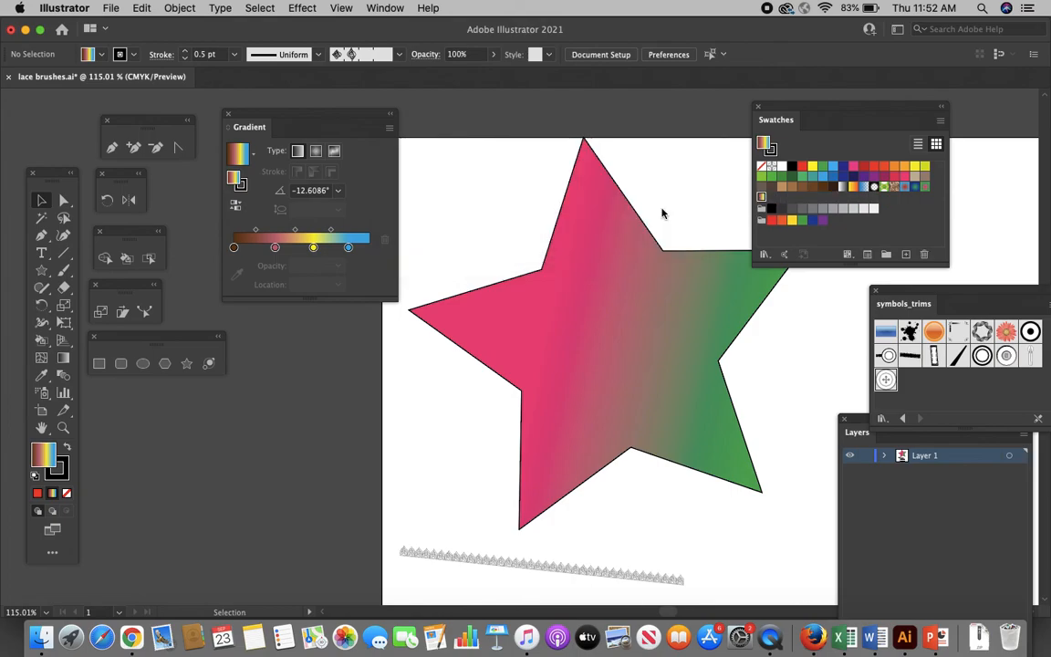
Step: Shift the star down and left, fill it with the crazy colors gradient and set the gradient to radial
drag(609, 264, 552, 325)
click(760, 199)
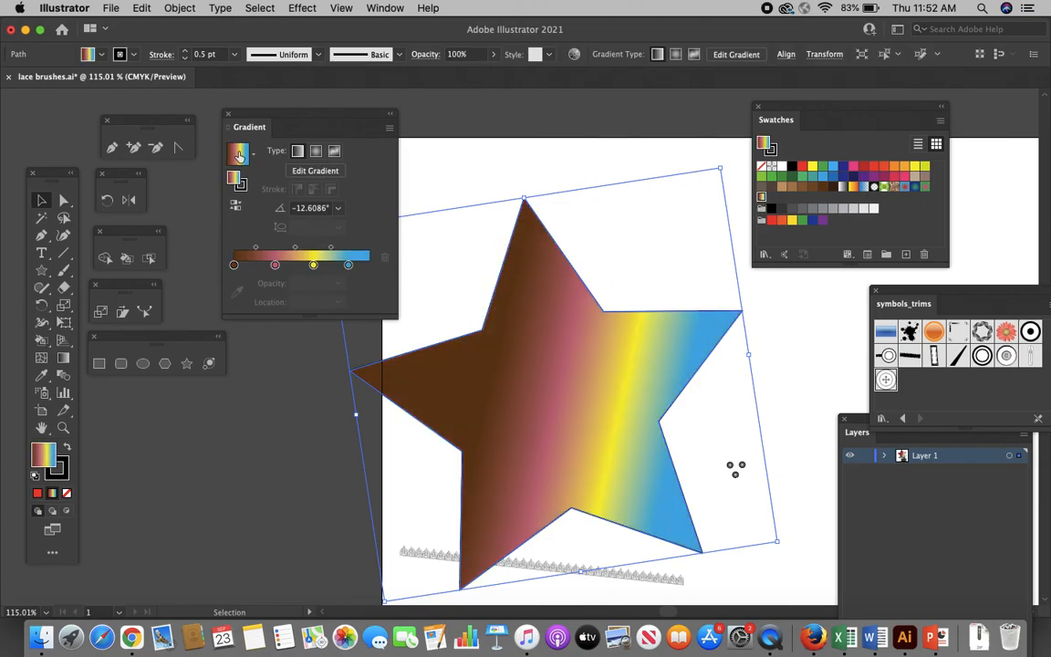
click(315, 151)
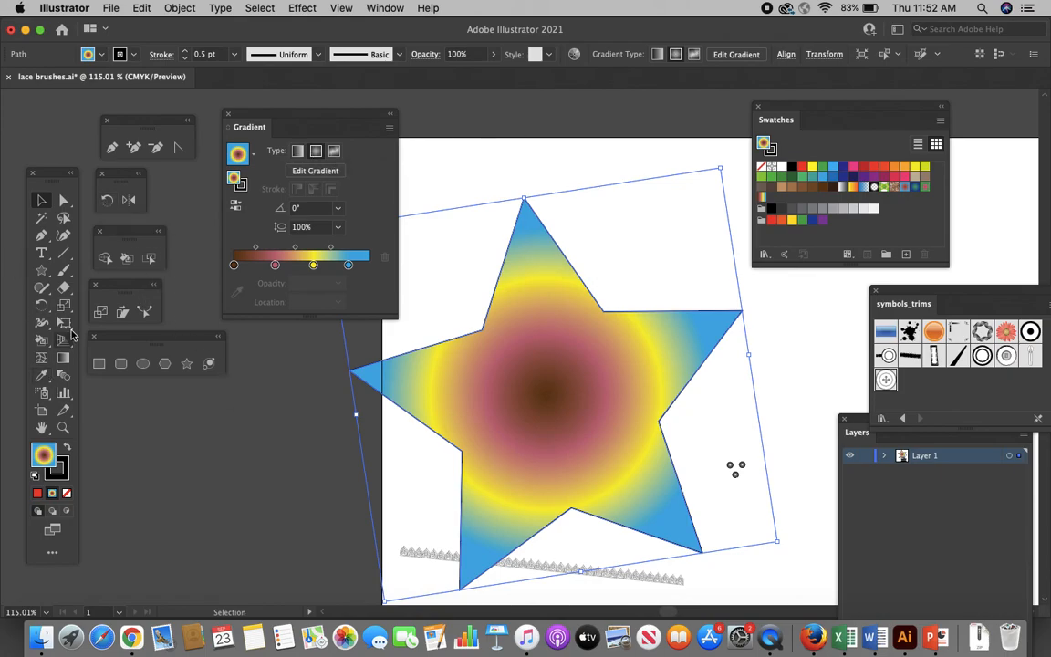
Step: Redraw the star's radial gradient twice with the Gradient tool, ending with an off-centre origin and an angle of about -89°
click(65, 359)
drag(533, 382, 727, 325)
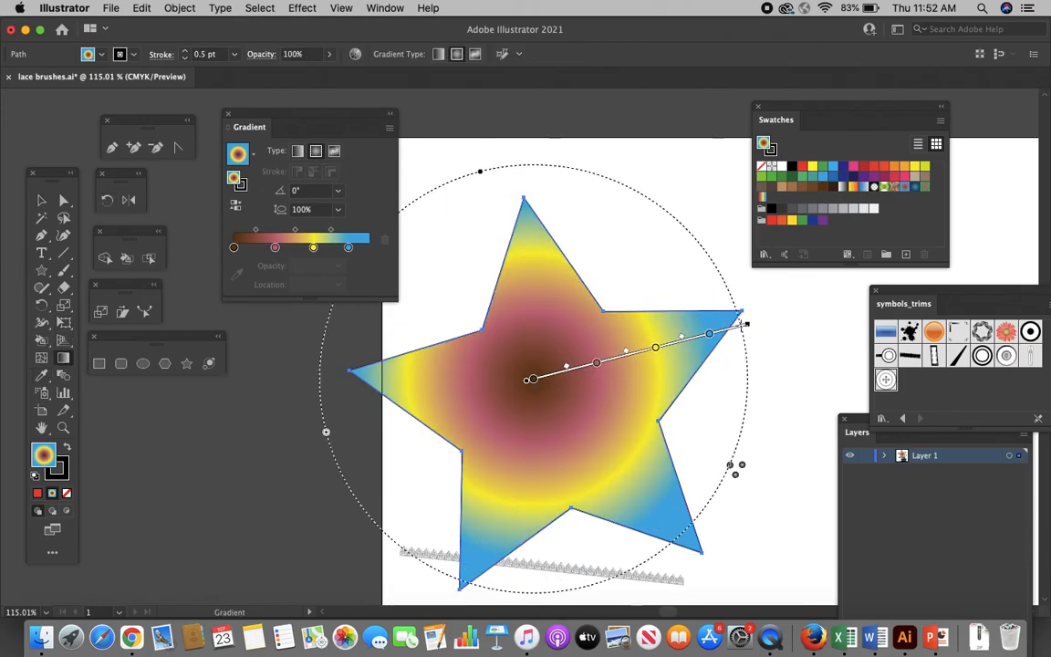
mouse_move(630, 419)
mouse_down()
mouse_move(634, 630)
mouse_move(635, 538)
mouse_up()
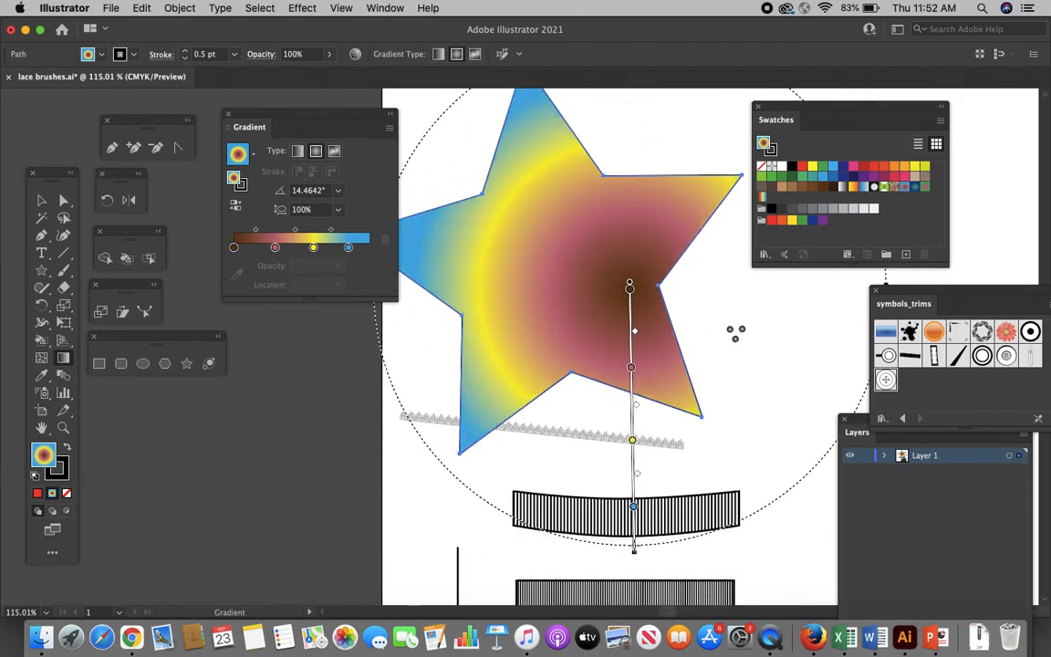
scroll(619, 337, up, 3)
scroll(619, 337, left, 1)
scroll(618, 339, down, 3)
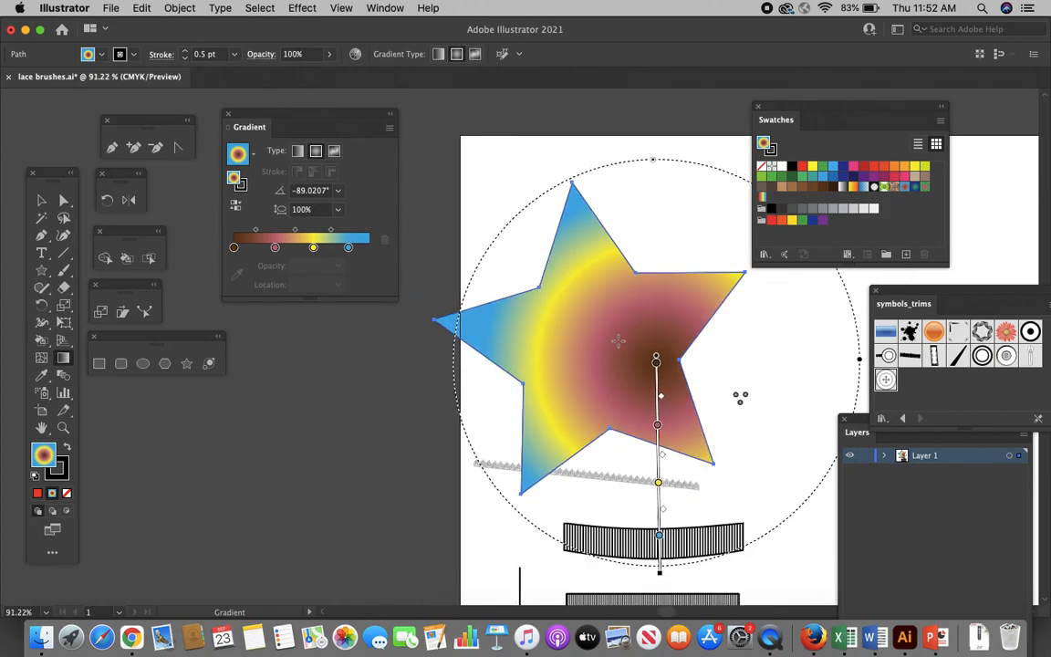
Step: Set the star's fill to none and give it a light blue 4 pt stroke
click(763, 168)
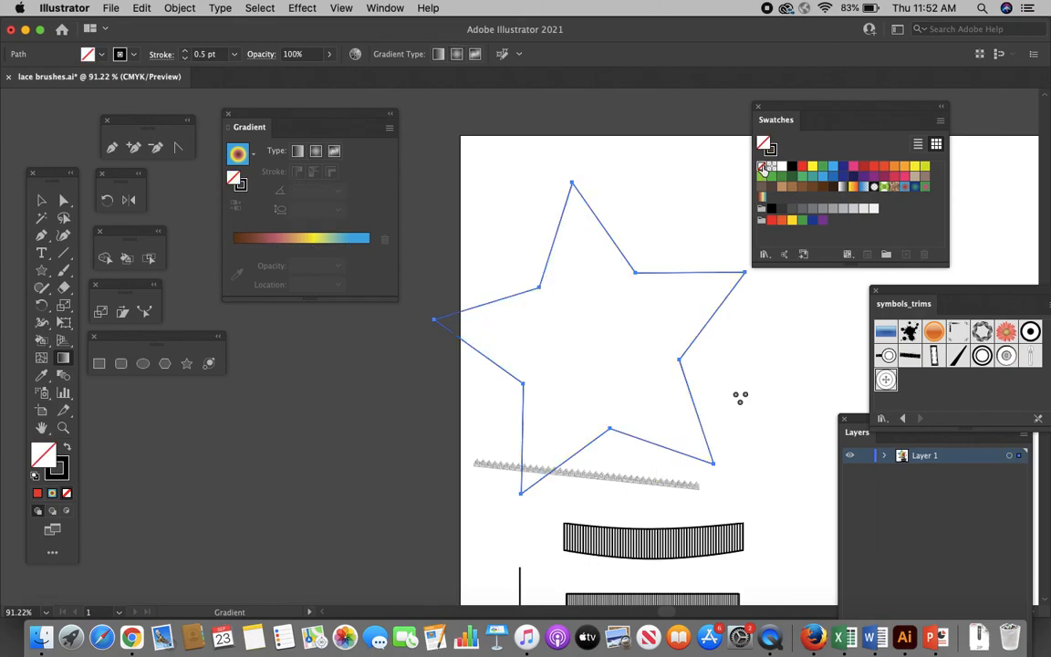
click(135, 55)
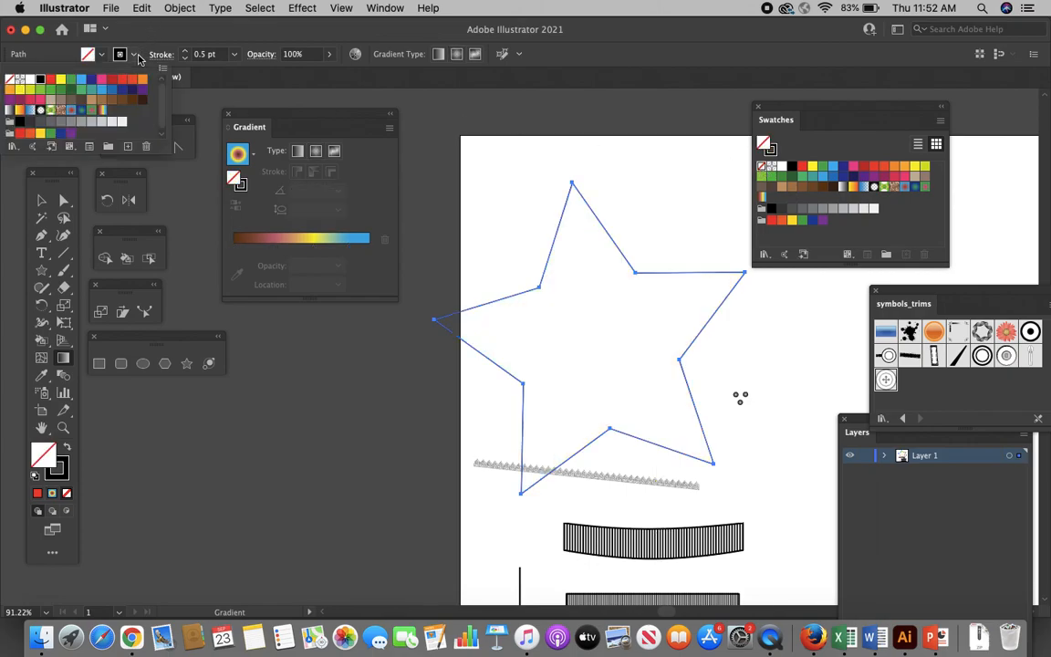
click(81, 81)
click(235, 56)
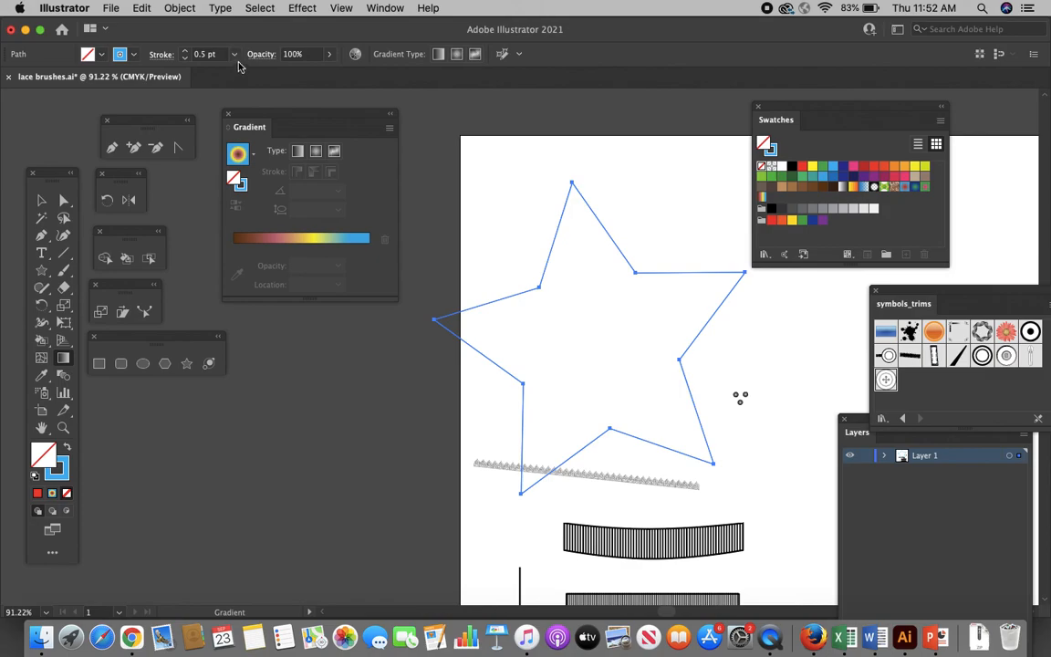
click(235, 54)
click(239, 152)
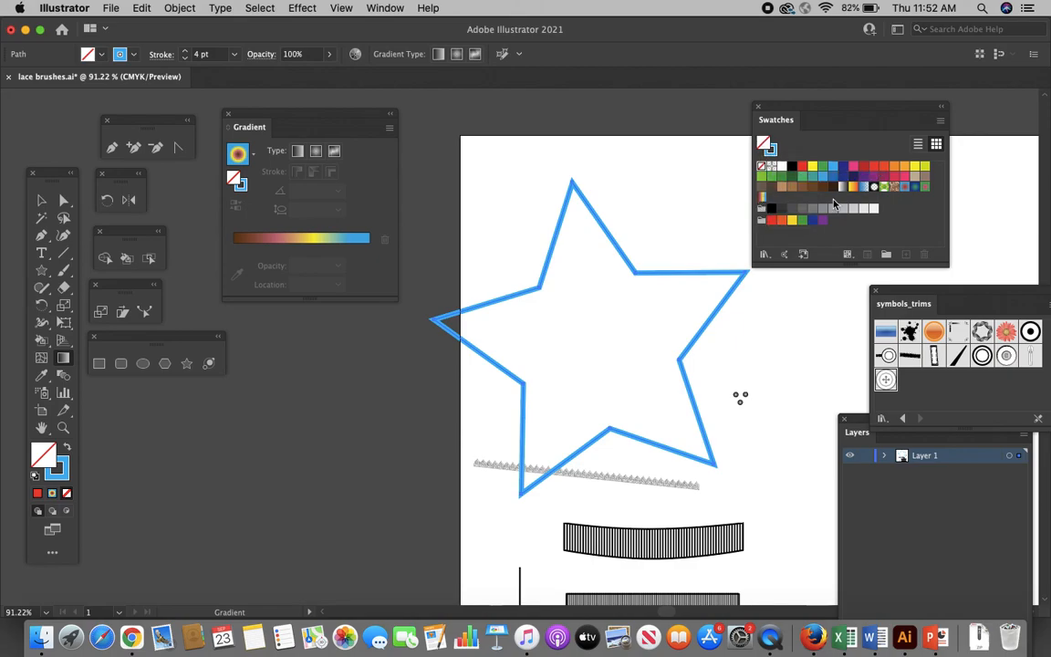
Step: Fill the star with the saved "graident new green red" gradient swatch and deselect it
click(914, 189)
click(922, 187)
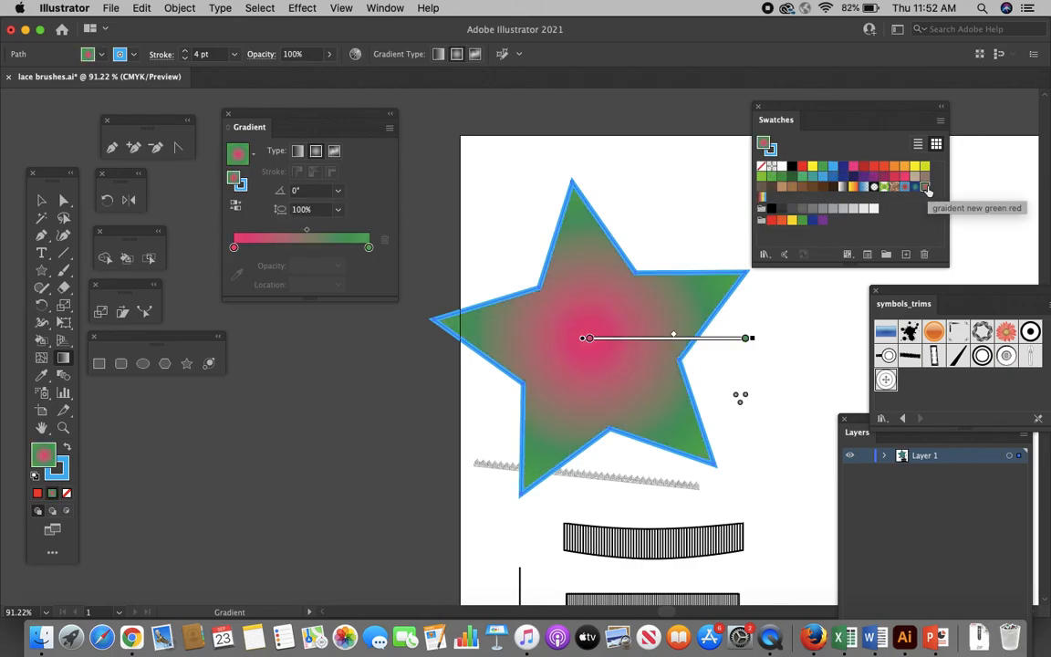
click(41, 199)
click(264, 420)
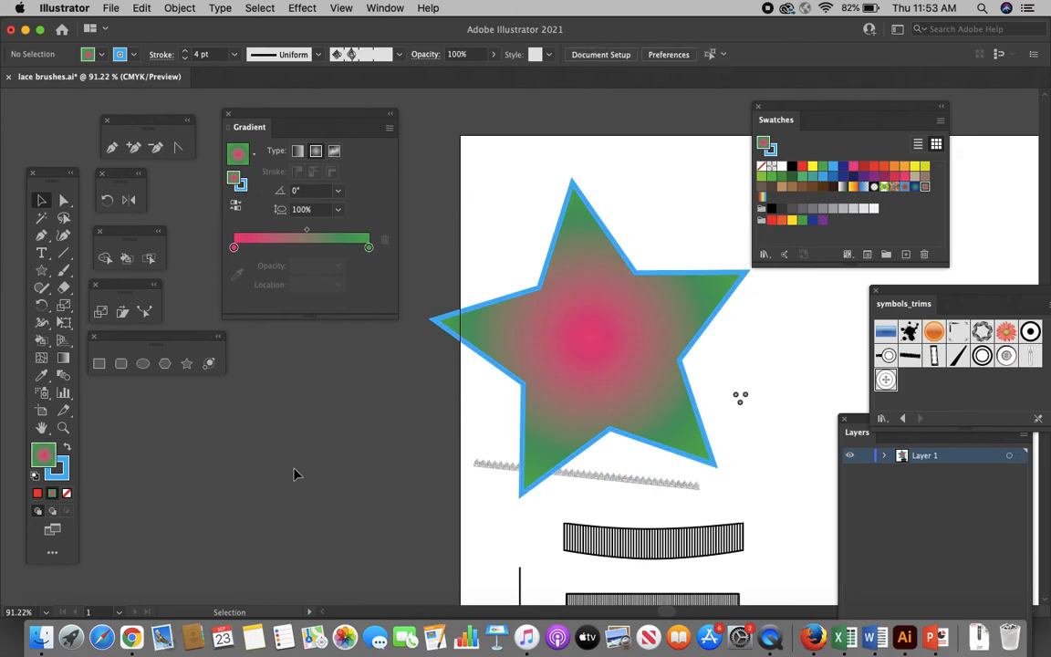